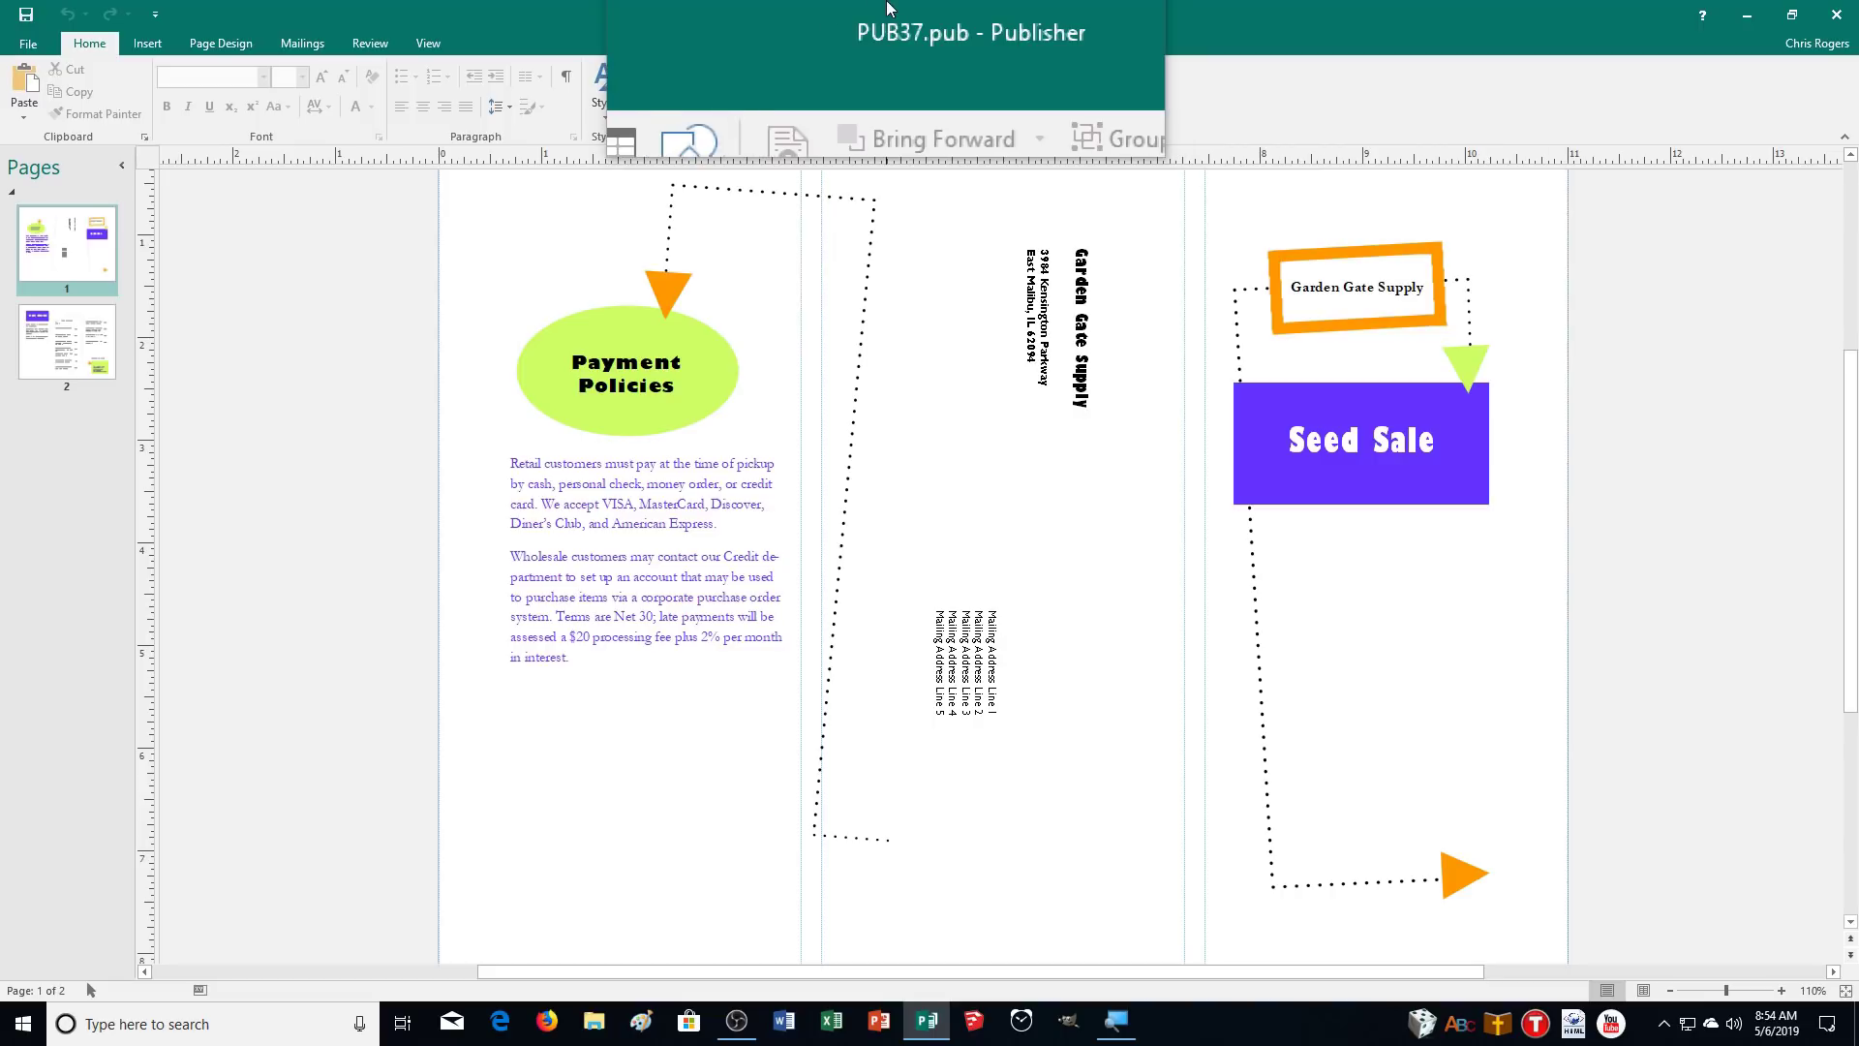
Save a copy of the publication as 37SALE_MR in the CADemonstration2 folder
left_click(28, 45)
left_click(51, 244)
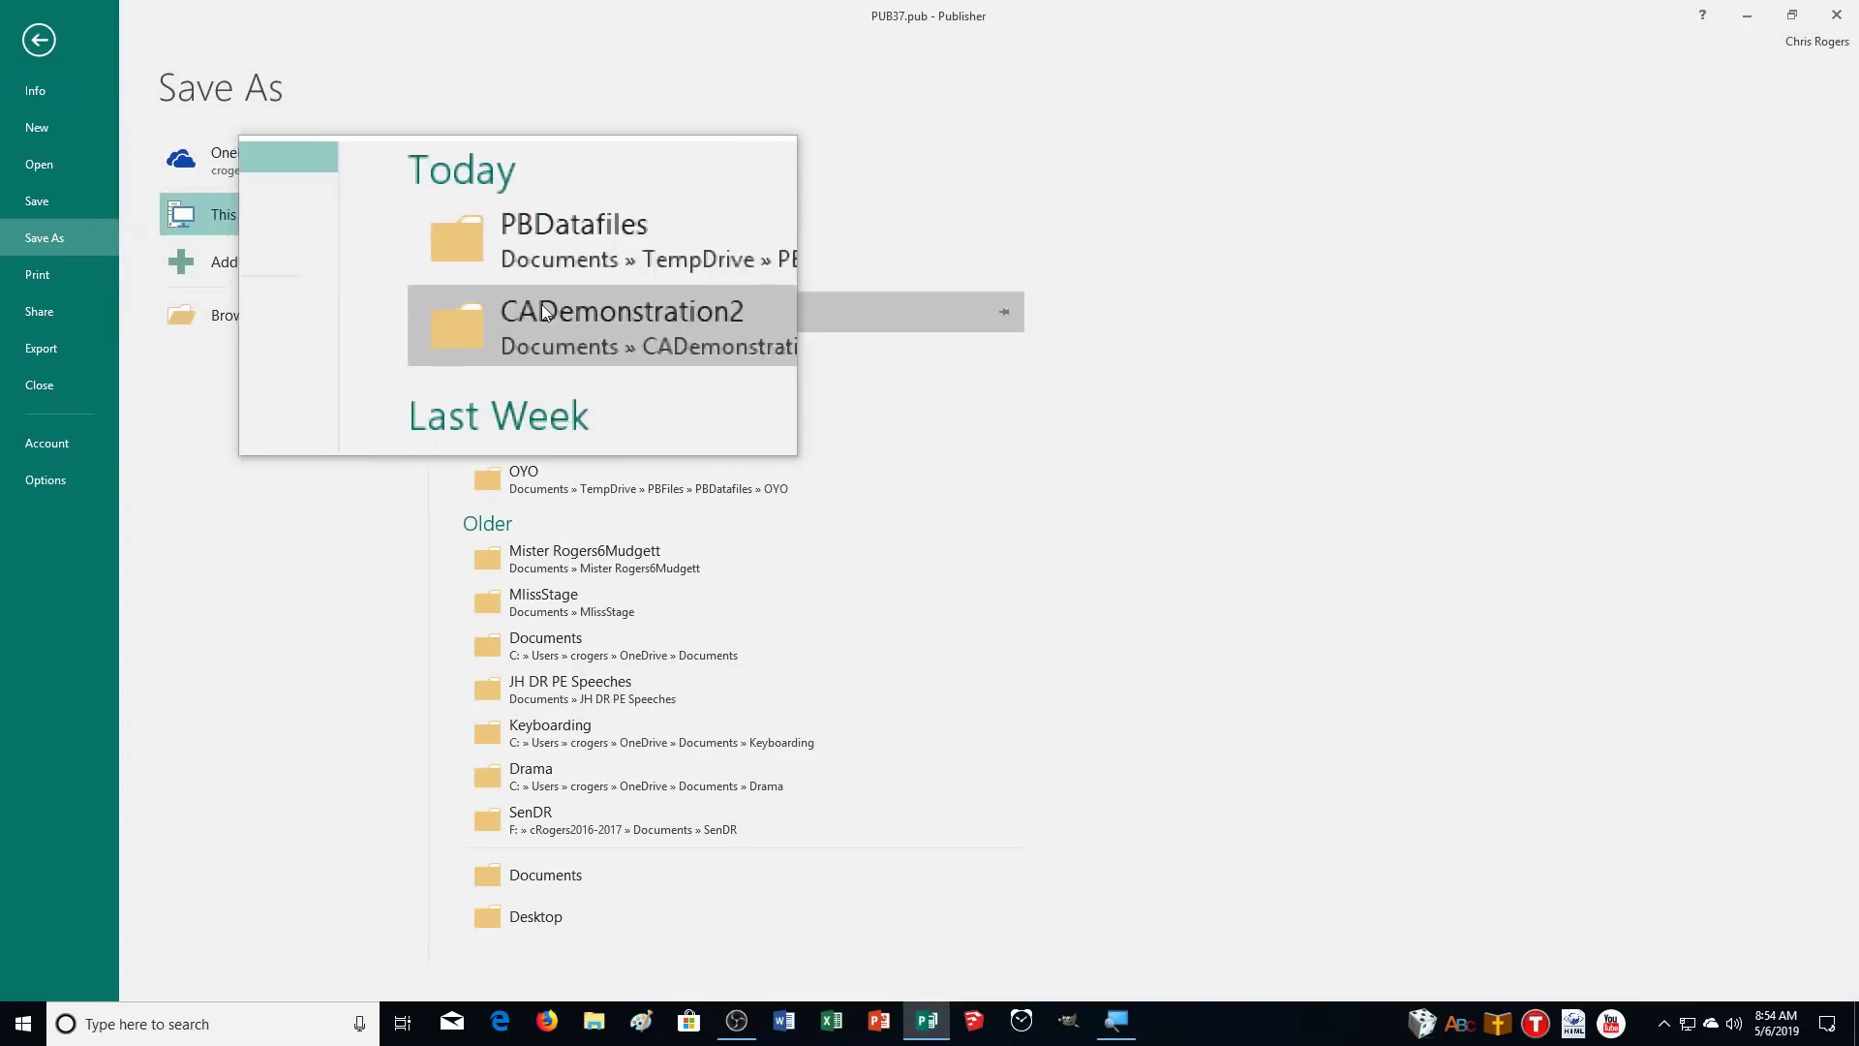
left_click(631, 317)
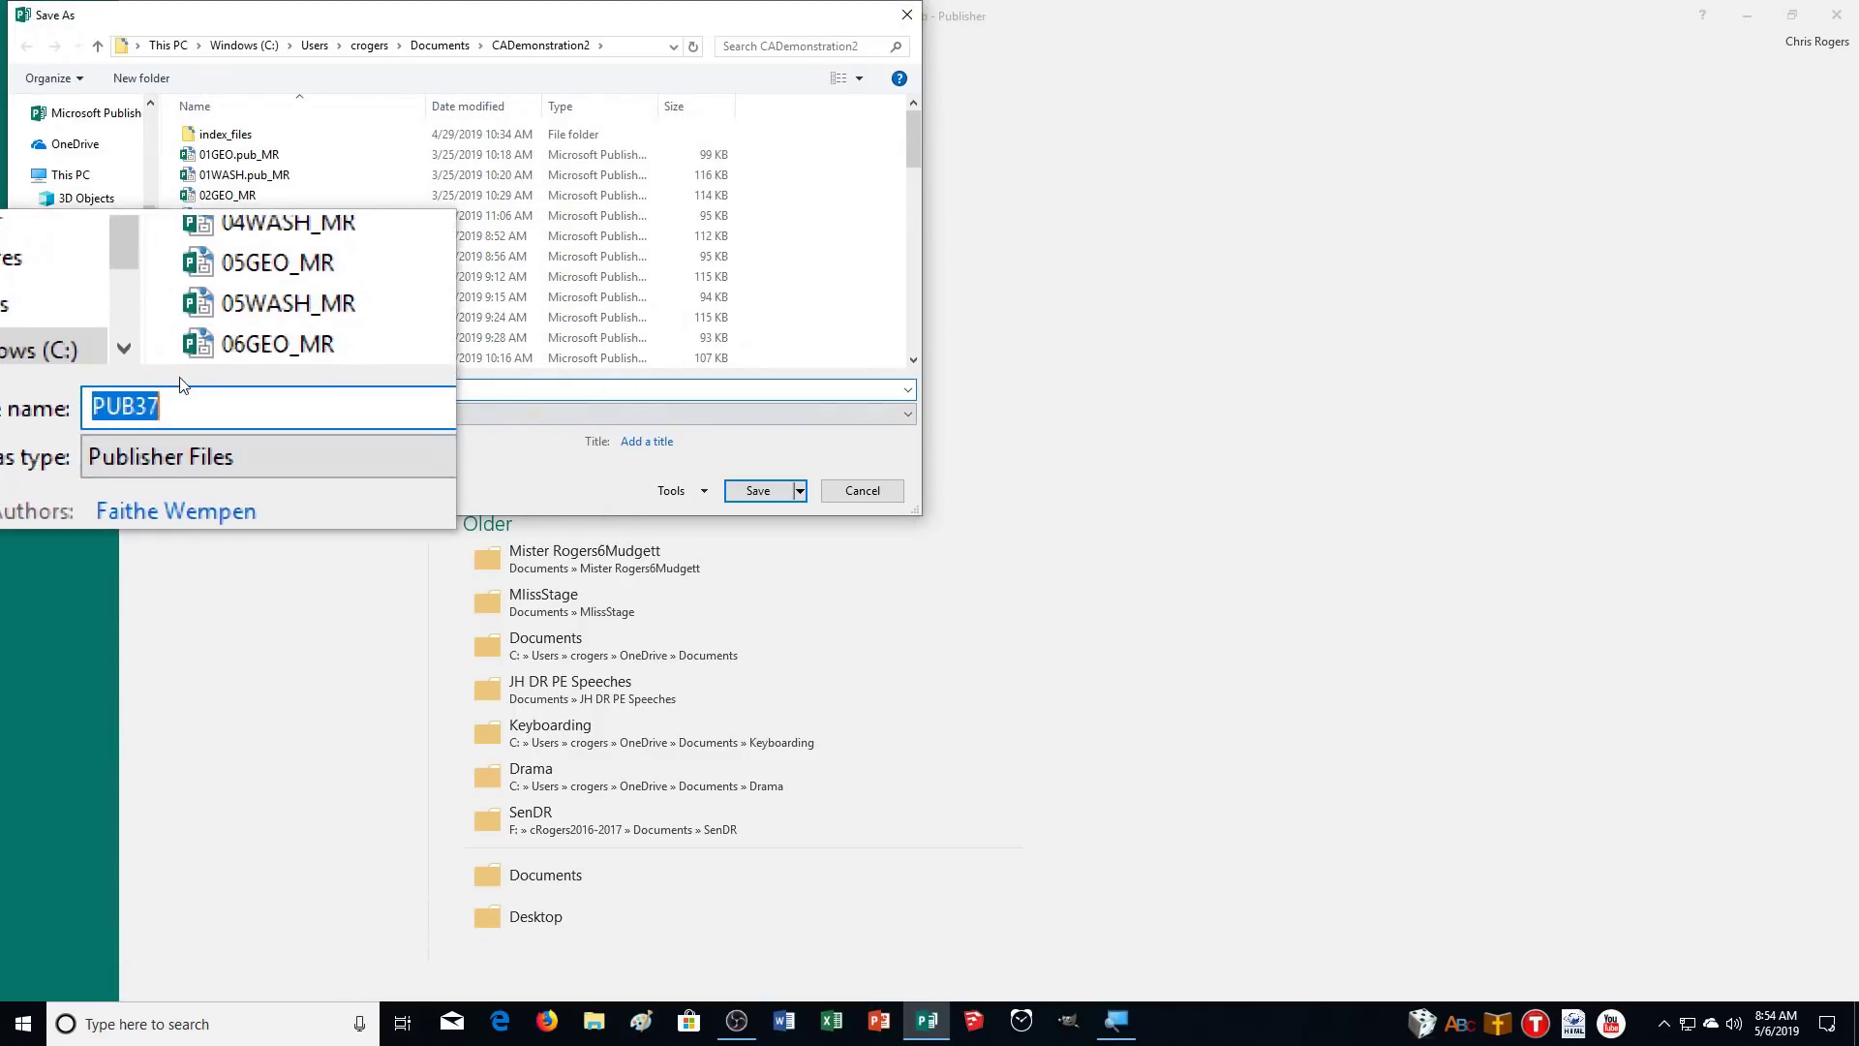
type("37SALE_MR")
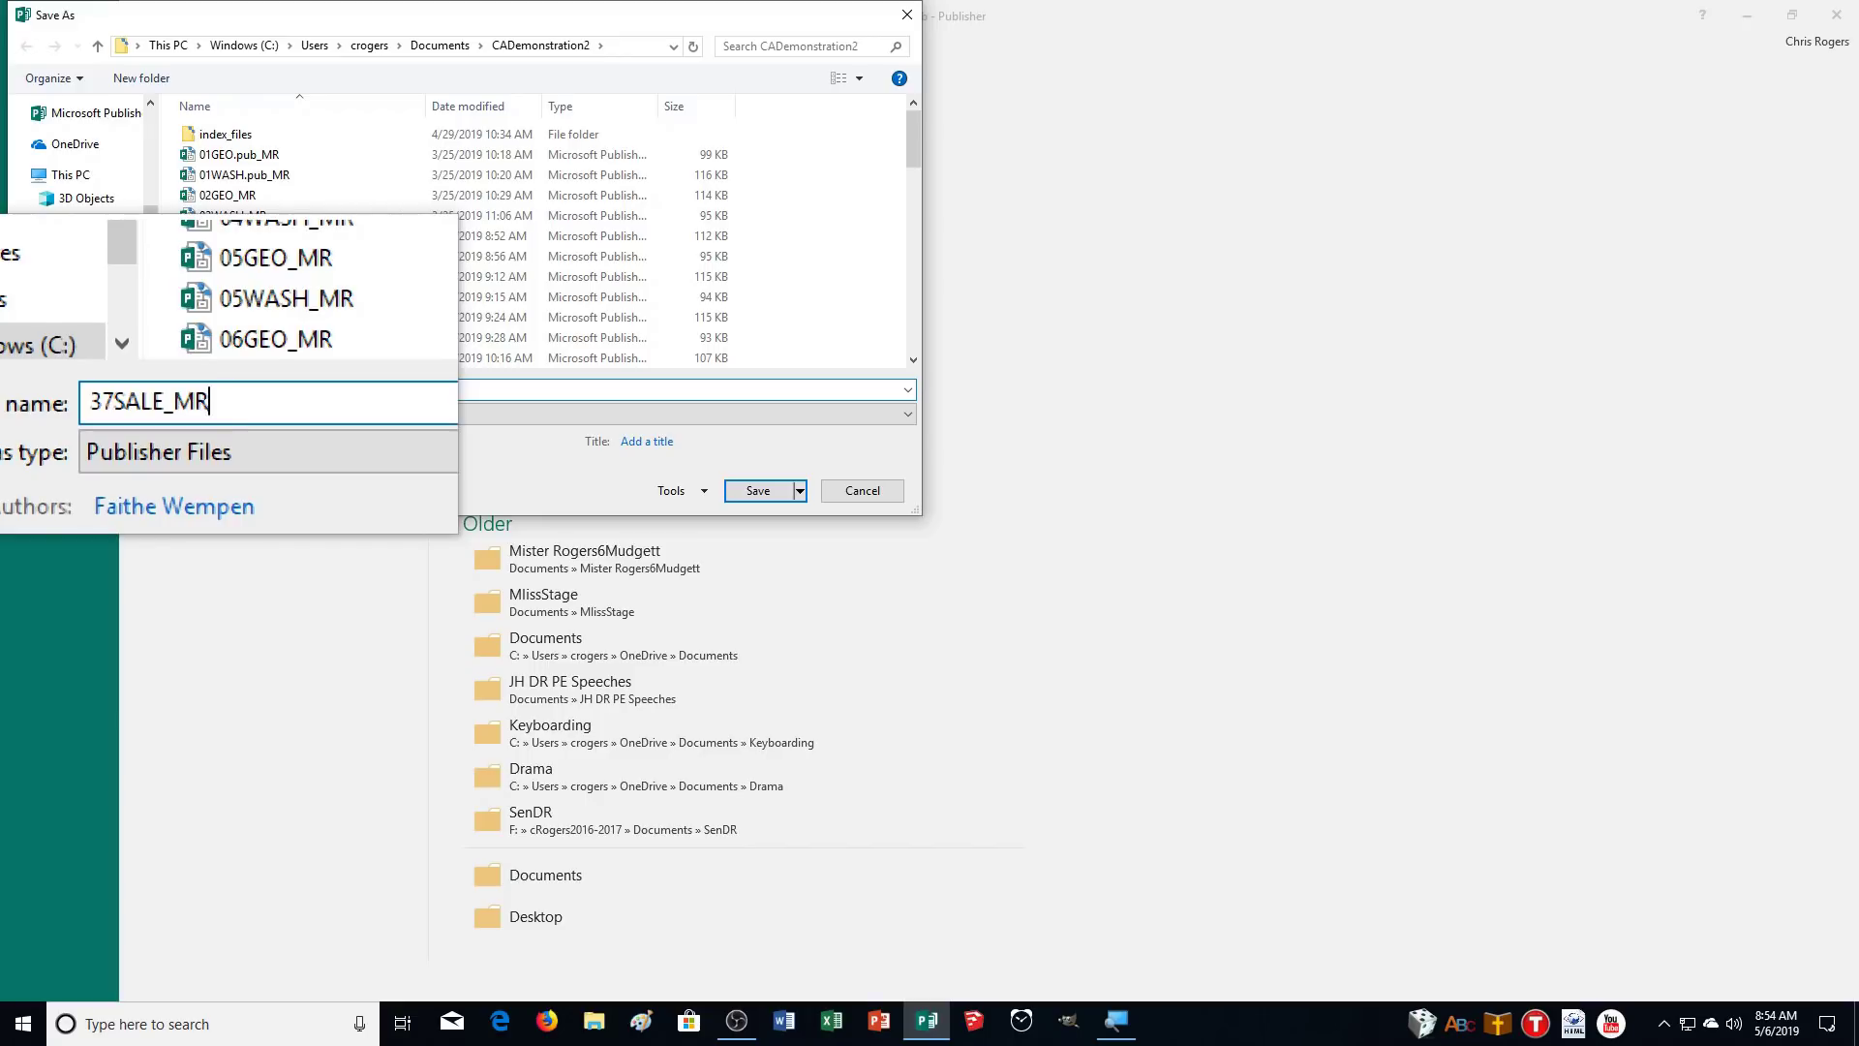
key("Return")
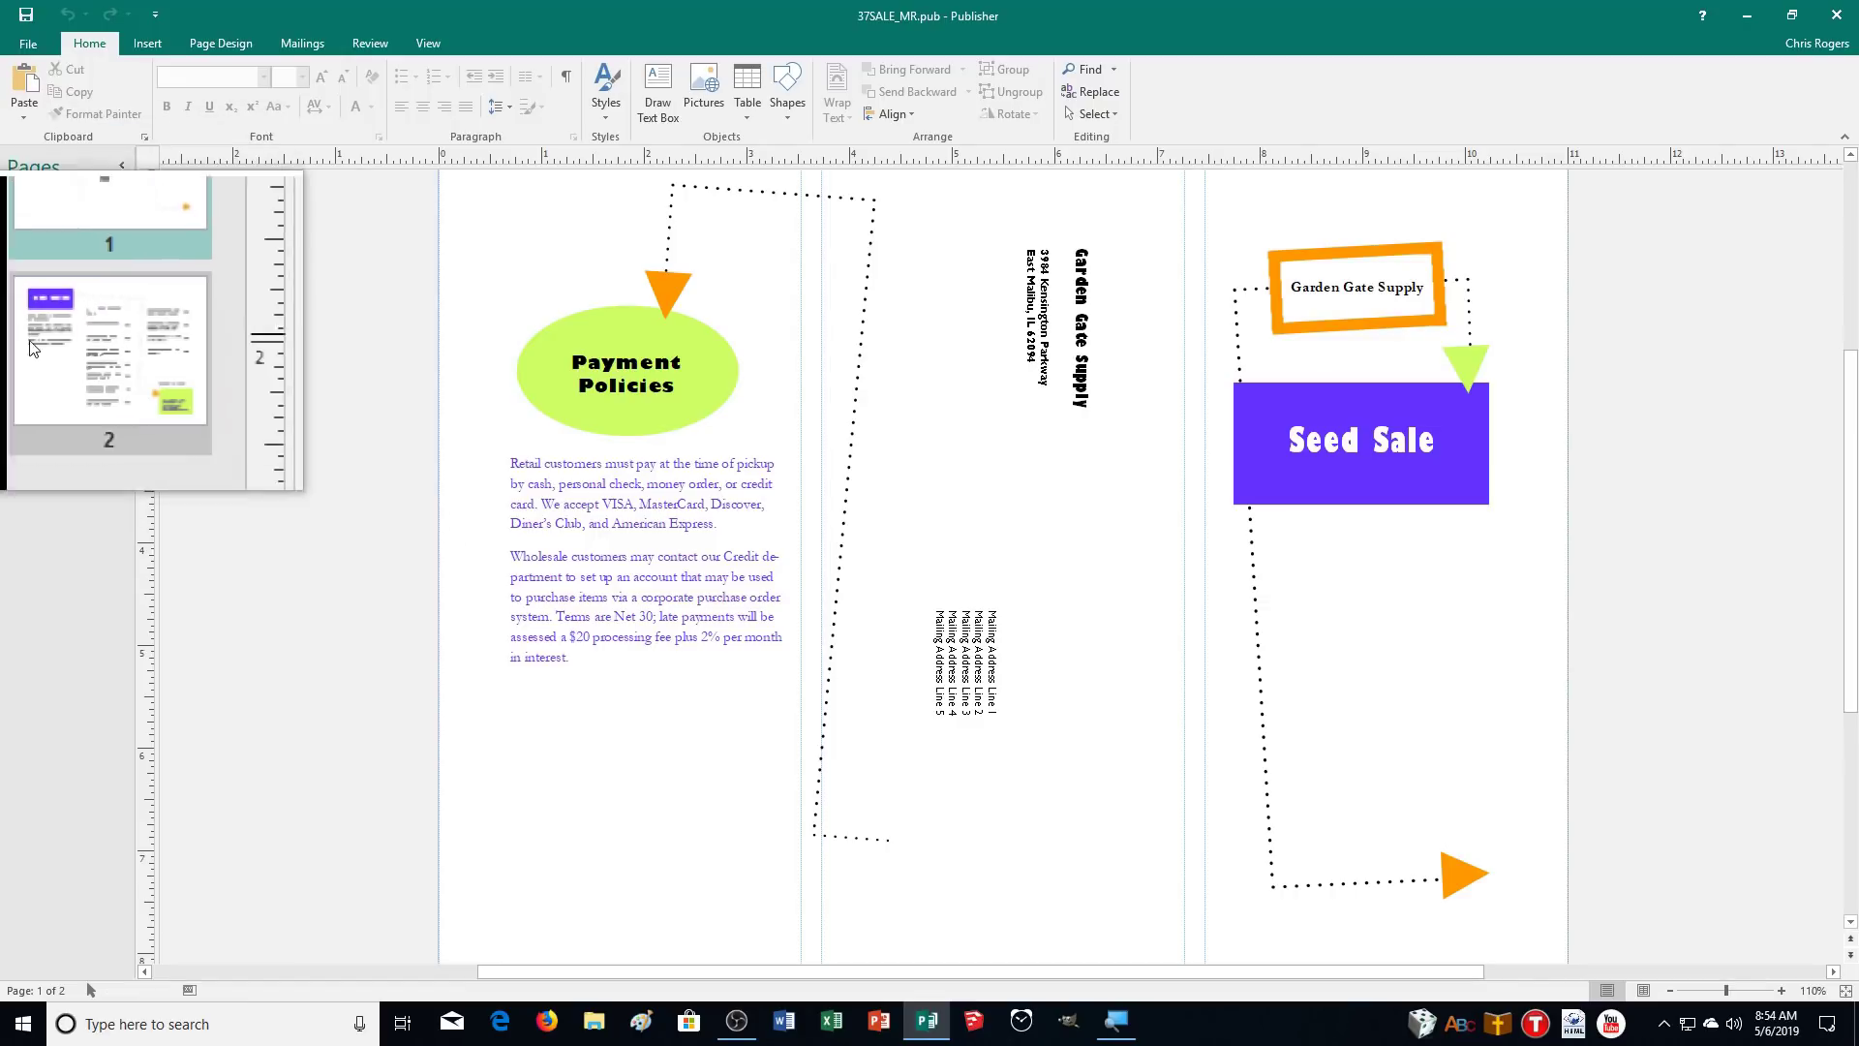
Insert the 37garden picture from the PBDatafiles folder on page 1
left_click(41, 363)
left_click(66, 228)
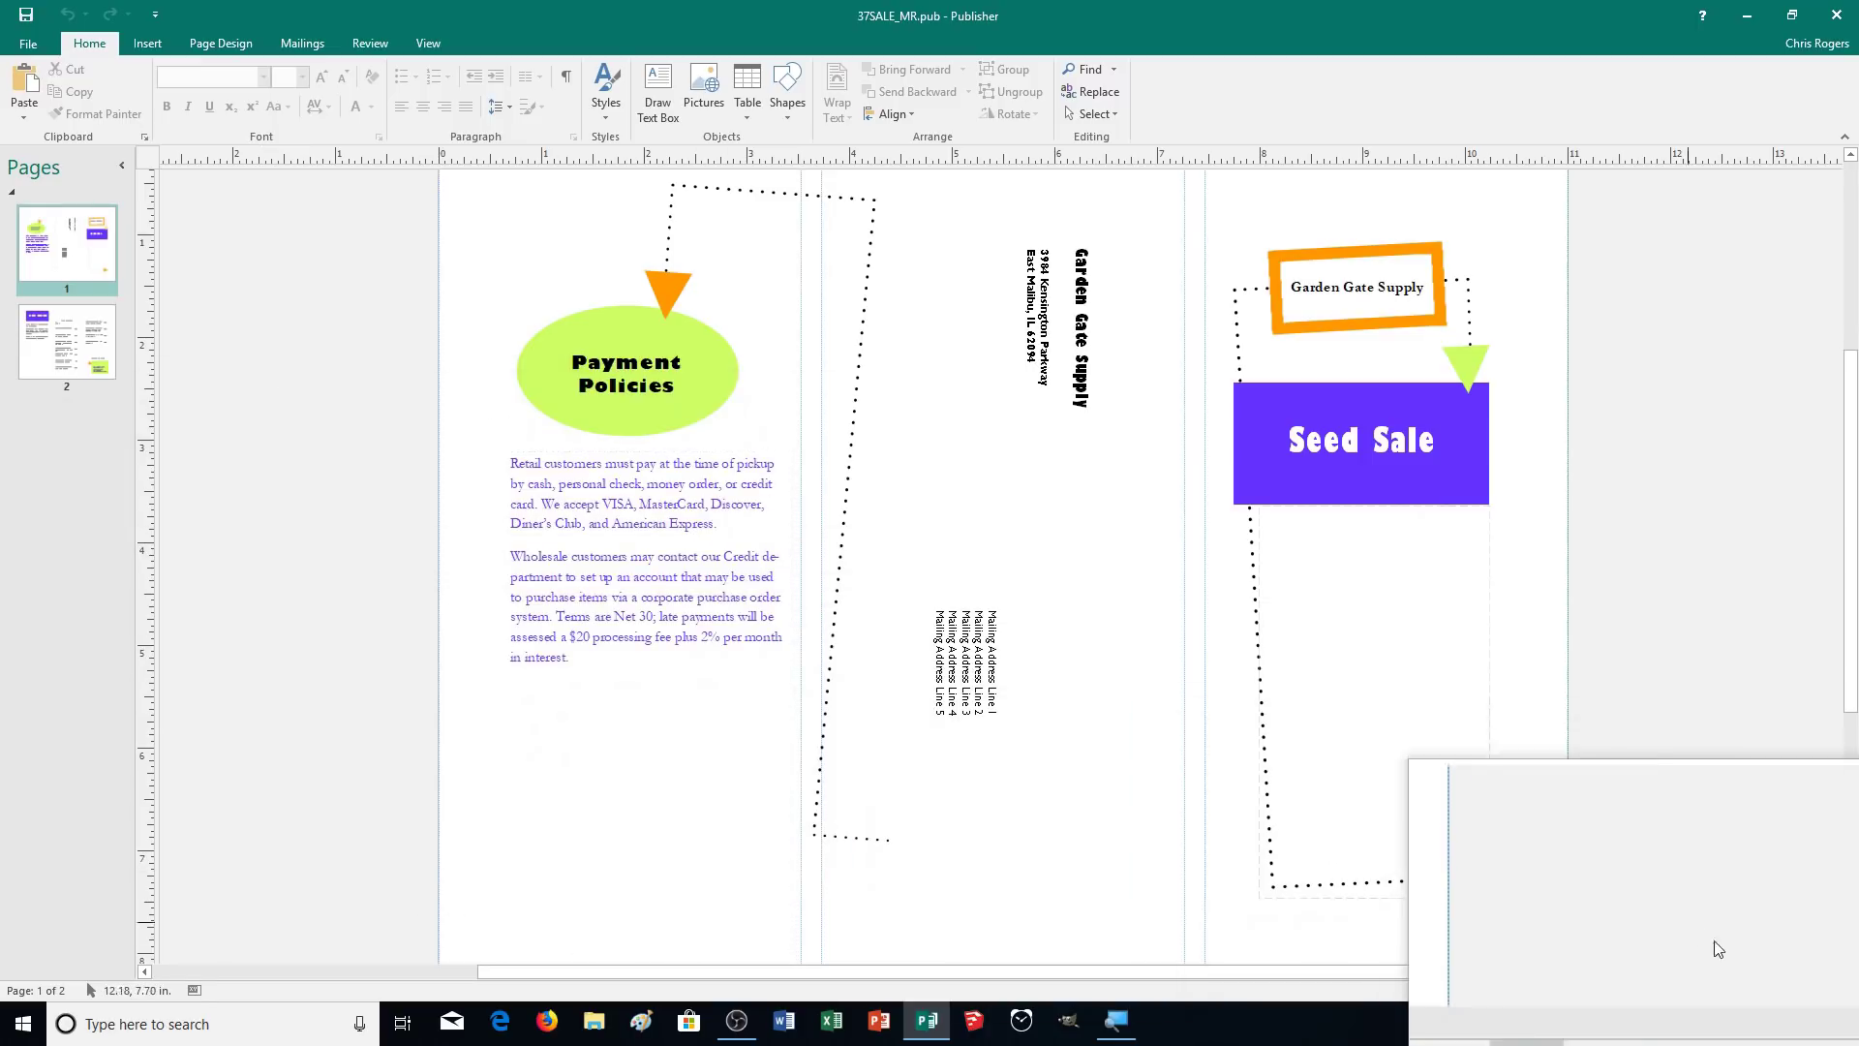
left_click(1782, 992)
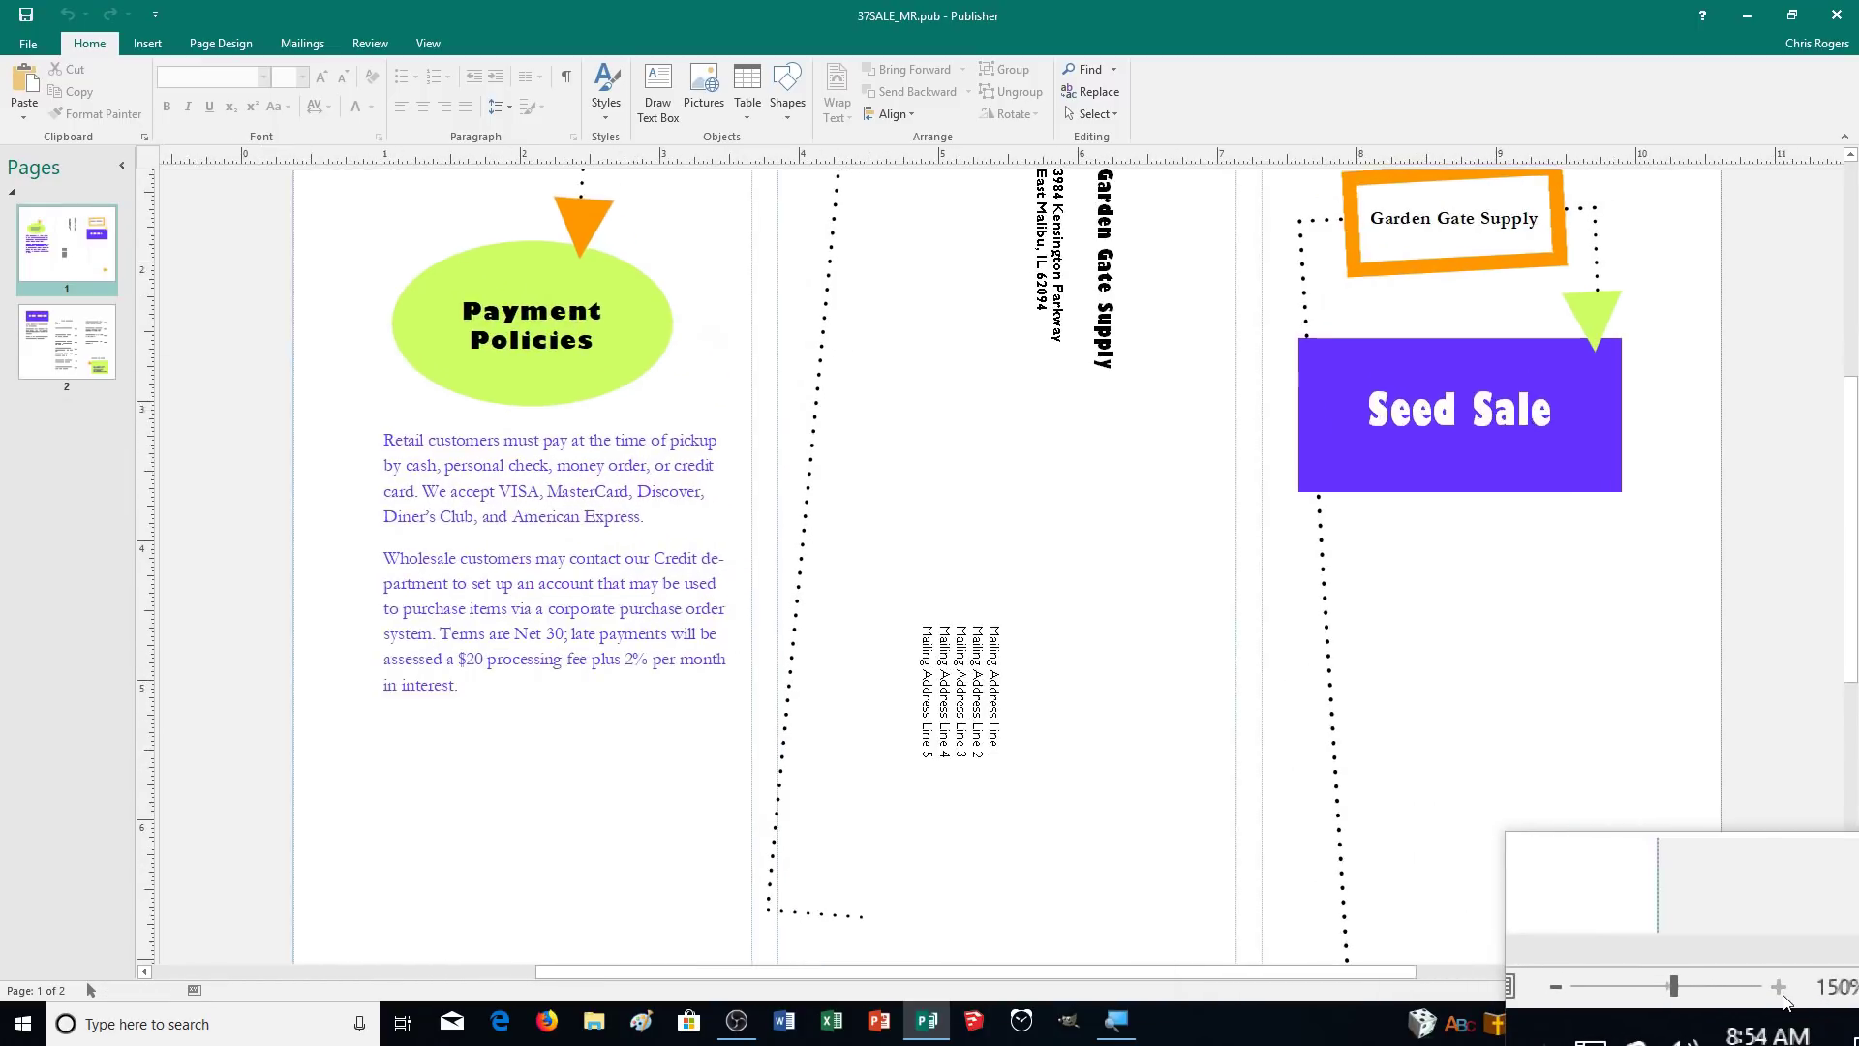
left_click(1781, 992)
left_click(1782, 992)
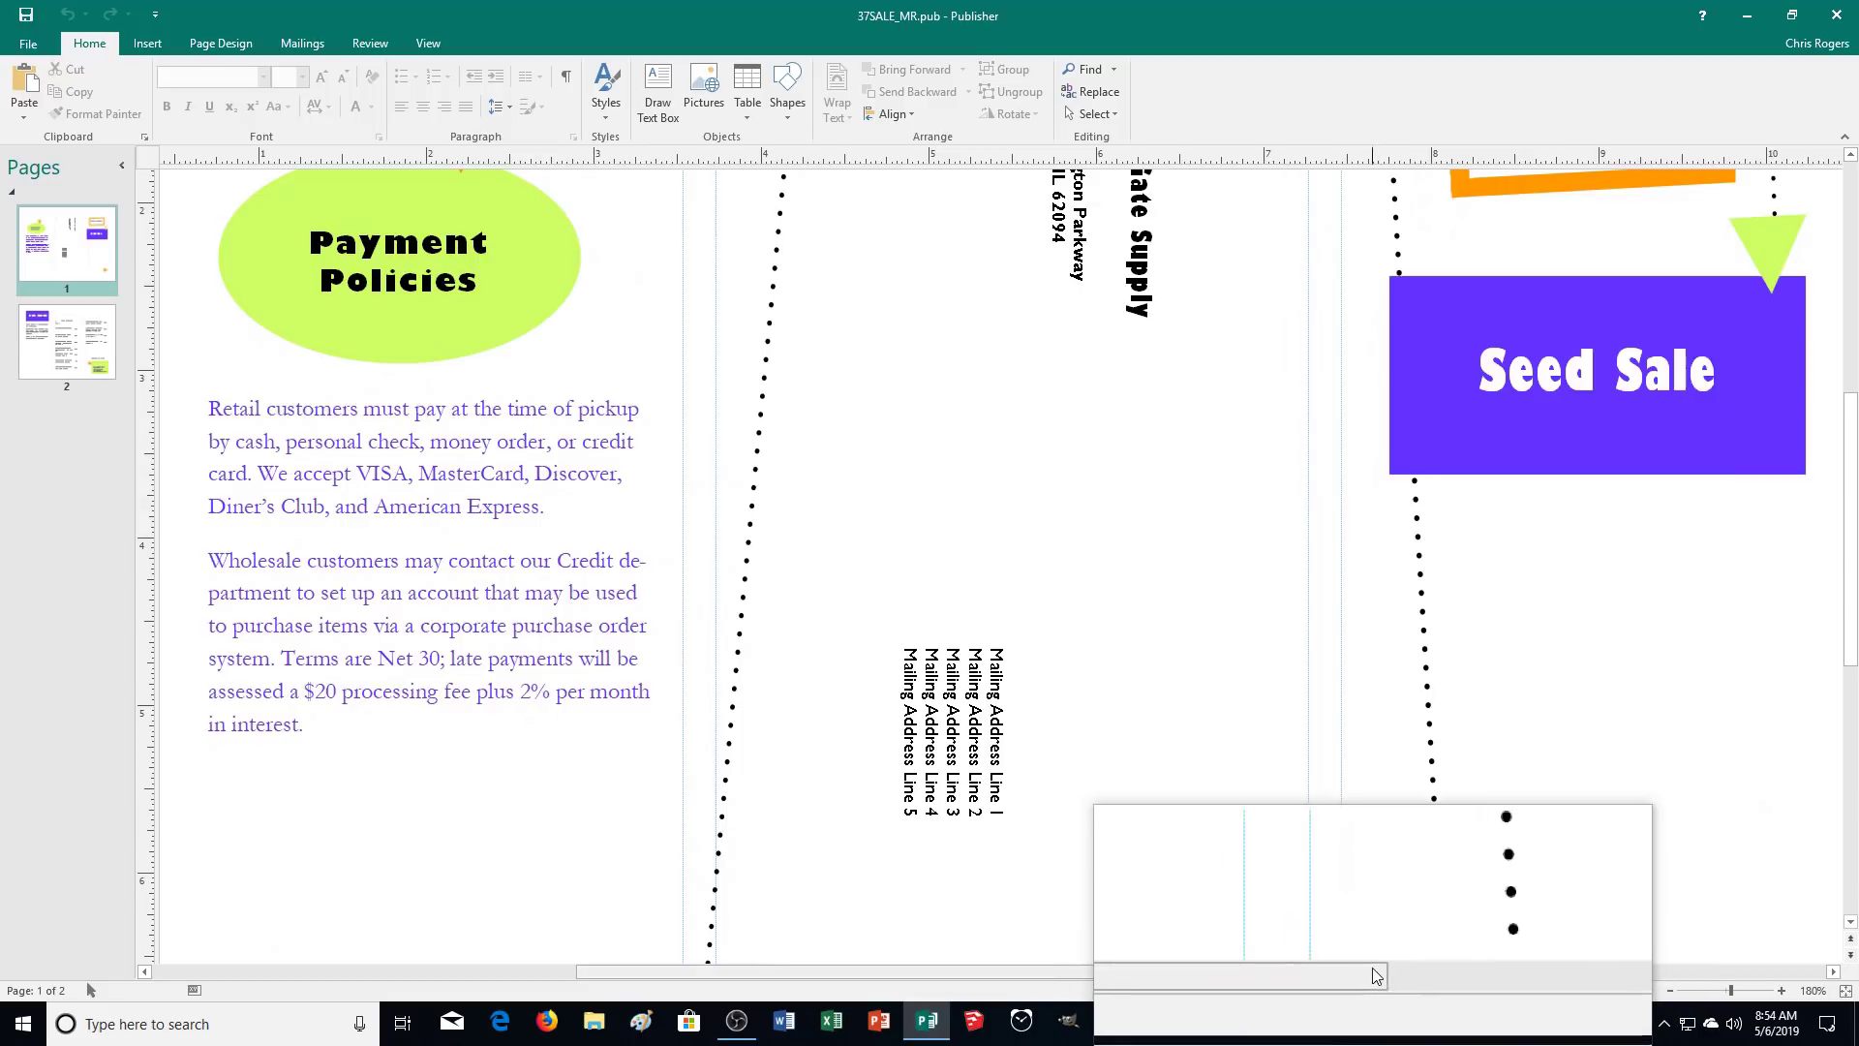
left_click_drag(1373, 970, 1259, 970)
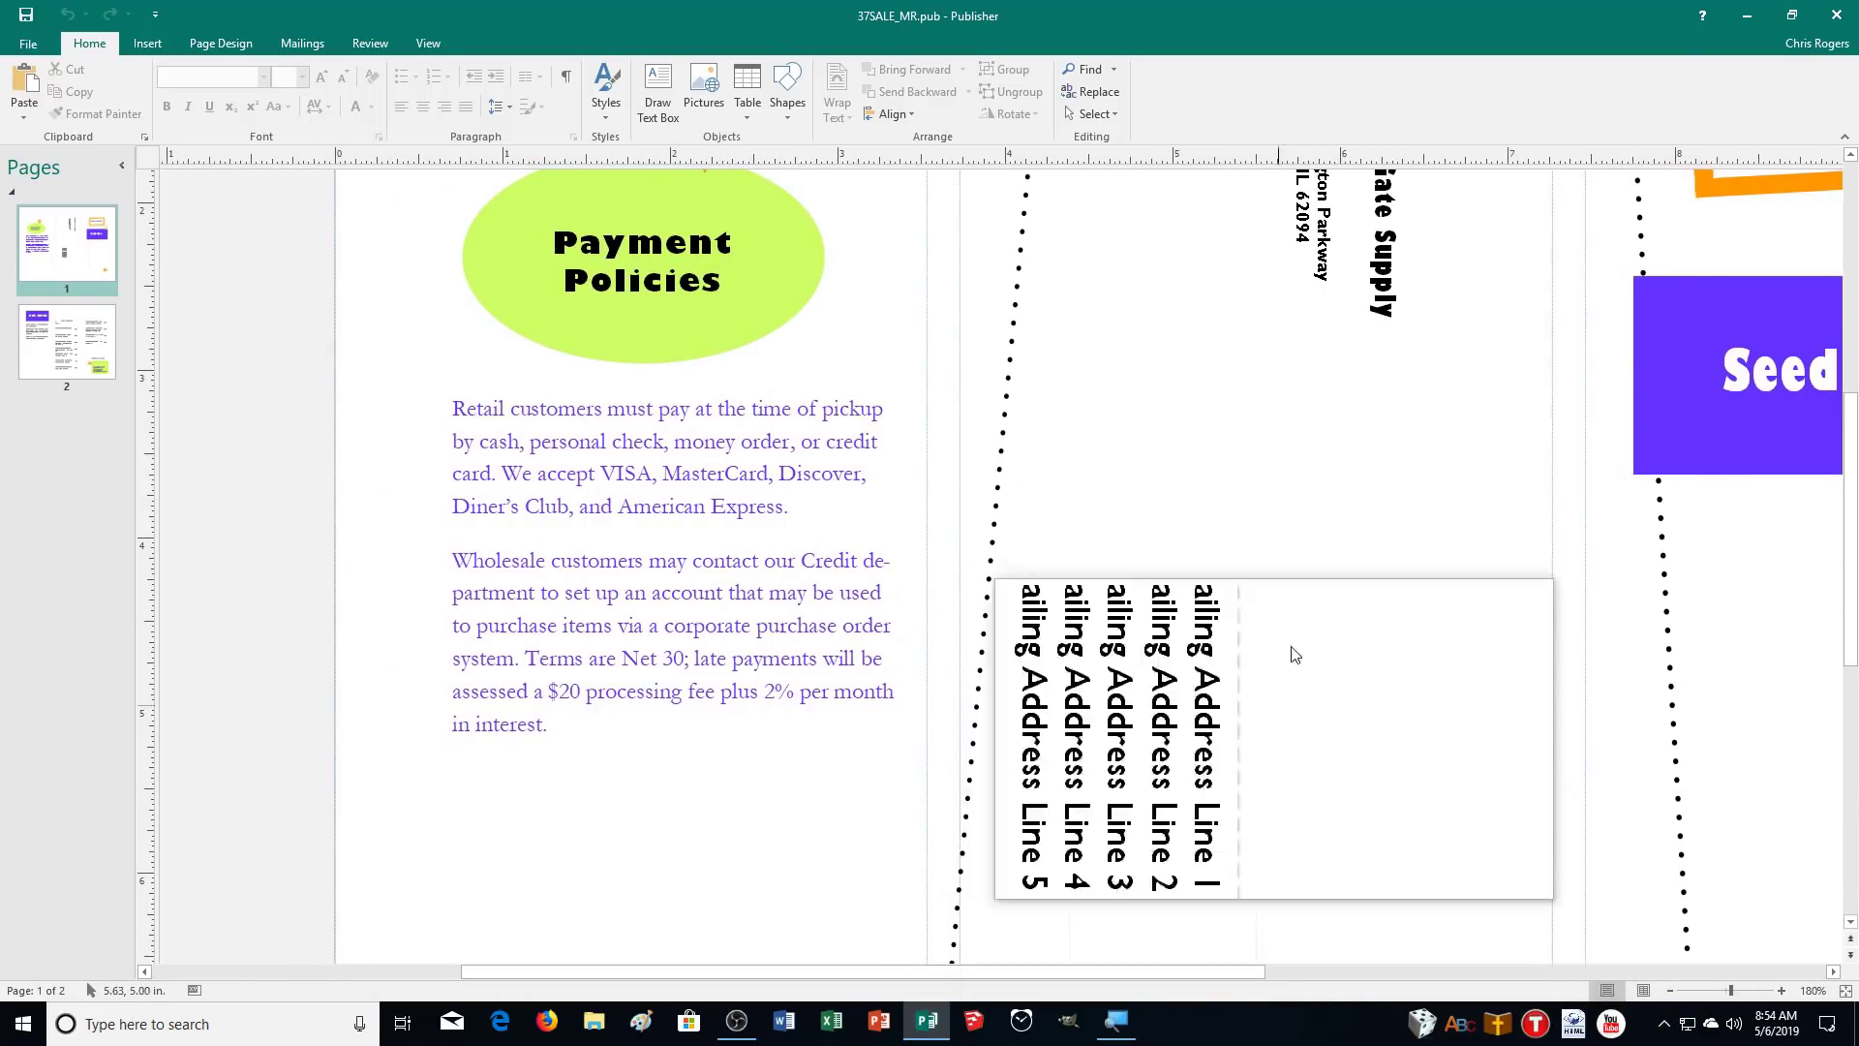
scroll(1288, 634, "down", 3)
scroll(1288, 634, "down", 1)
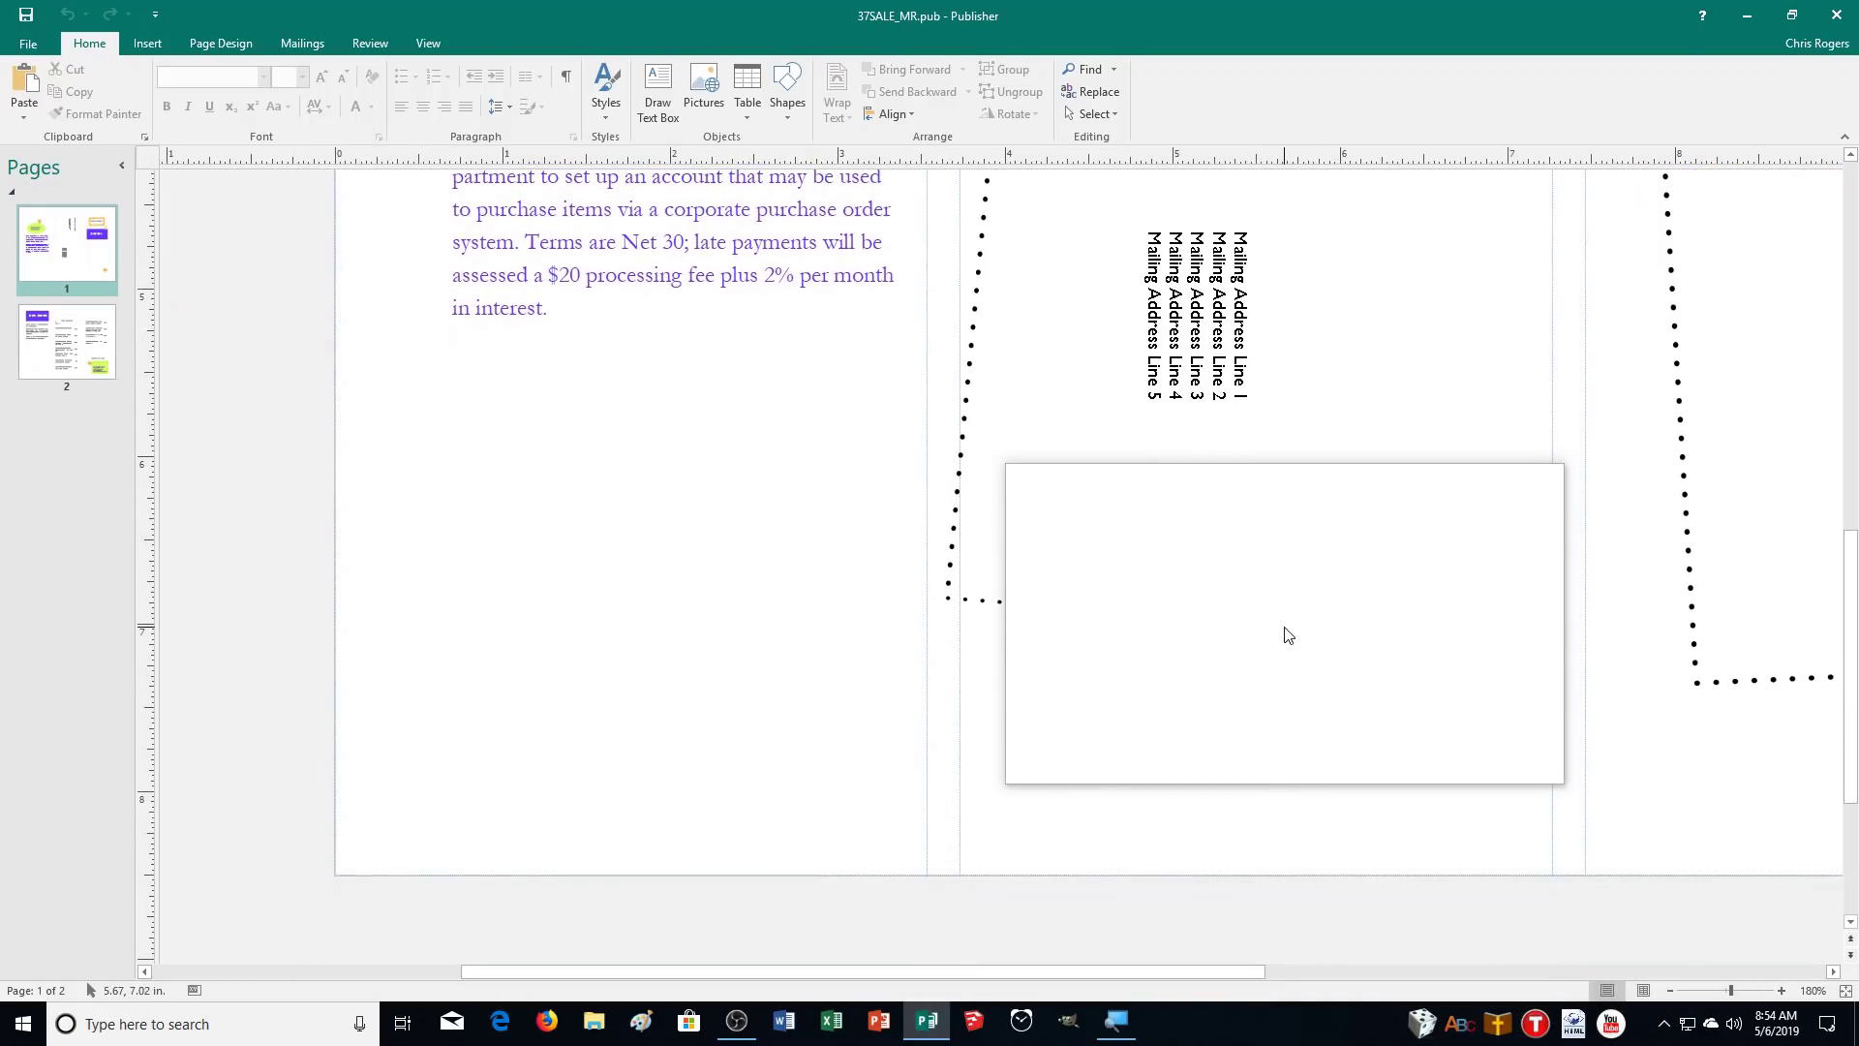
scroll(1288, 634, "down", 1)
scroll(1288, 634, "up", 1)
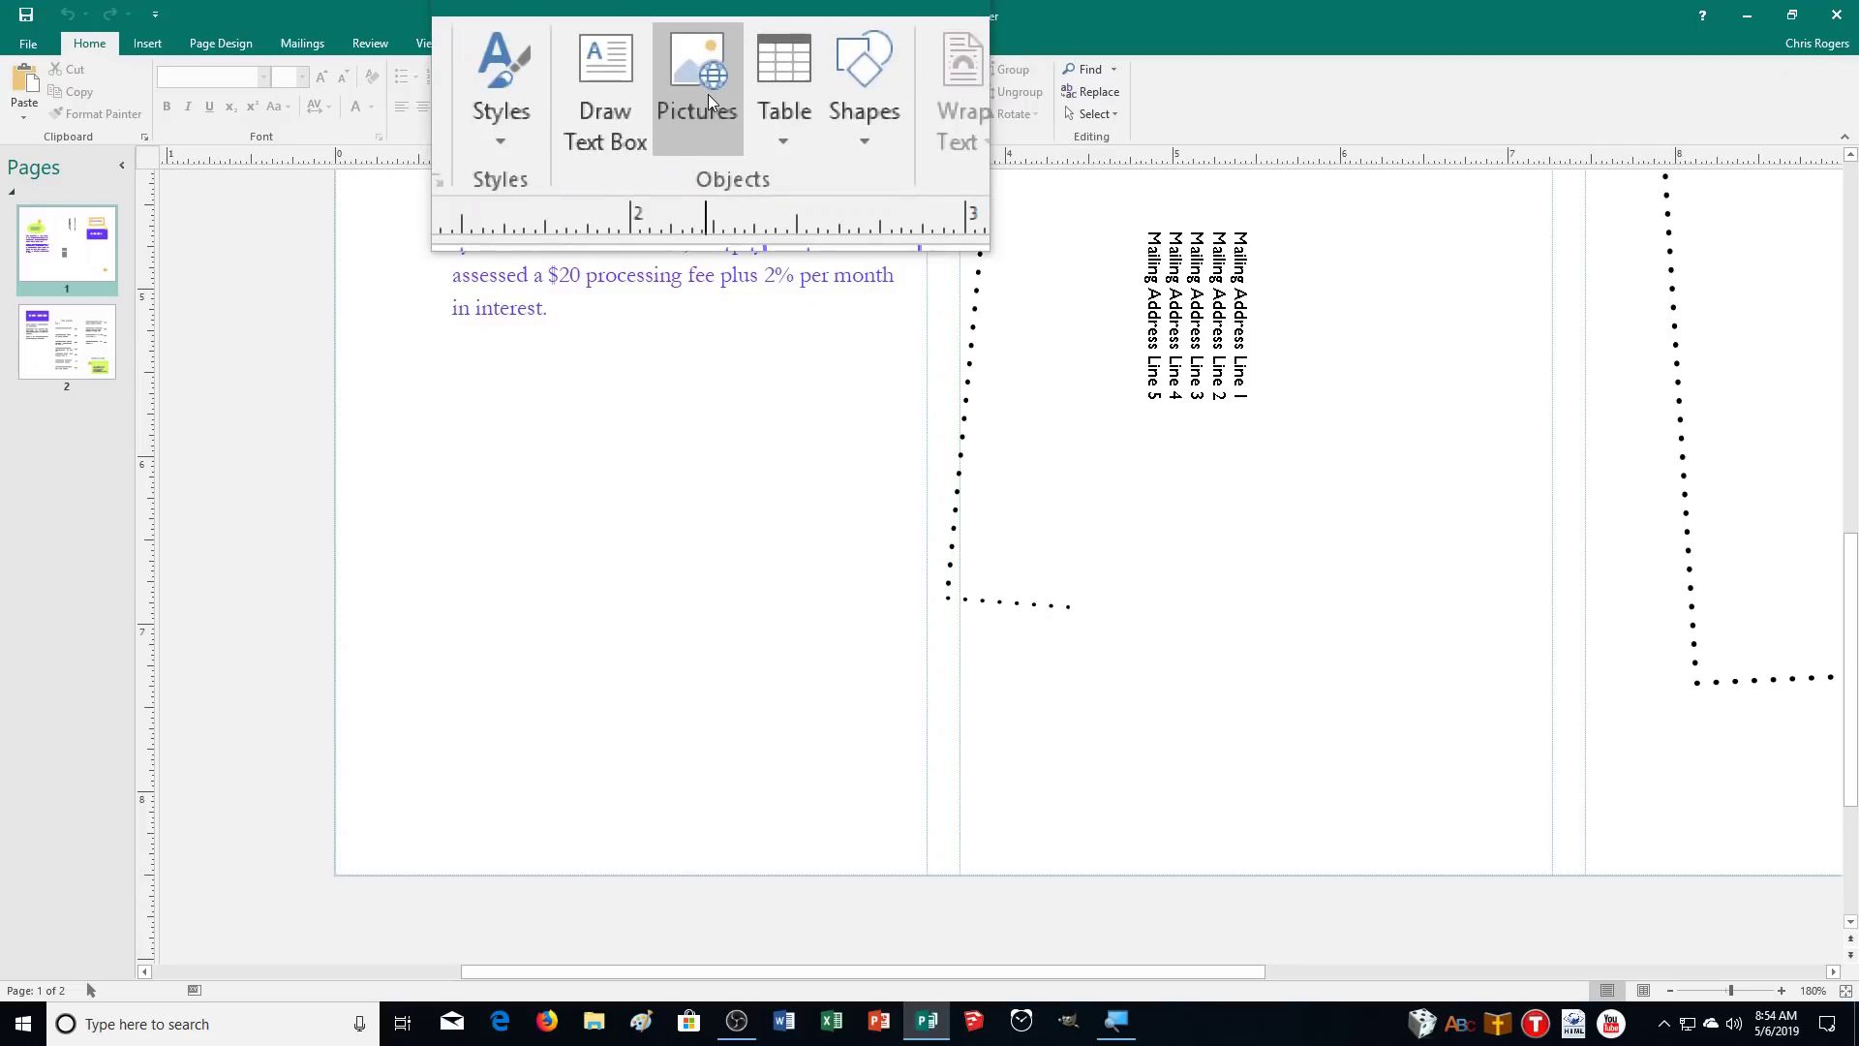
left_click(148, 43)
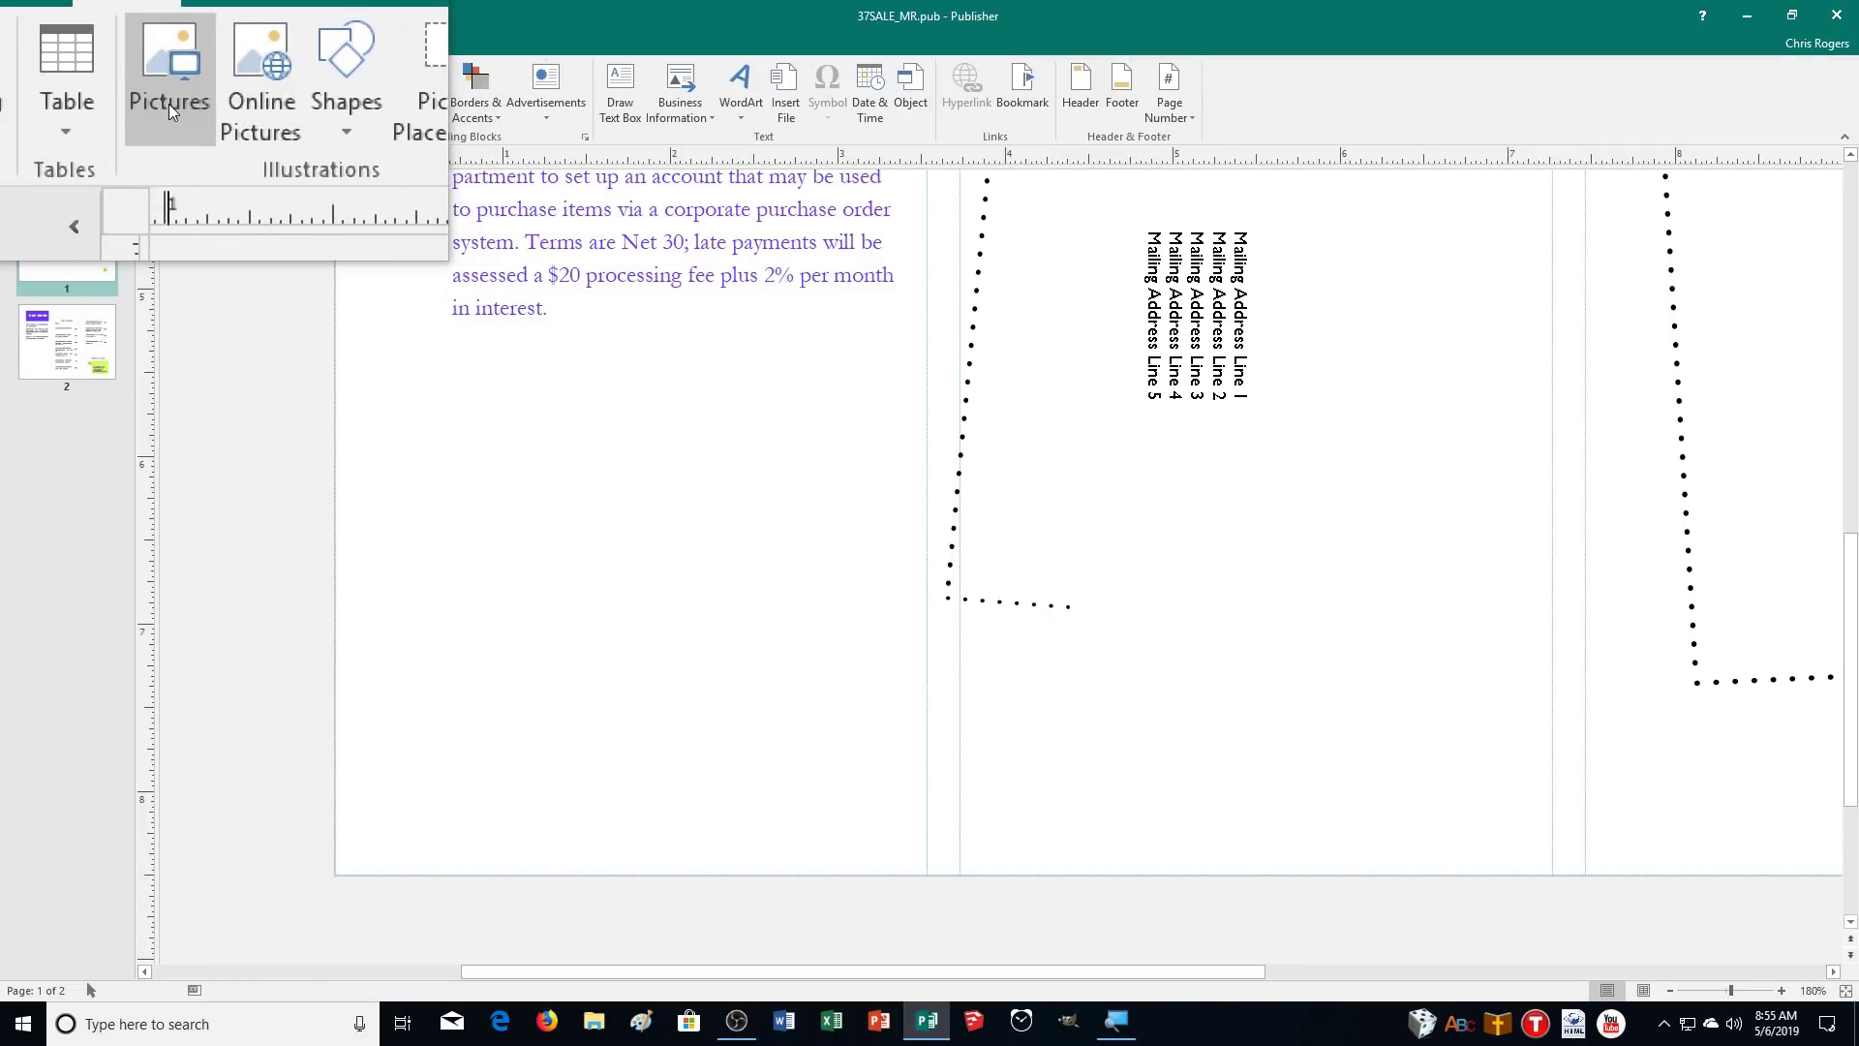
left_click(176, 99)
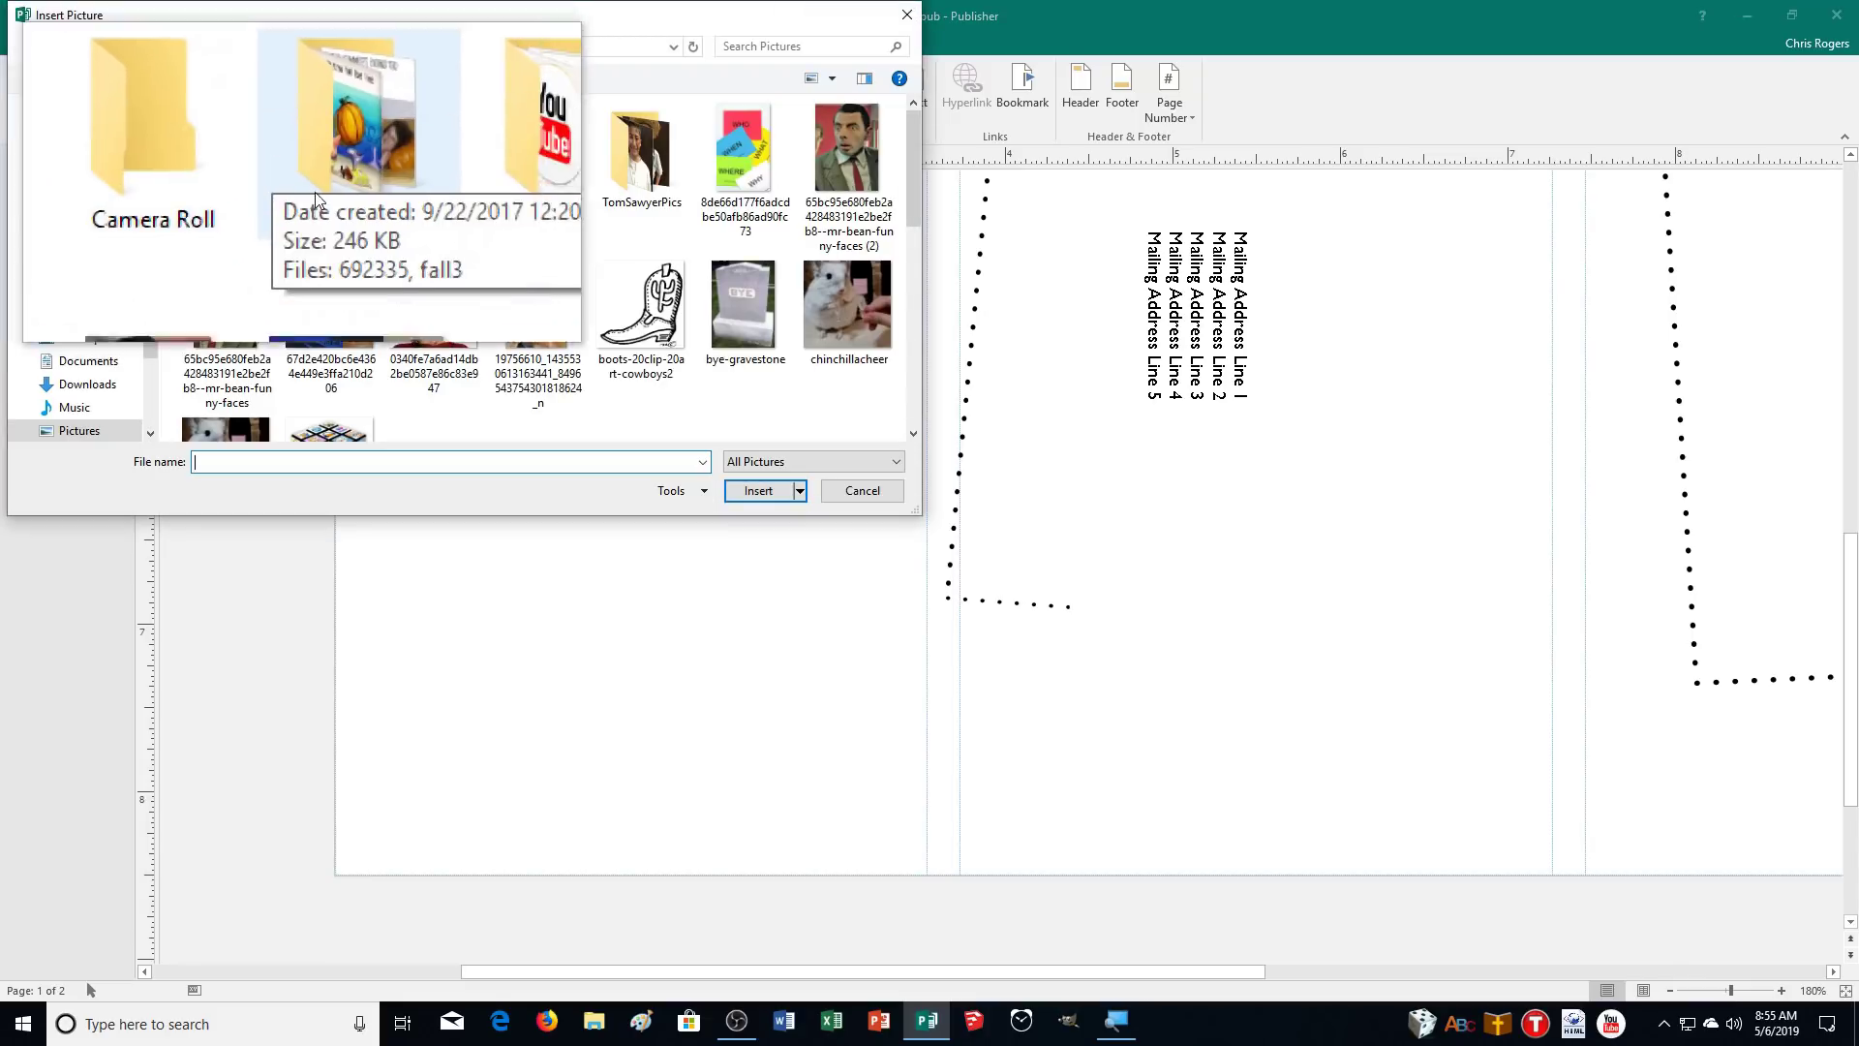
left_click(546, 160)
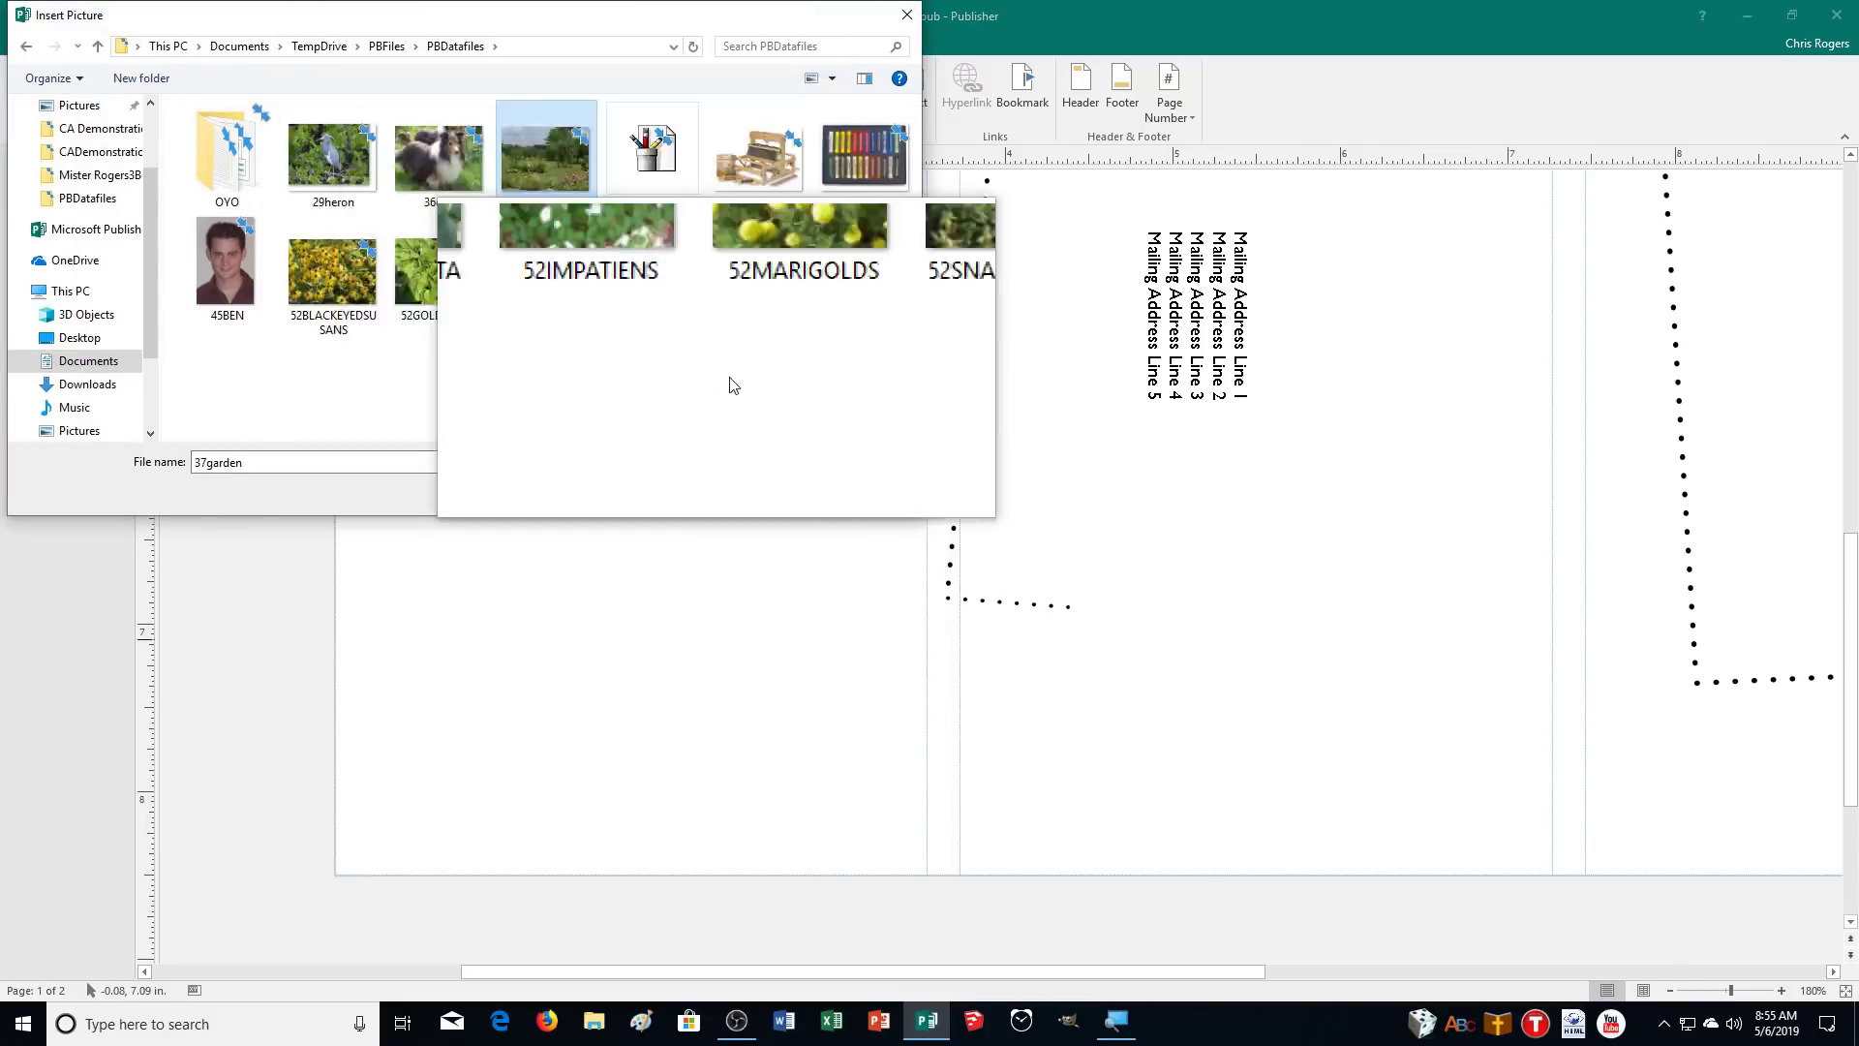
left_click(770, 494)
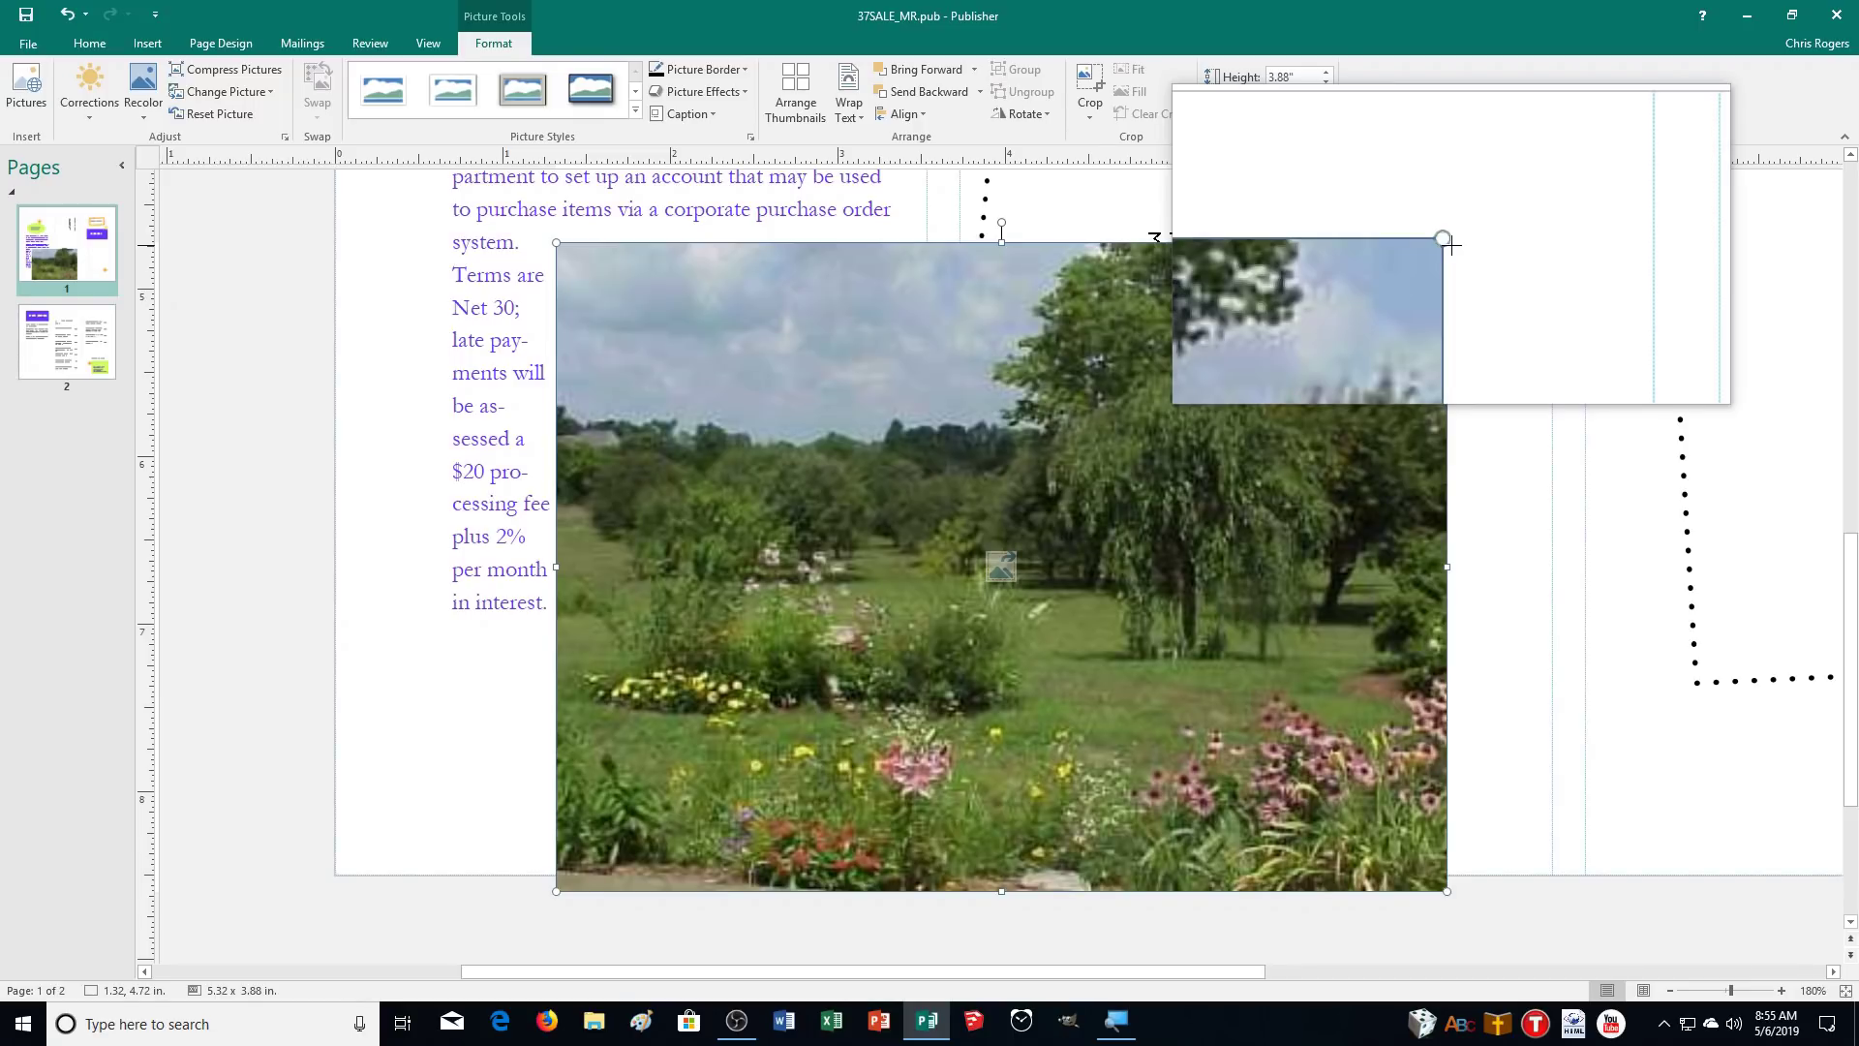
Scale the garden picture down to about 2.66 by 1.94 in and place it beneath the payment policies text
left_click_drag(1449, 245, 1203, 421)
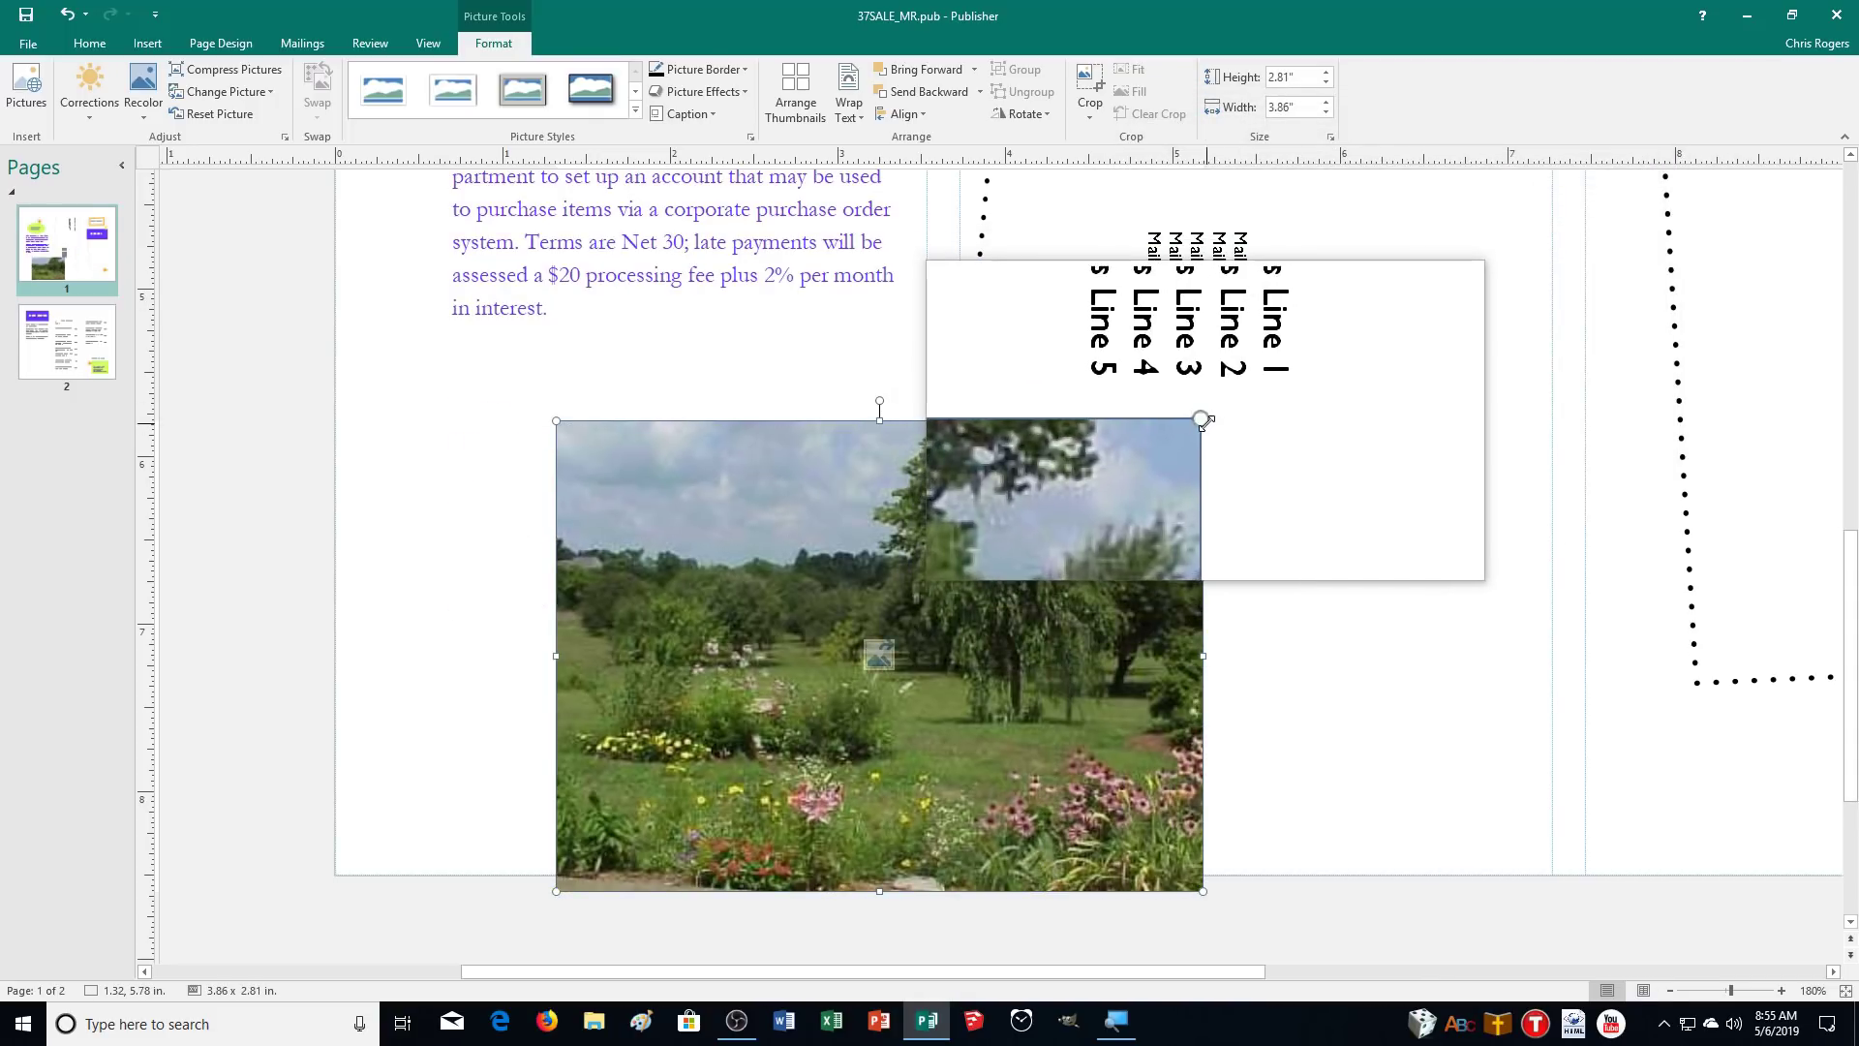
left_click_drag(741, 605, 559, 525)
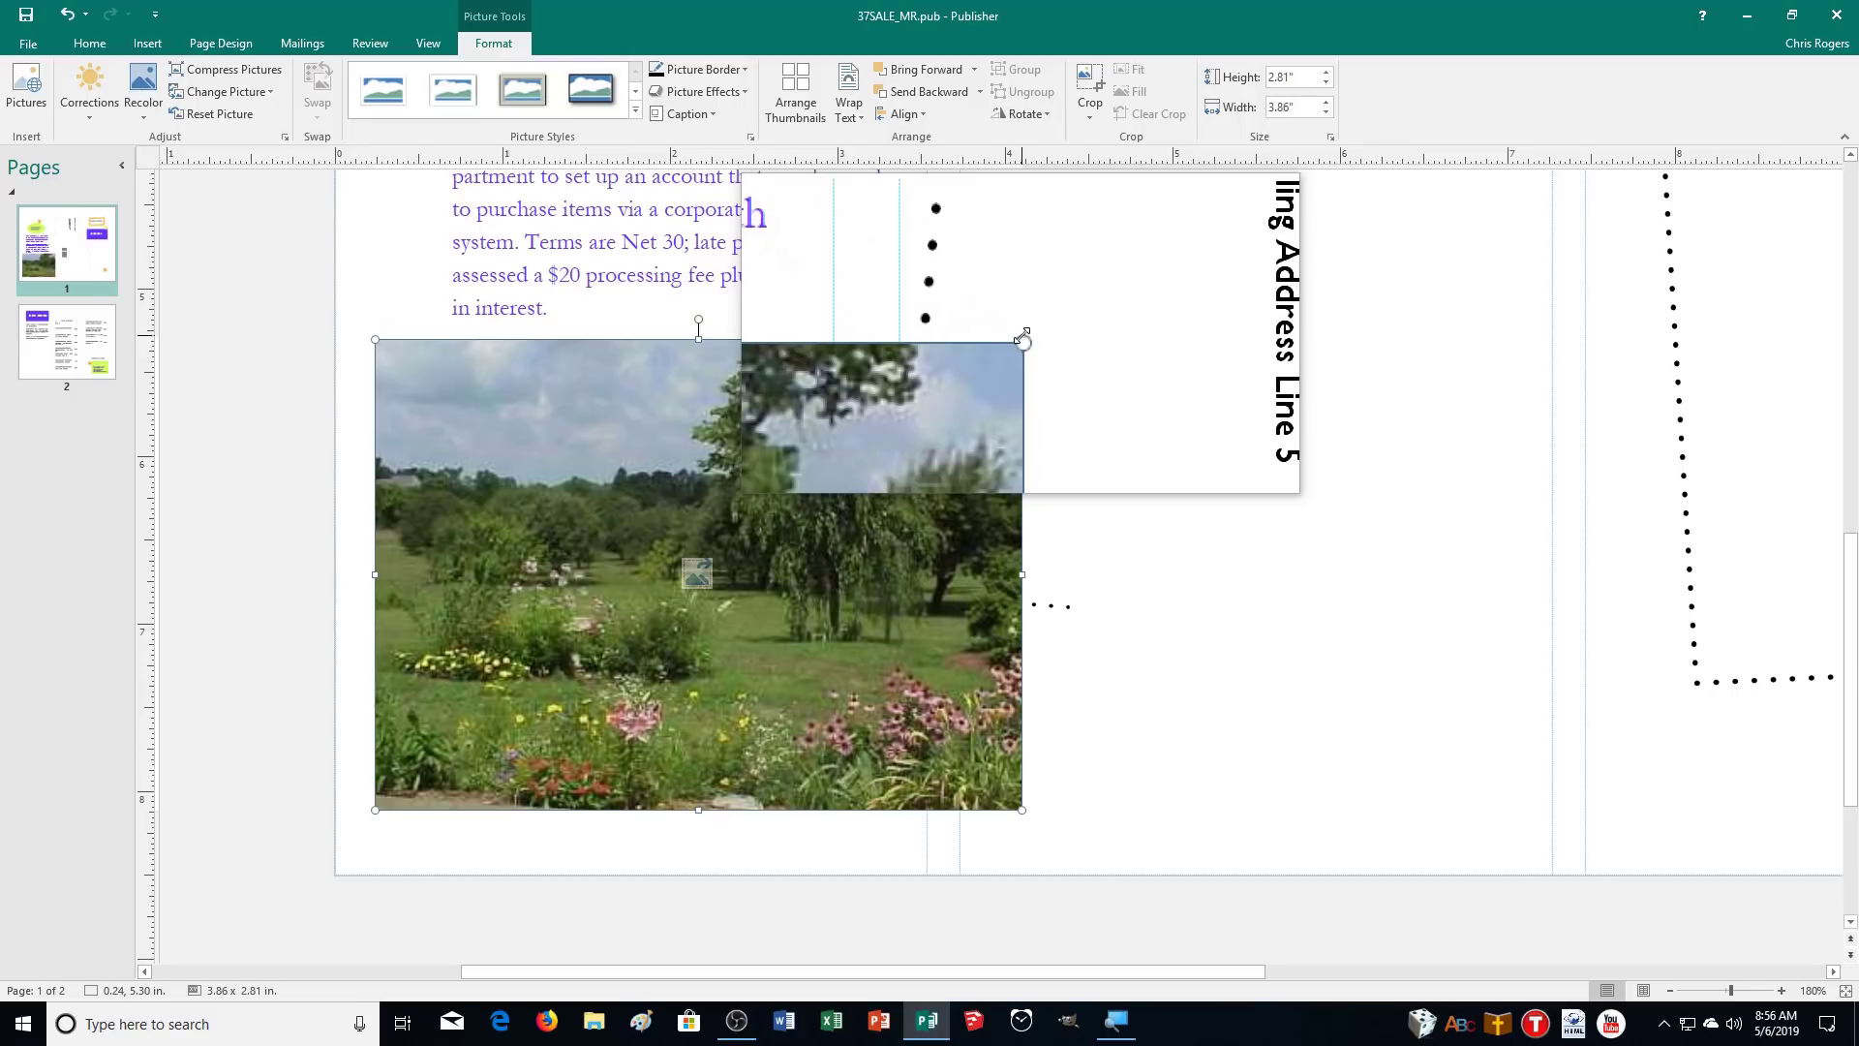
left_click_drag(1022, 340, 1013, 346)
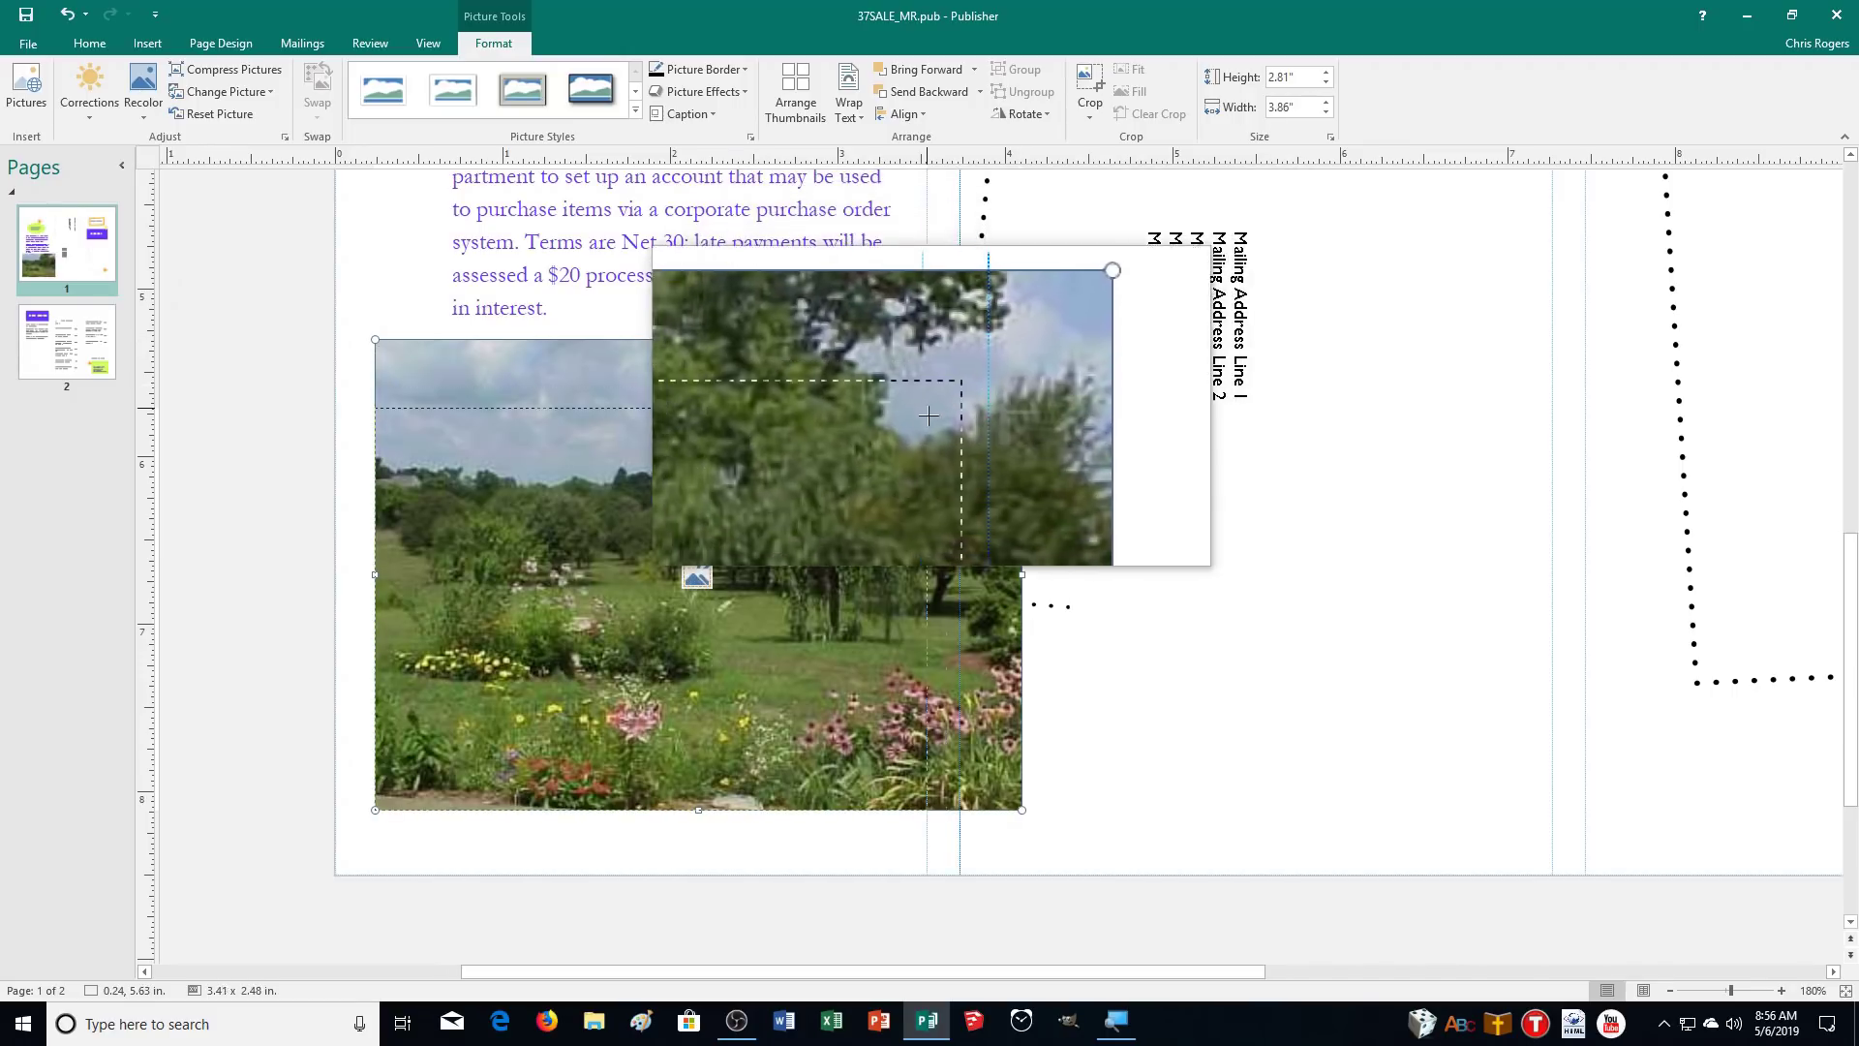
left_click_drag(910, 436, 911, 424)
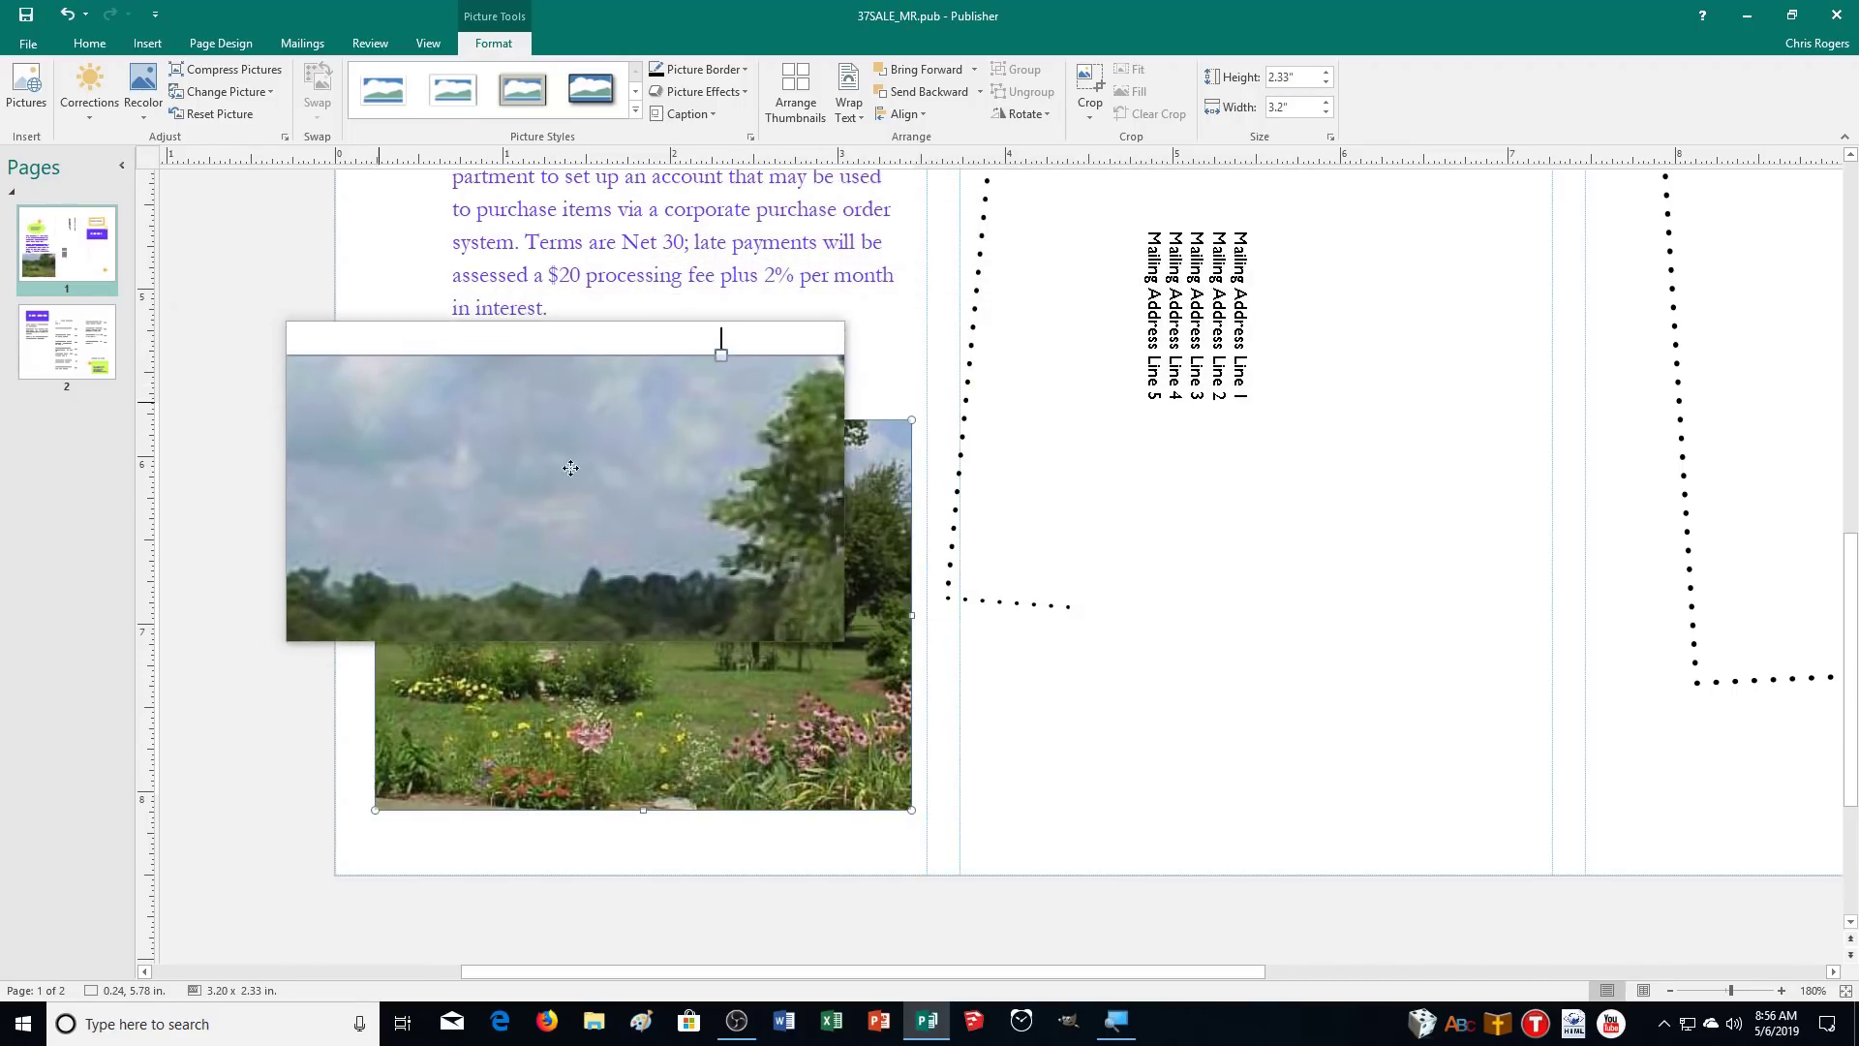
left_click_drag(609, 455, 462, 365)
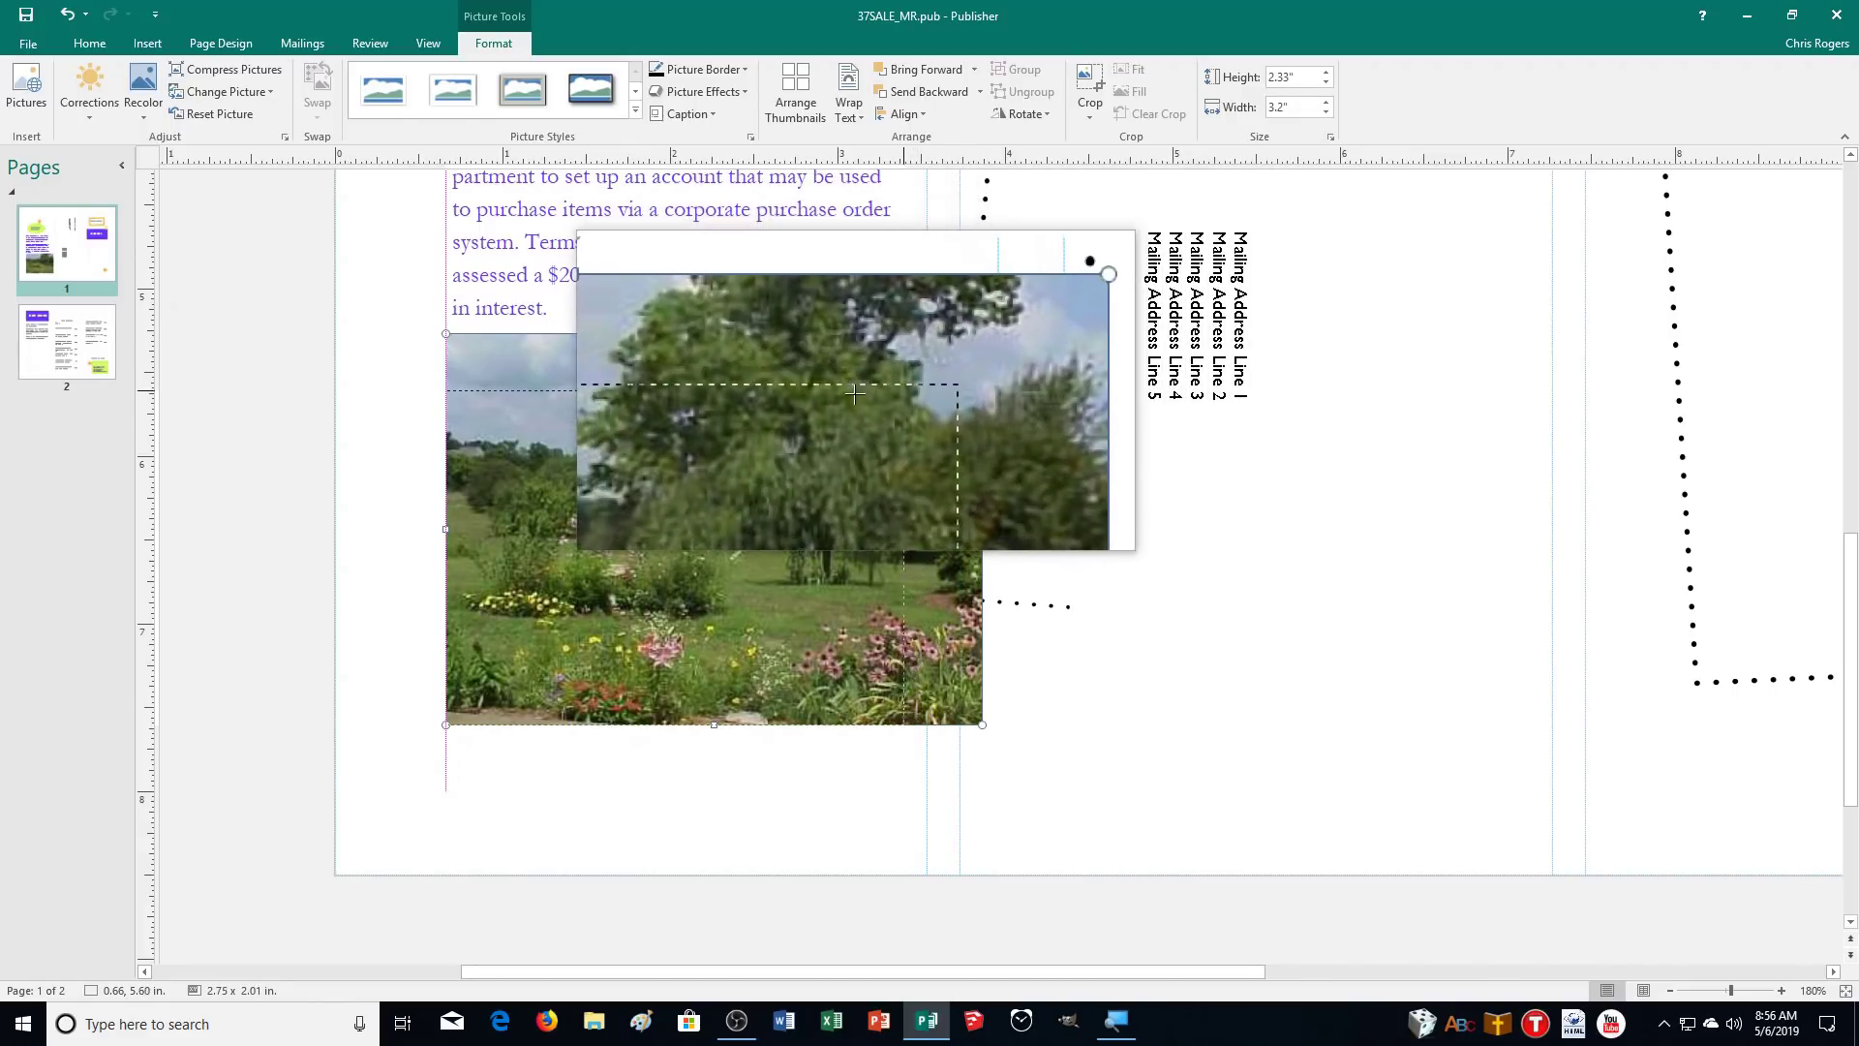
left_click_drag(899, 393, 901, 393)
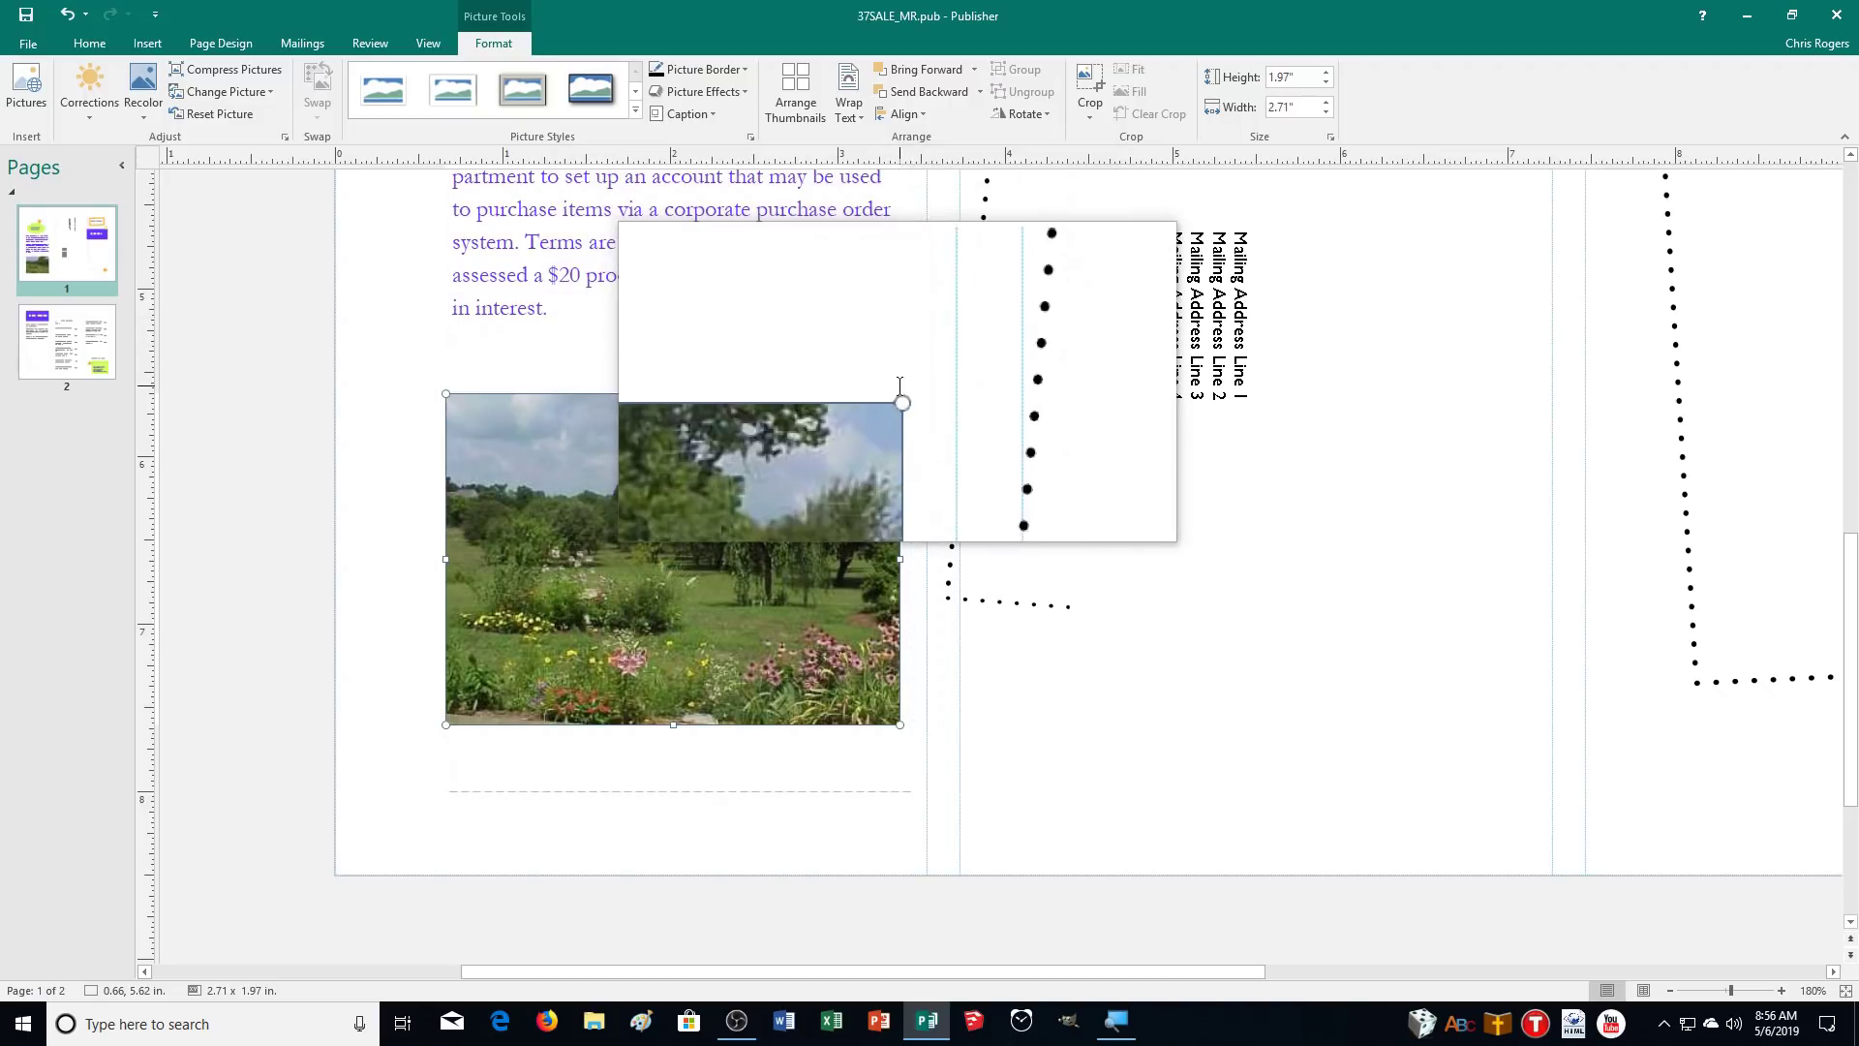
mouse_move(865, 411)
left_mouse_down()
mouse_move(830, 426)
mouse_move(878, 400)
left_mouse_up()
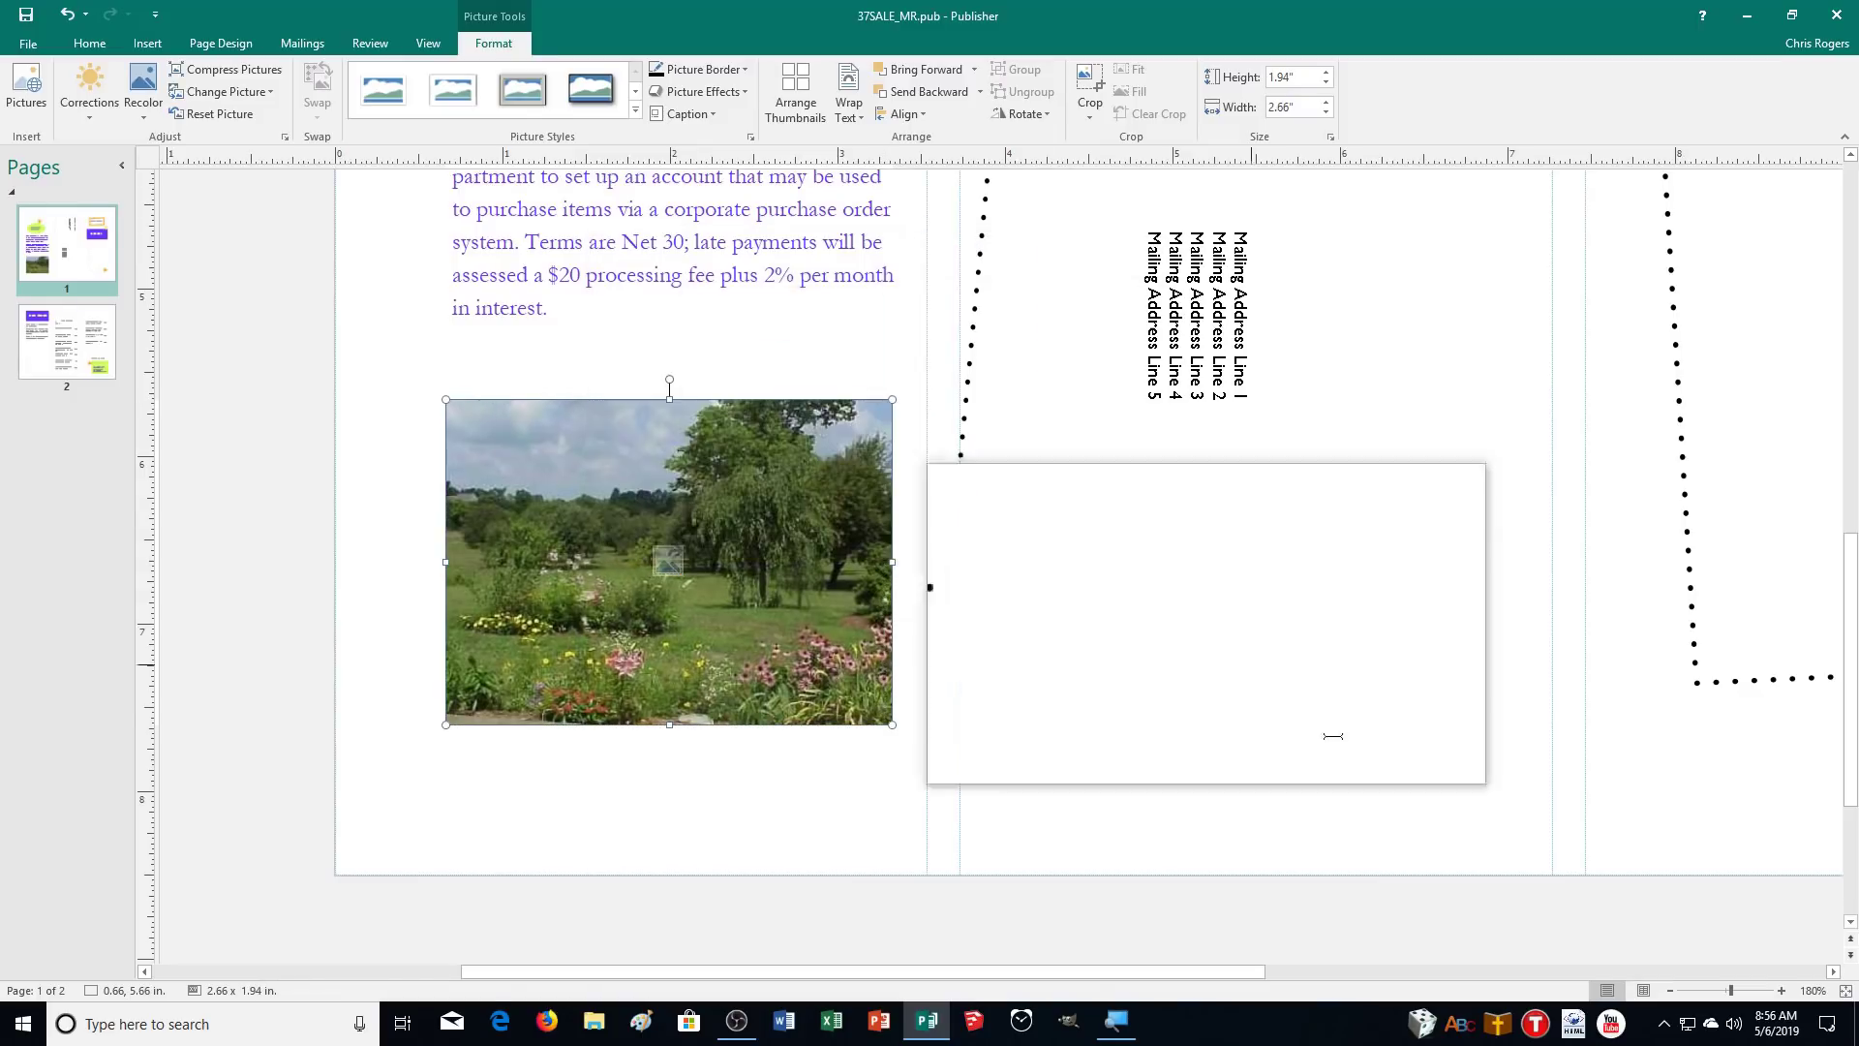
scroll(1559, 702, "up", 5)
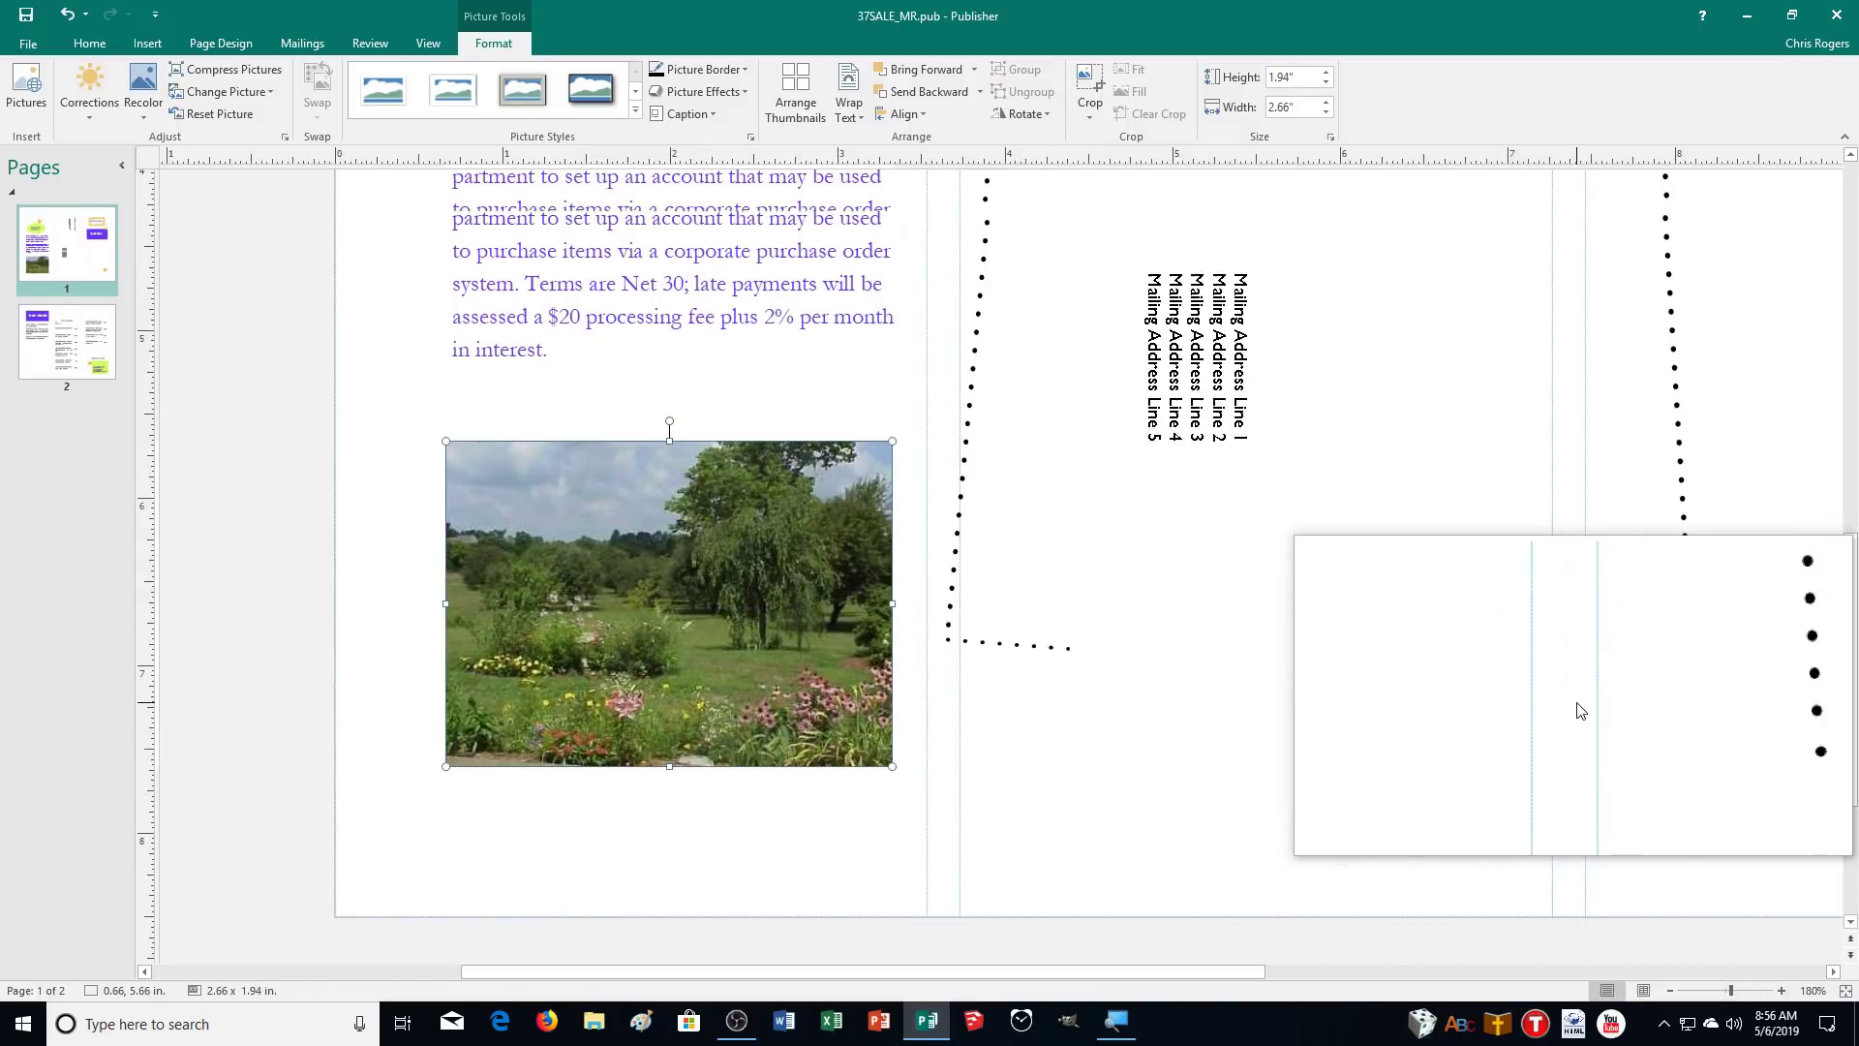
scroll(1524, 707, "down", 3)
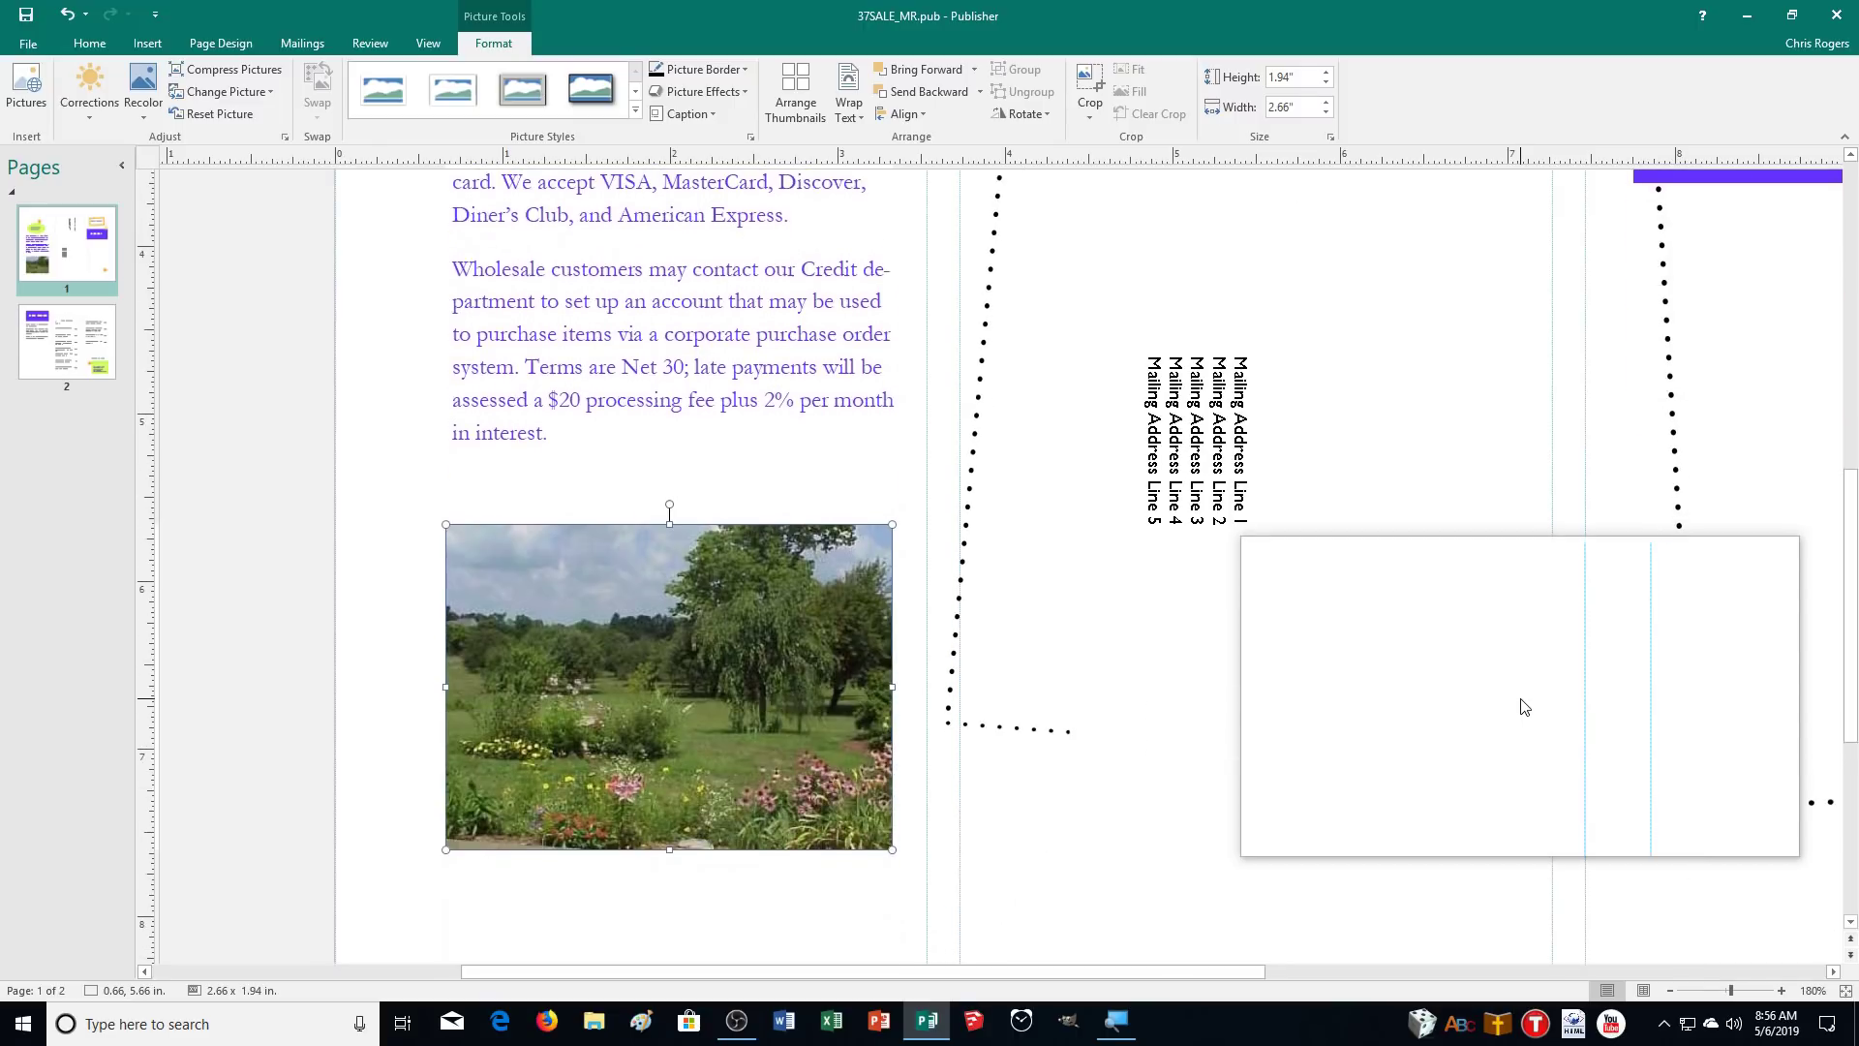
scroll(1505, 701, "down", 1)
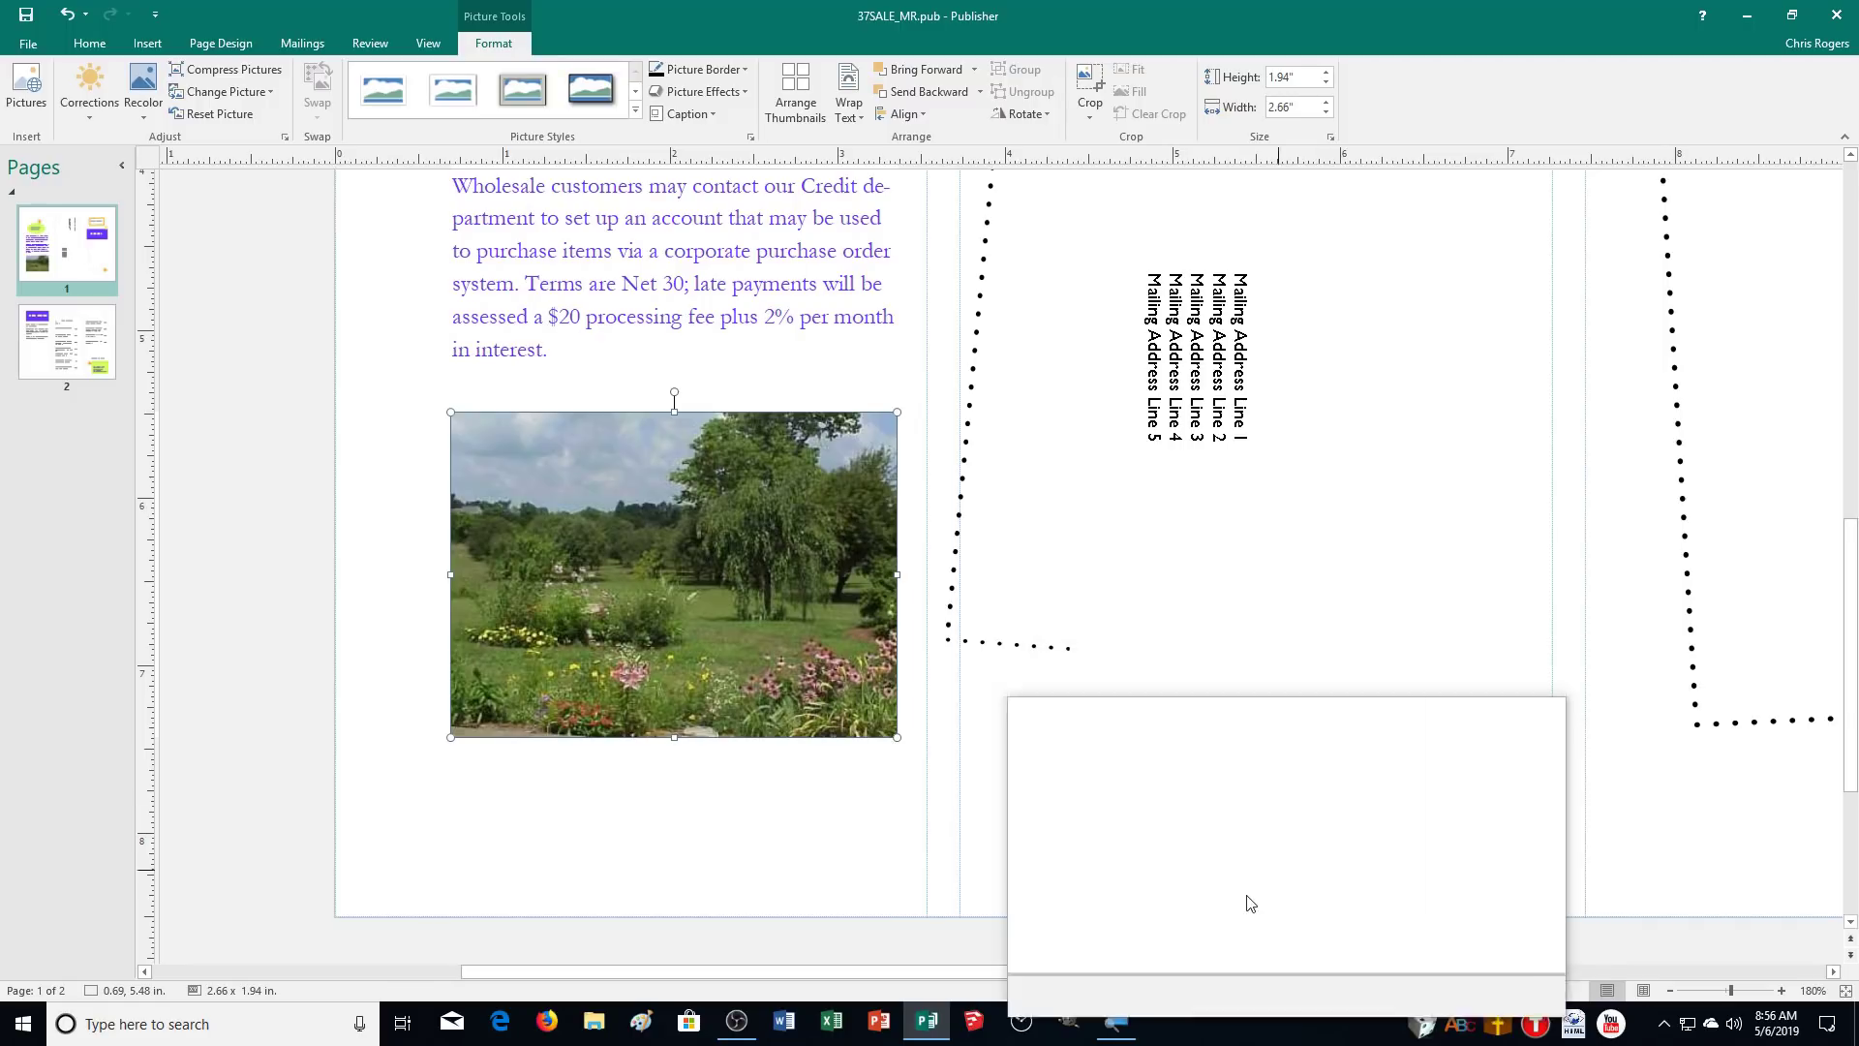
Try to insert the smiling red and purple flowers clip art from a Bing image search for flowers
left_click_drag(1027, 973, 1353, 973)
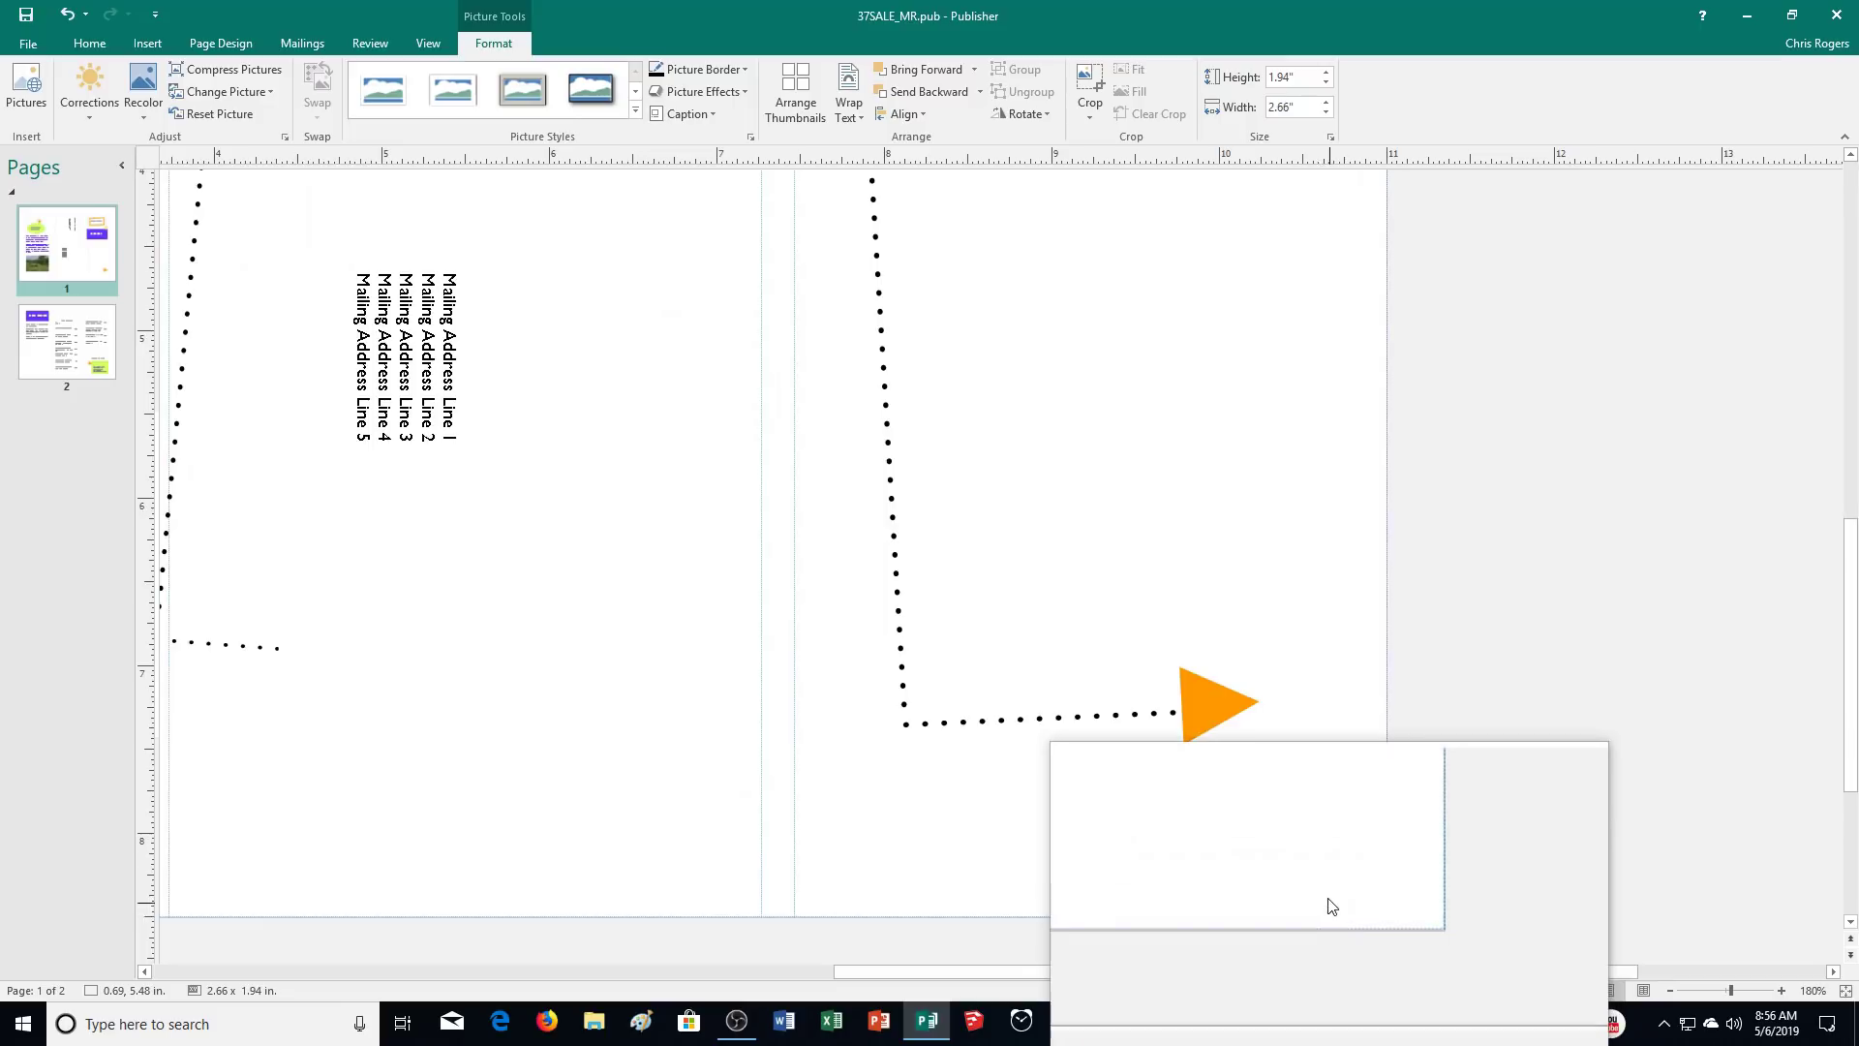
scroll(1340, 891, "up", 4)
scroll(1495, 805, "up", 2)
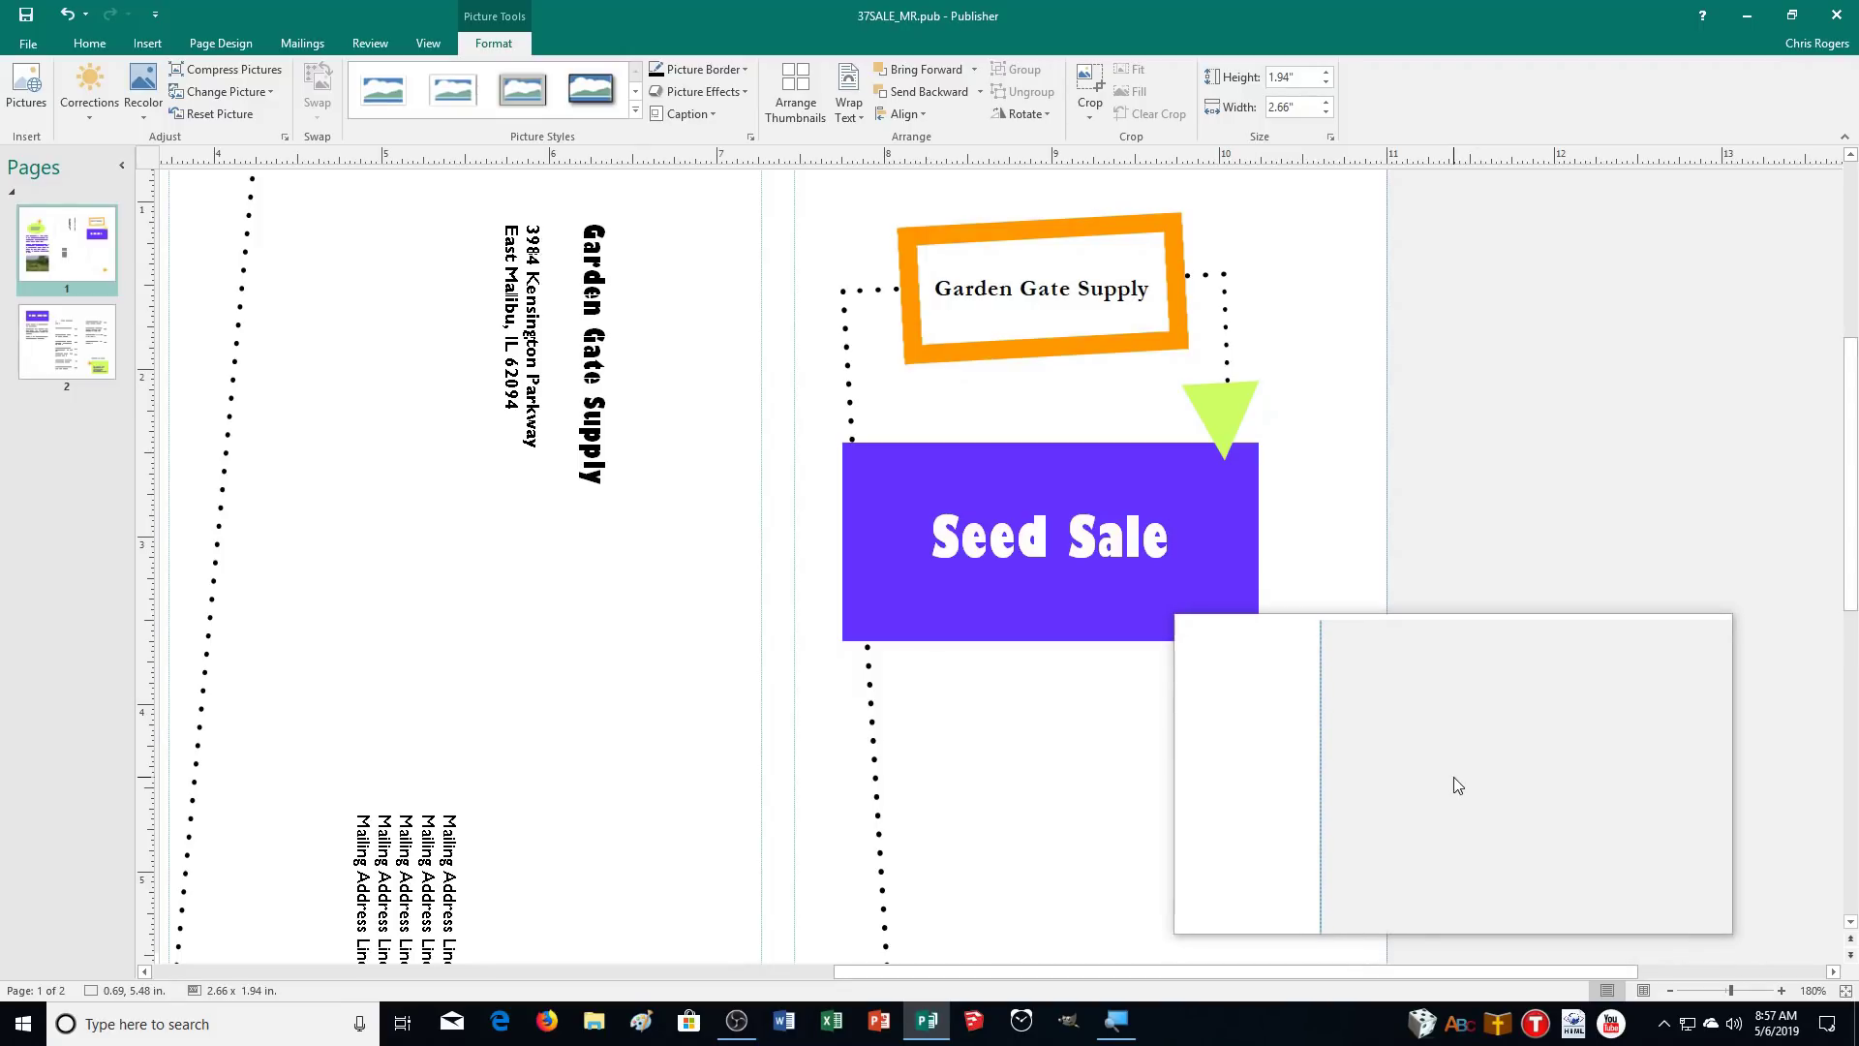
scroll(1455, 777, "down", 3)
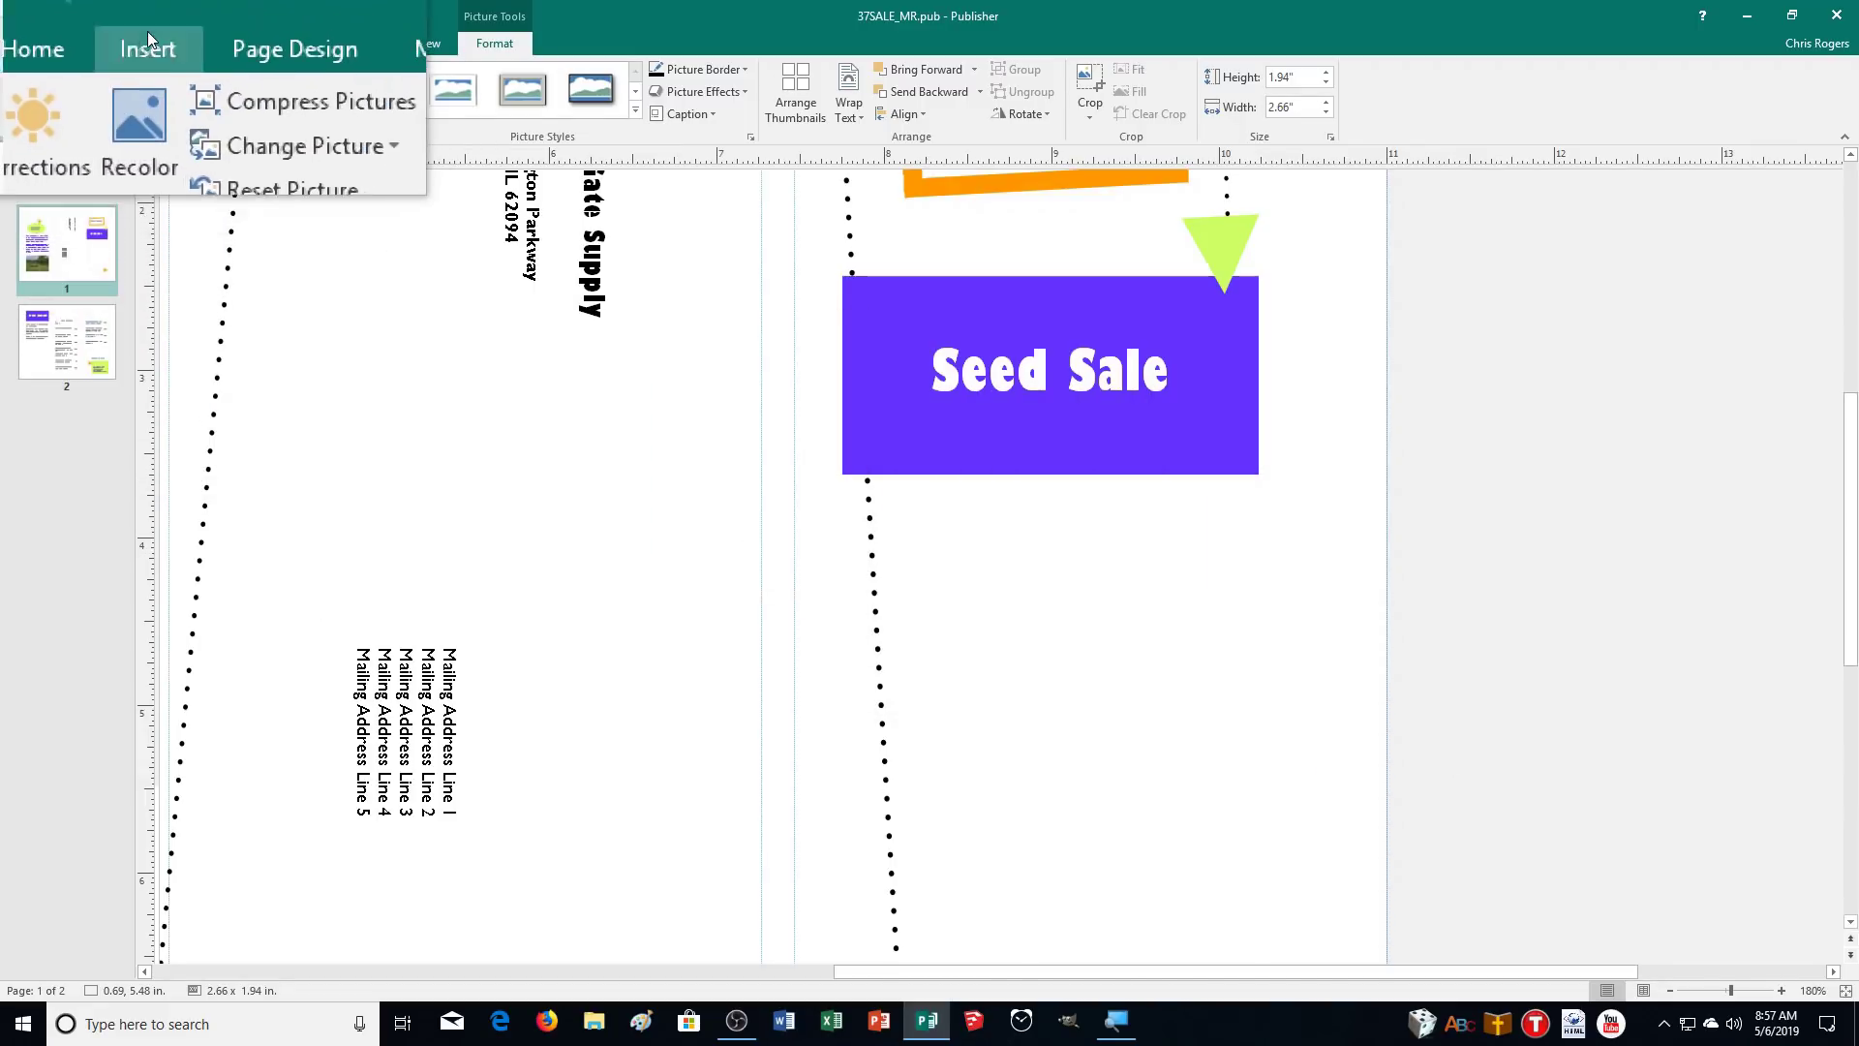
left_click(114, 43)
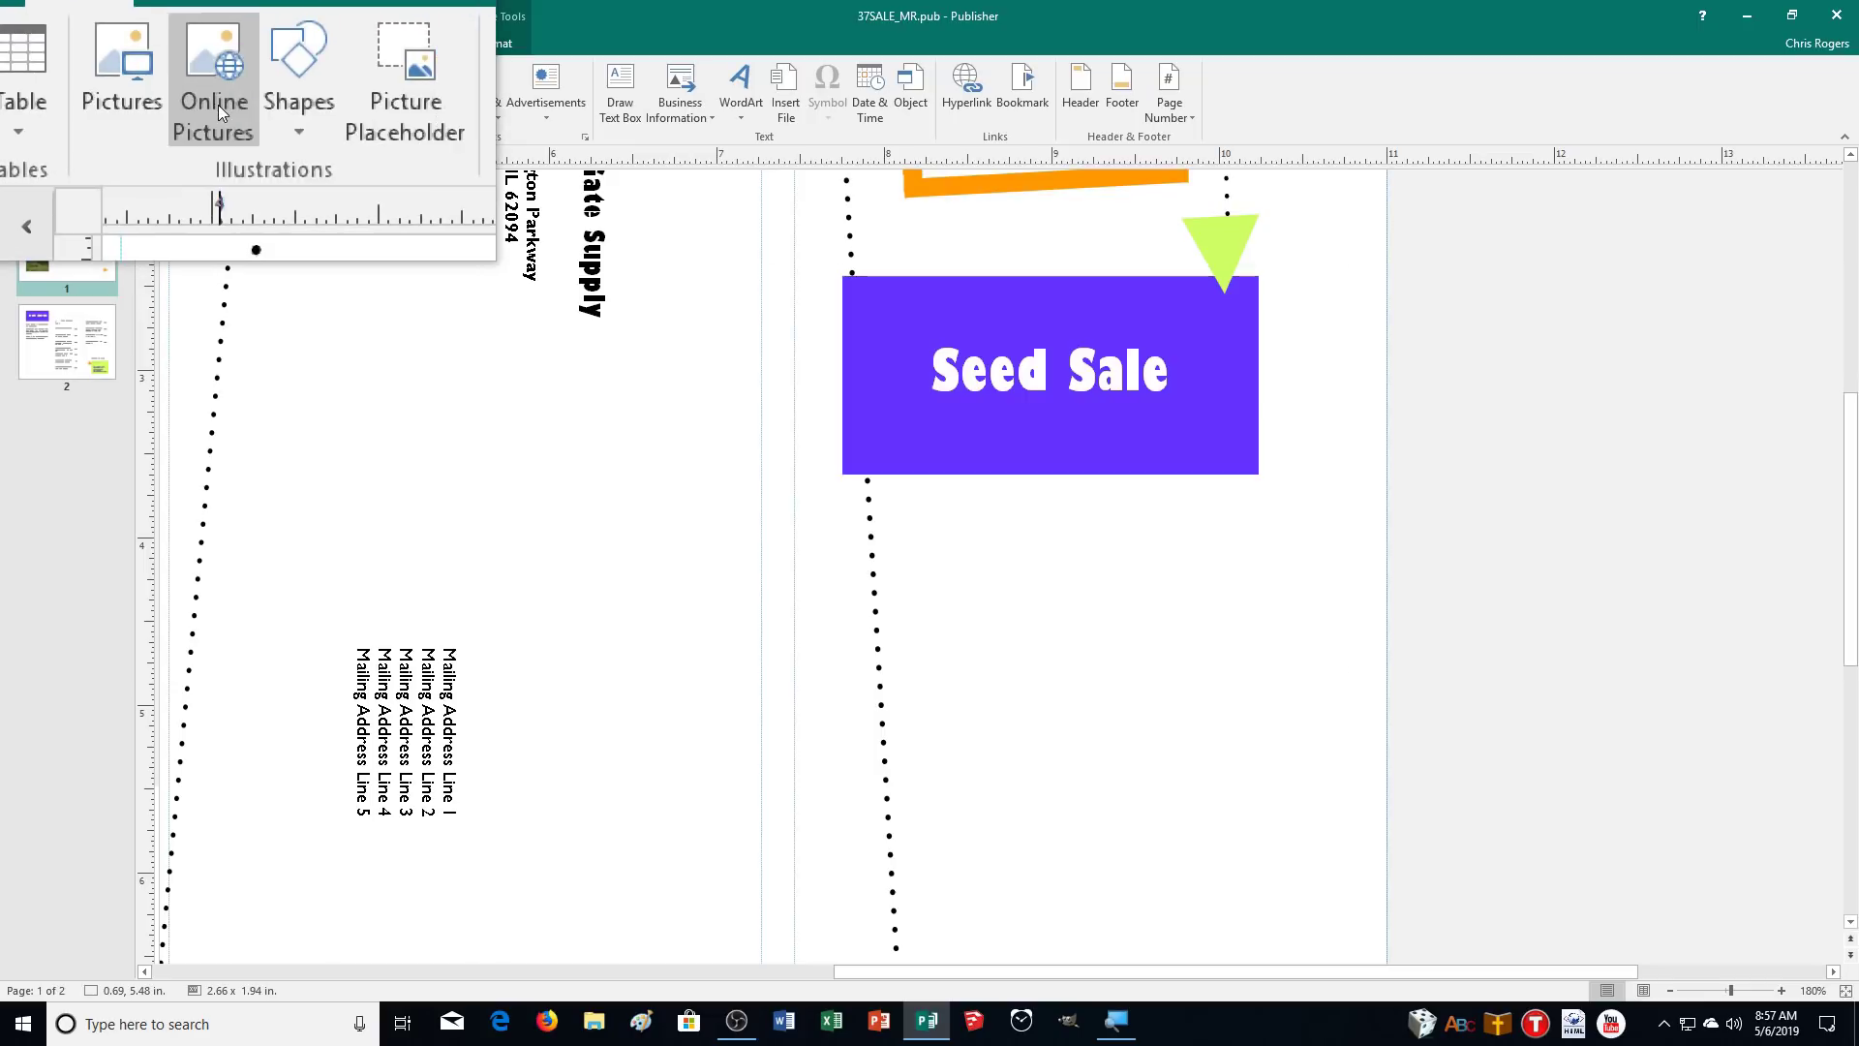
left_click(215, 87)
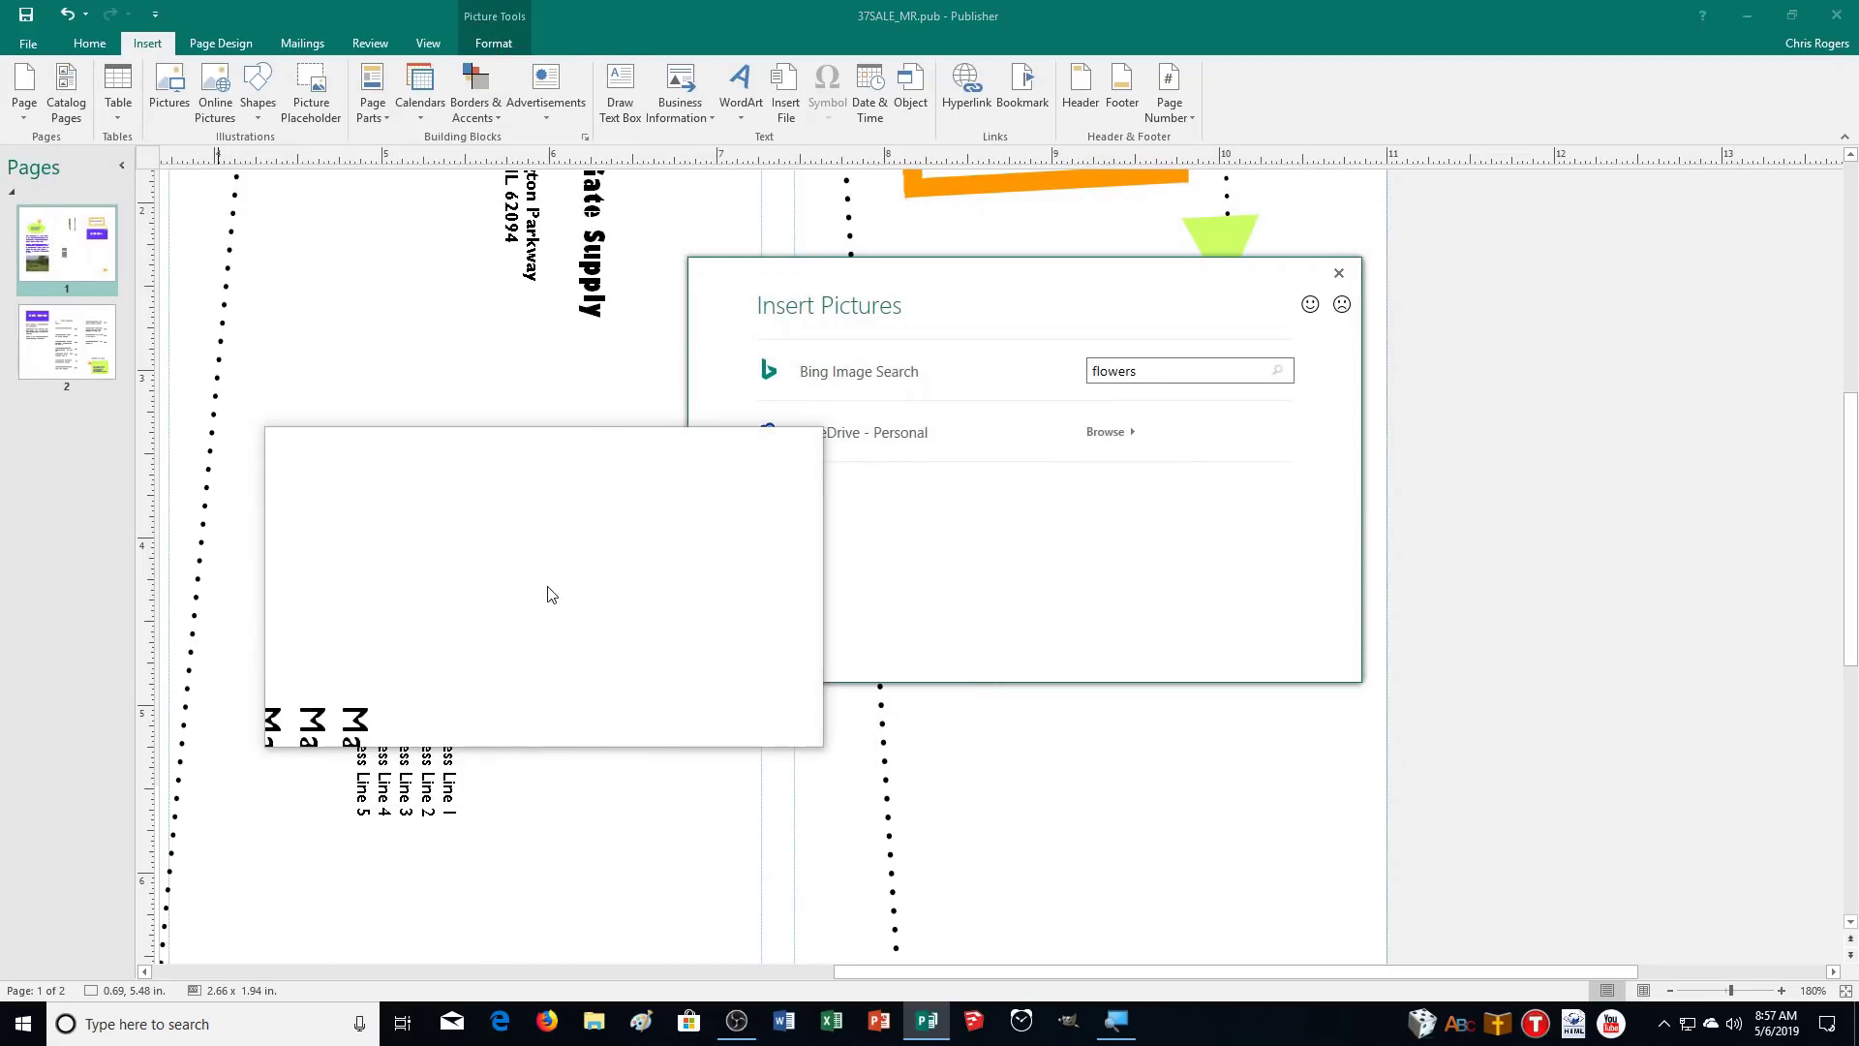
key("Return")
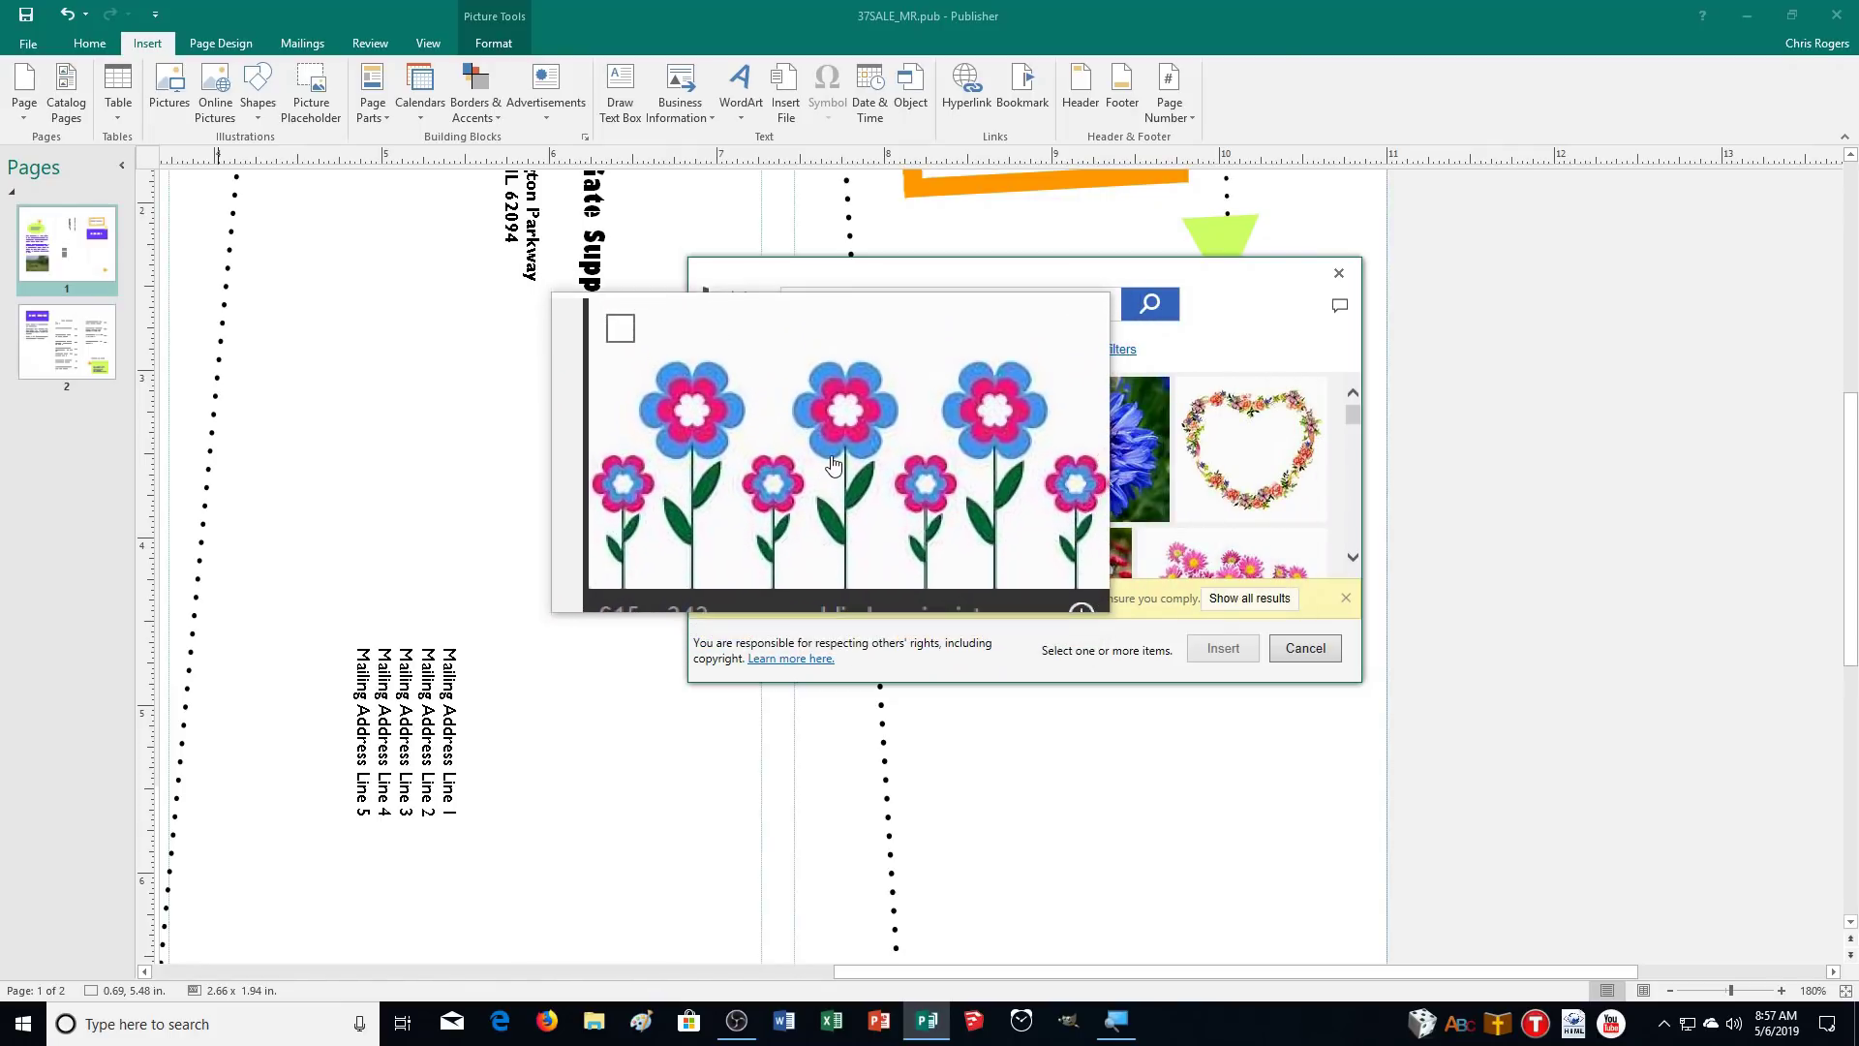
scroll(1215, 528, "down", 1)
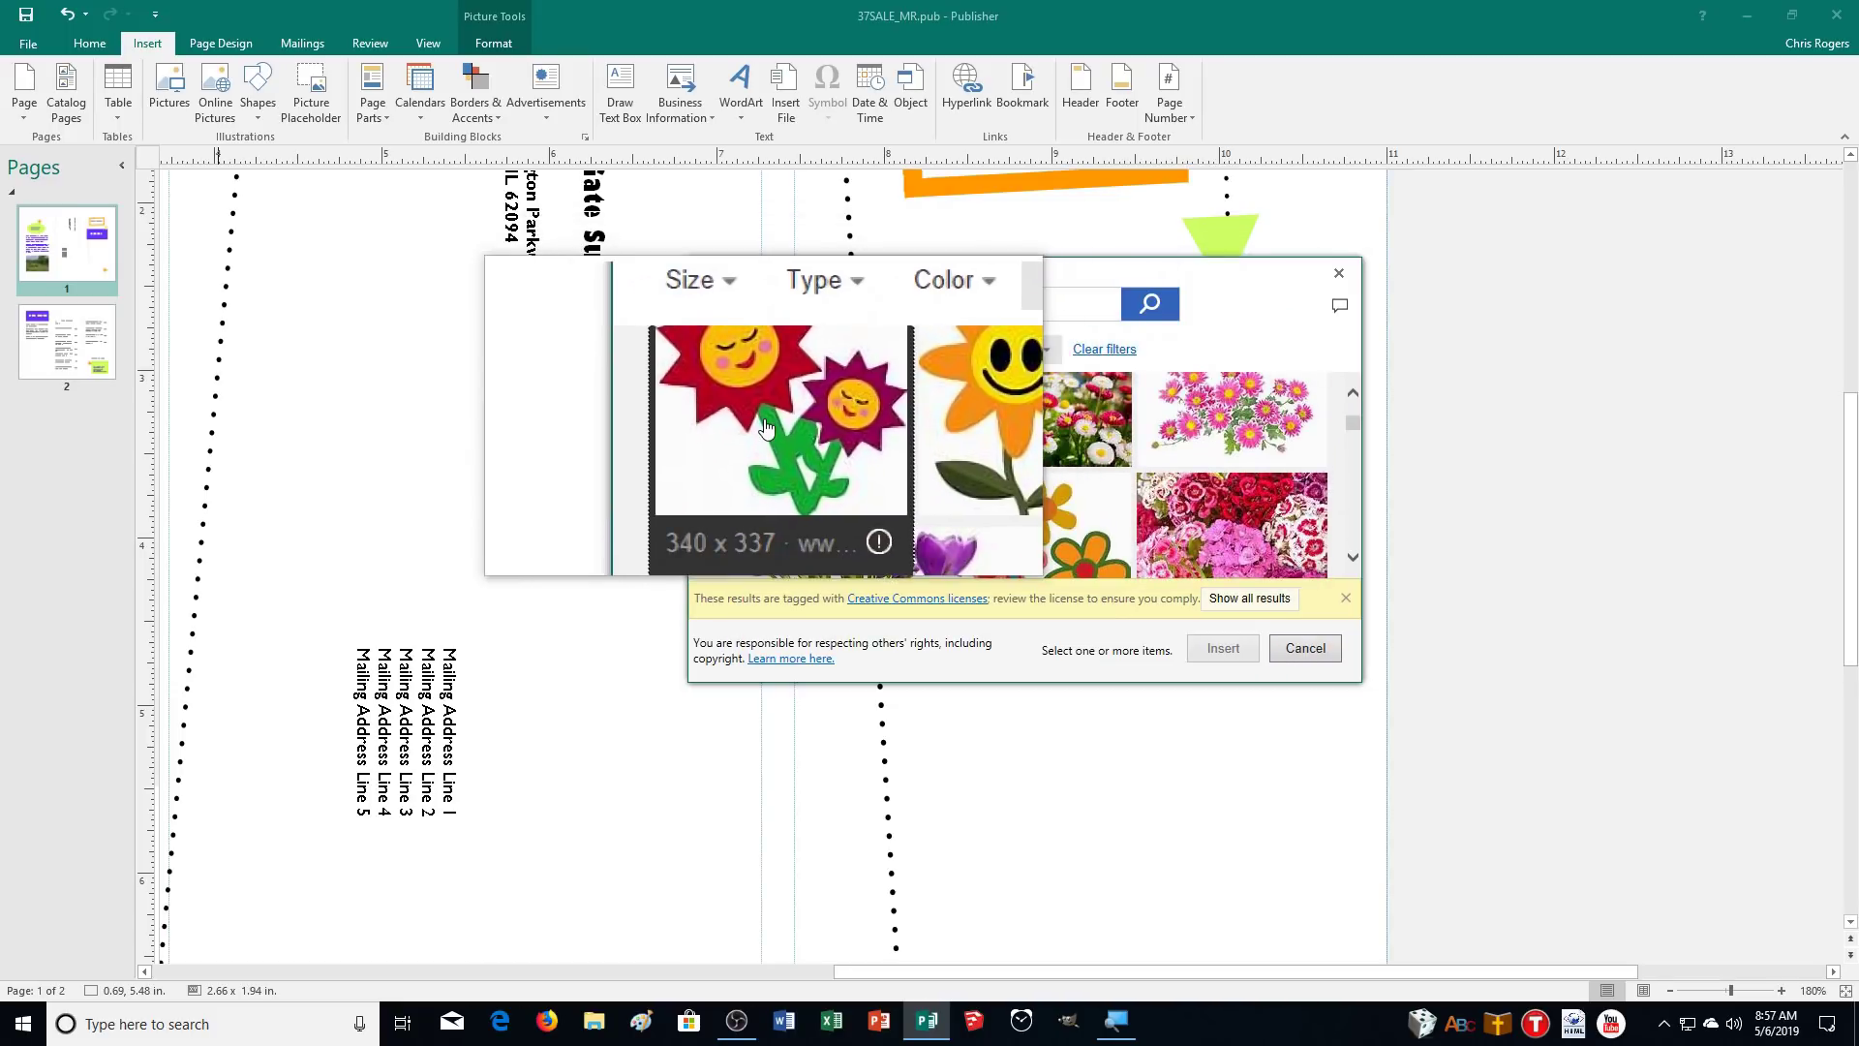
left_click(780, 421)
left_click(1224, 639)
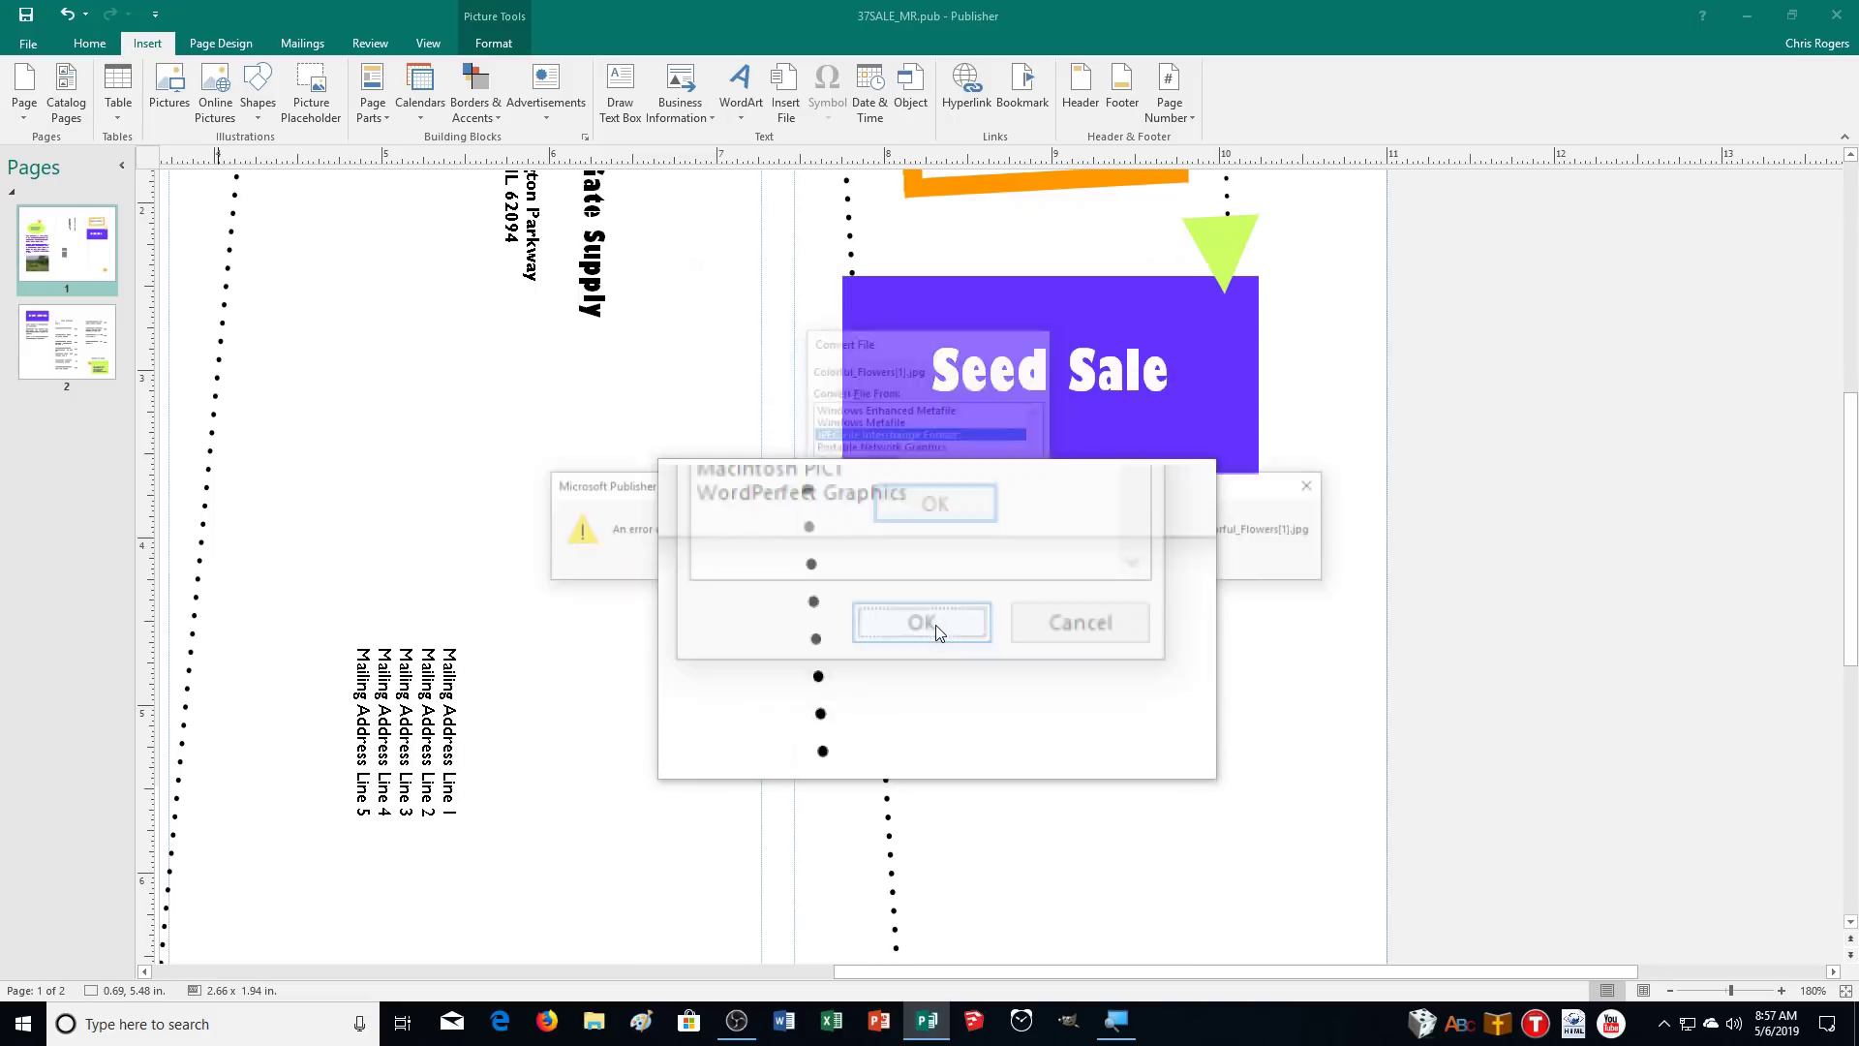
left_click(935, 628)
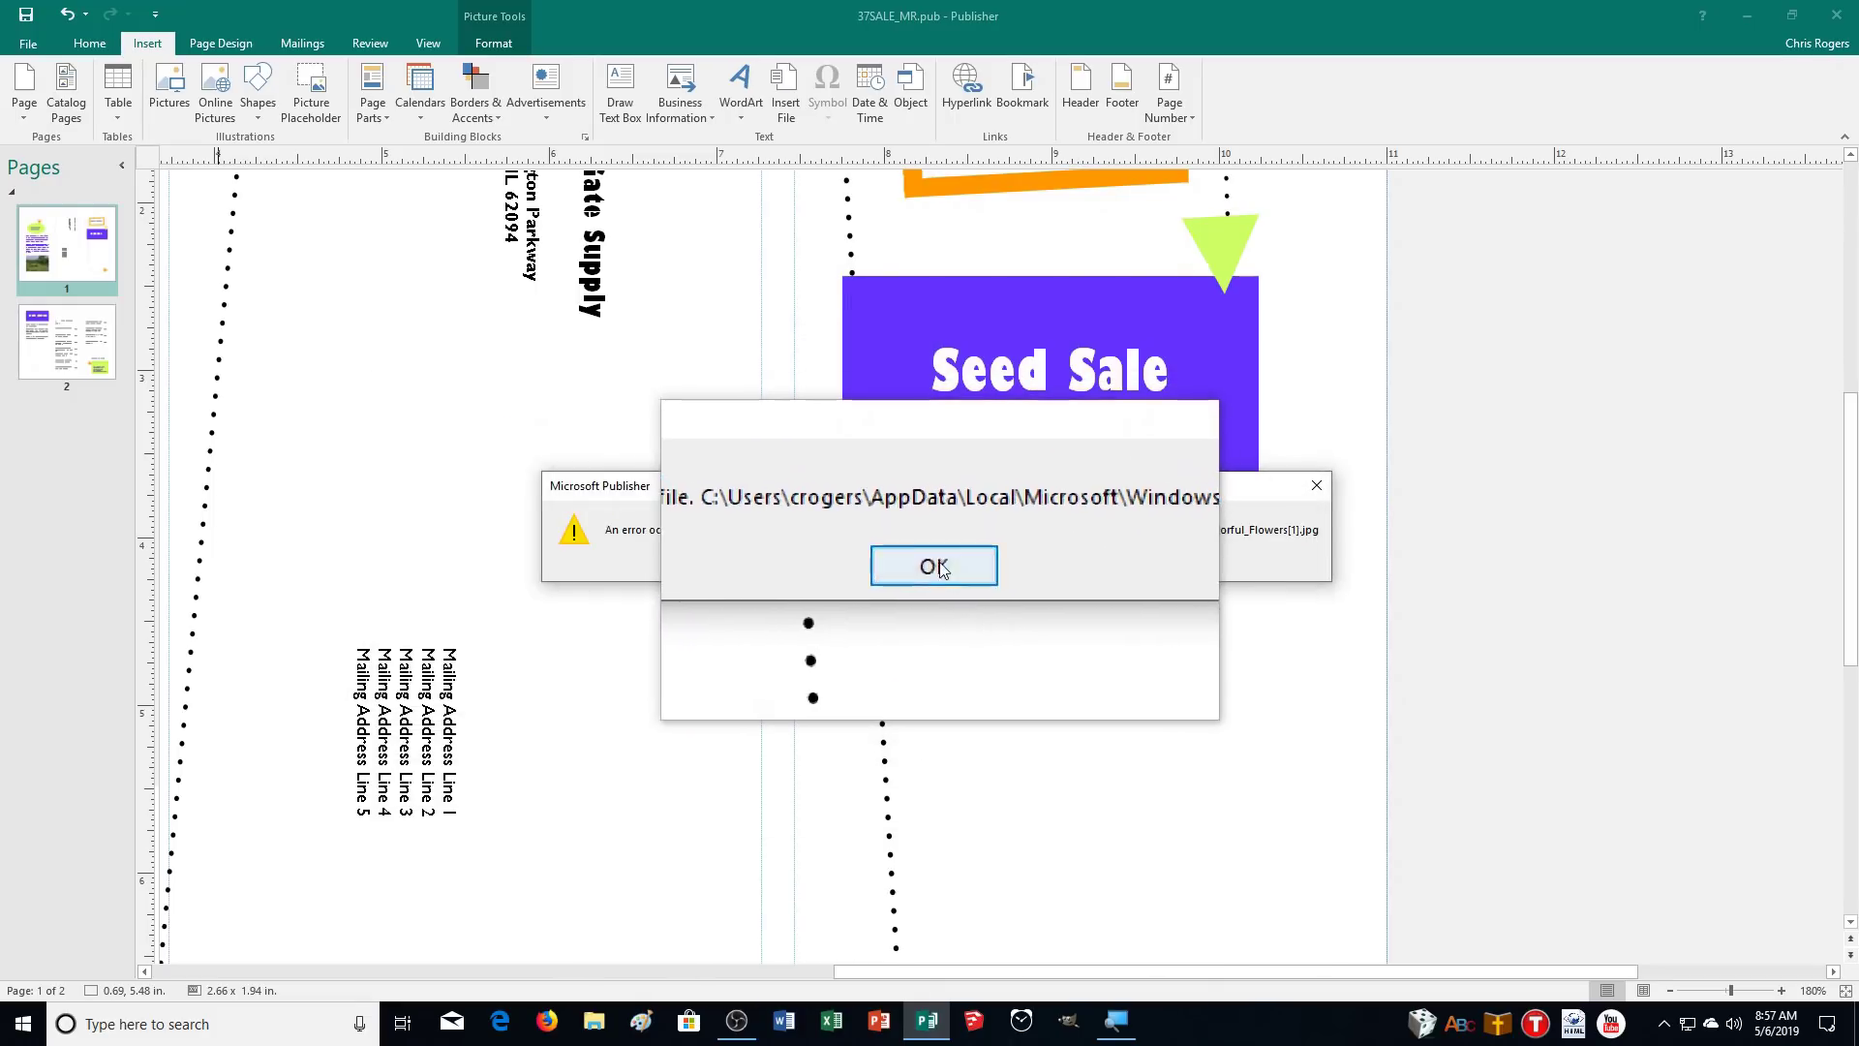
left_click(945, 577)
Try to insert the purple crocus picture from a Bing image search for flowers
left_click(147, 42)
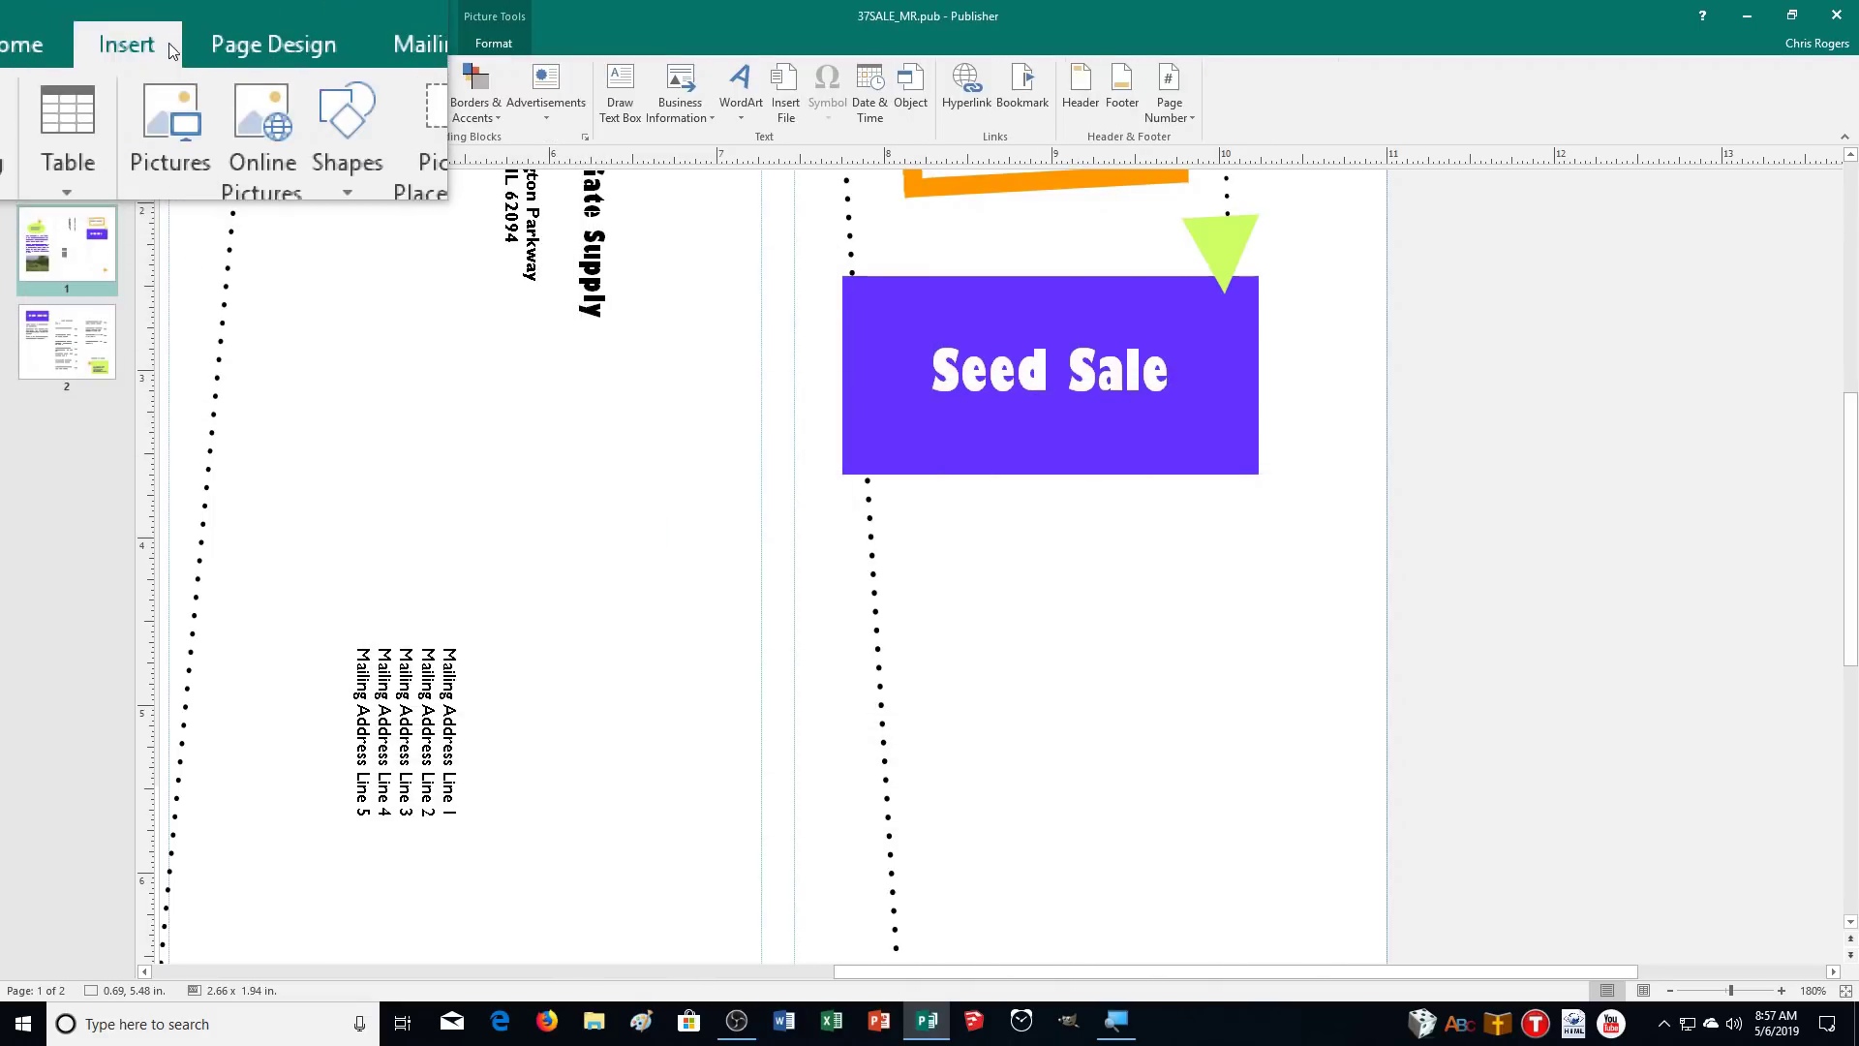
left_click(215, 96)
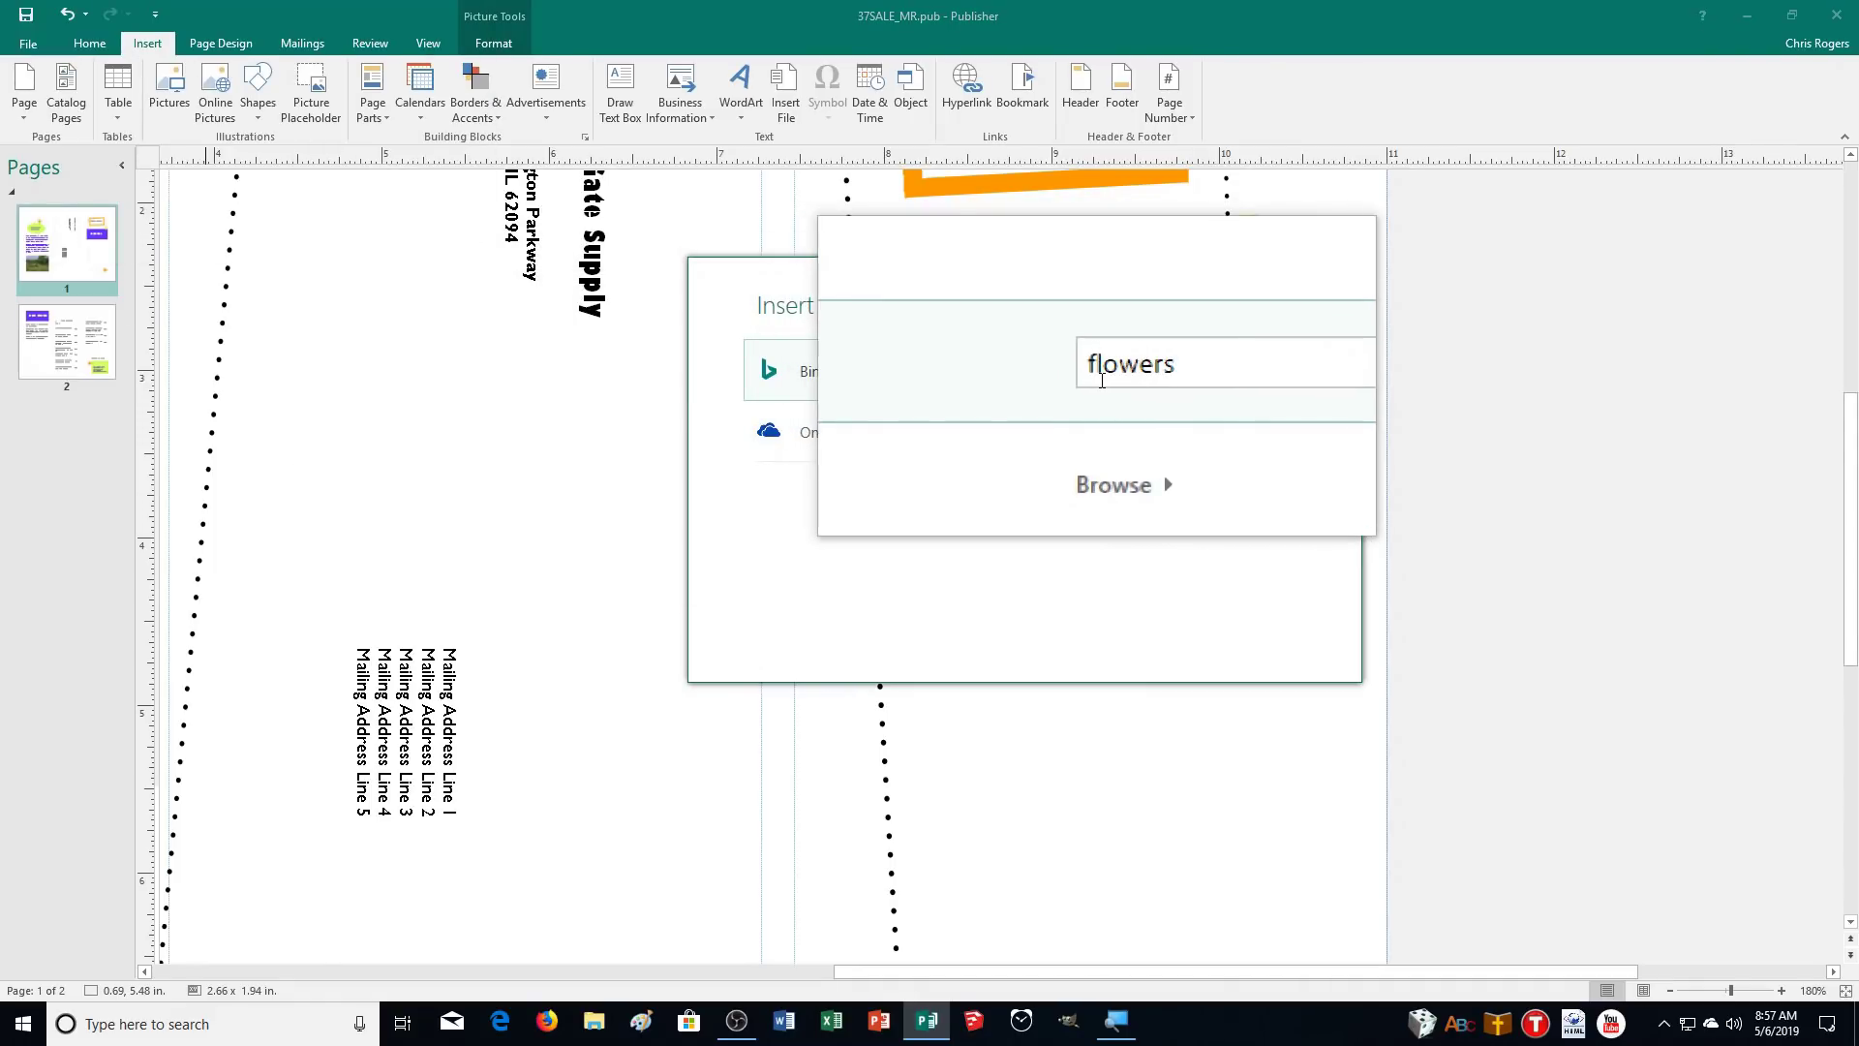
key("Return")
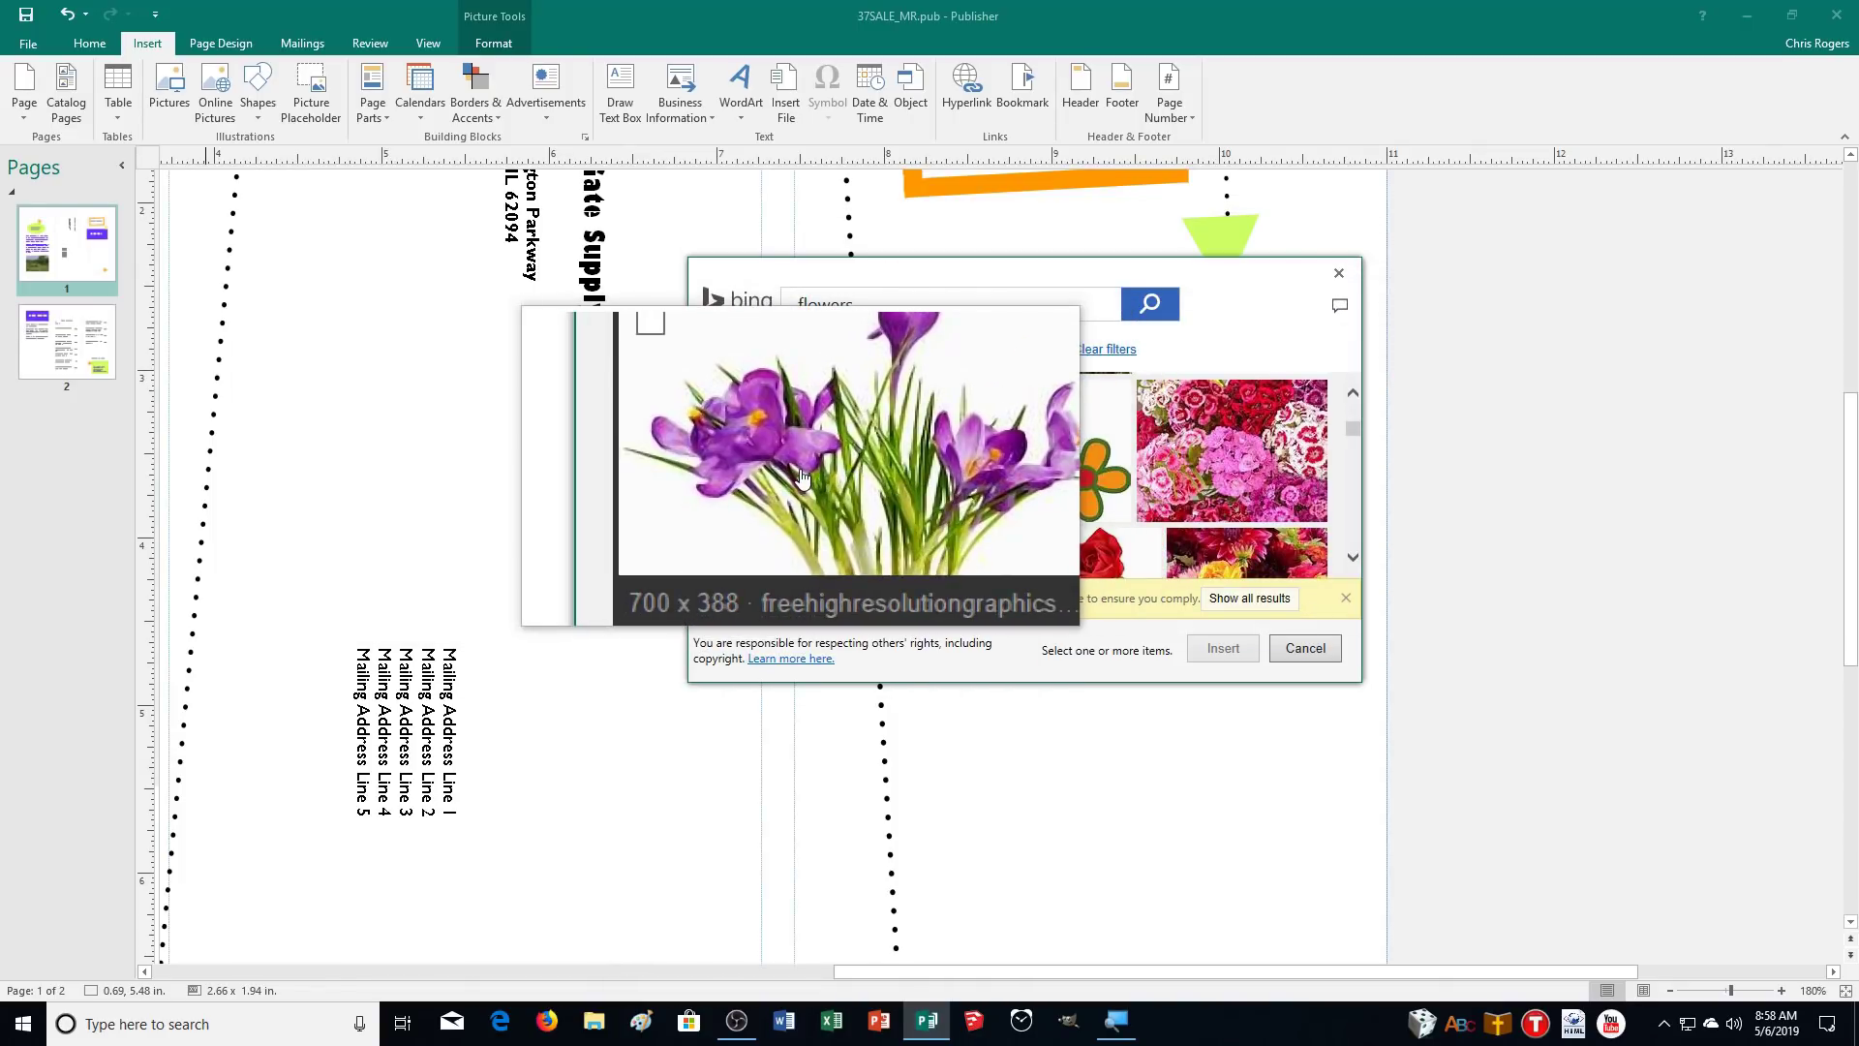
left_click(802, 477)
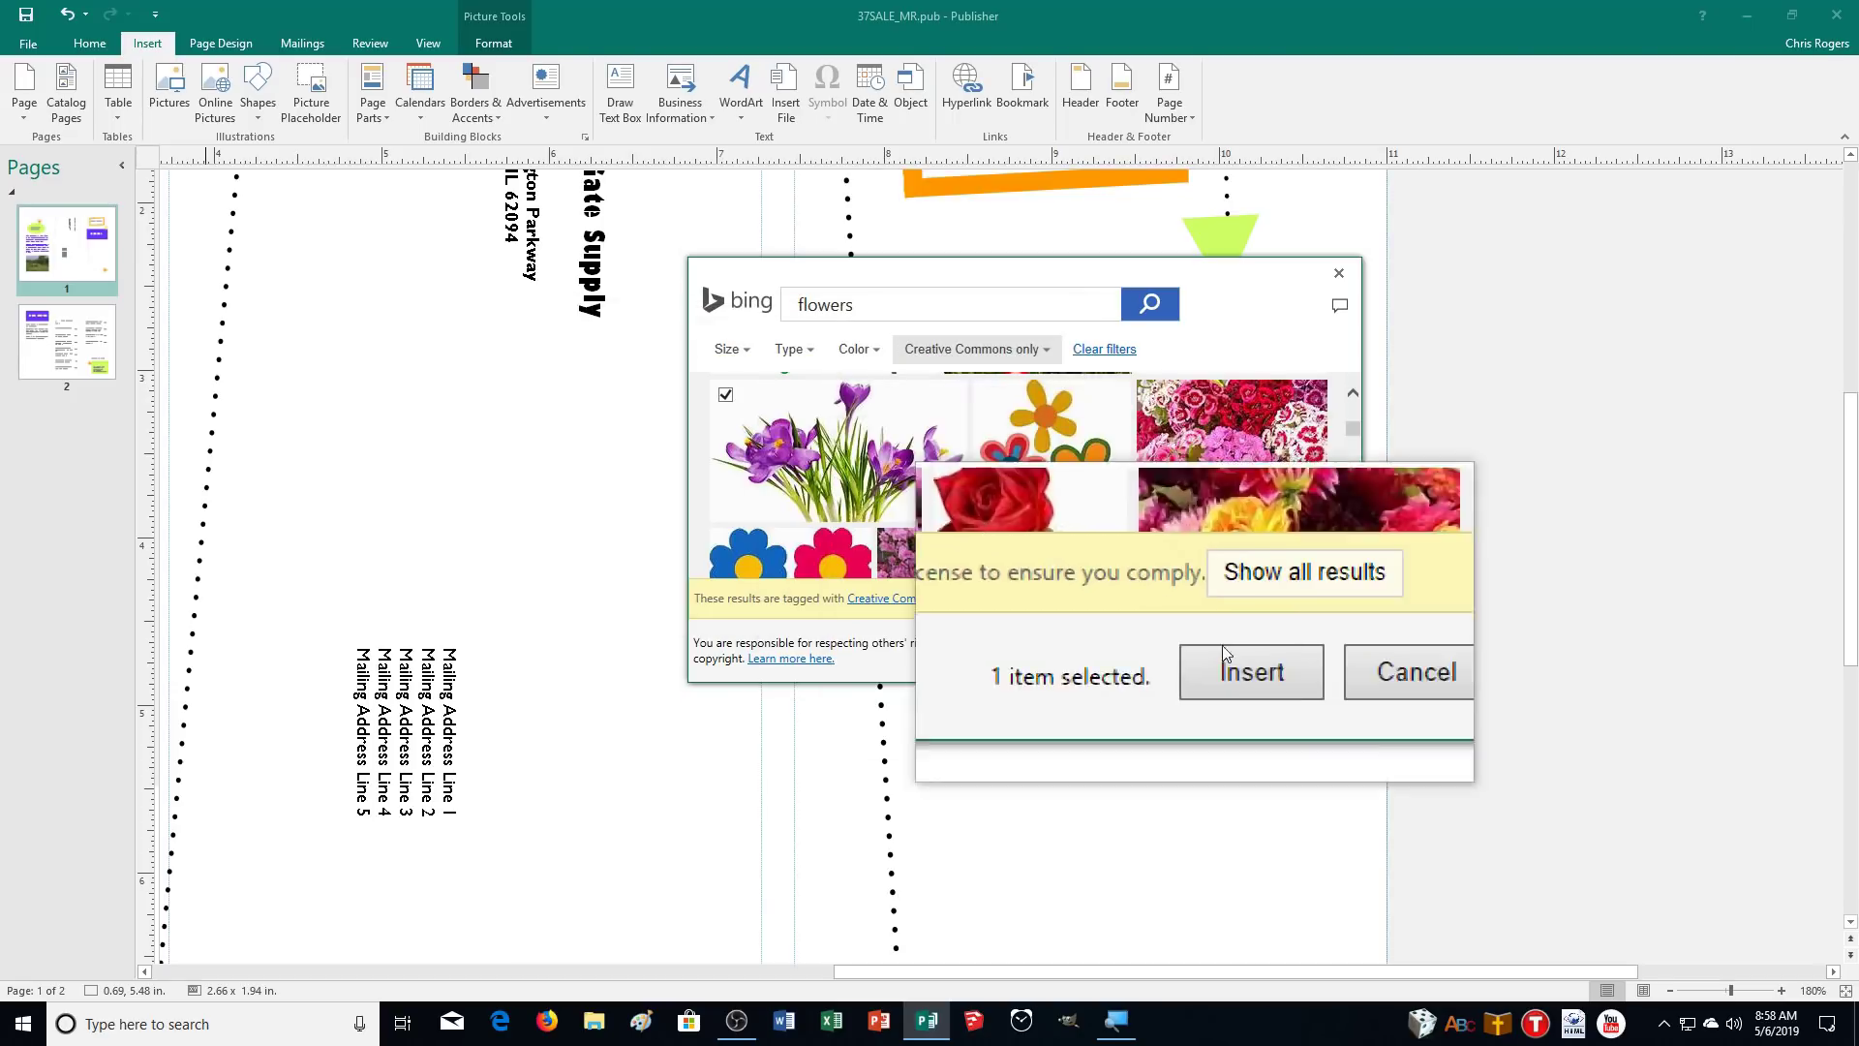
left_click(1223, 648)
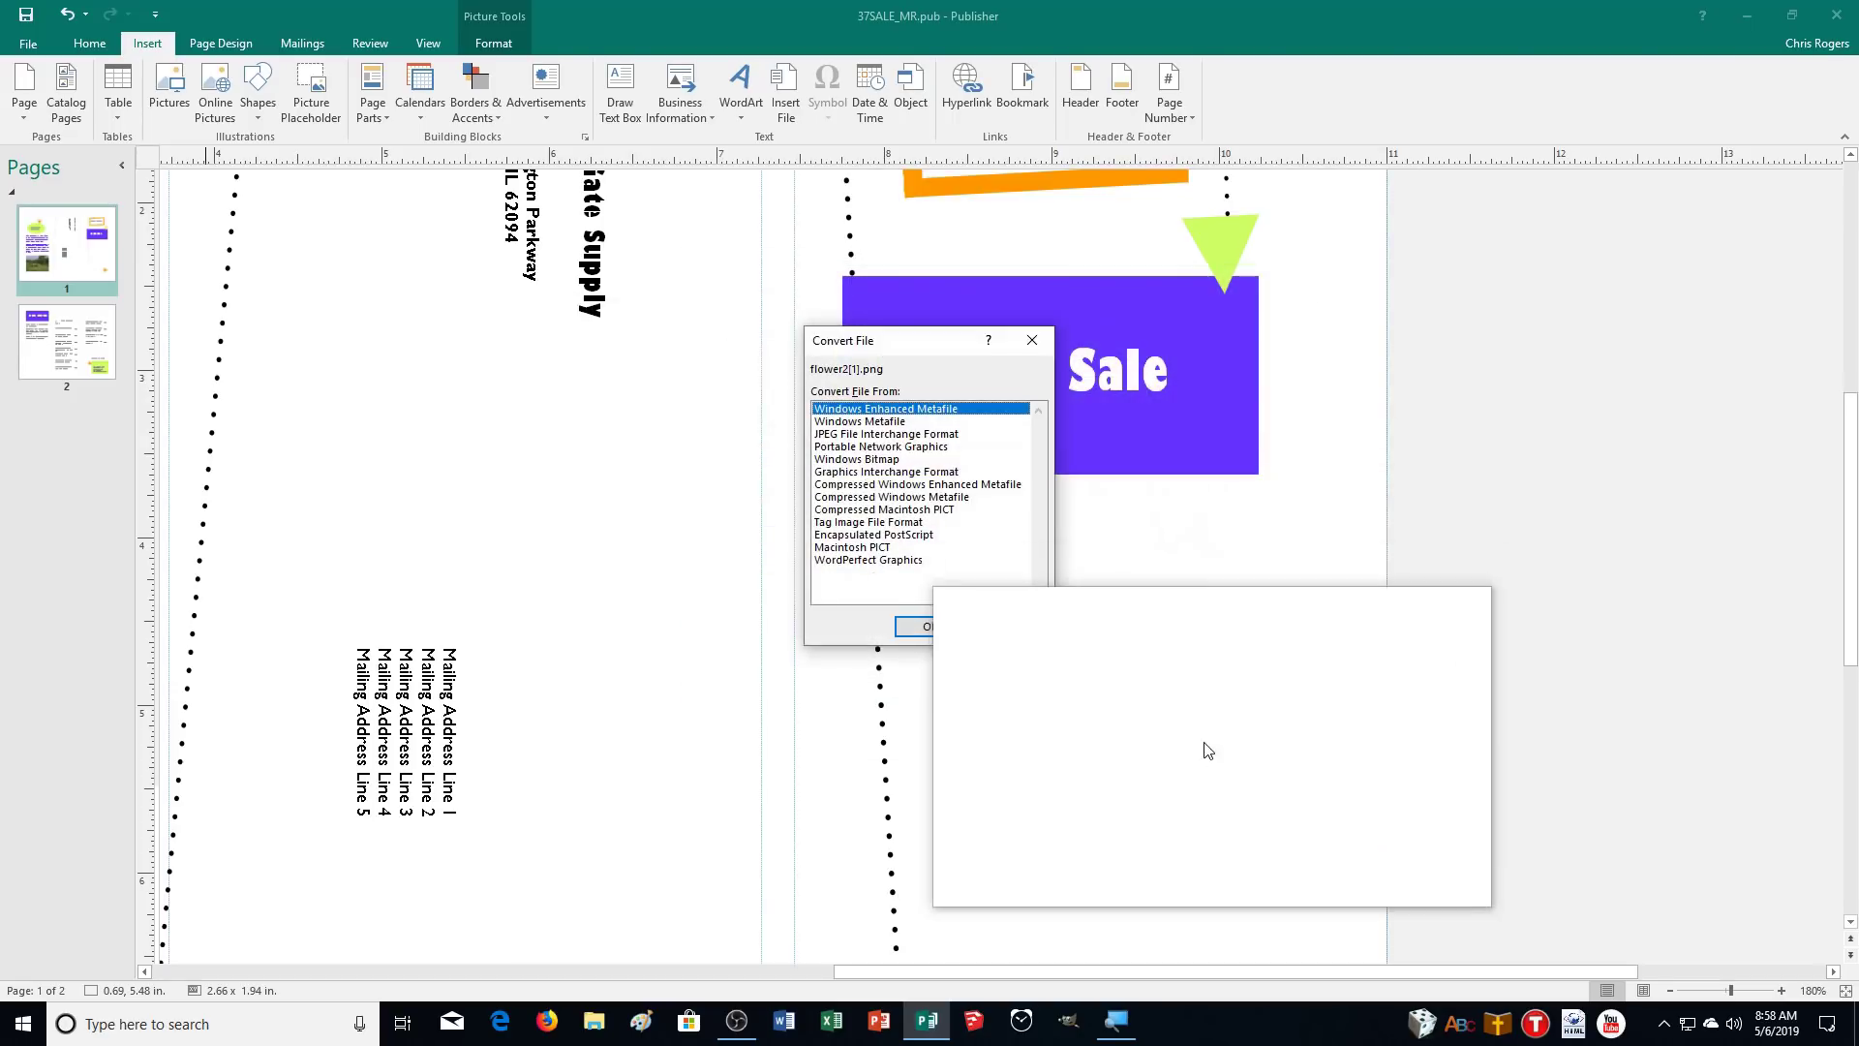
left_click(927, 631)
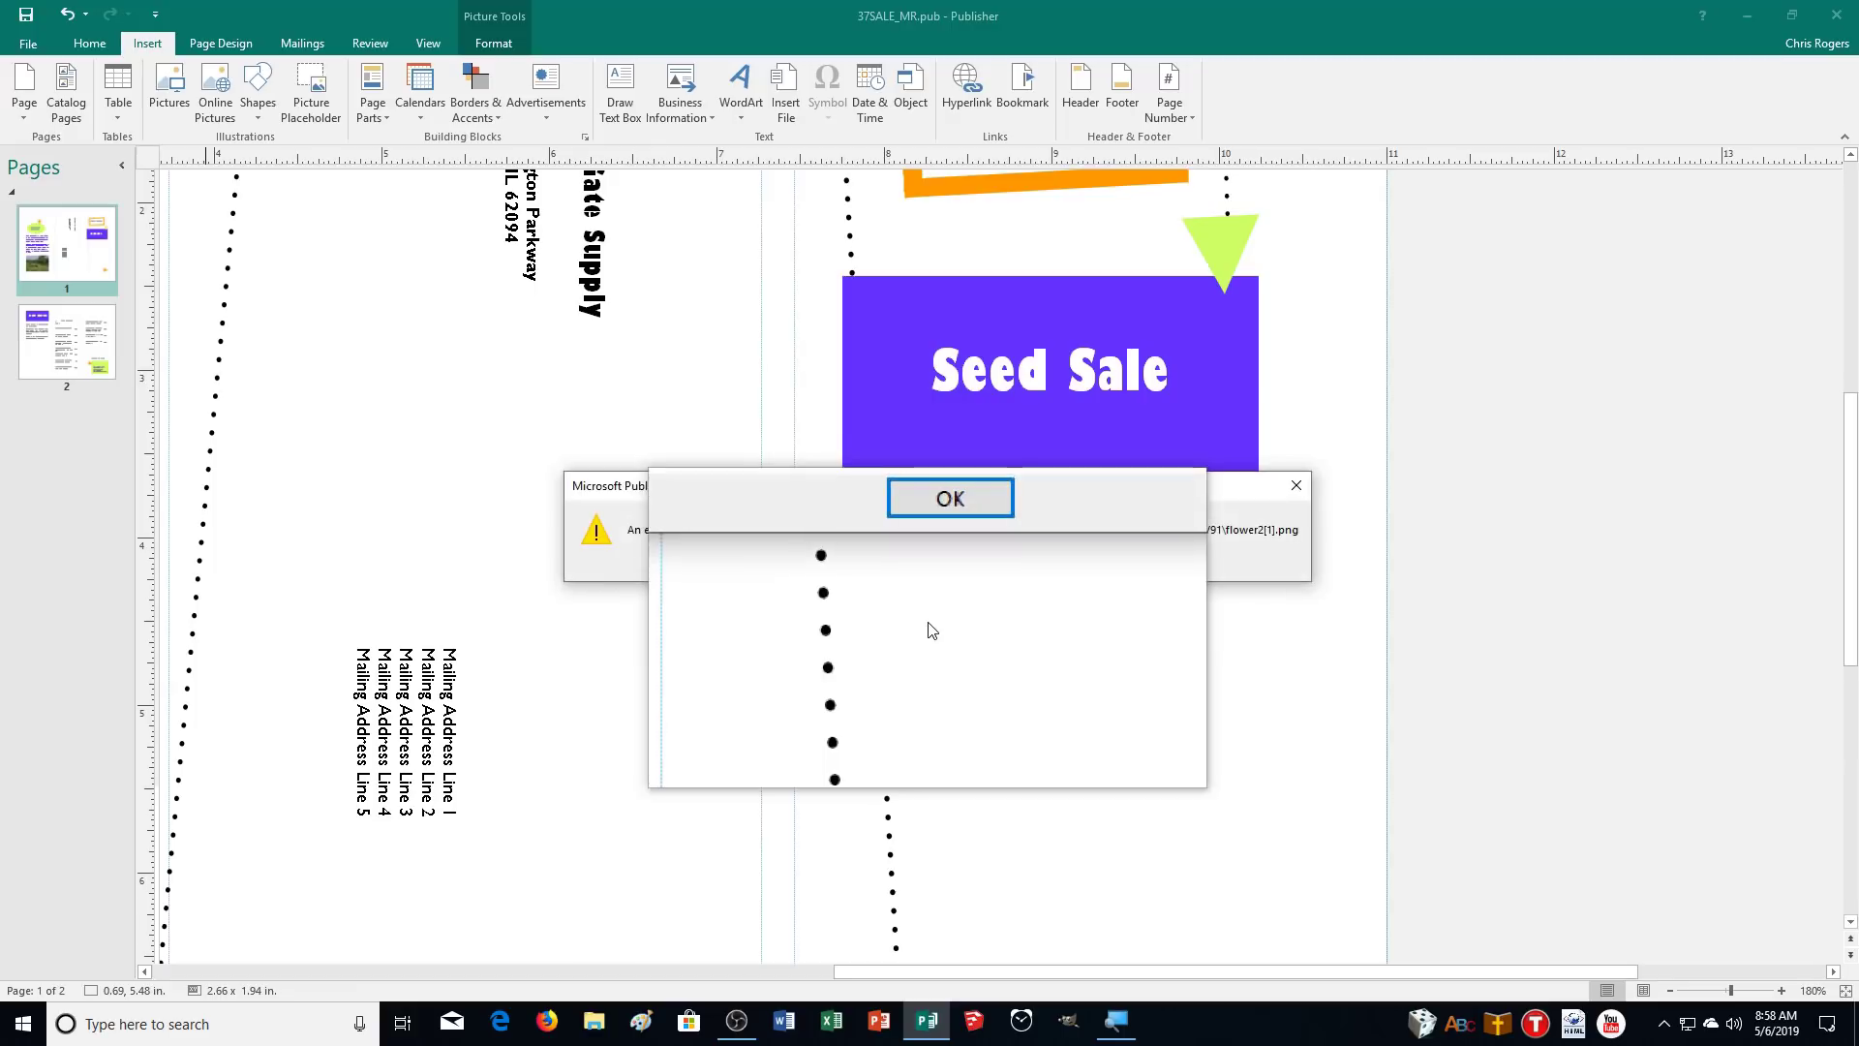
left_click(936, 566)
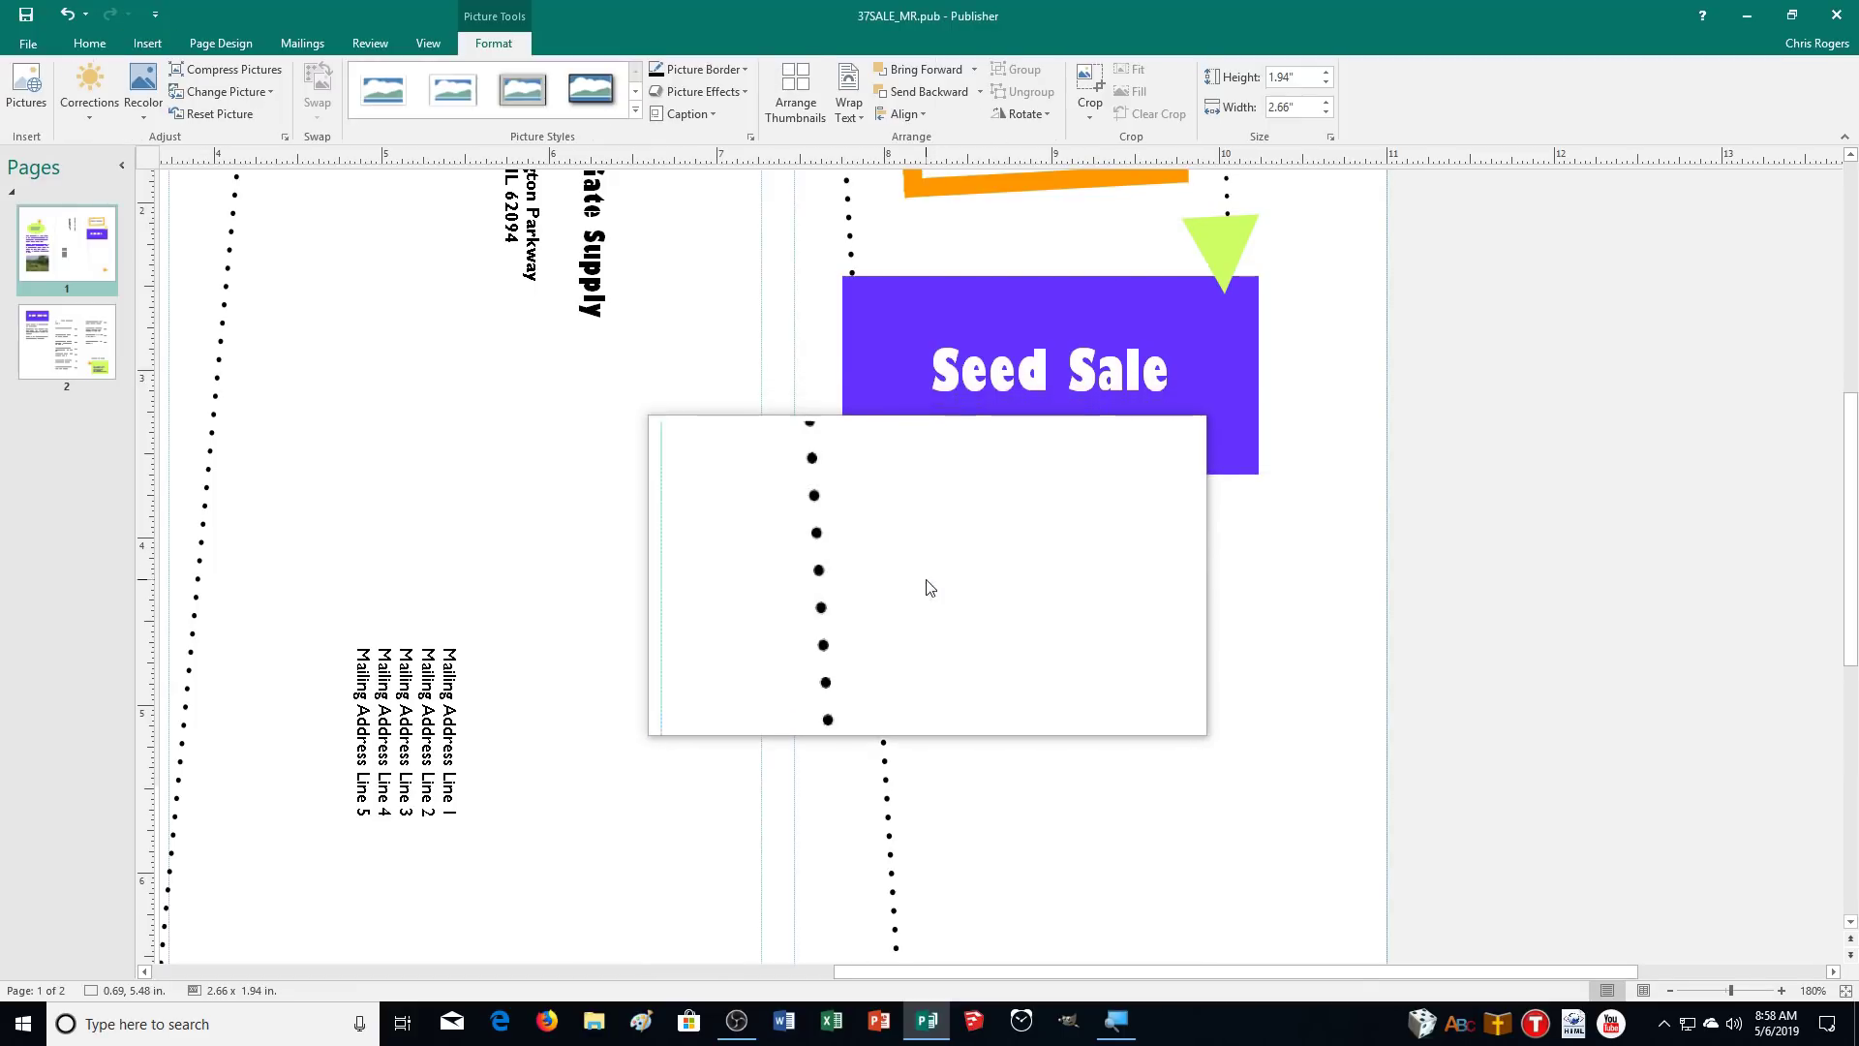
Switch to Firefox, search Google Images for flowers and copy the European Floral Garden sunflower bouquet picture
left_click(547, 1021)
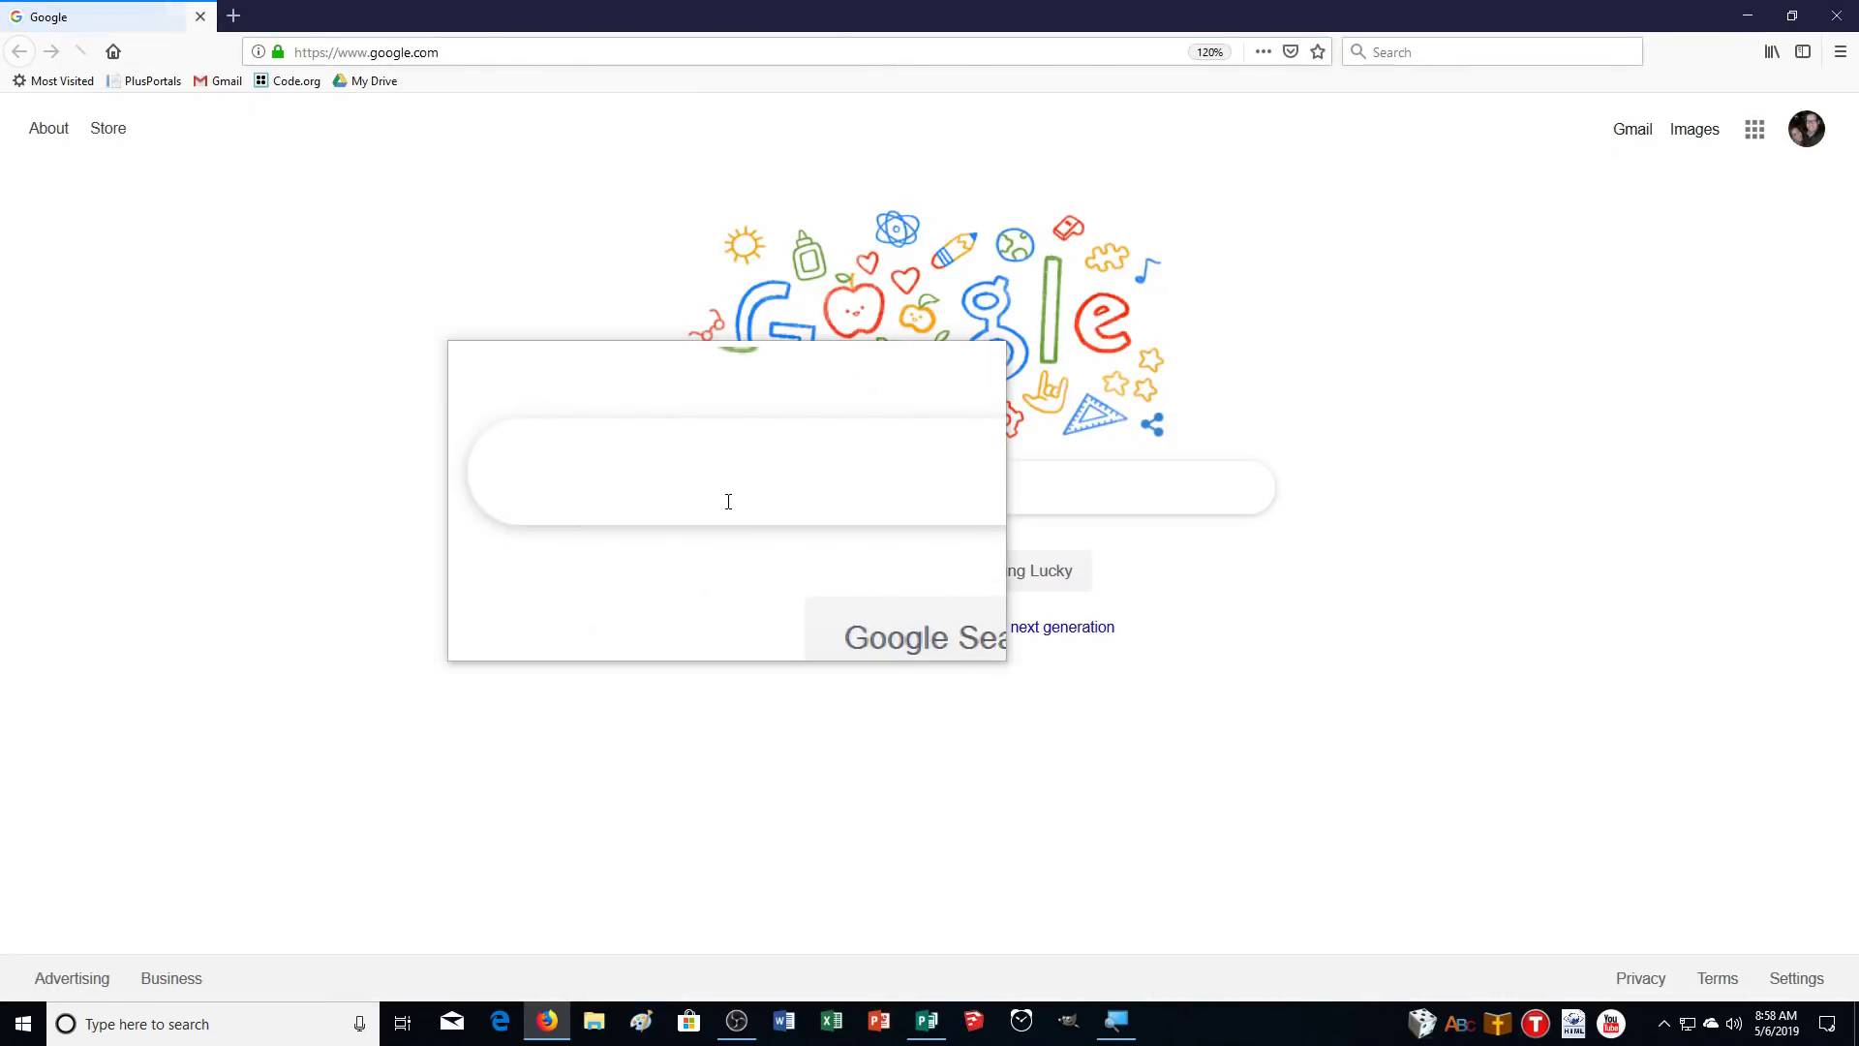
type("flowers")
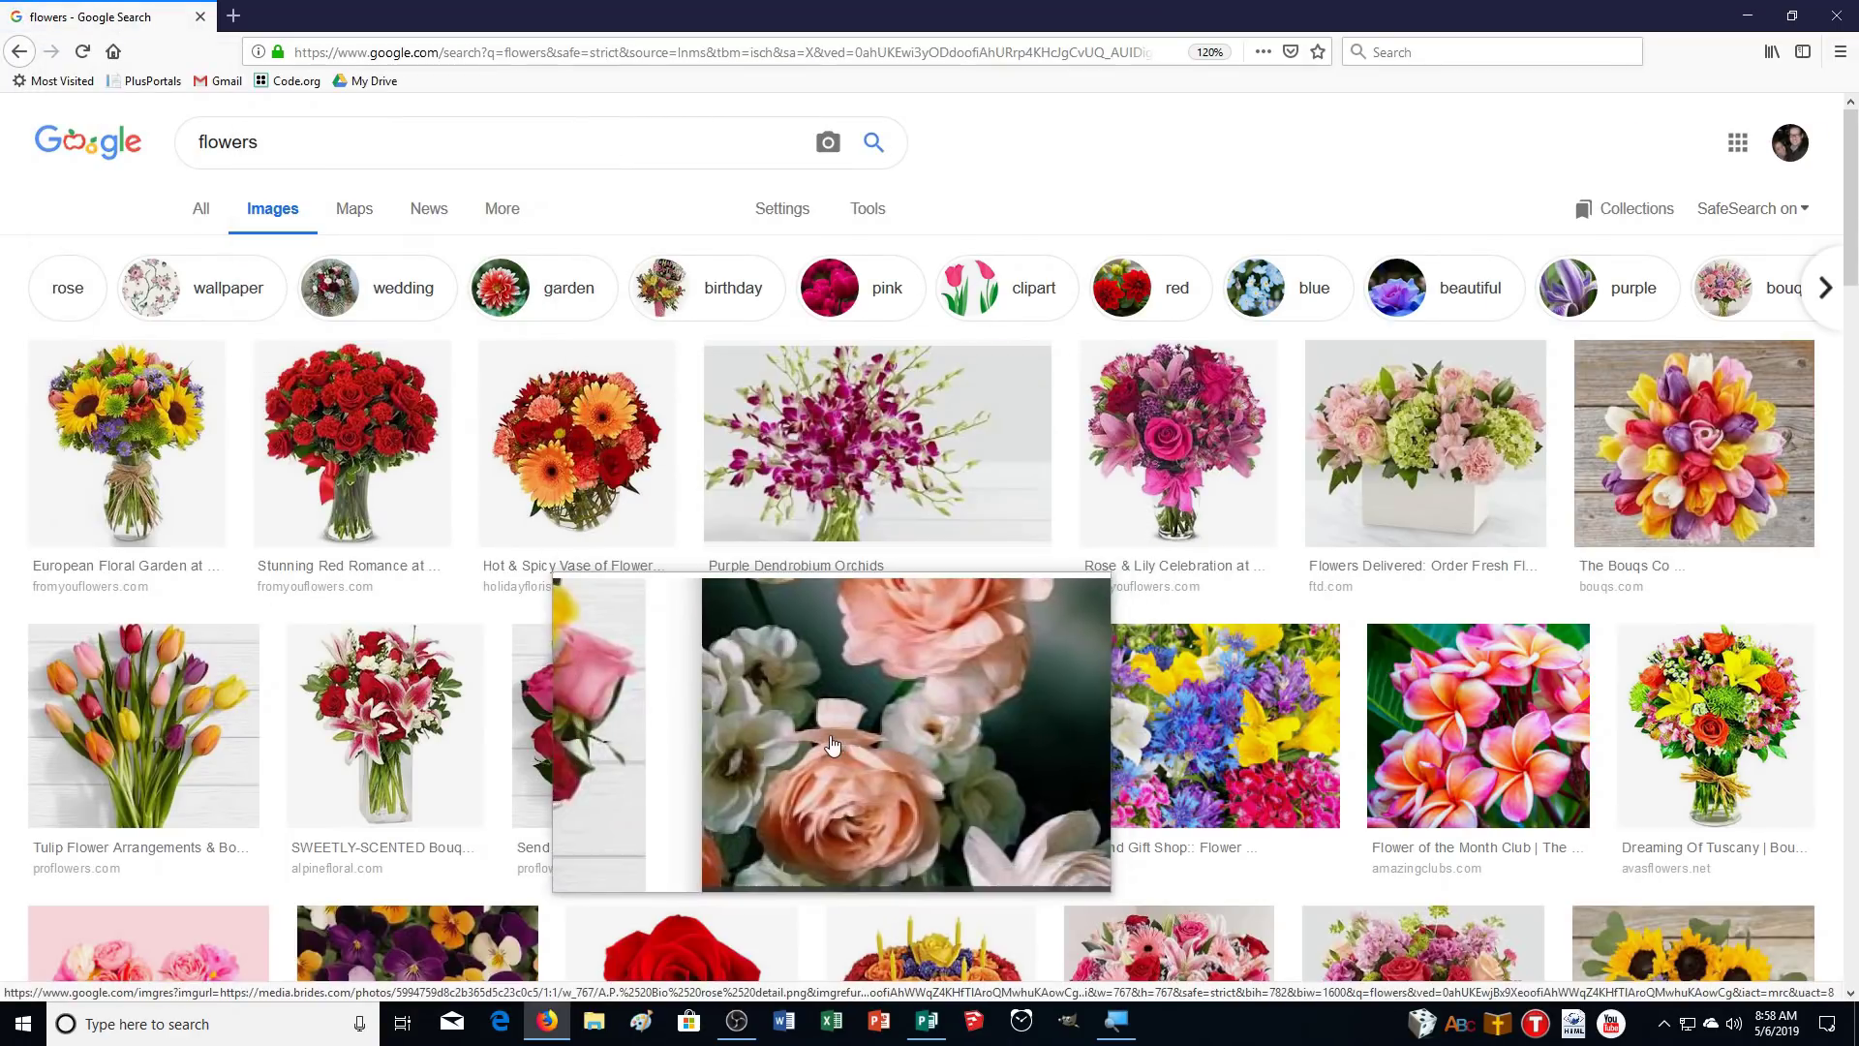
scroll(736, 707, "down", 3)
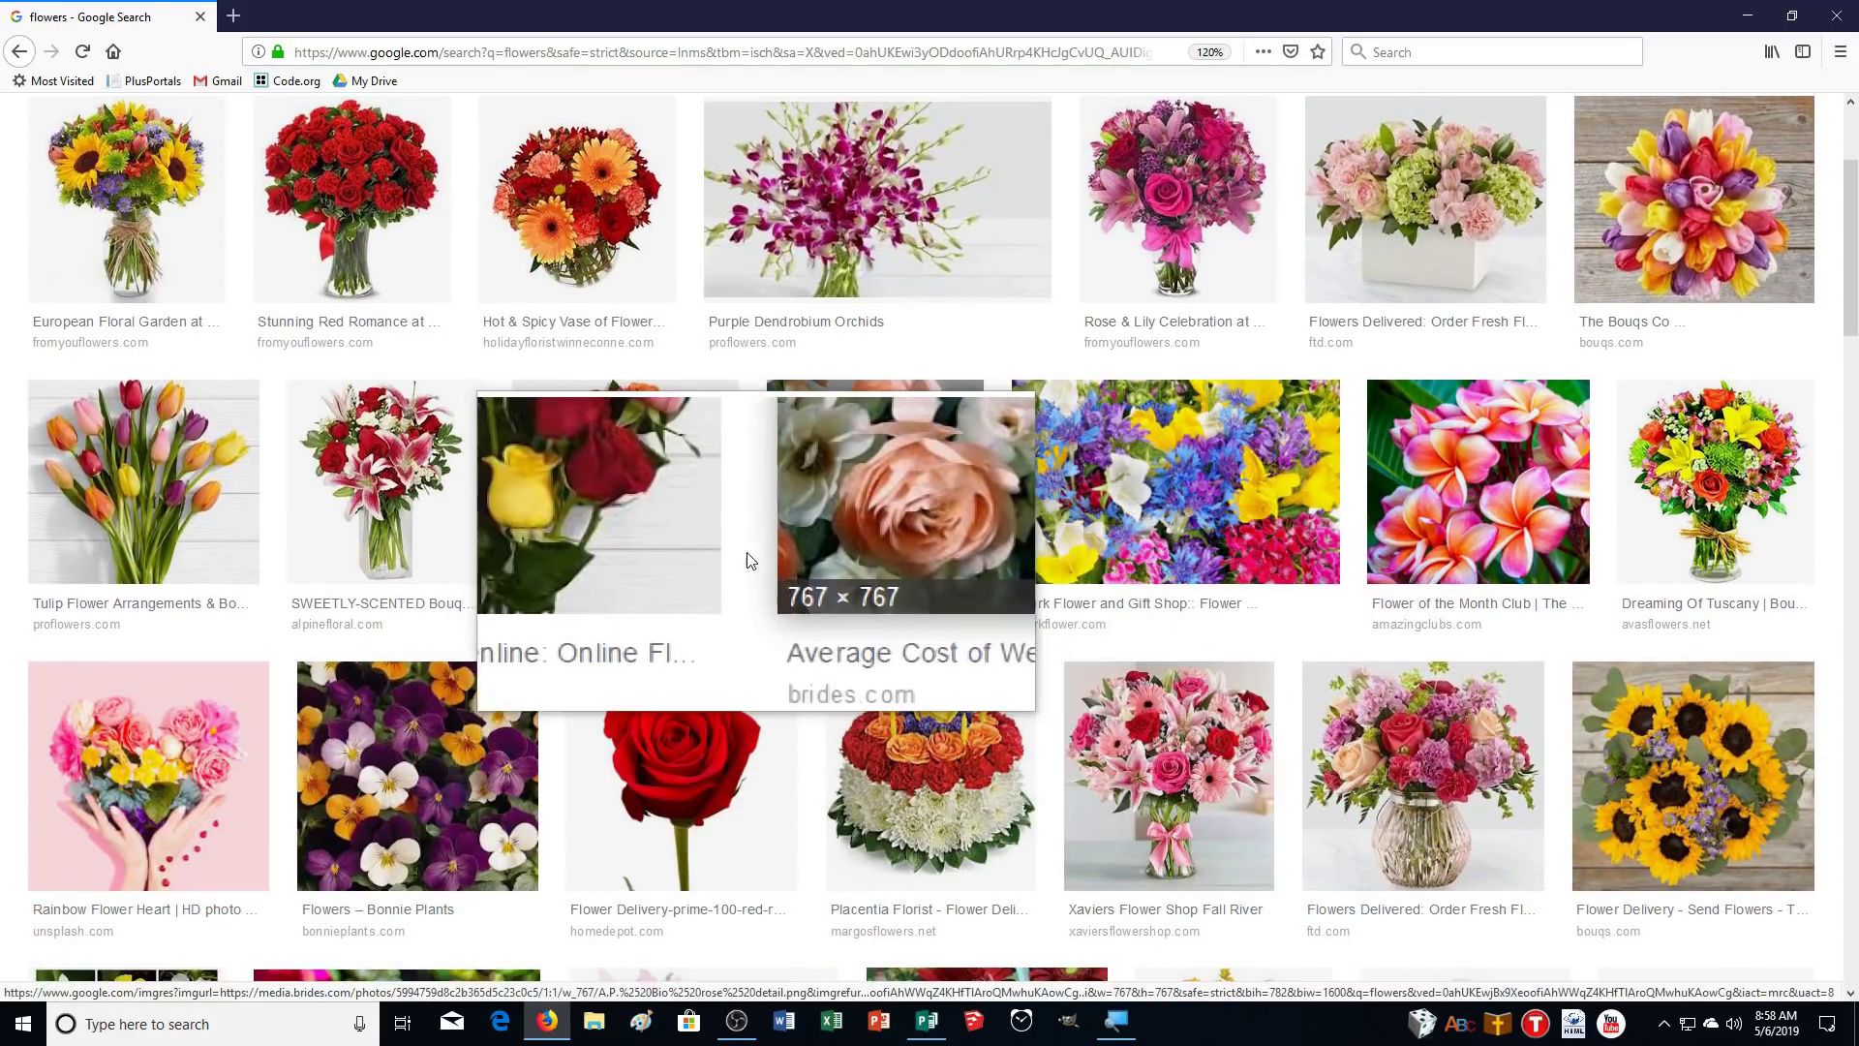
left_click(163, 225)
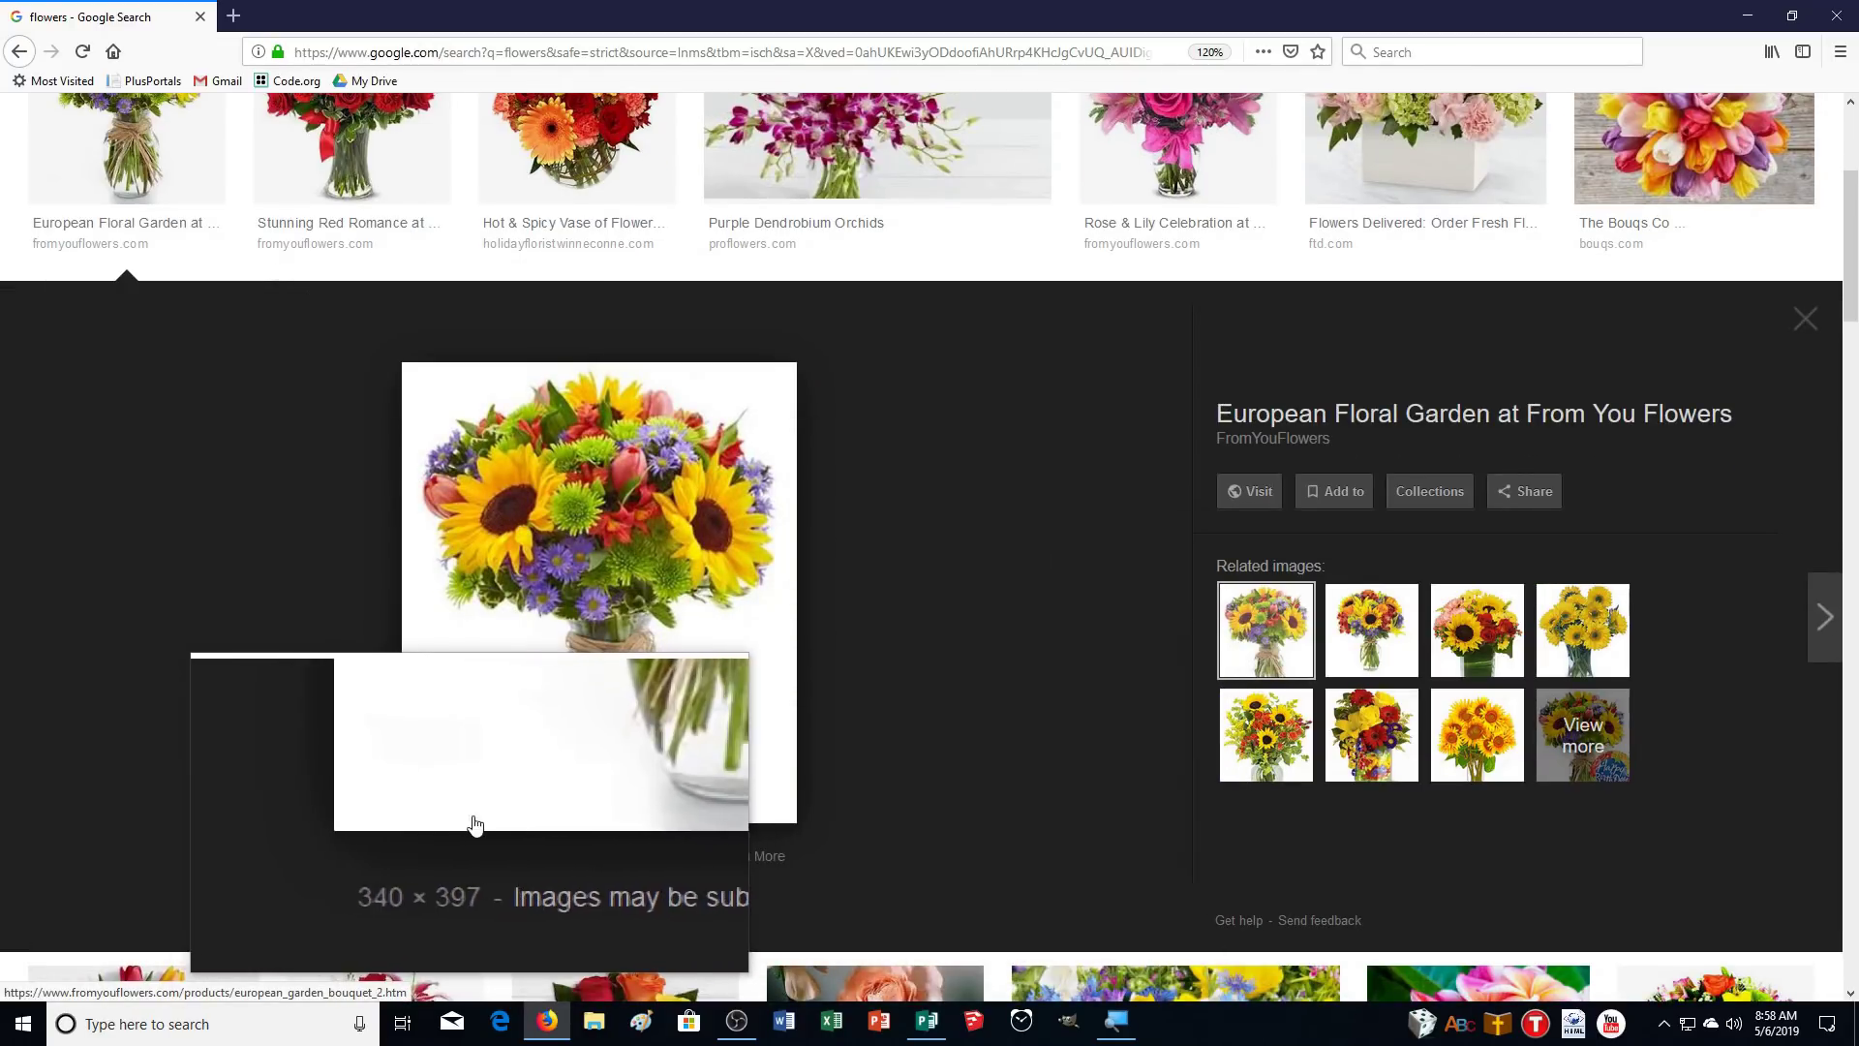
right_click(582, 745)
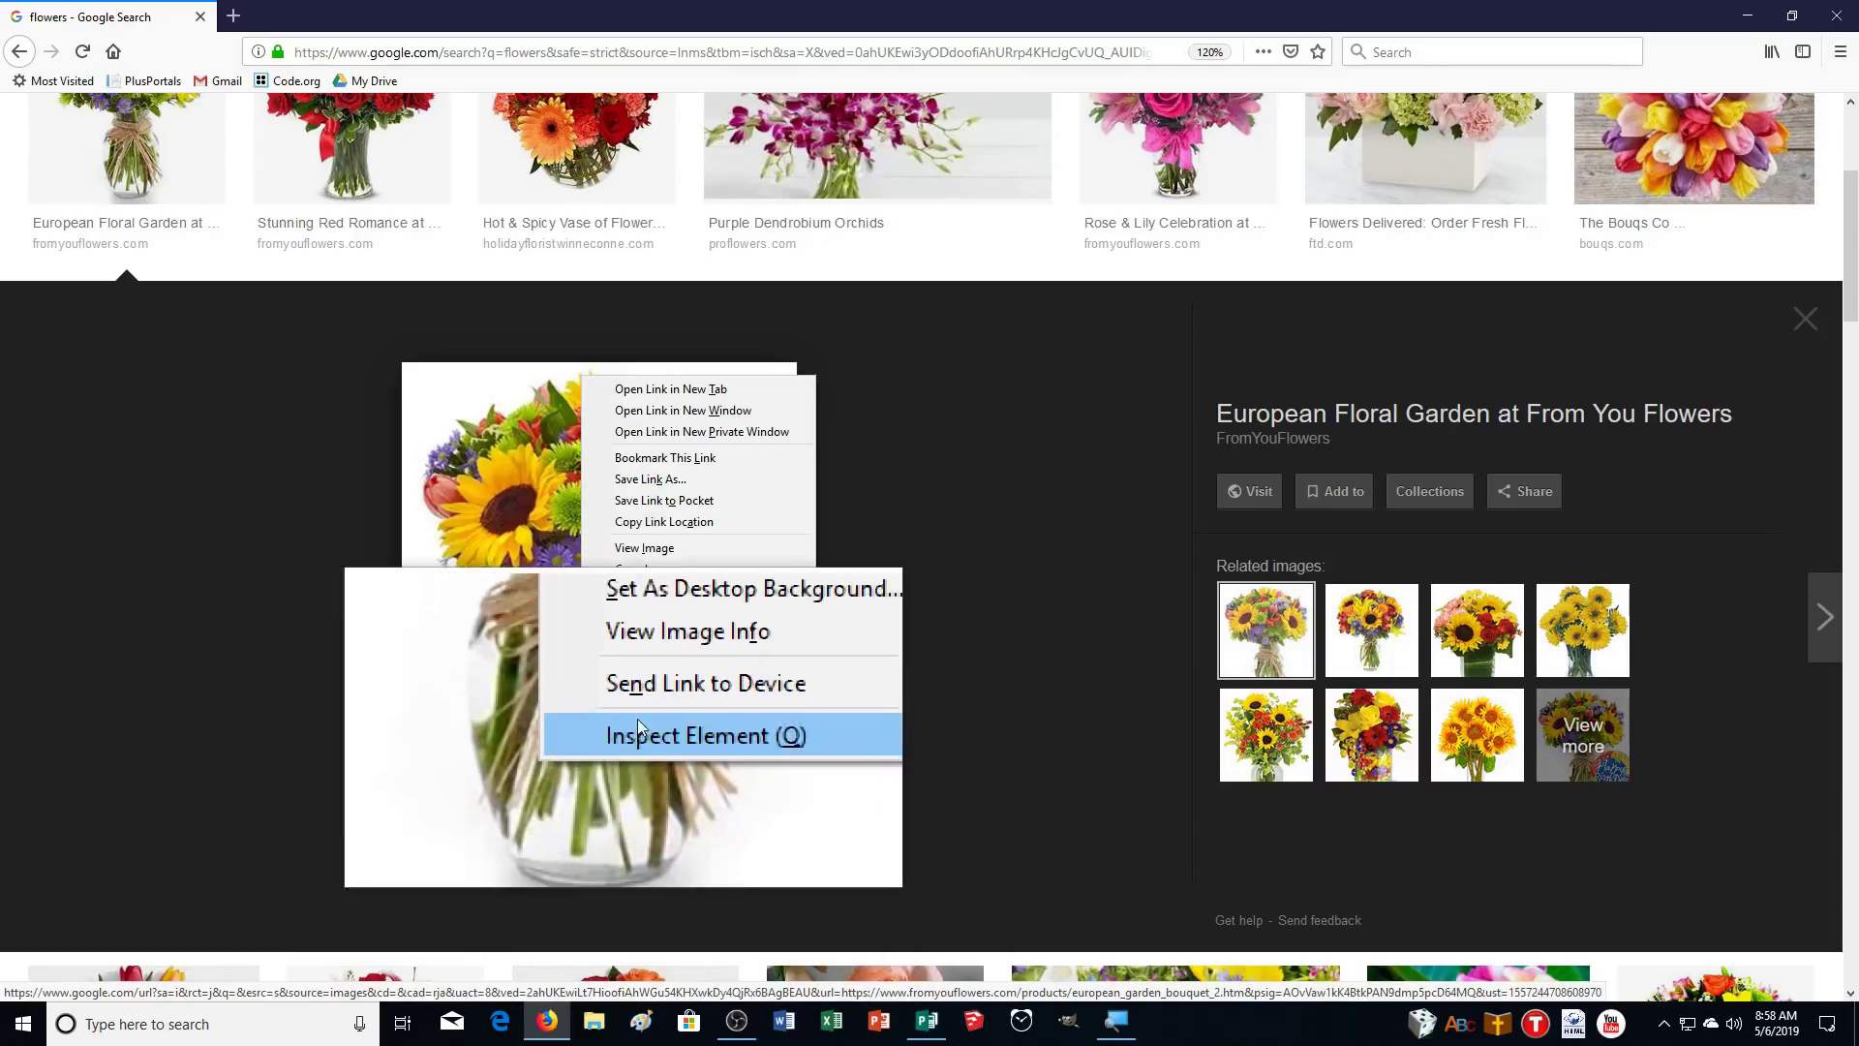
left_click(644, 568)
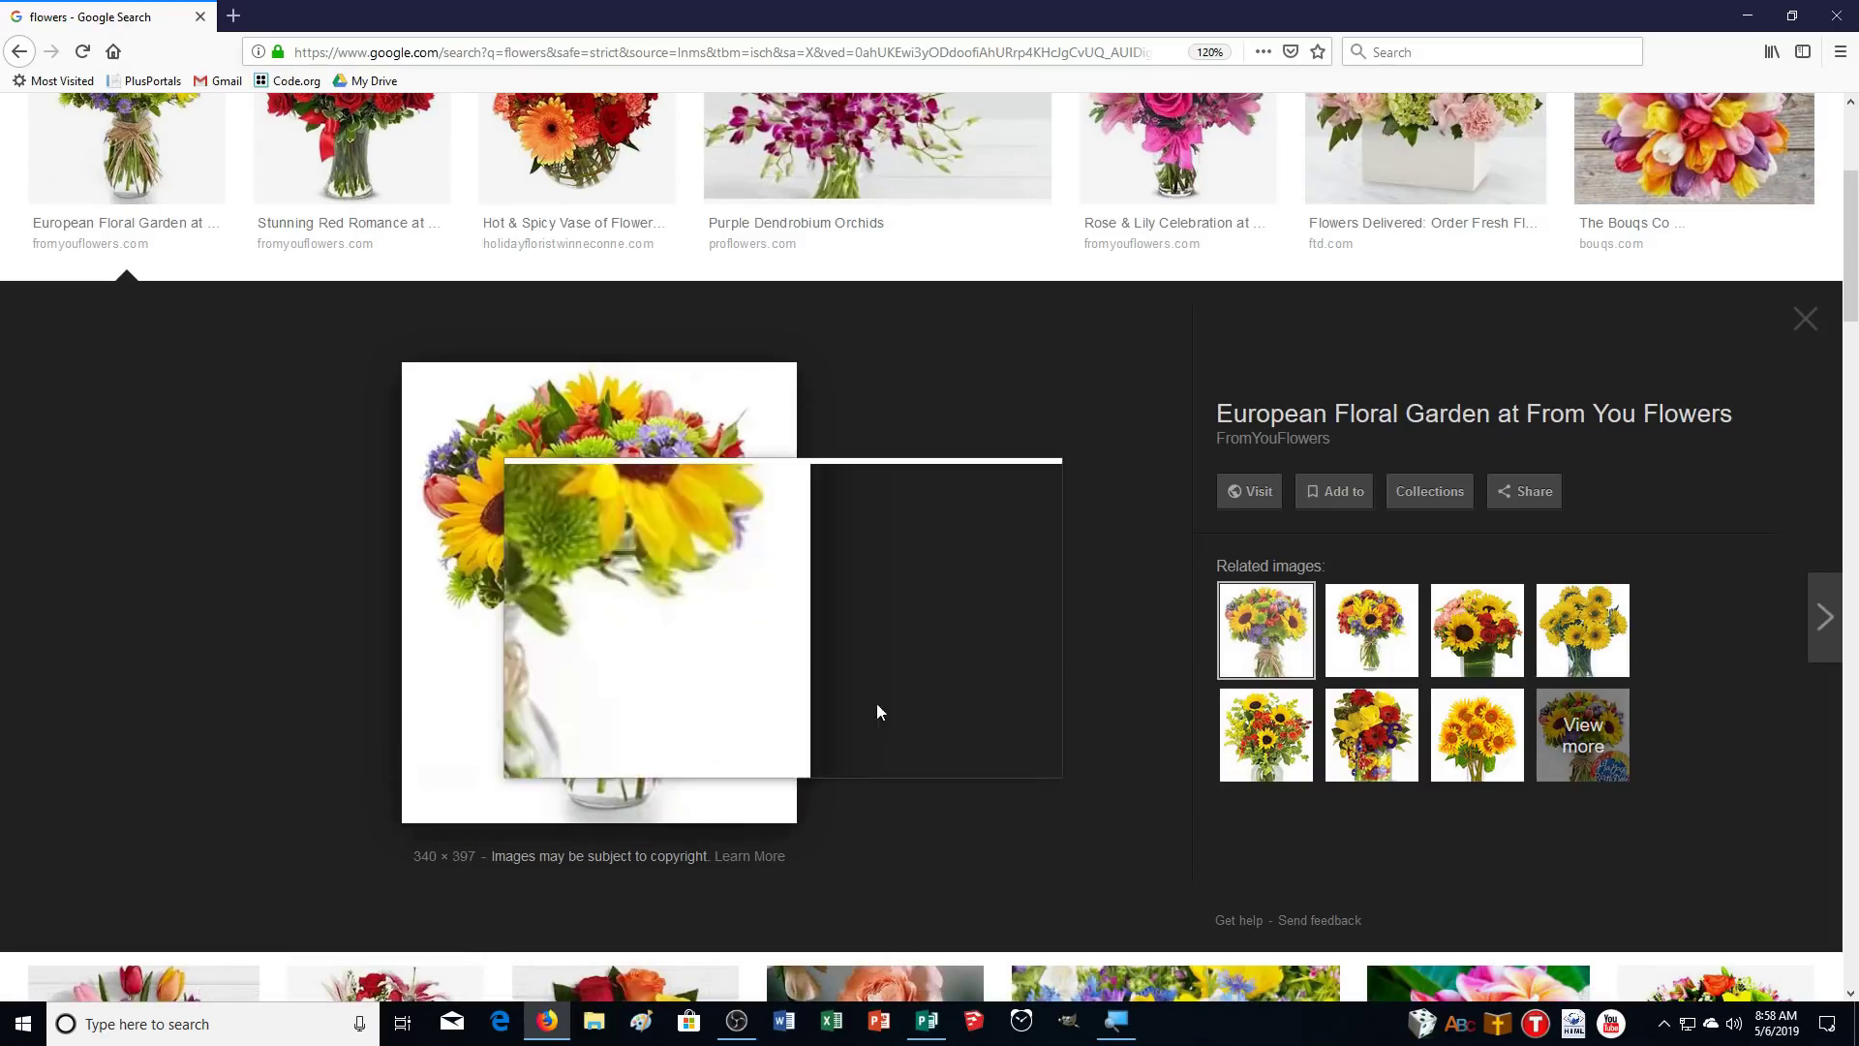
Switch back to Publisher and paste the copied bouquet picture on page 1
left_click(927, 1015)
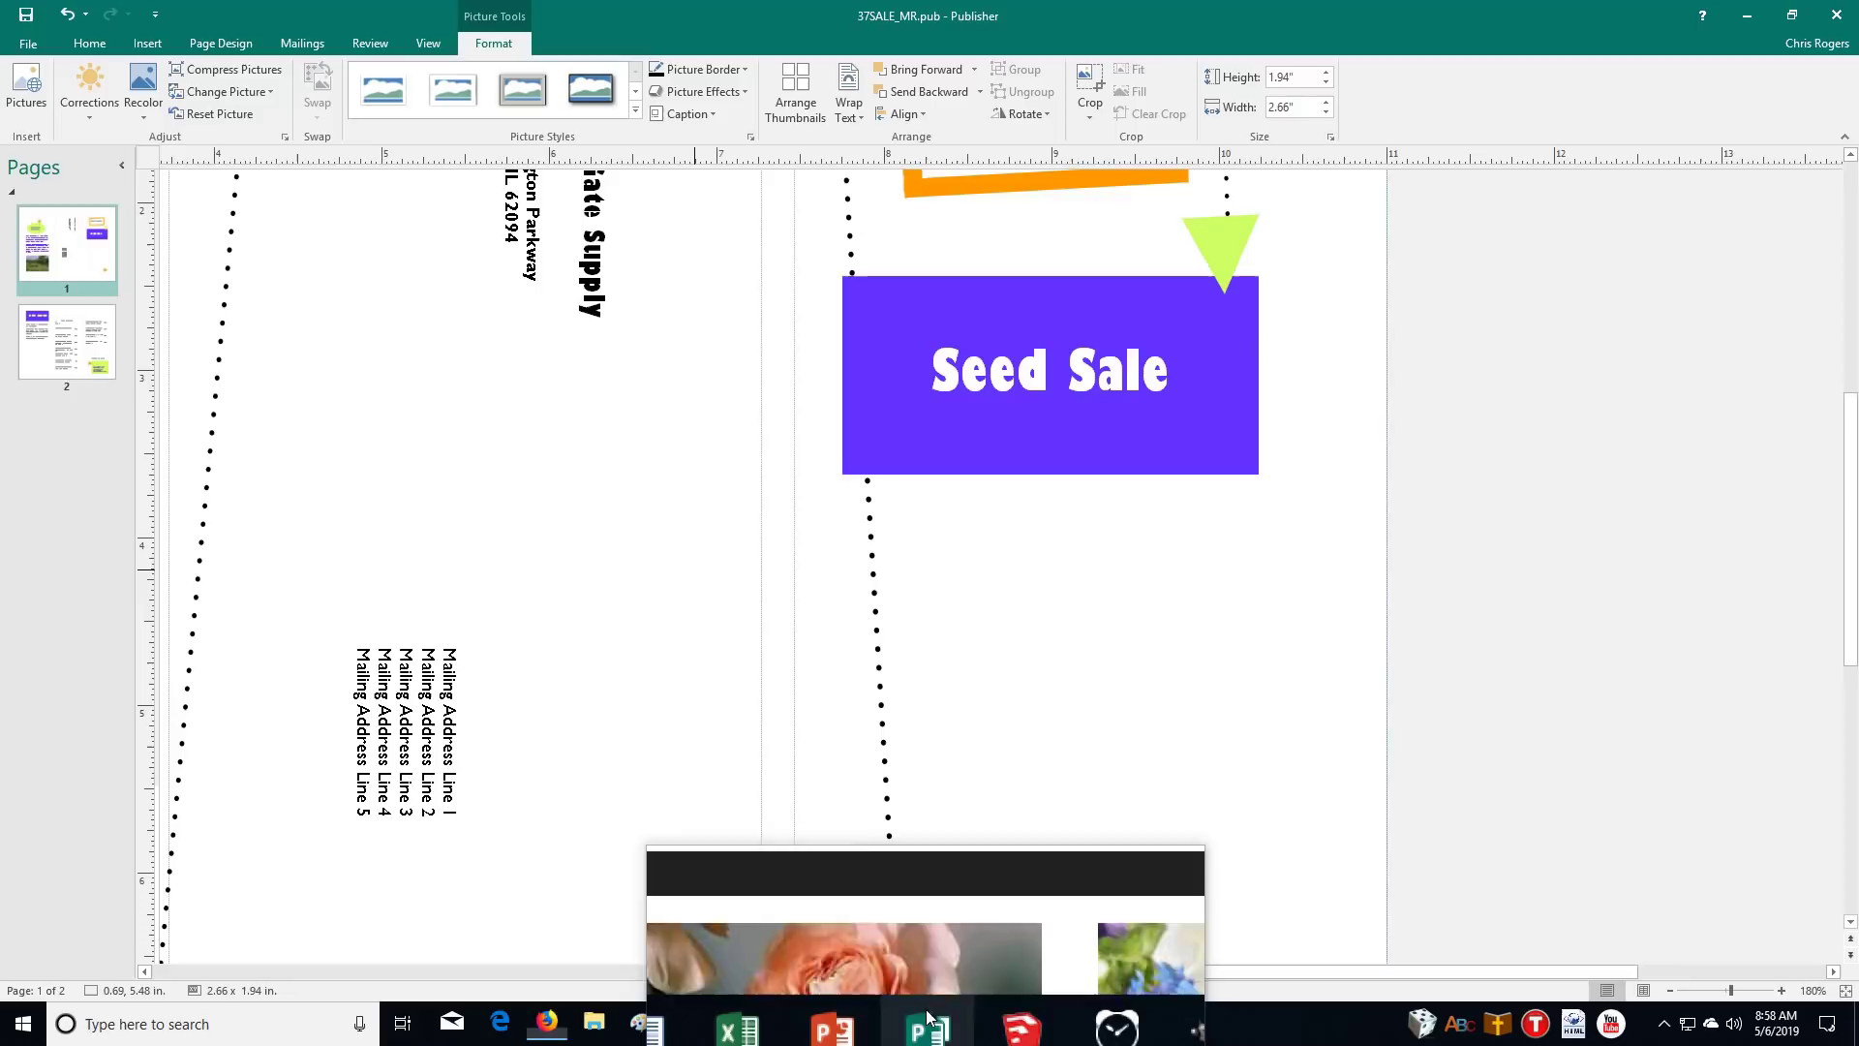
right_click(1095, 624)
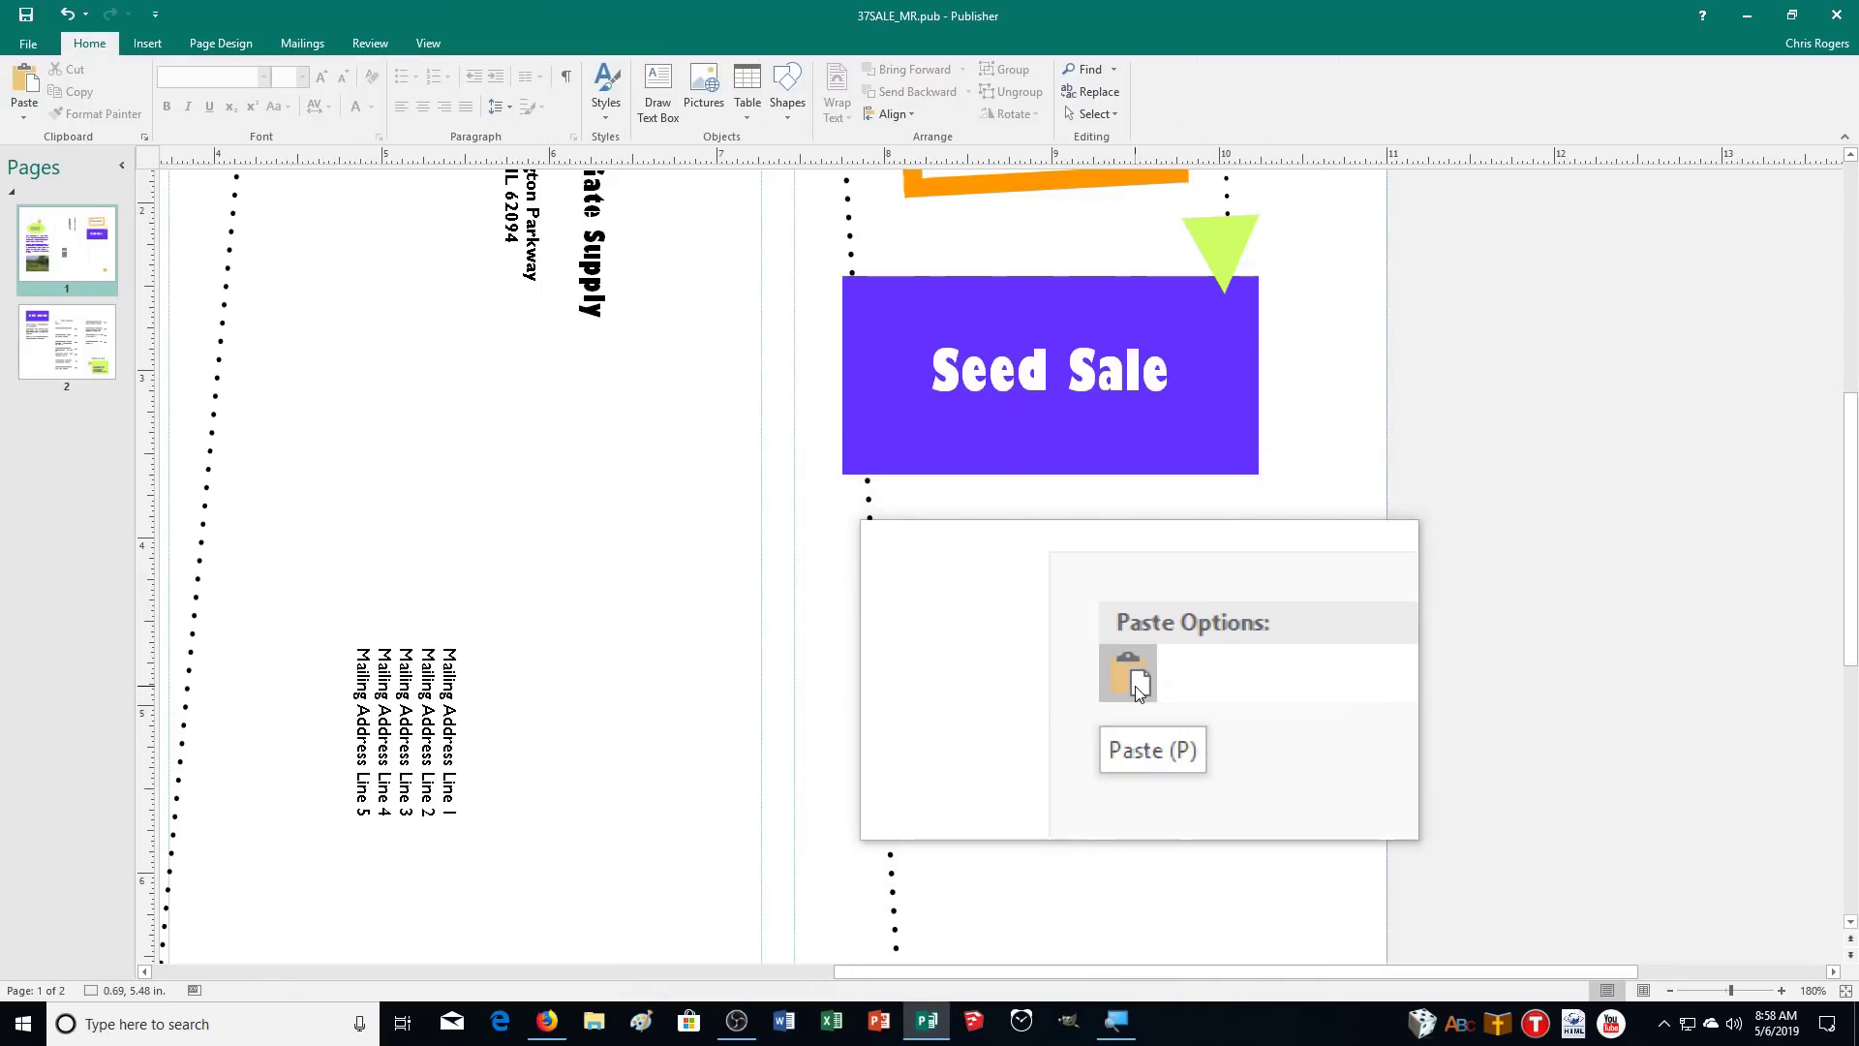
left_click(1138, 683)
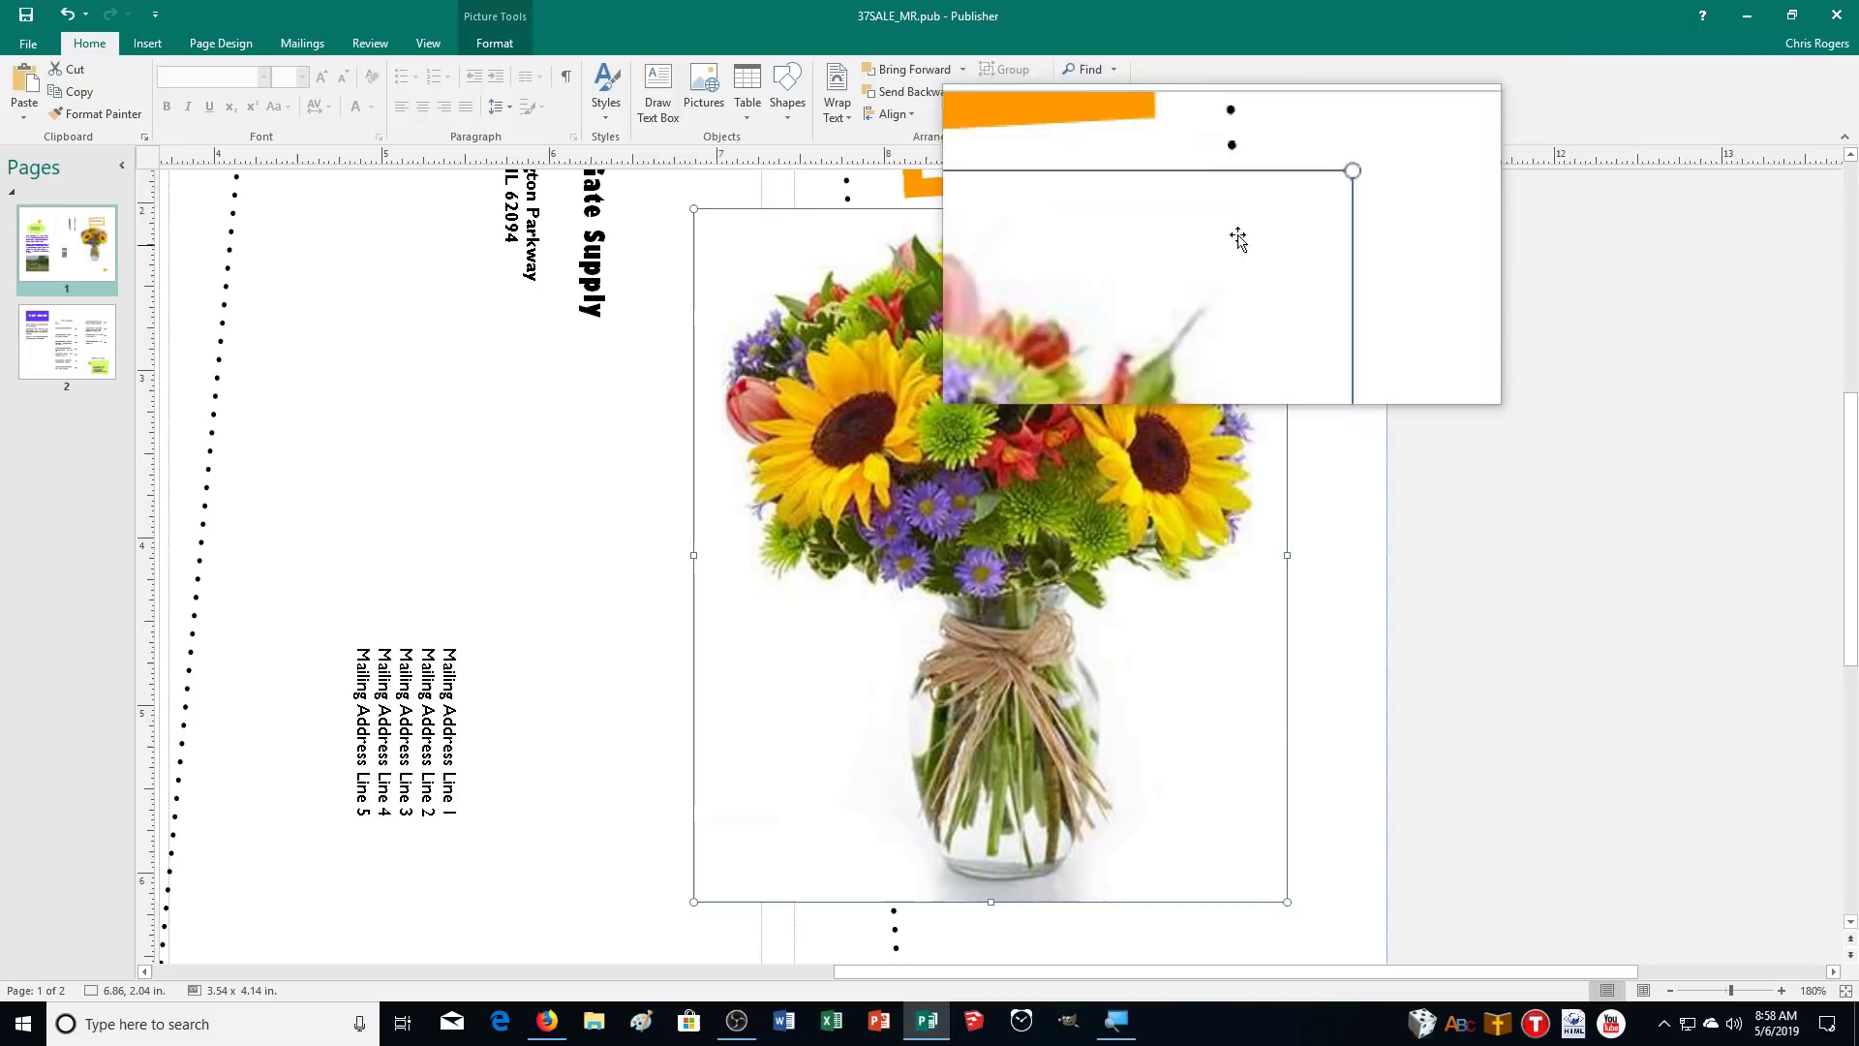
Scale the bouquet picture down to about 1.52 by 1.77 in and centre it beneath the purple Seed Sale box
left_click_drag(1287, 209, 1134, 474)
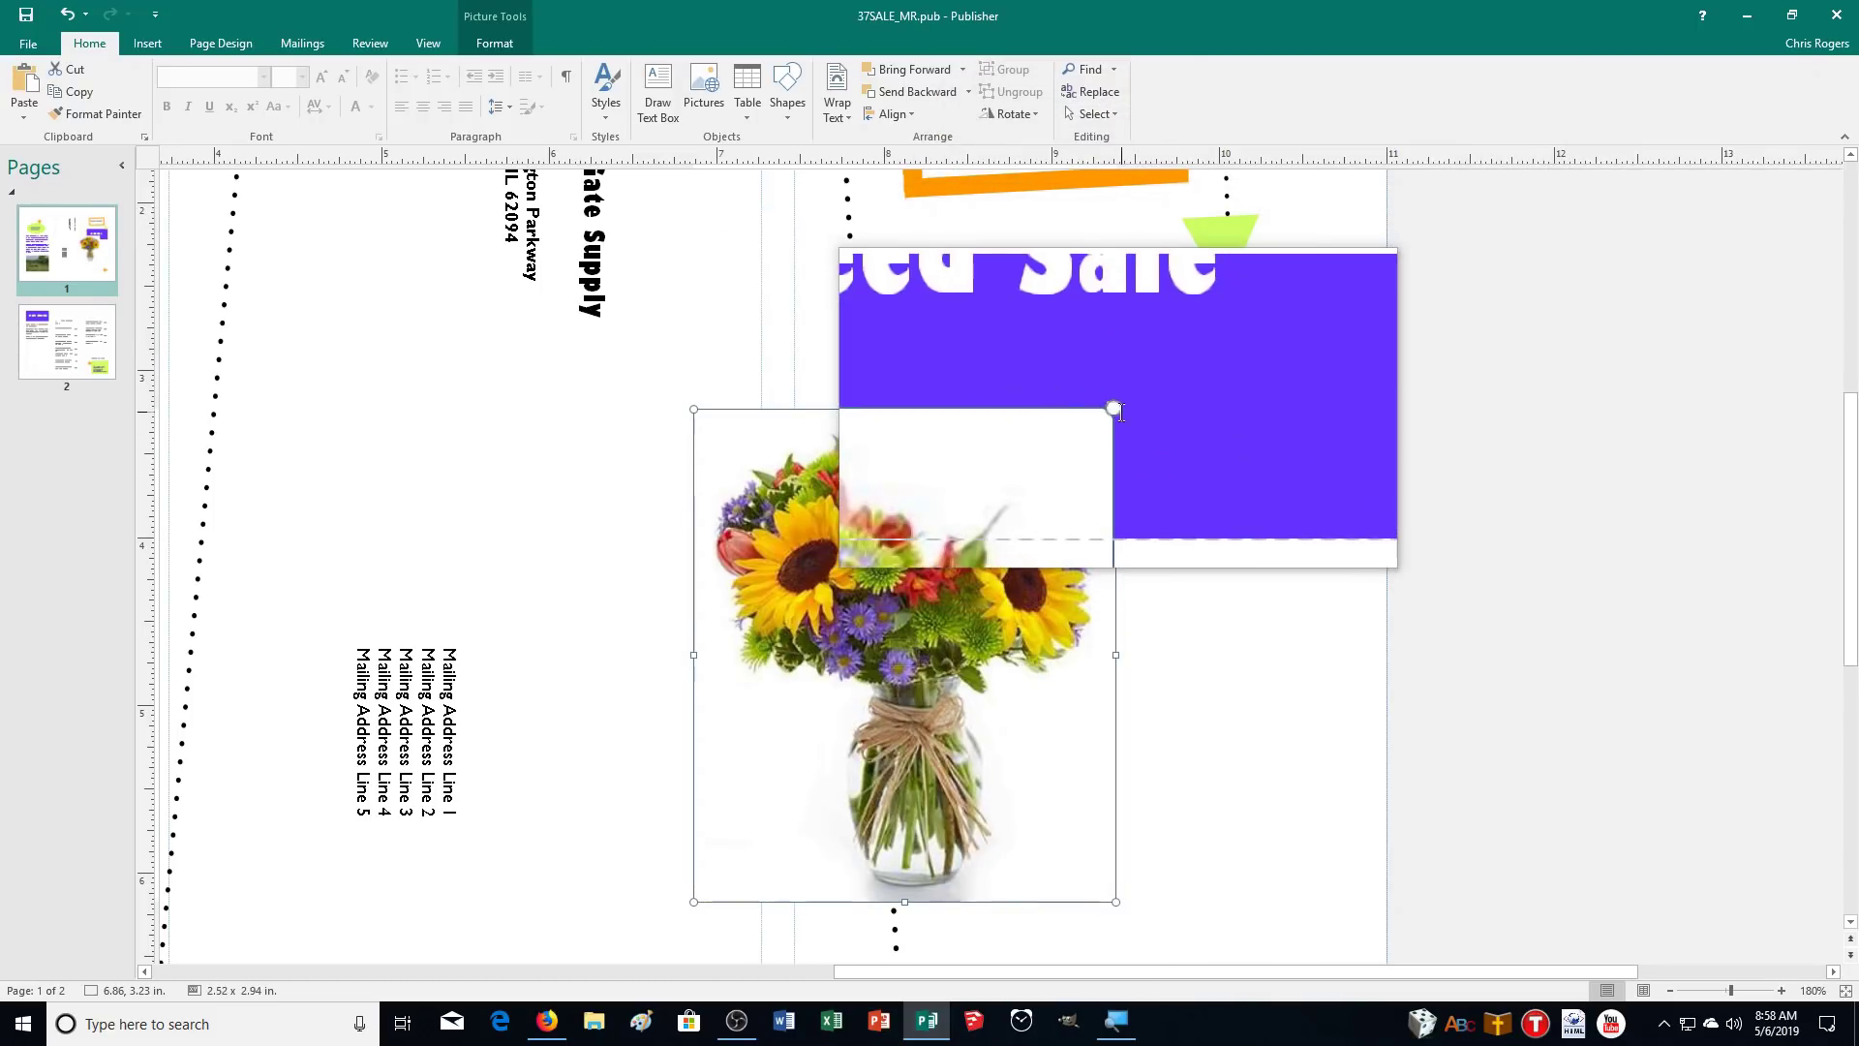
left_click_drag(1115, 408, 1067, 467)
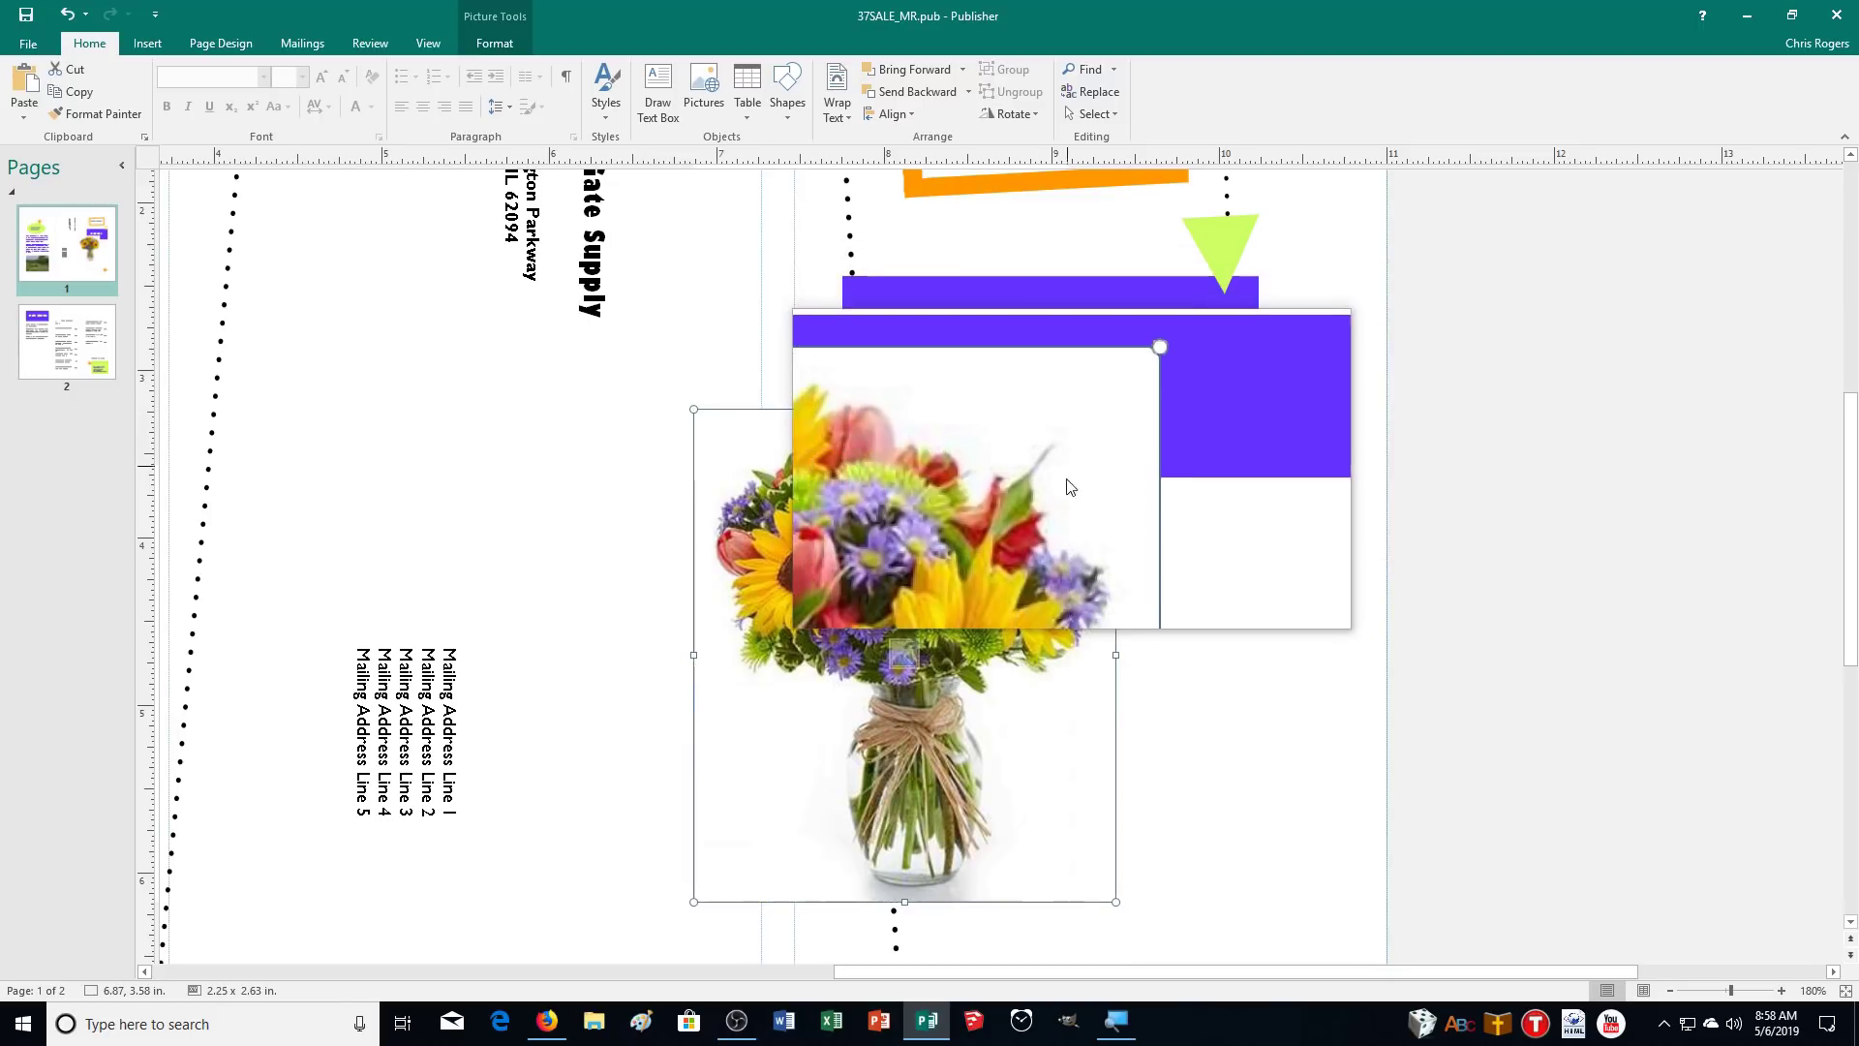
left_click_drag(1035, 632, 1206, 721)
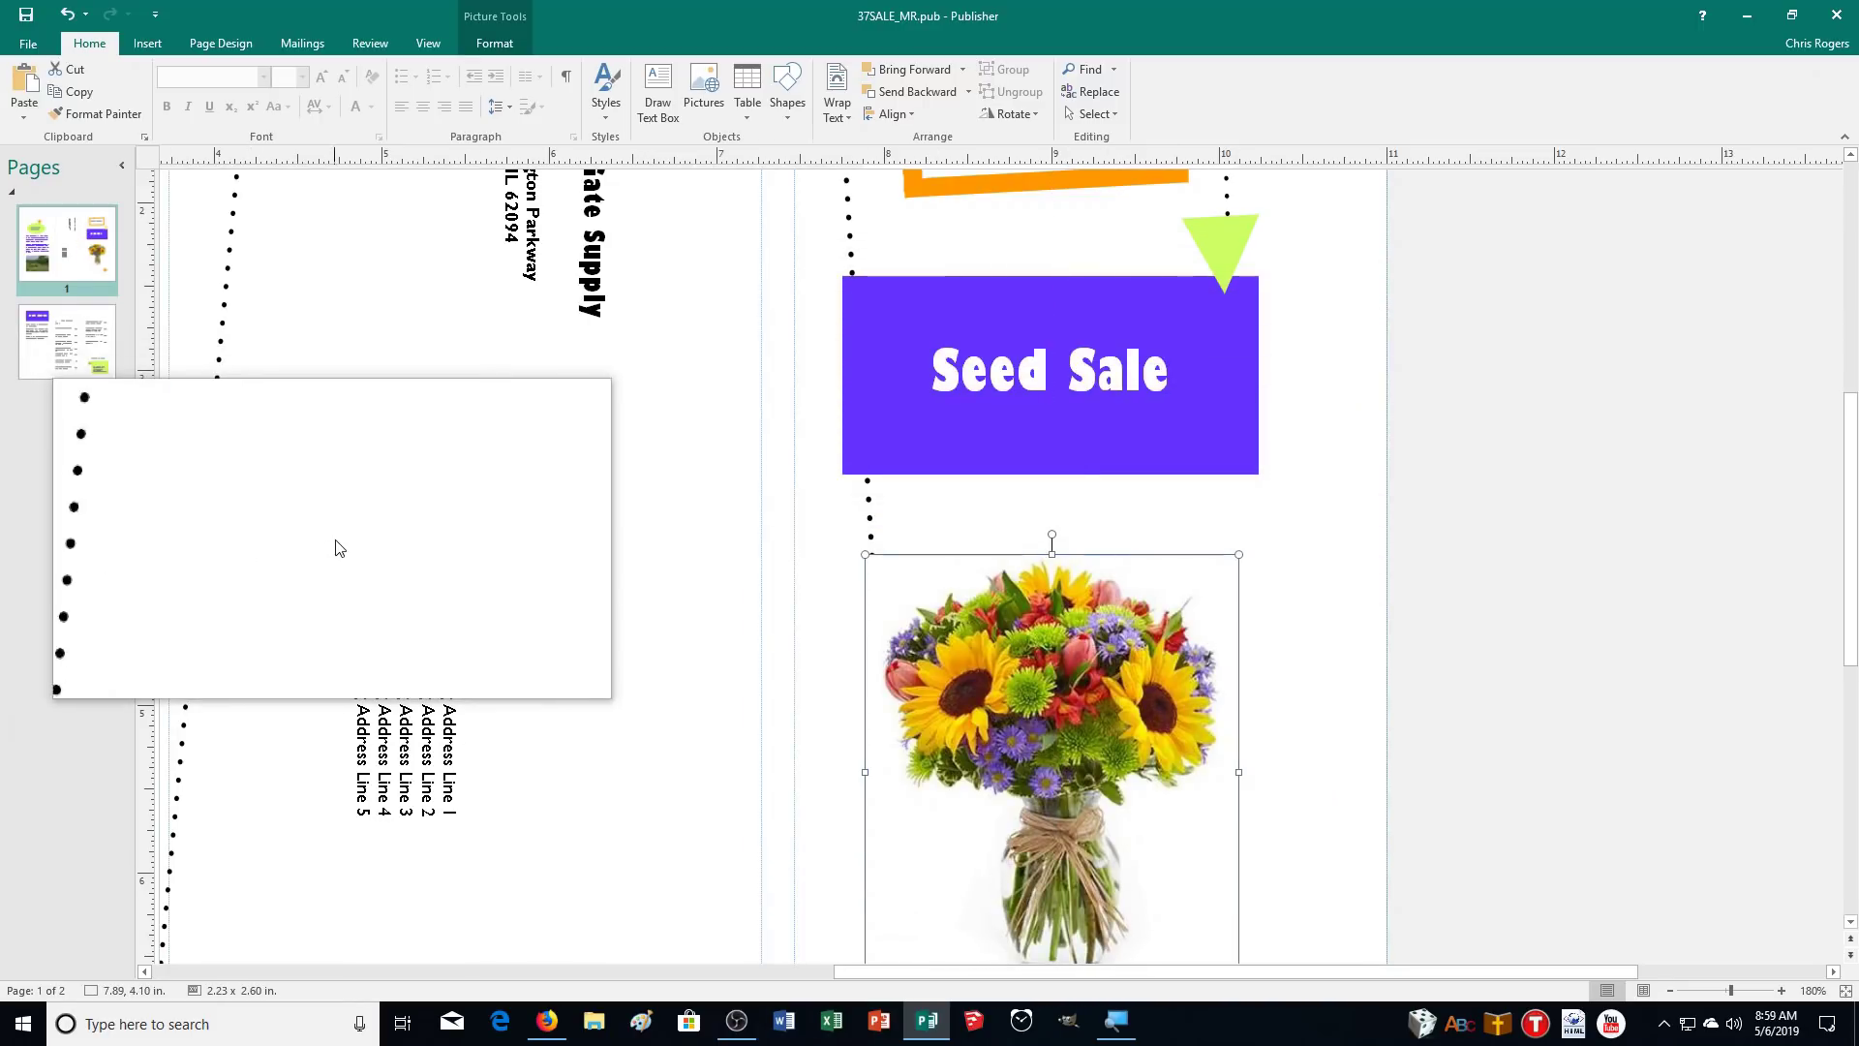
scroll(581, 523, "down", 3)
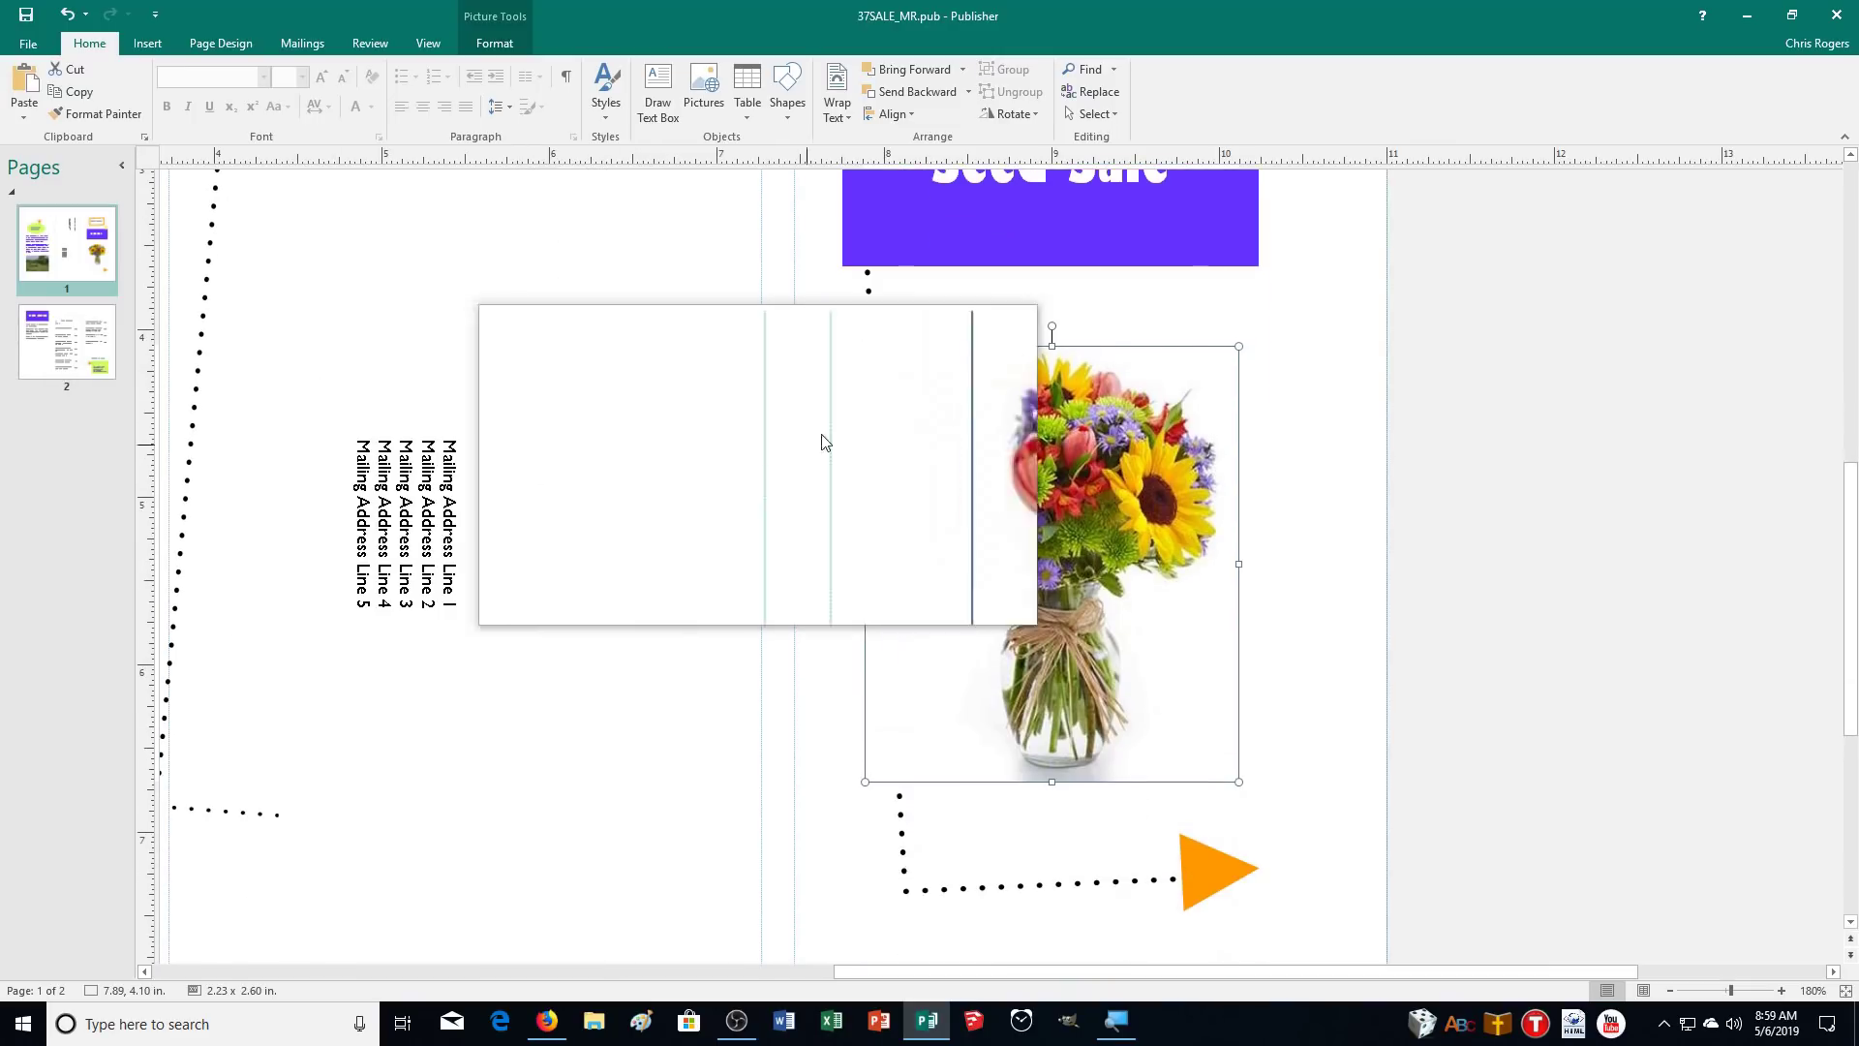
left_click_drag(1240, 347, 1120, 485)
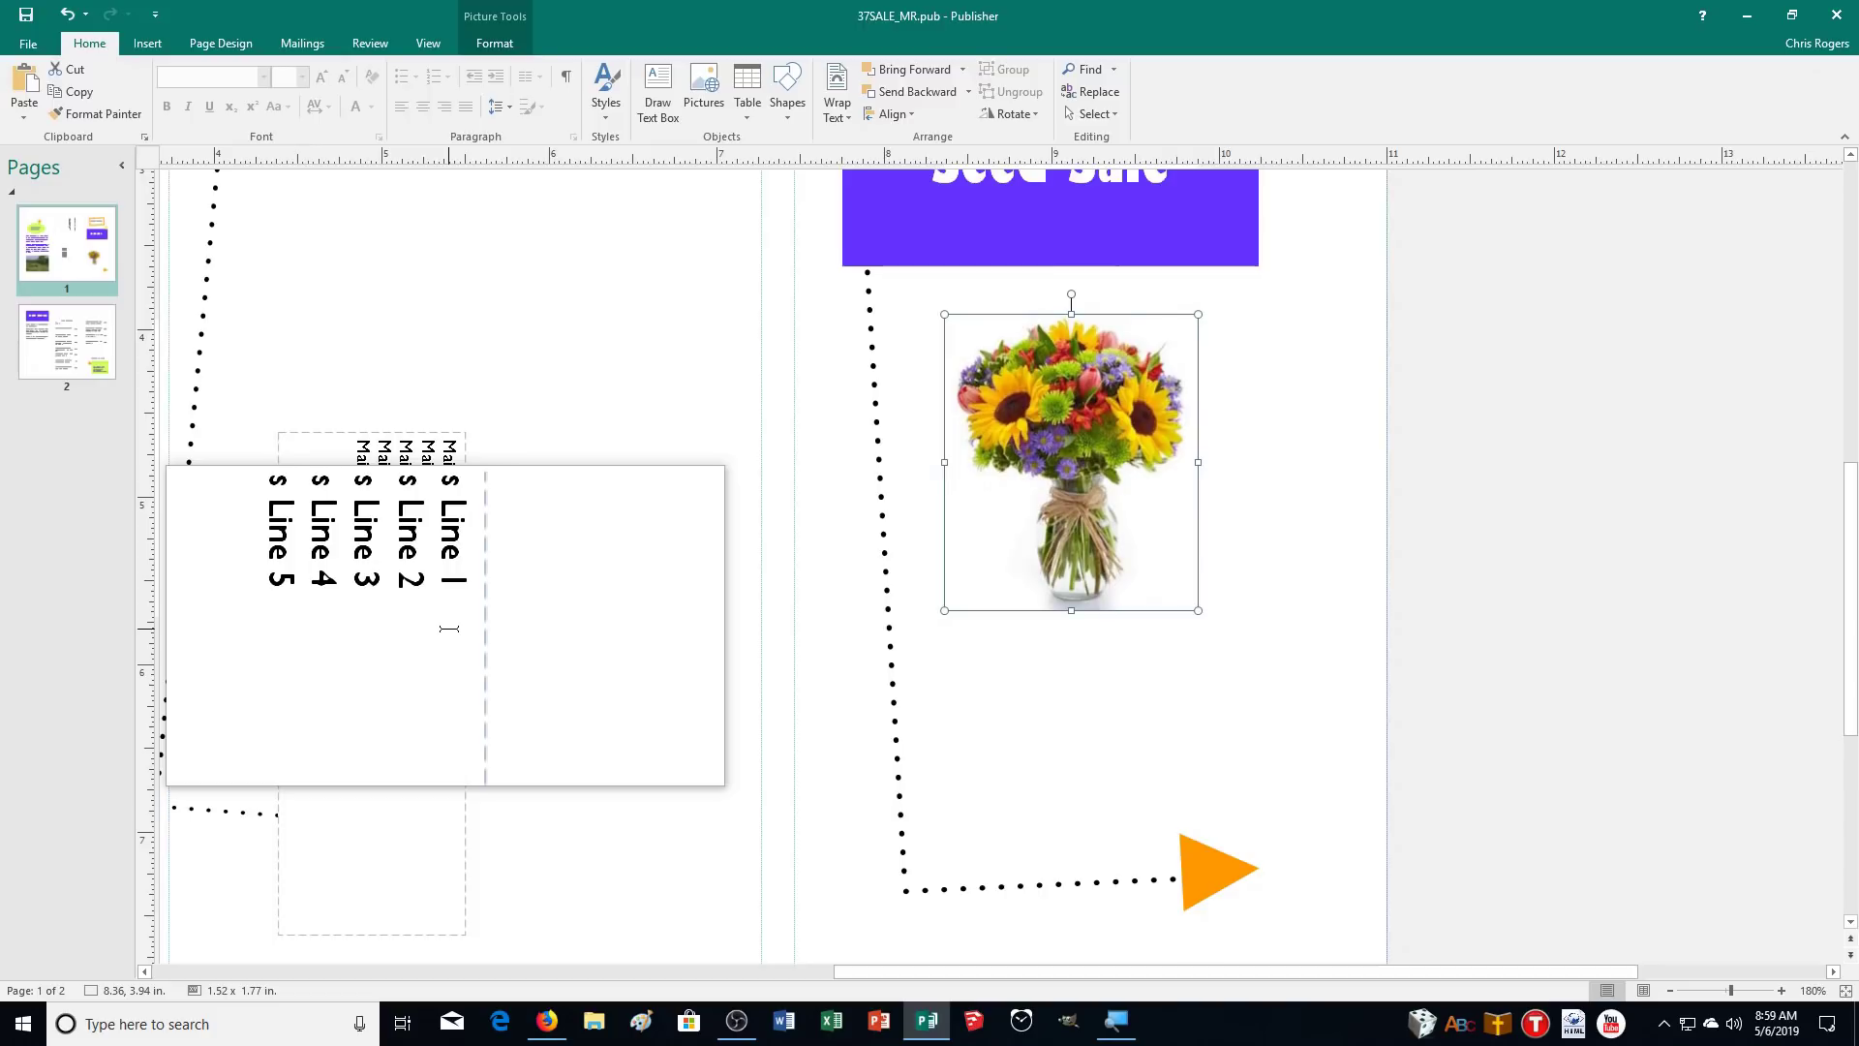
scroll(449, 629, "up", 3)
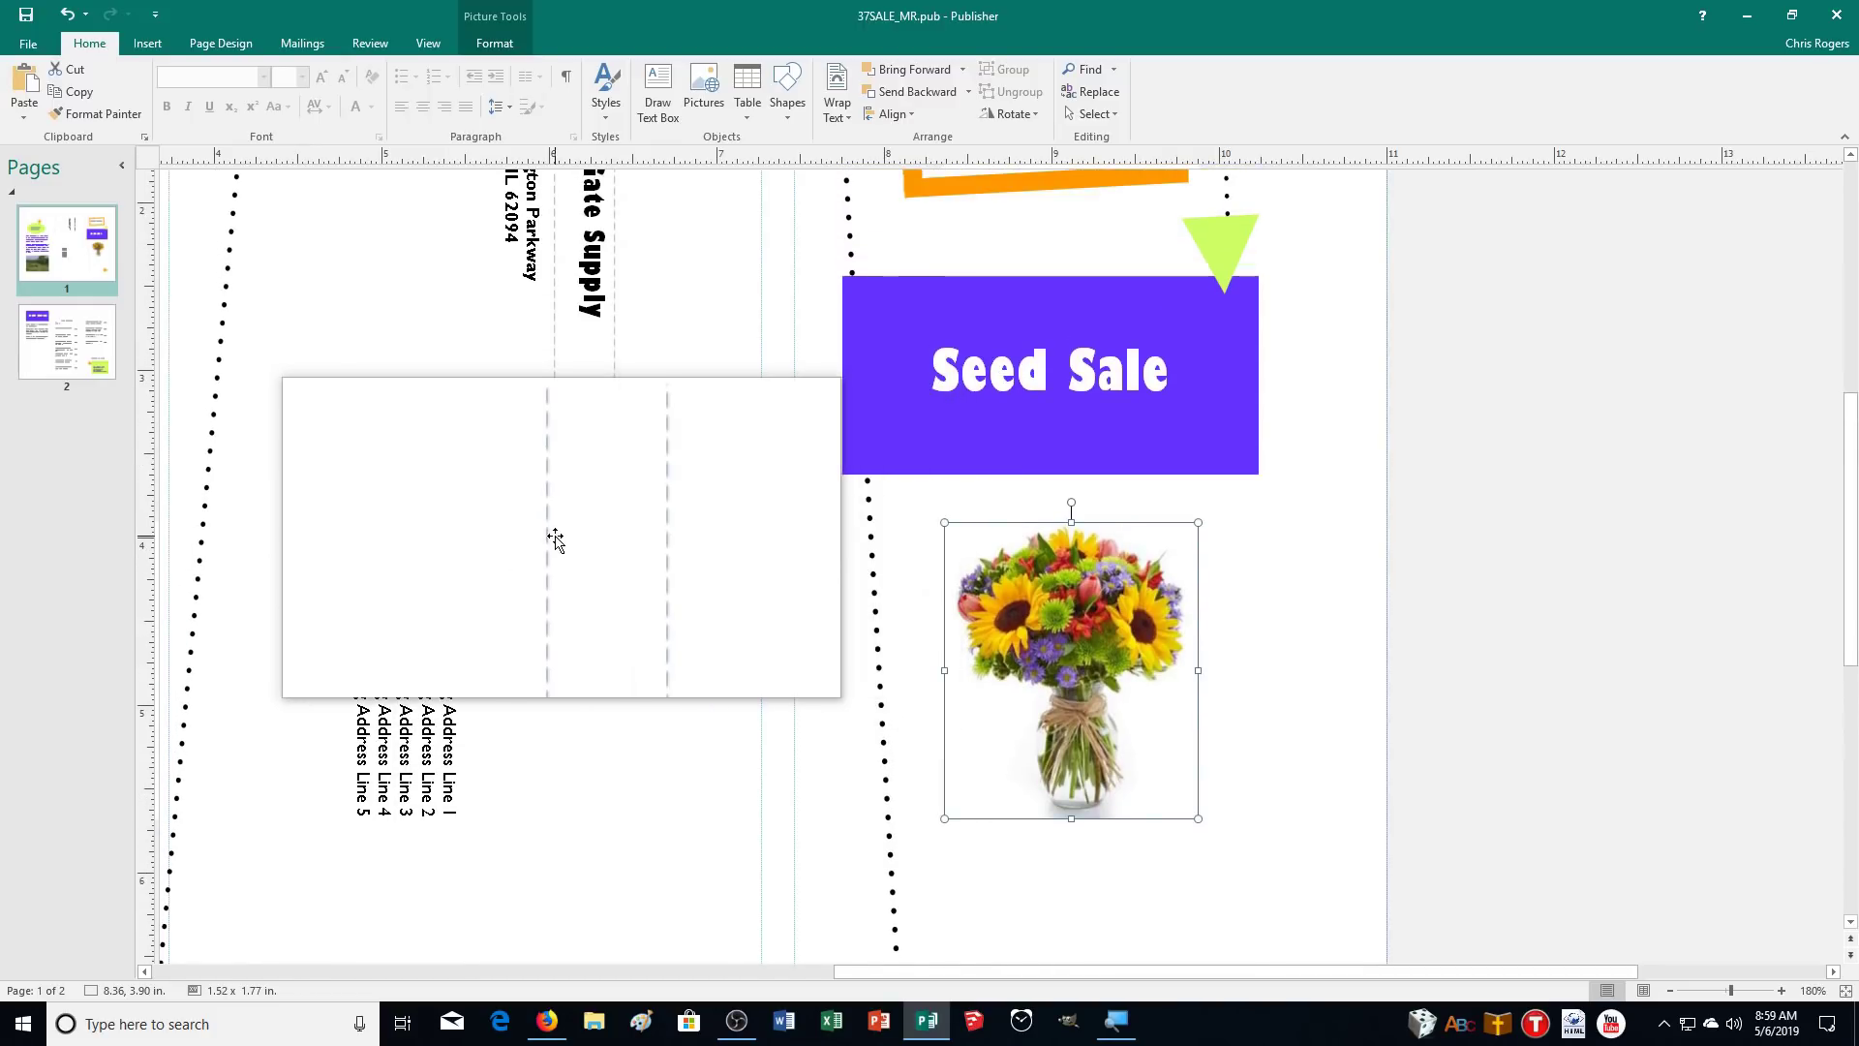
key("Left")
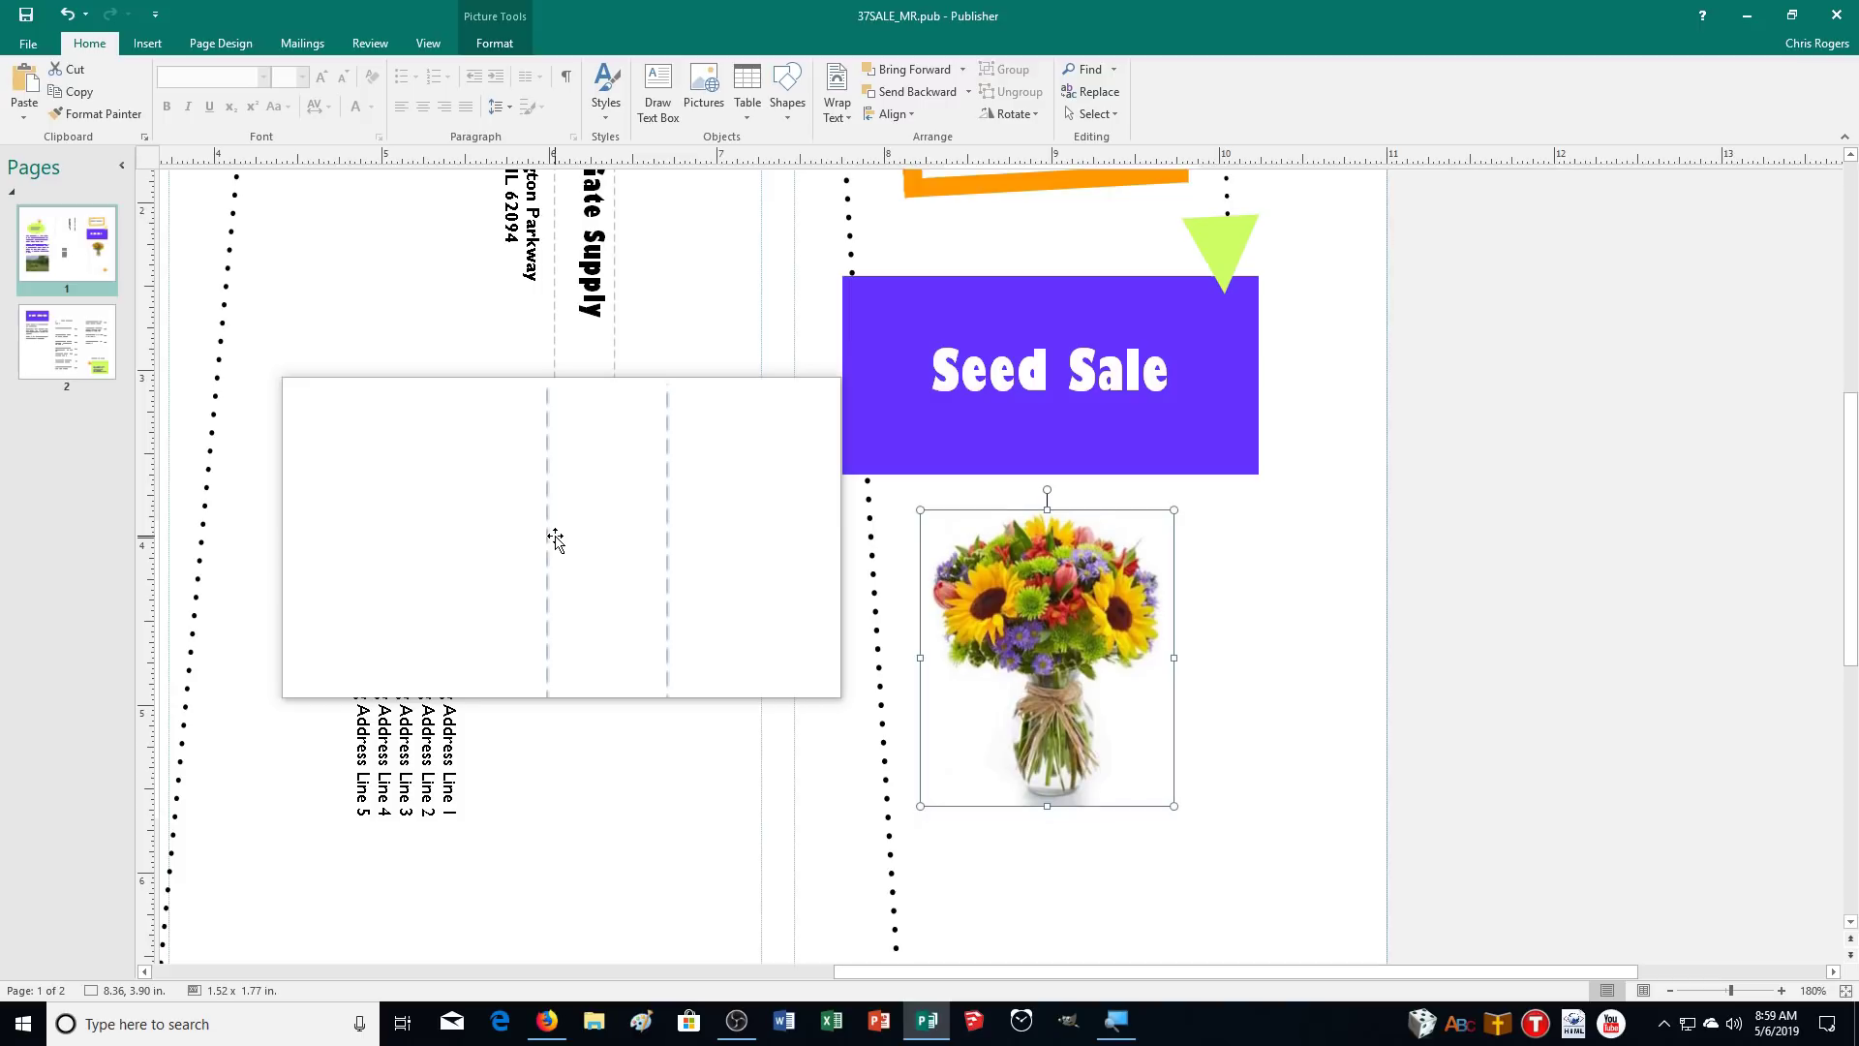
Ungroup the Garden Gate Supply text box from its tilted orange frame above the Seed Sale box
scroll(1749, 833, "down", 2)
scroll(1646, 629, "up", 1)
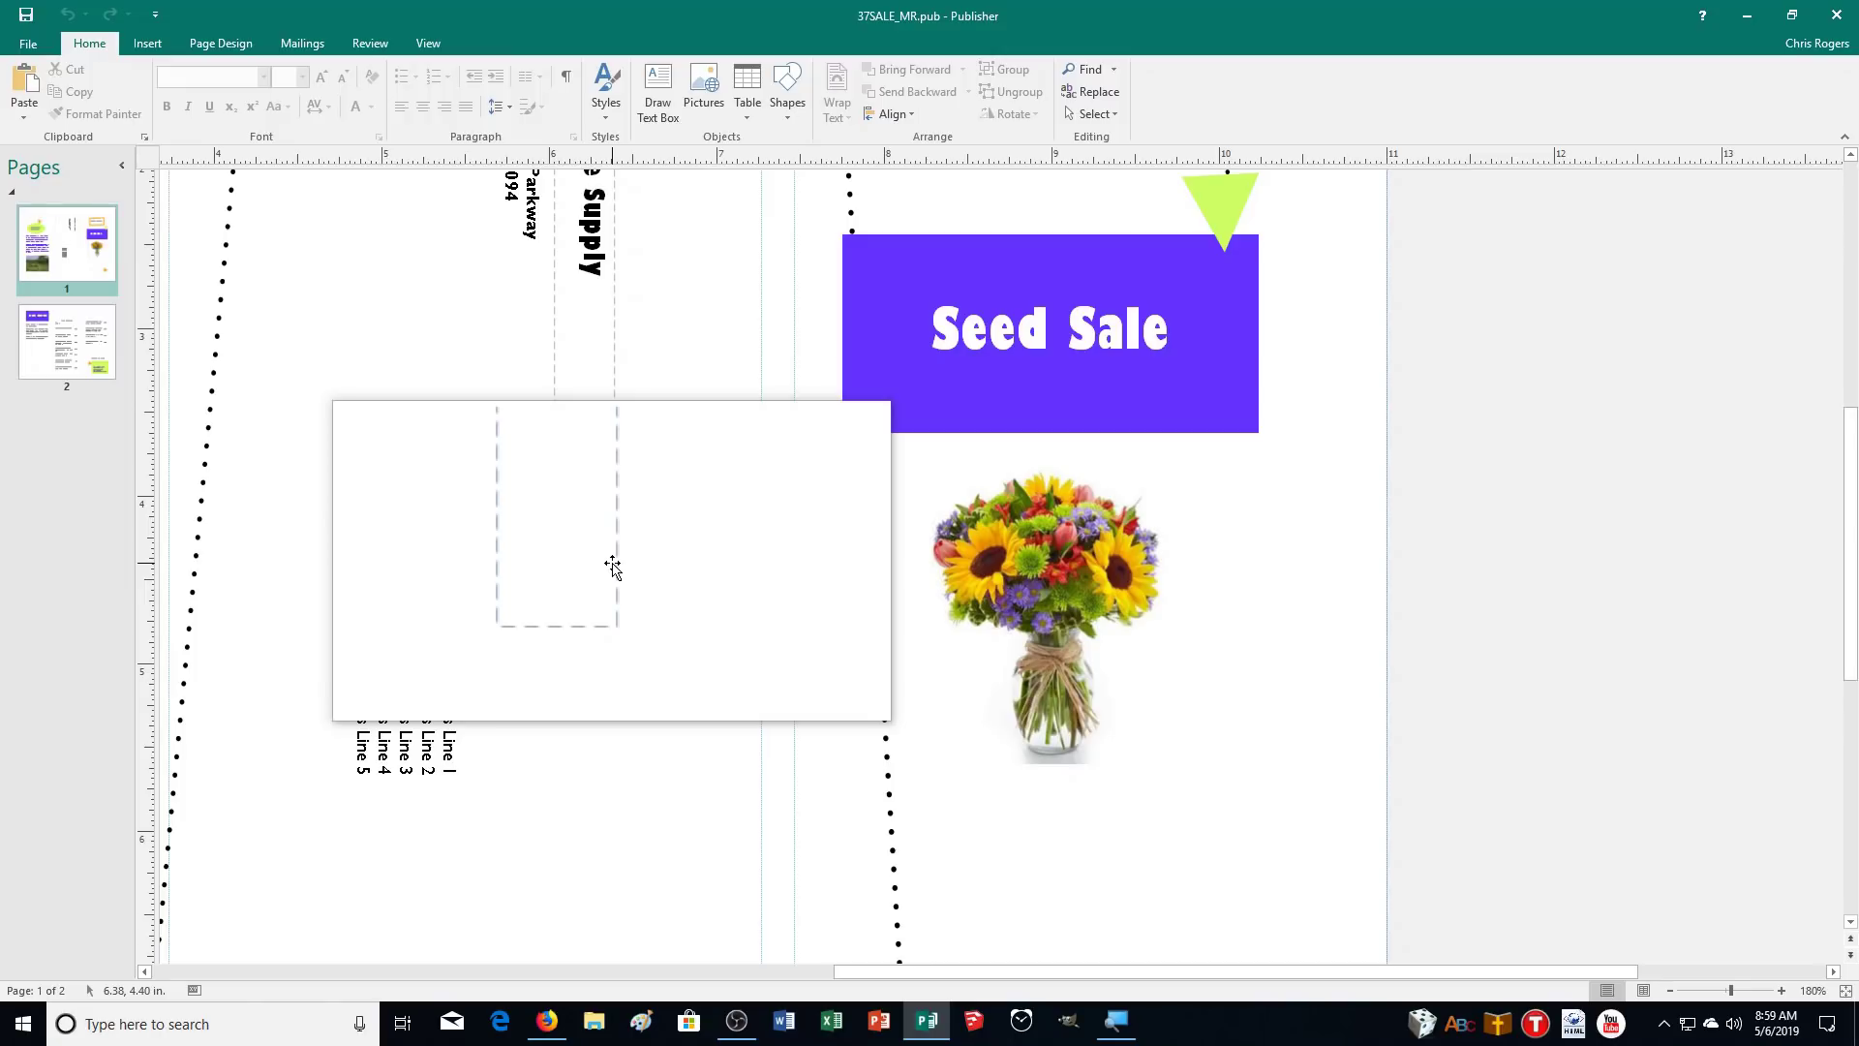
left_click_drag(851, 541, 1404, 726)
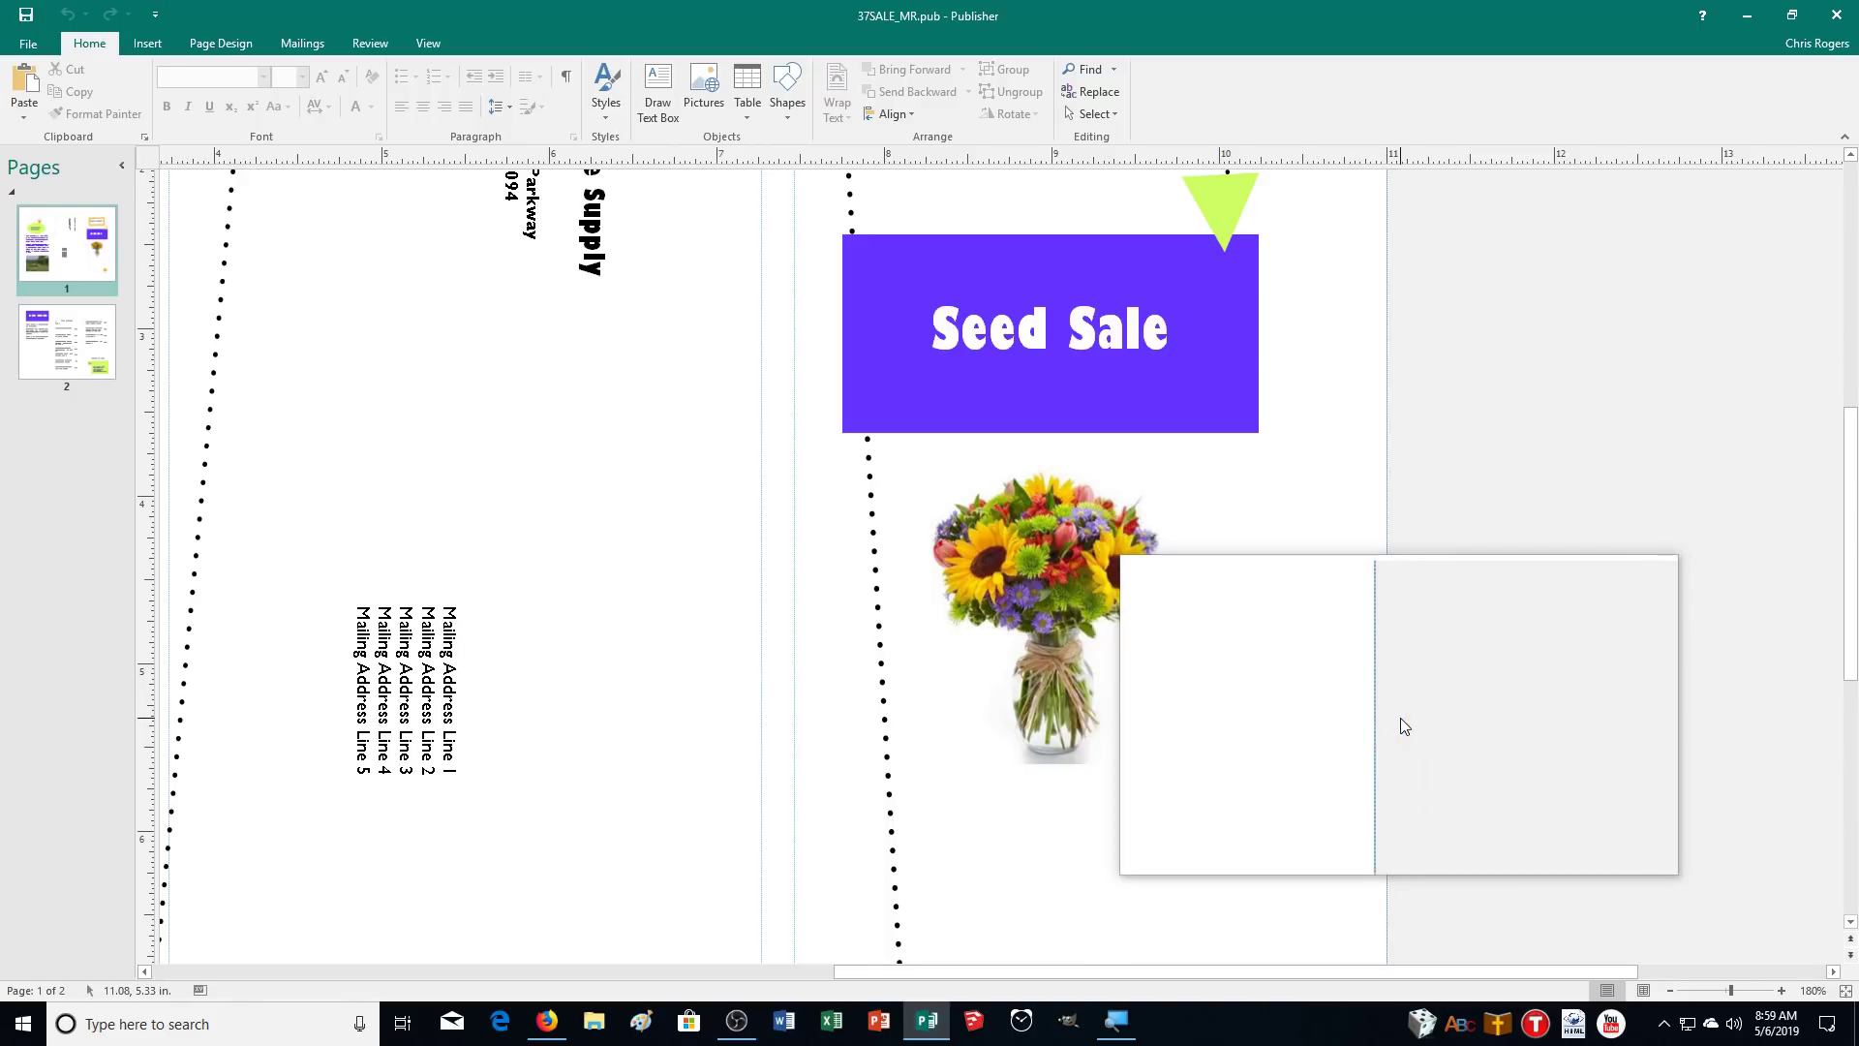
scroll(1400, 718, "up", 4)
left_click_drag(1400, 718, 1170, 385)
right_click(1169, 385)
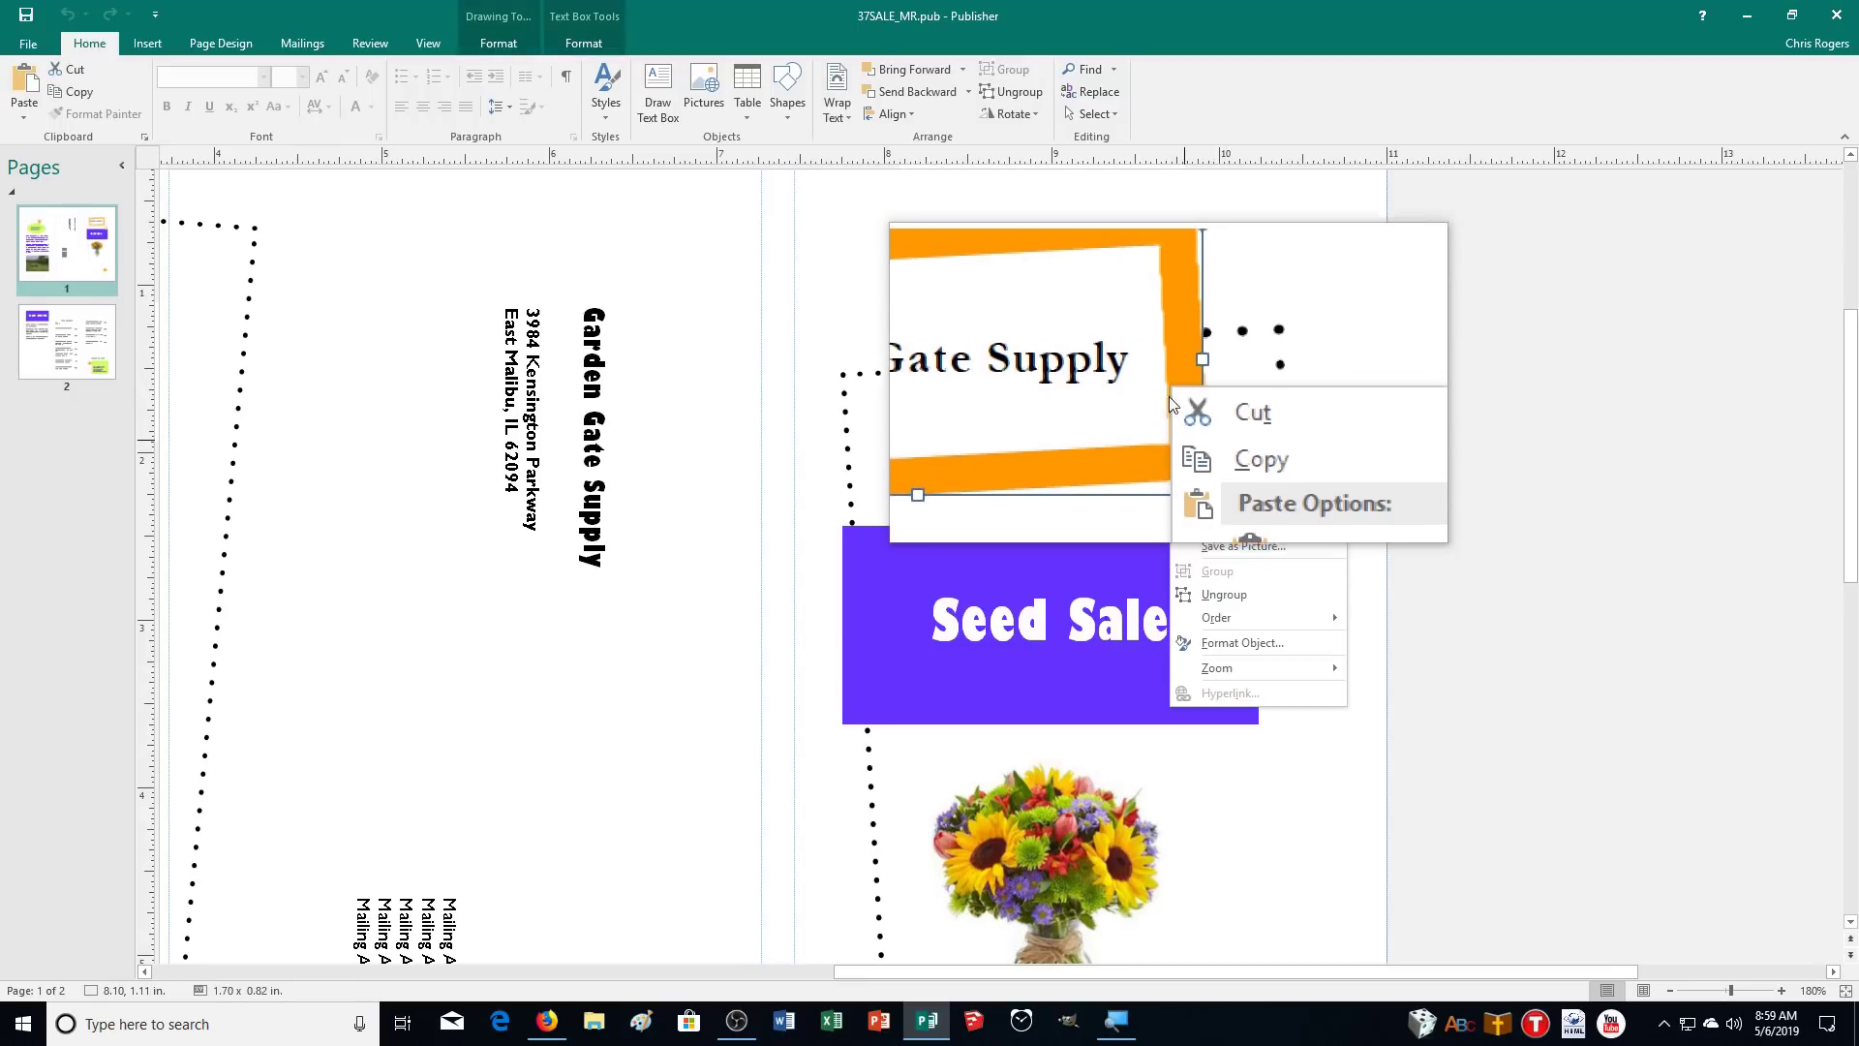
left_click(1220, 596)
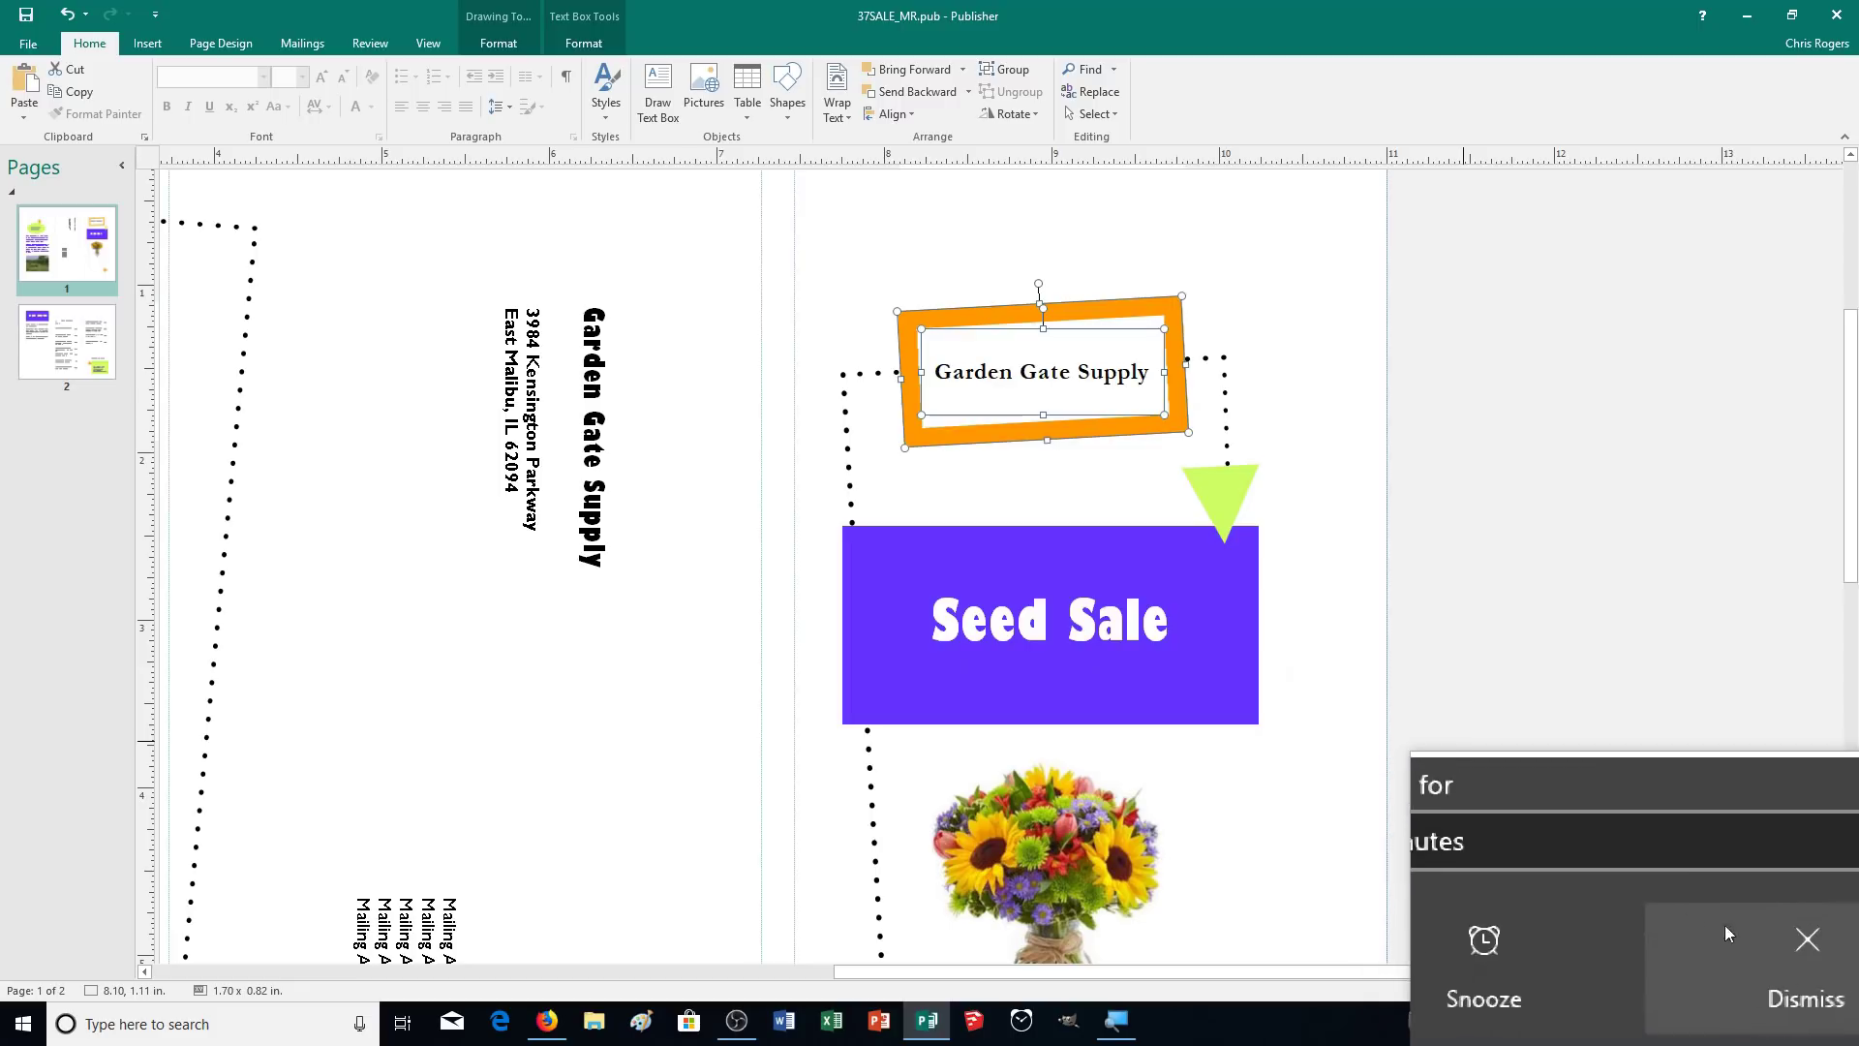
Dismiss the reminder notifications and deselect the ungrouped Garden Gate Supply objects
left_click(1748, 935)
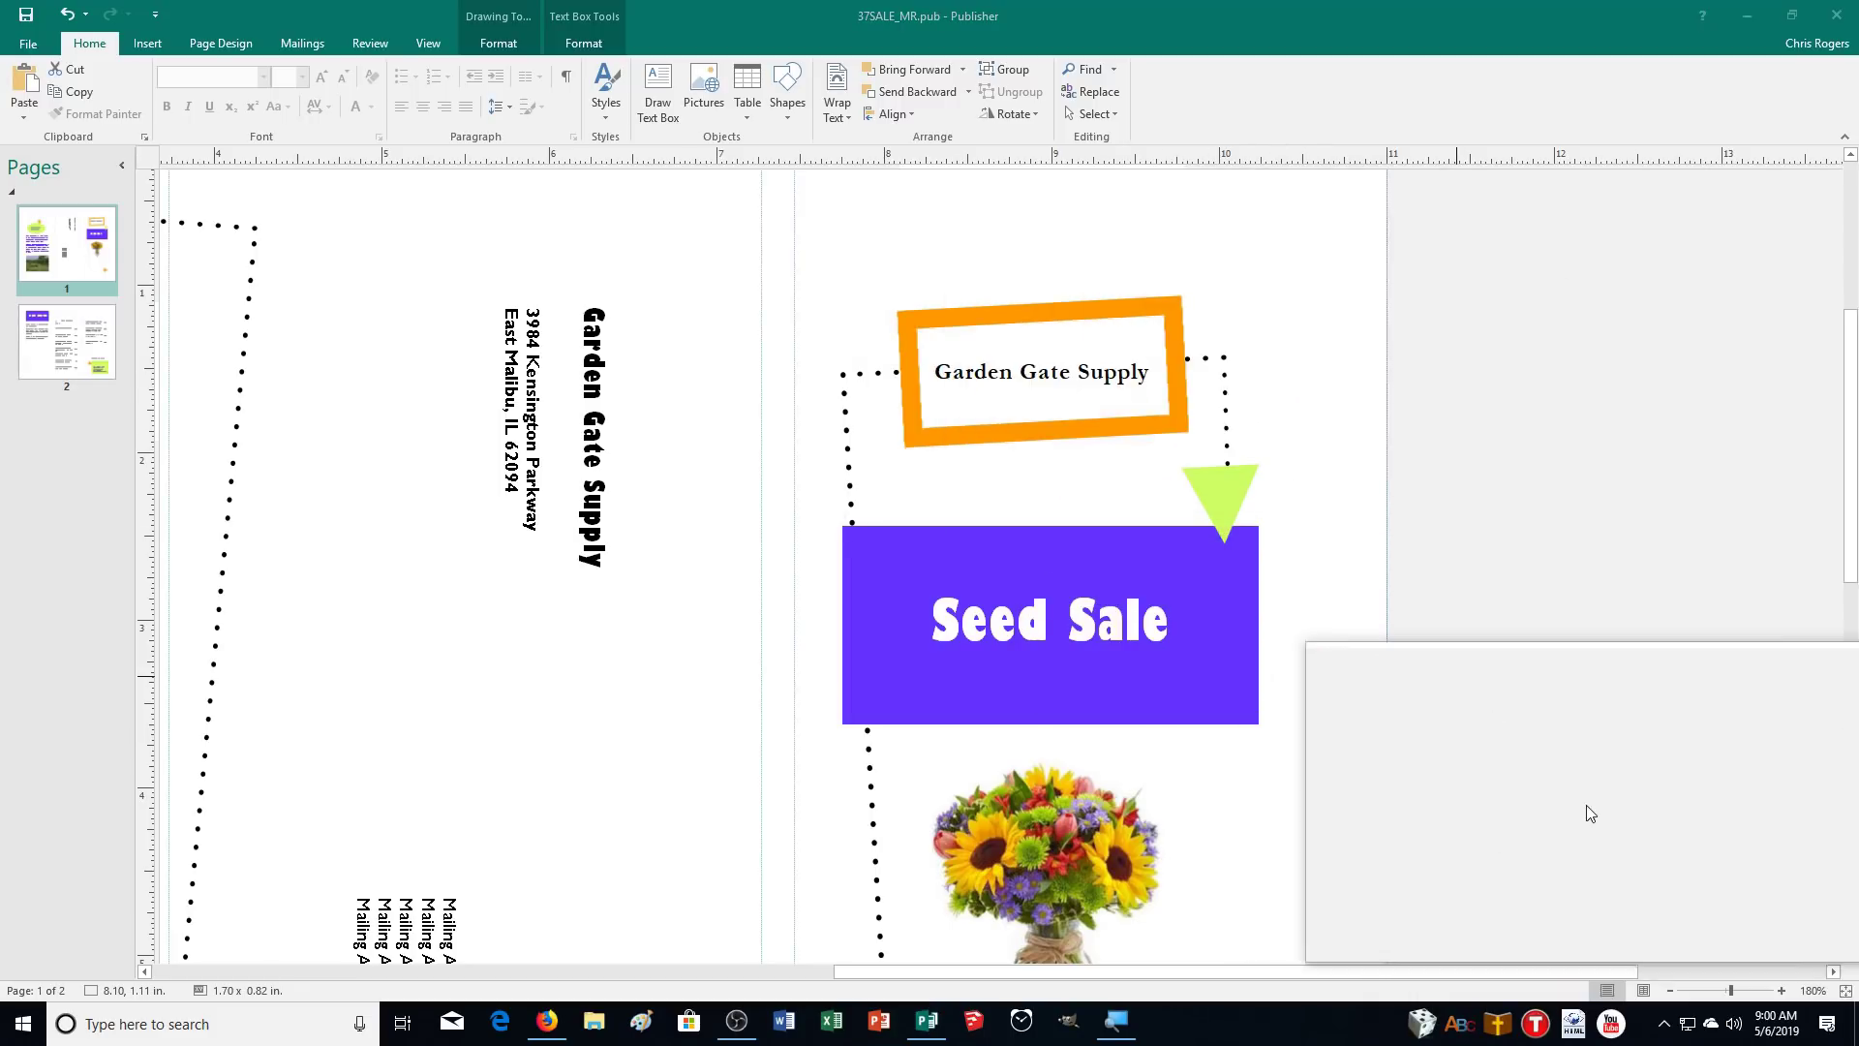
left_click(1733, 943)
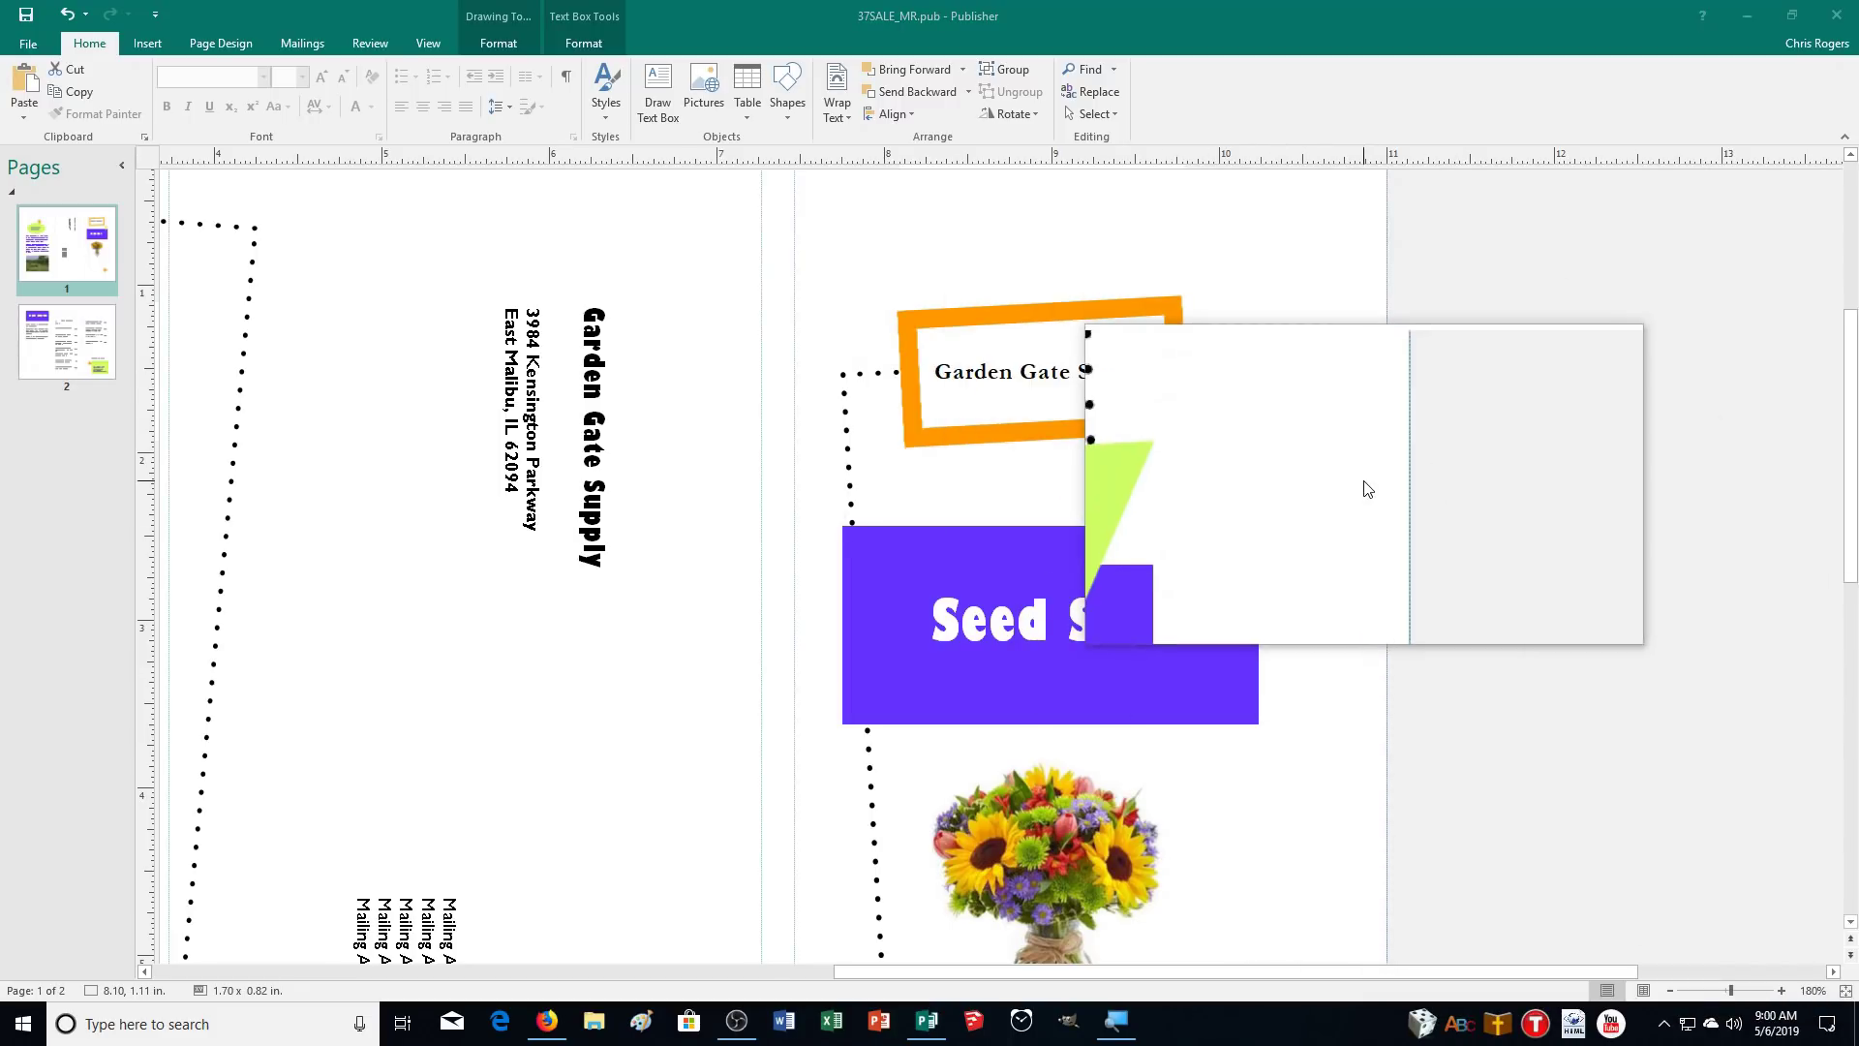
left_click(1588, 629)
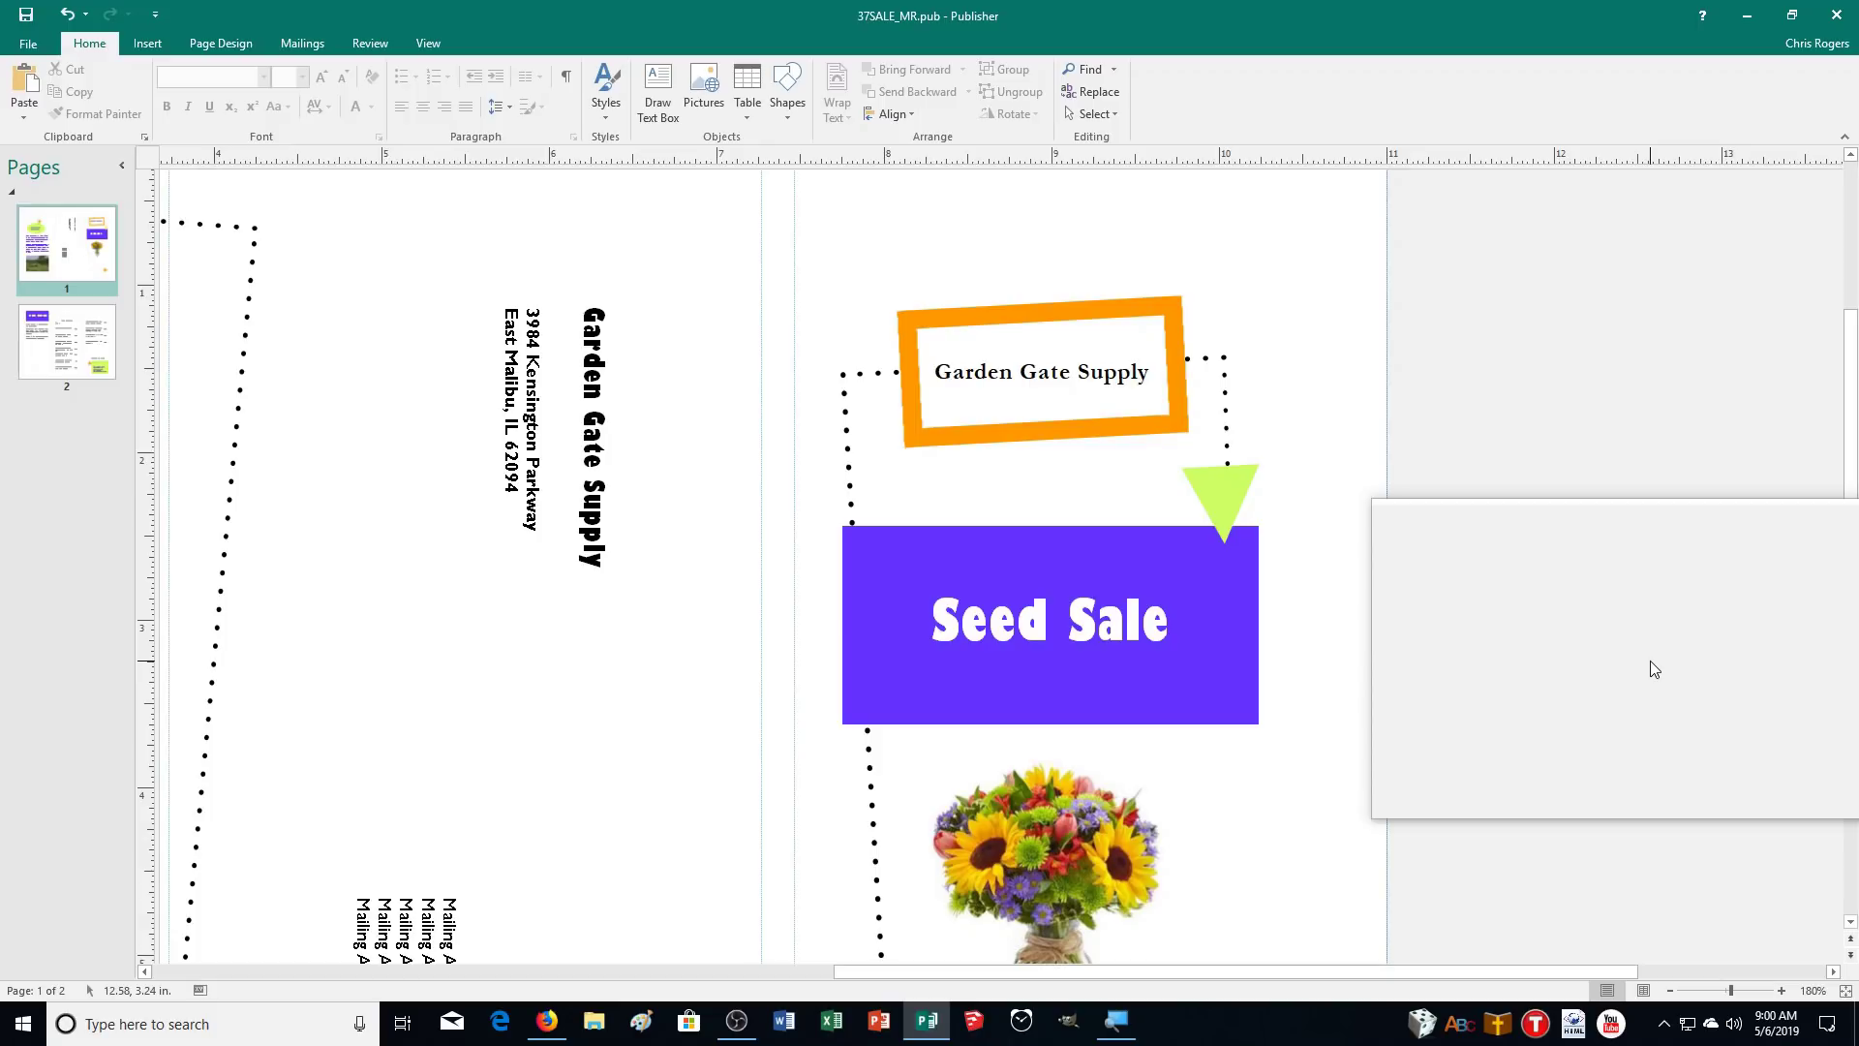
Place the insertion point in the Garden Gate Supply text inside the orange frame
left_click(1779, 988)
left_click(1779, 987)
left_click(1780, 988)
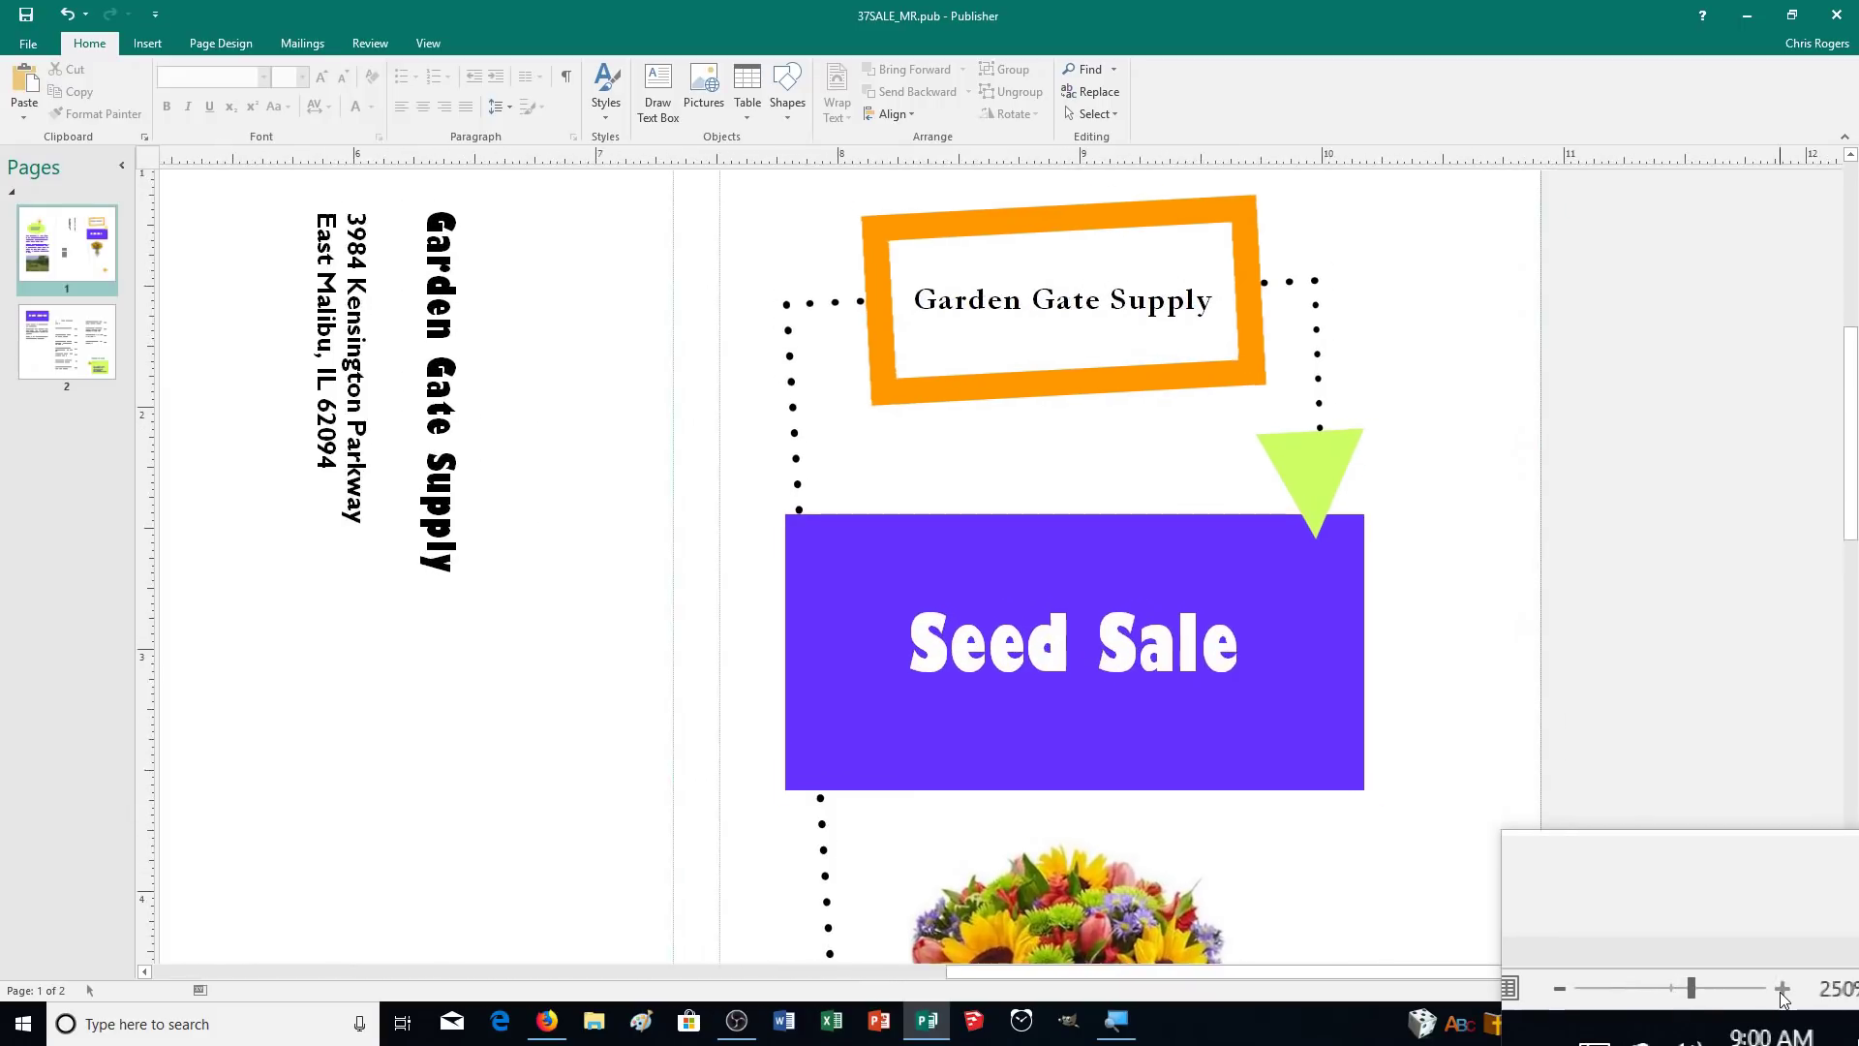
left_click(1780, 987)
scroll(1762, 968, "up", 2)
left_click(1123, 319)
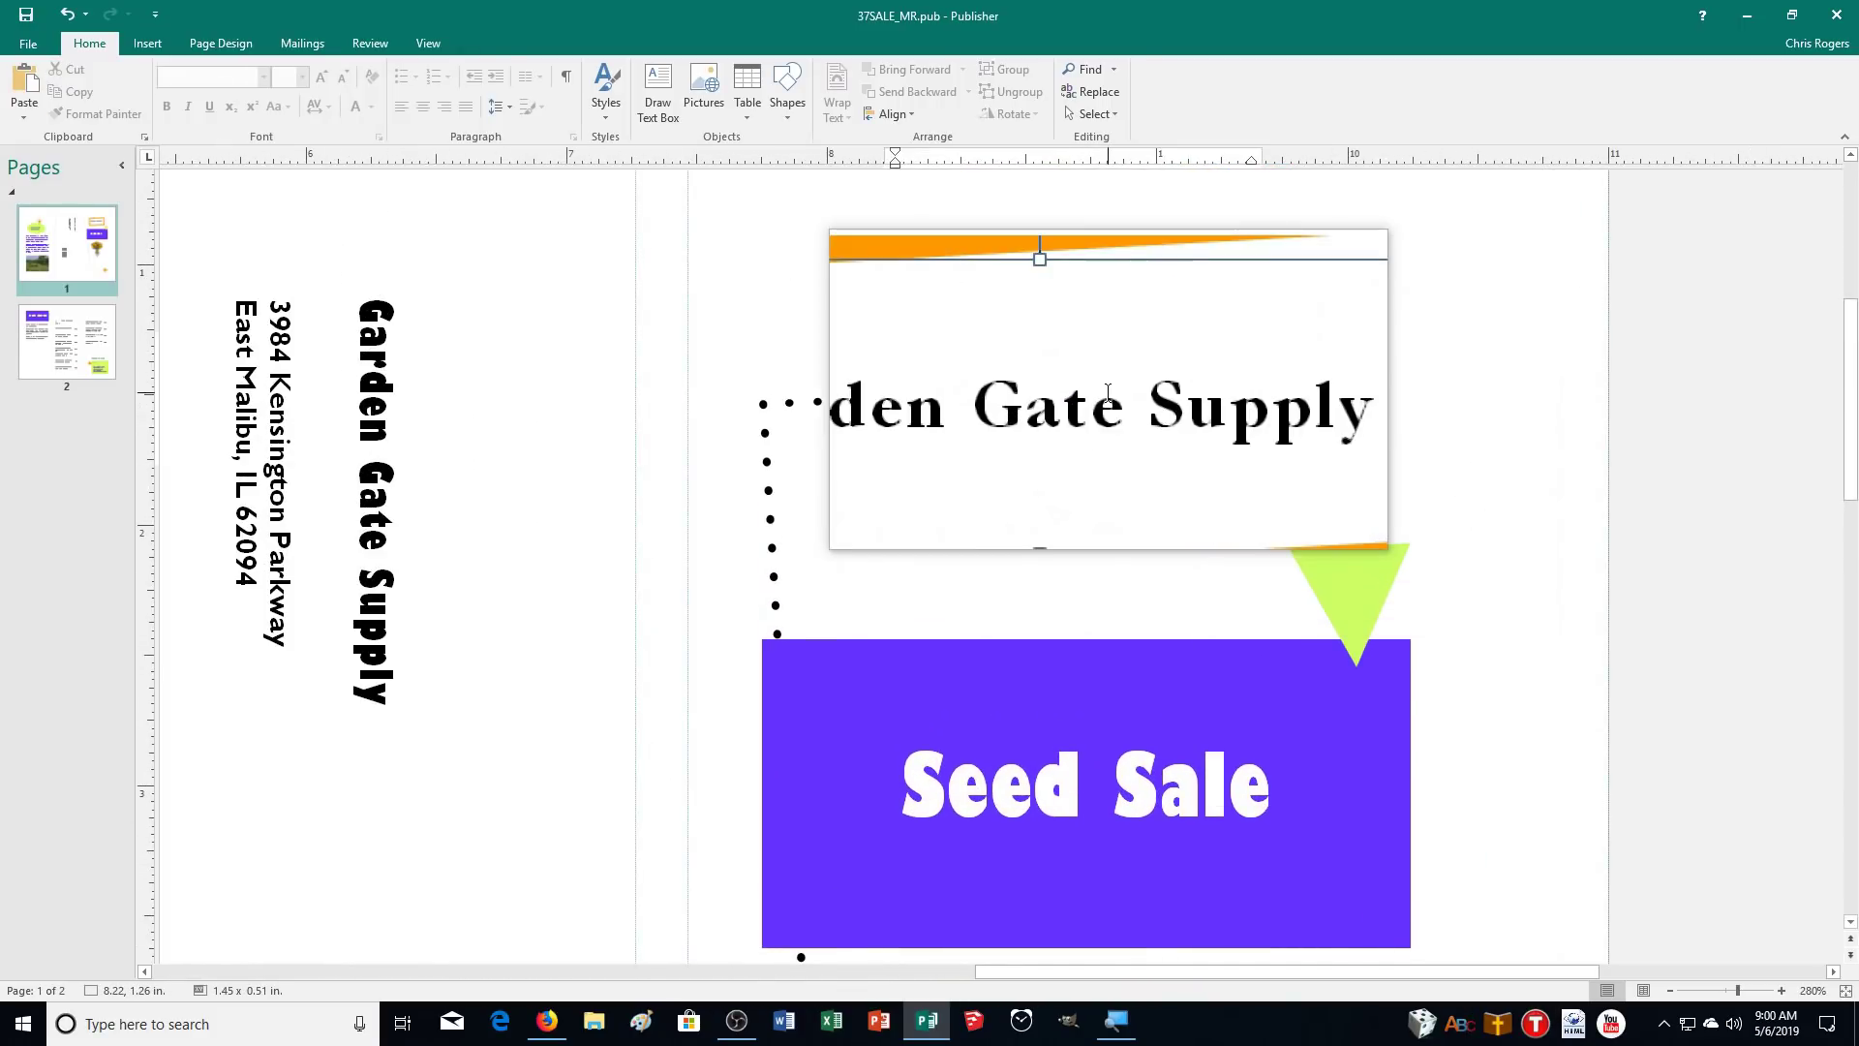
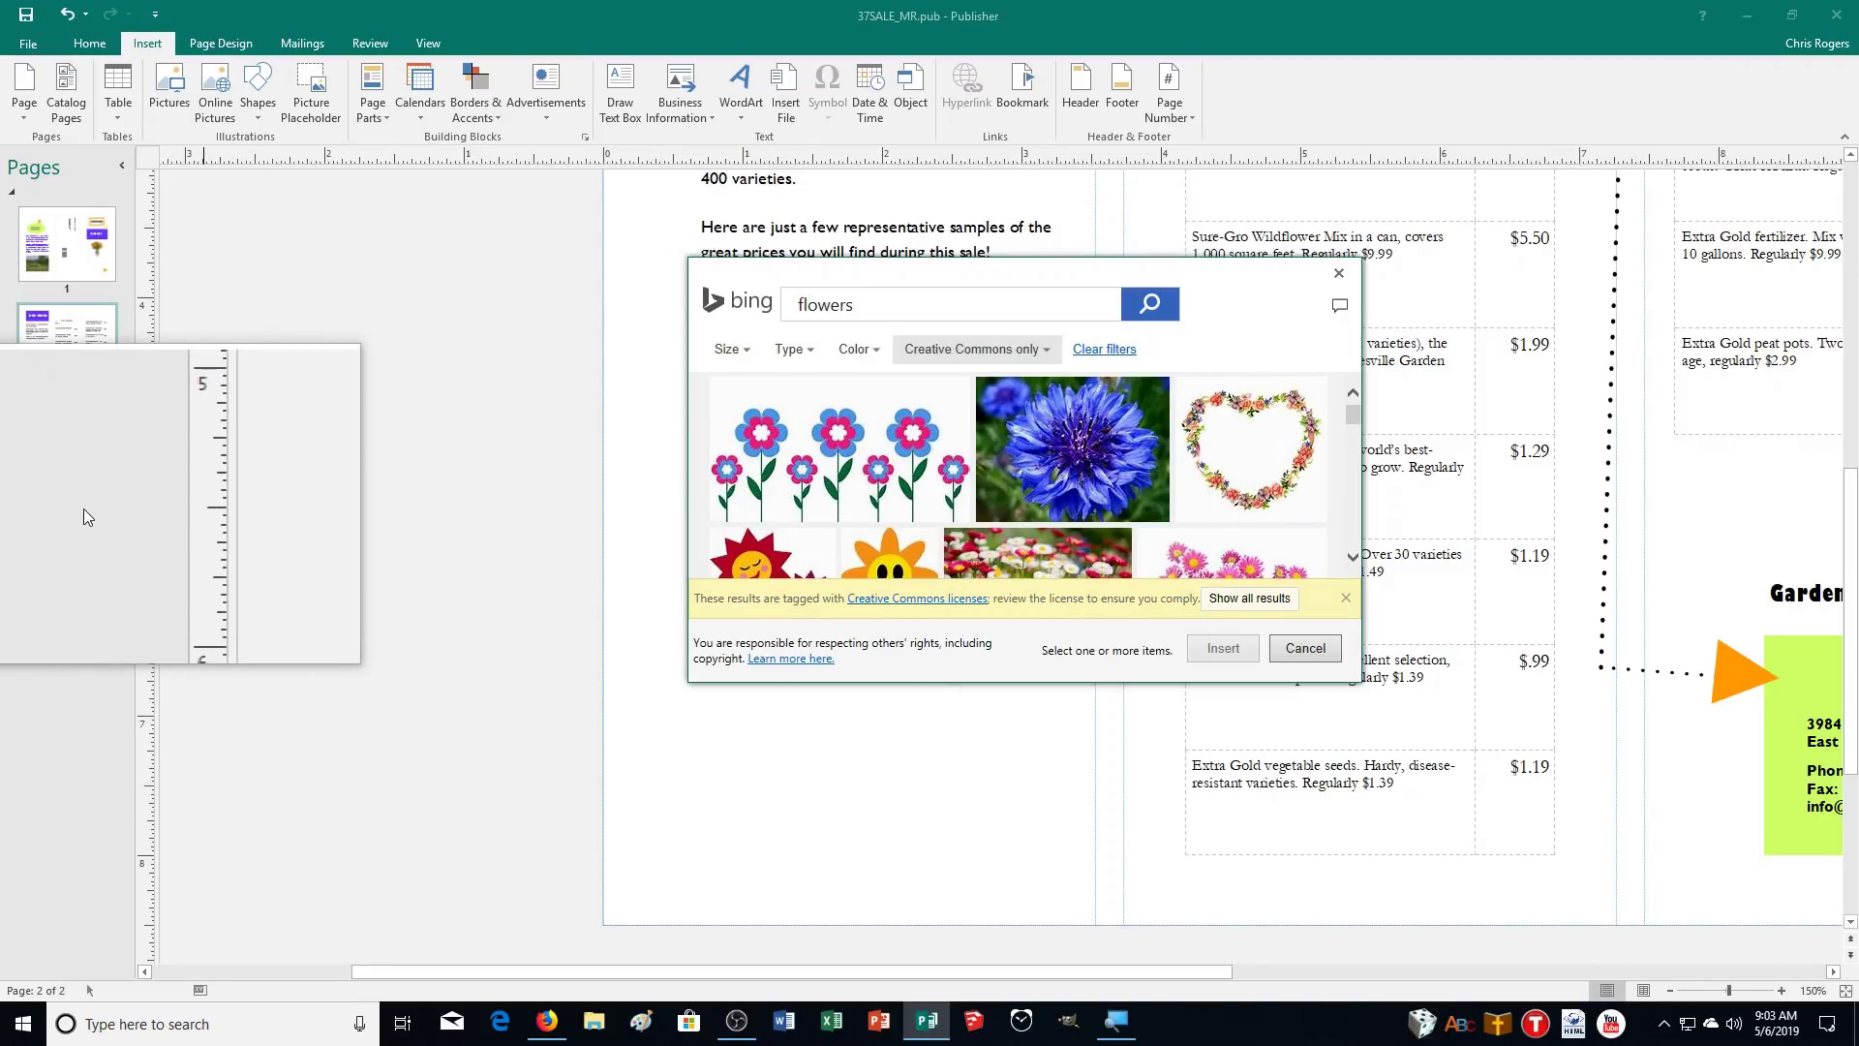
Try to insert the pink and purple daisies picture from the Bing image results for flowers
mouse_move(938, 520)
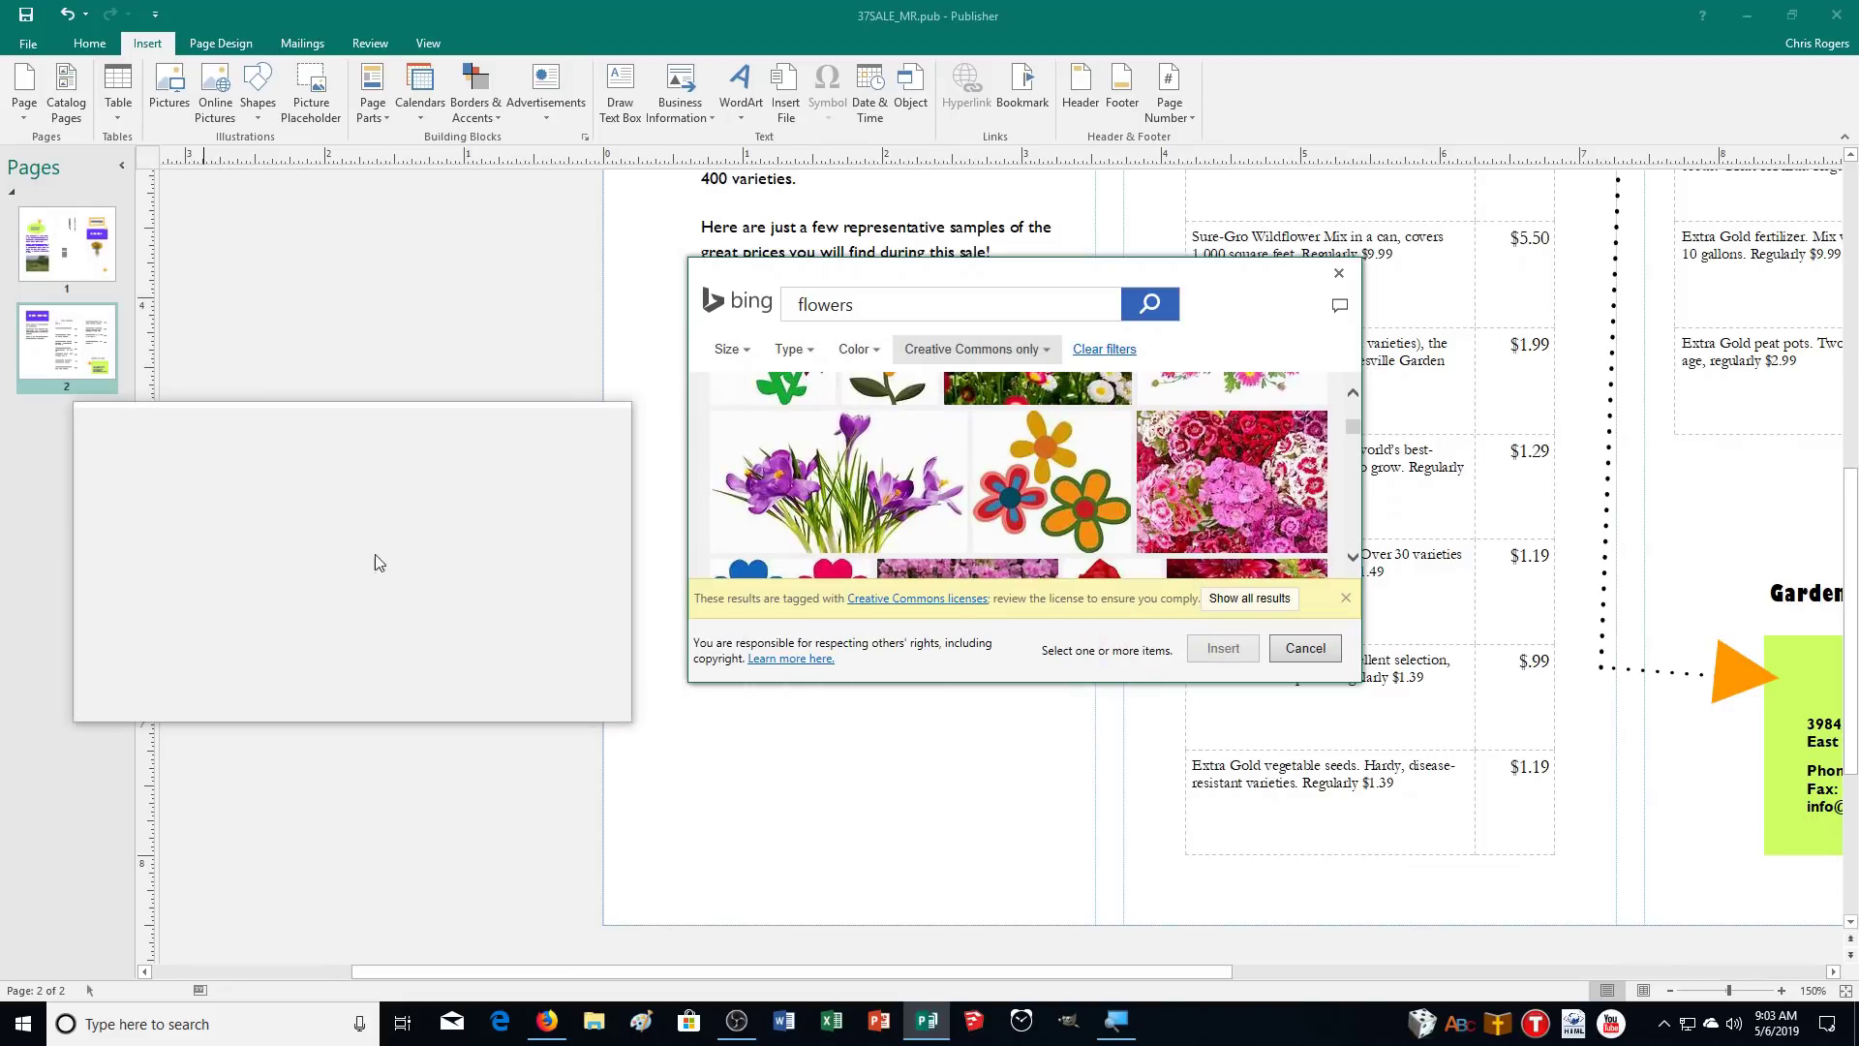
scroll(416, 533, "down", 2)
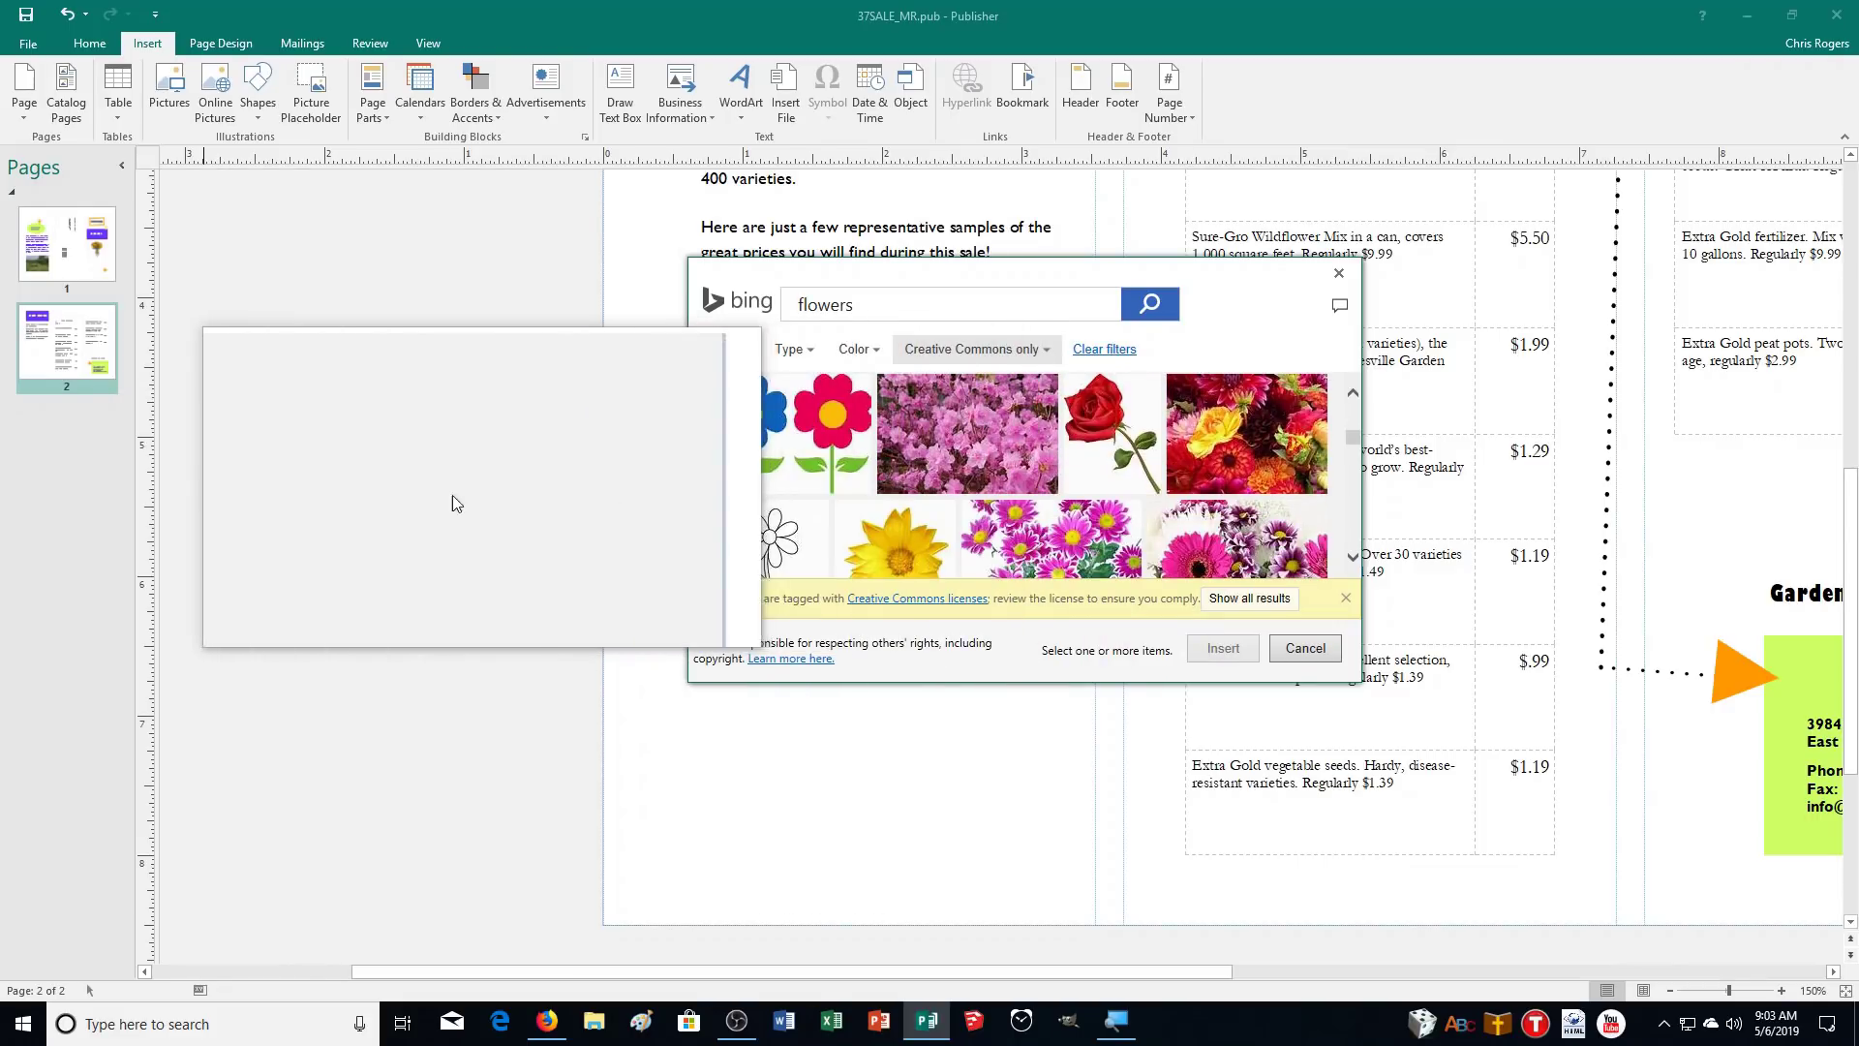
mouse_move(864, 541)
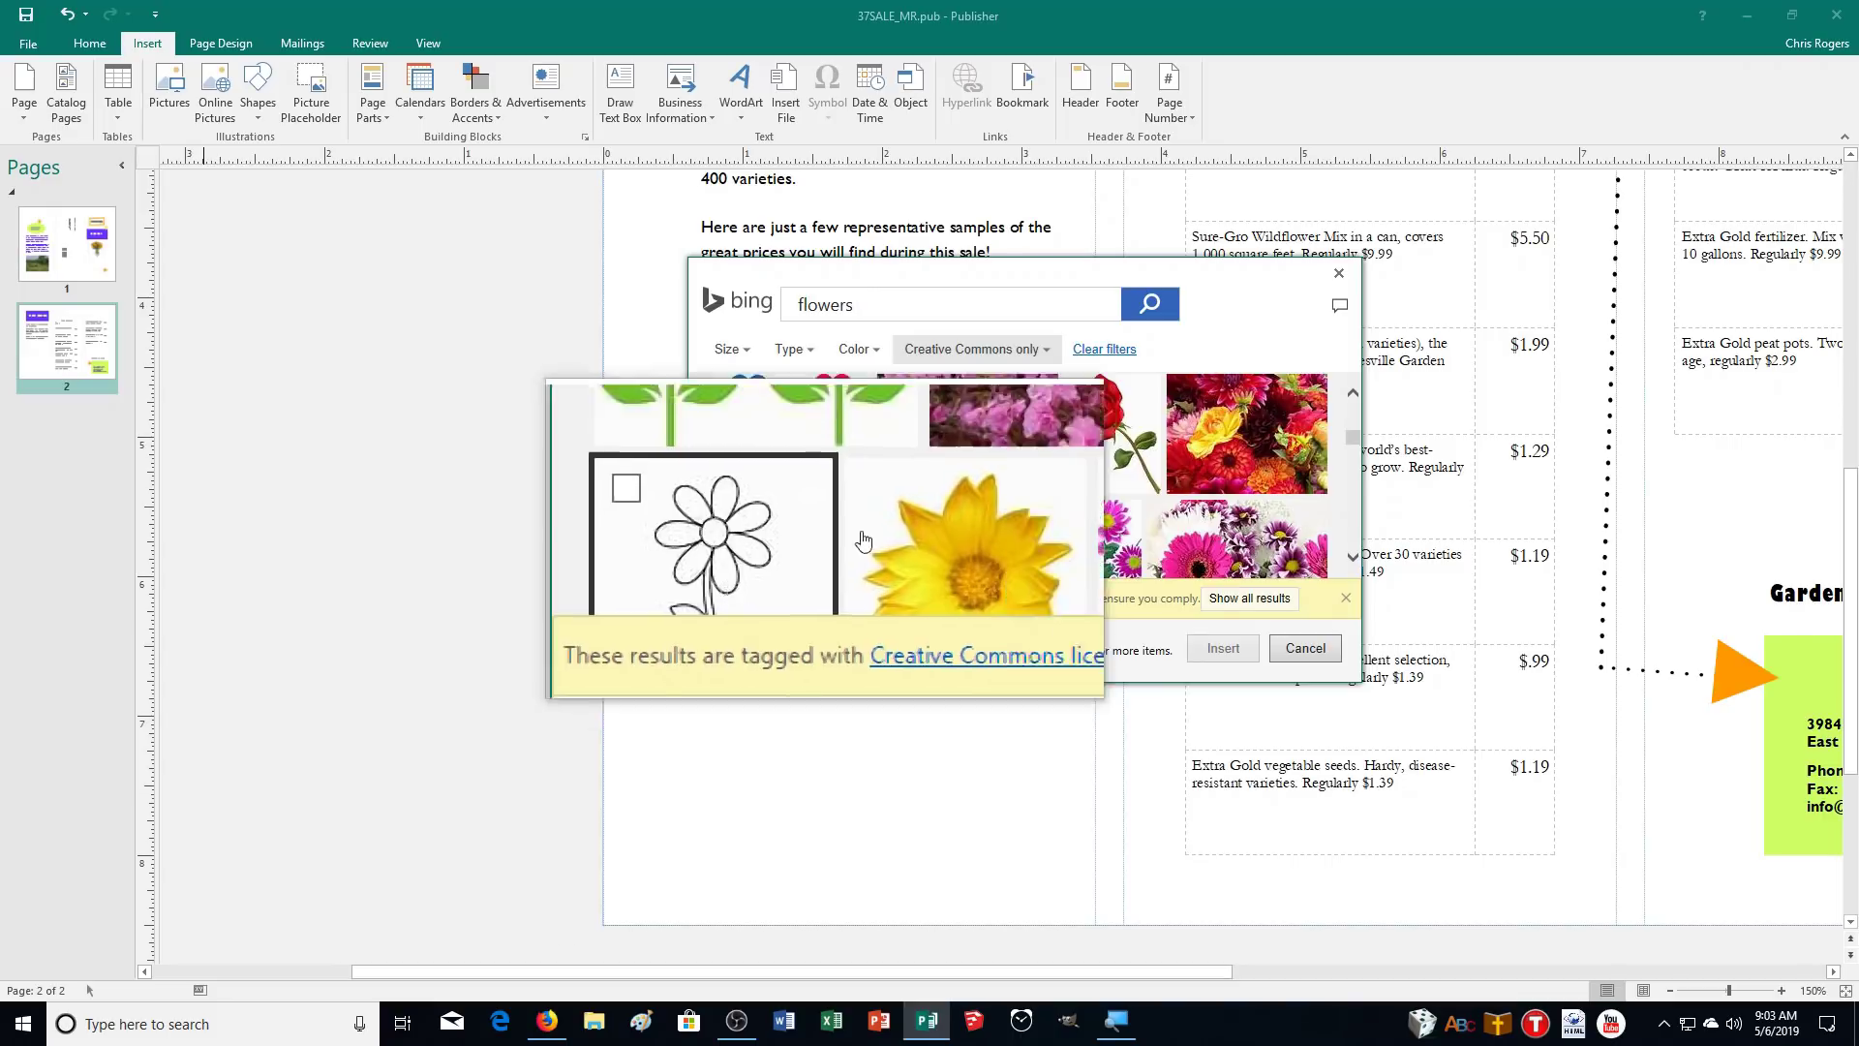
mouse_move(1031, 494)
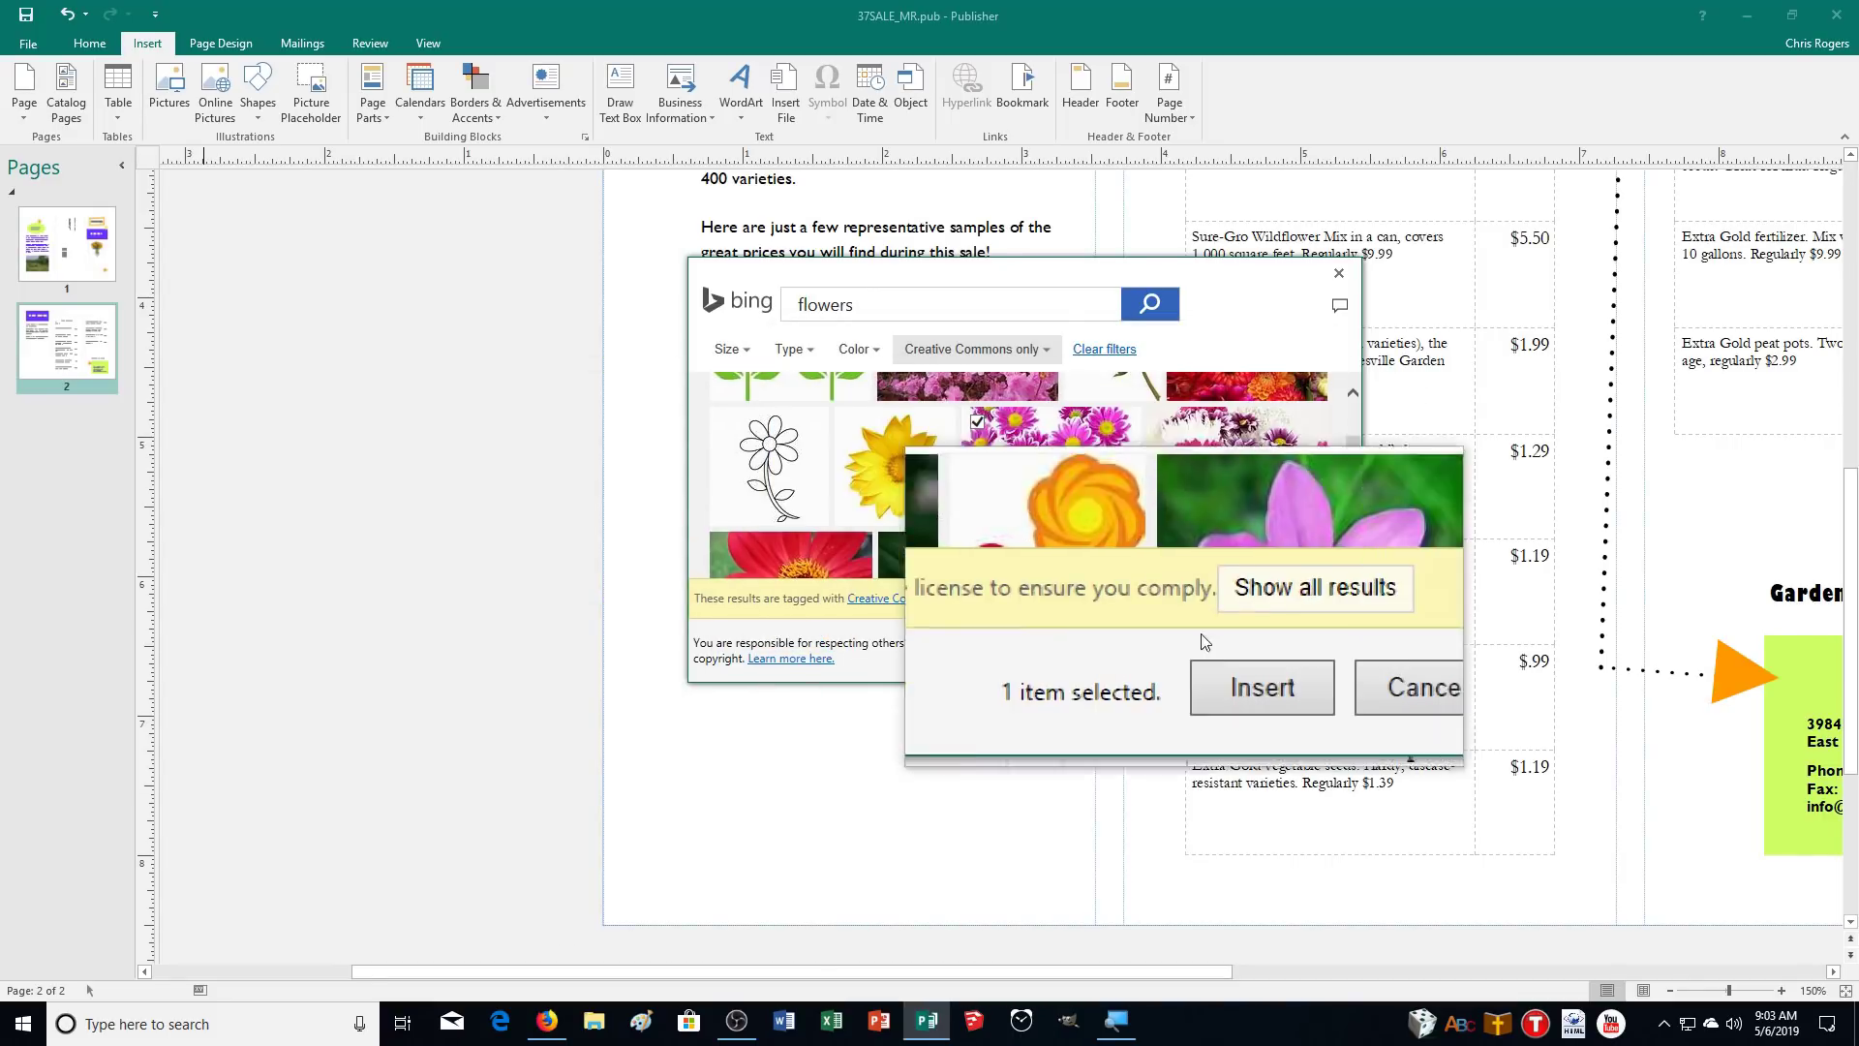
left_click(1223, 647)
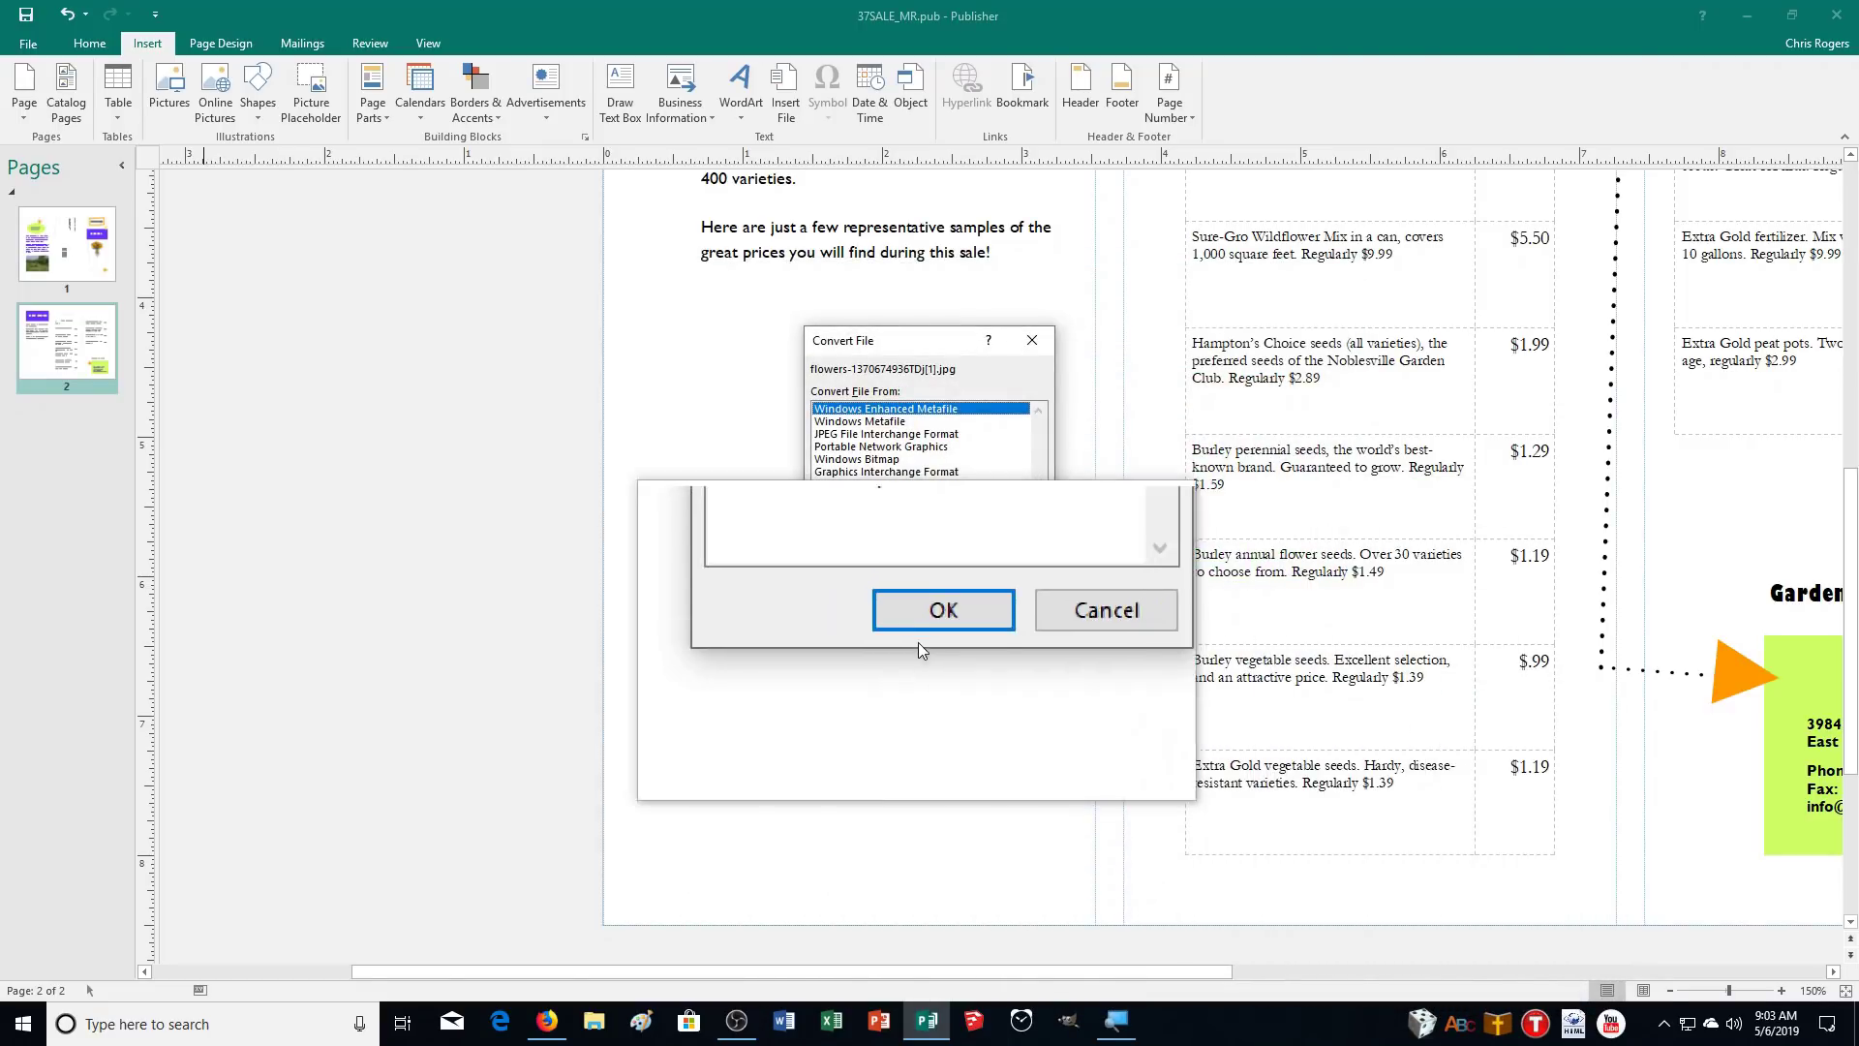
left_click(934, 610)
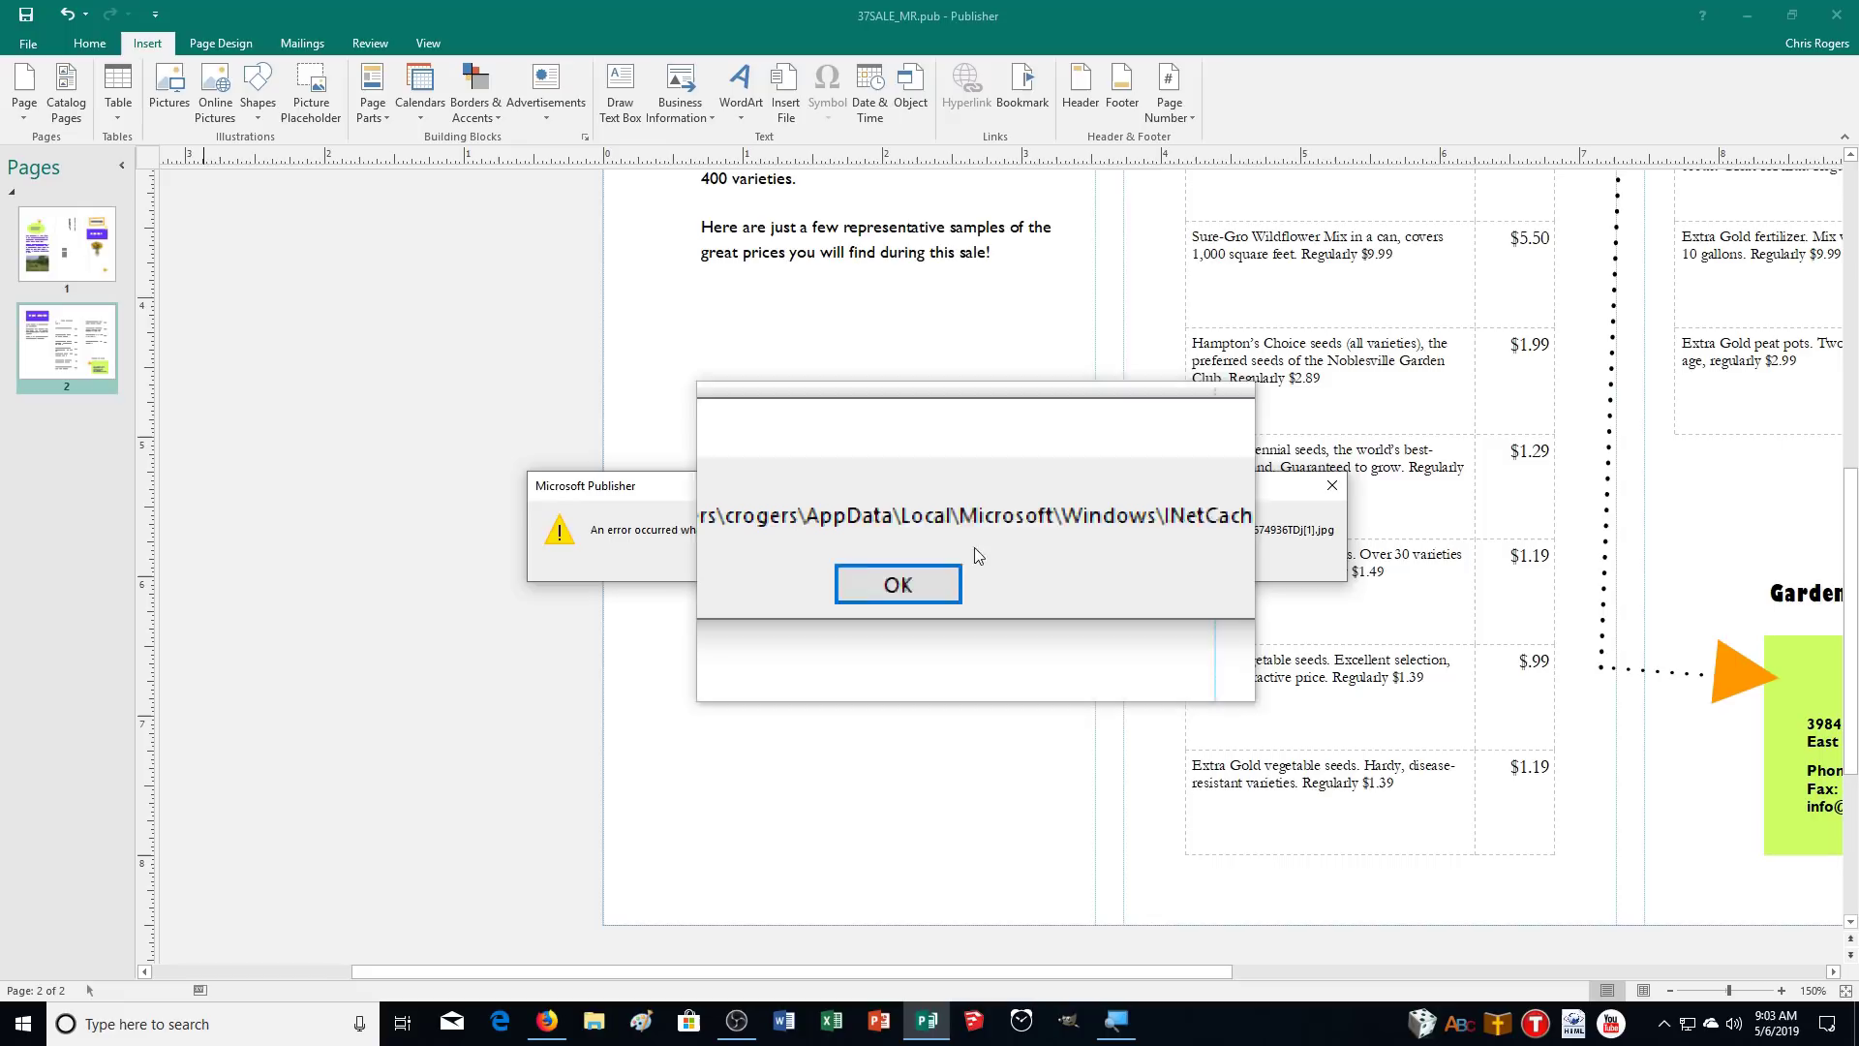
left_click(975, 548)
Switch to Firefox, find the purple, white and orange pansy picture from Bonnie Plants in the flowers image results, and copy the image
left_click(547, 1019)
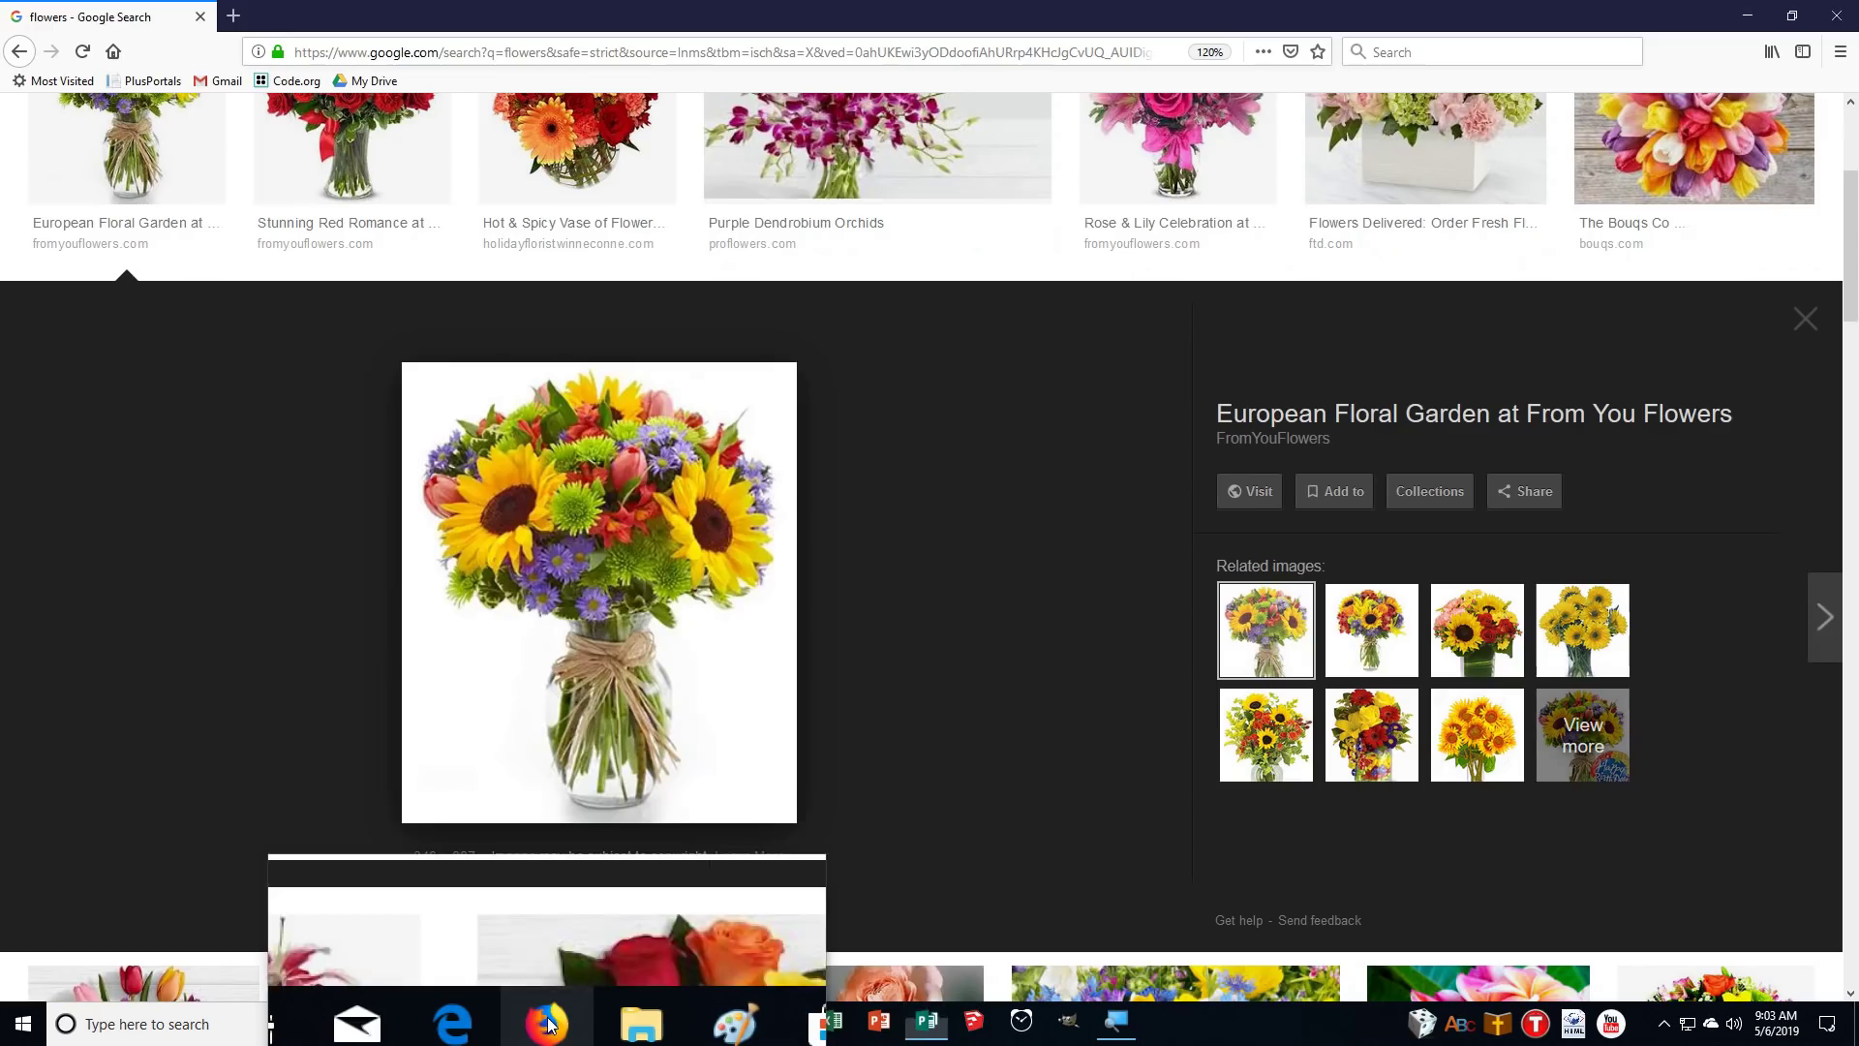
scroll(979, 667, "up", 4)
scroll(979, 666, "down", 10)
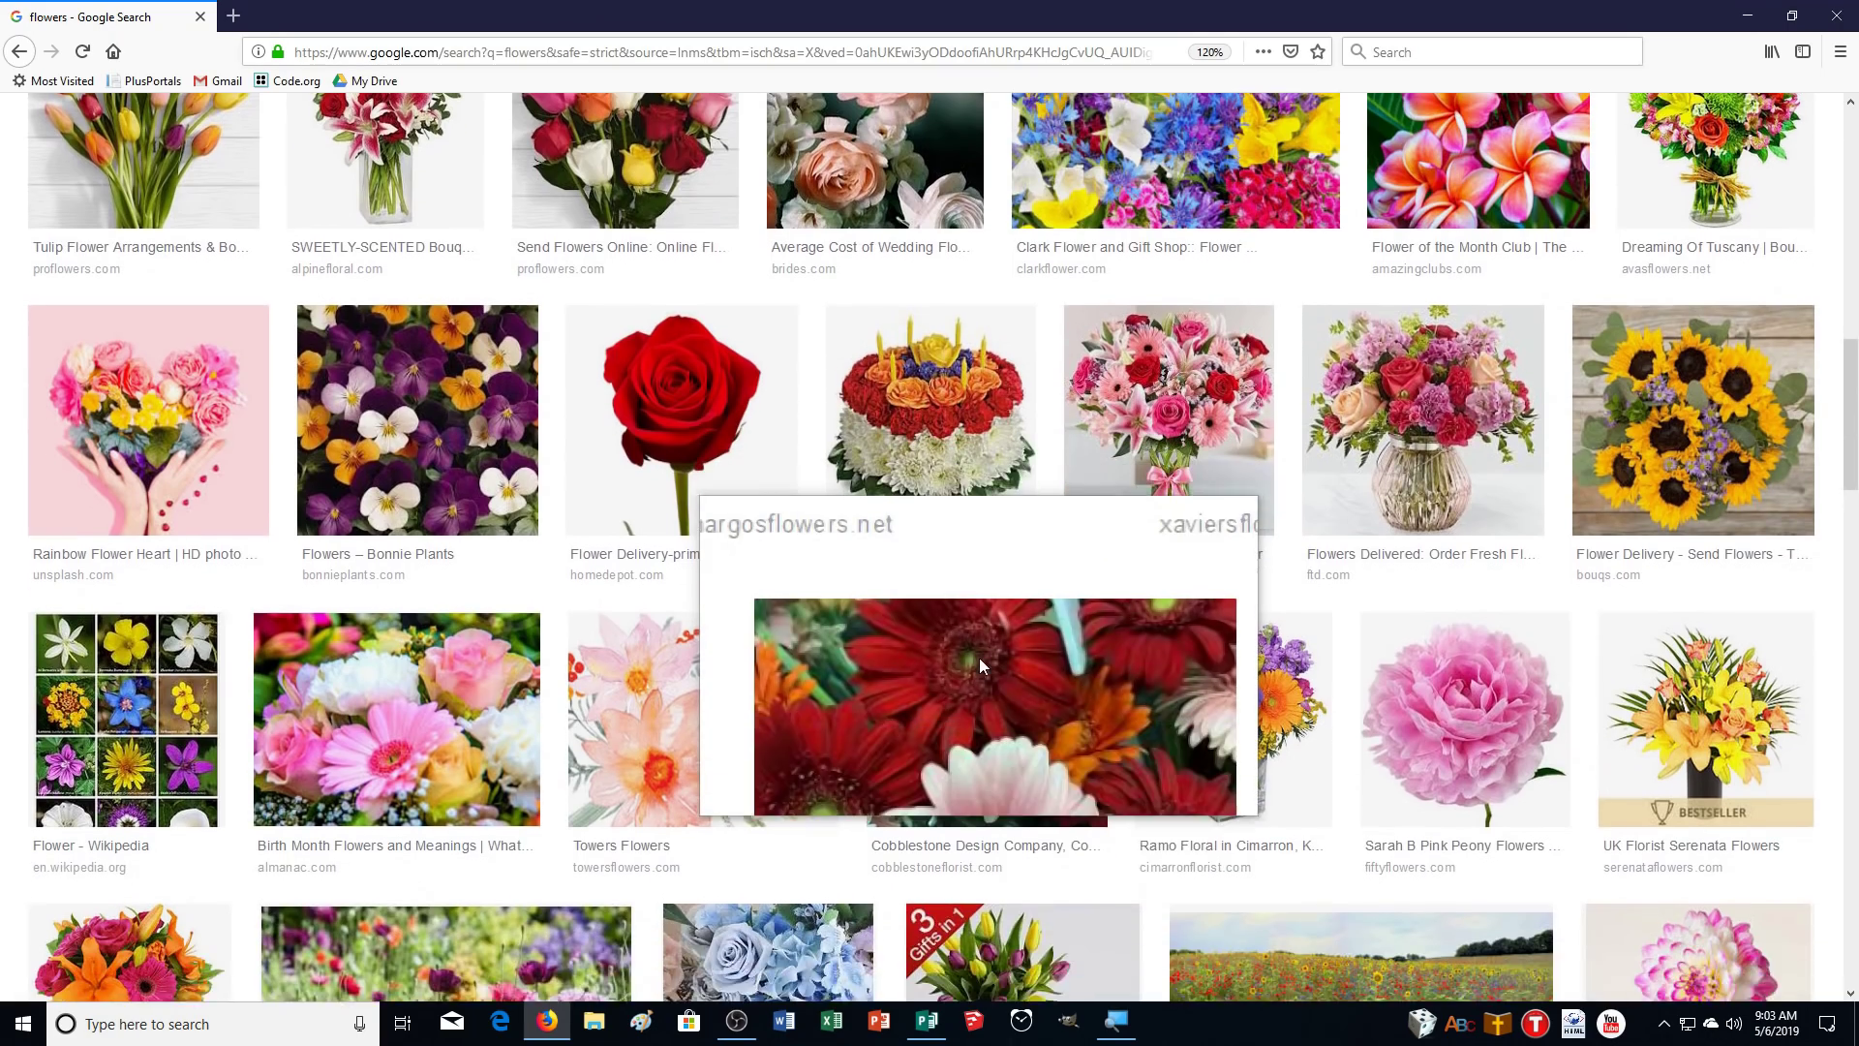
scroll(981, 664, "down", 3)
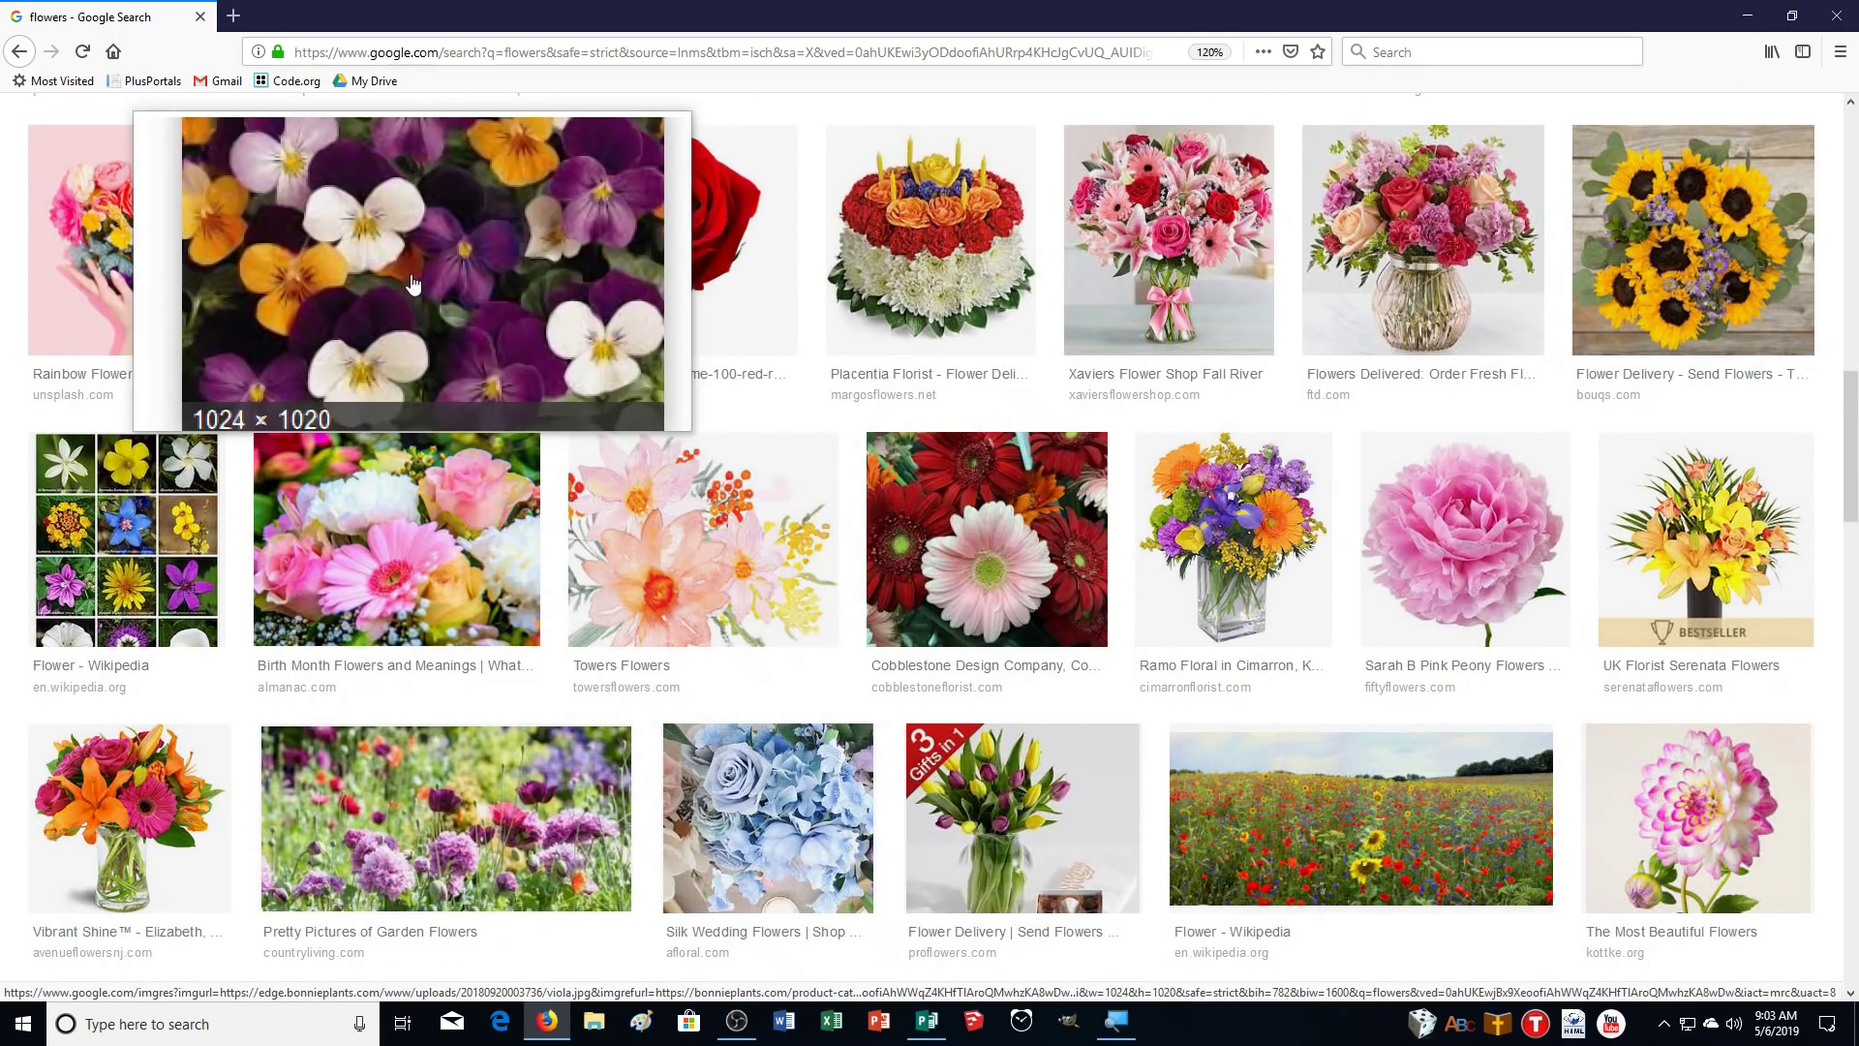
left_click(360, 203)
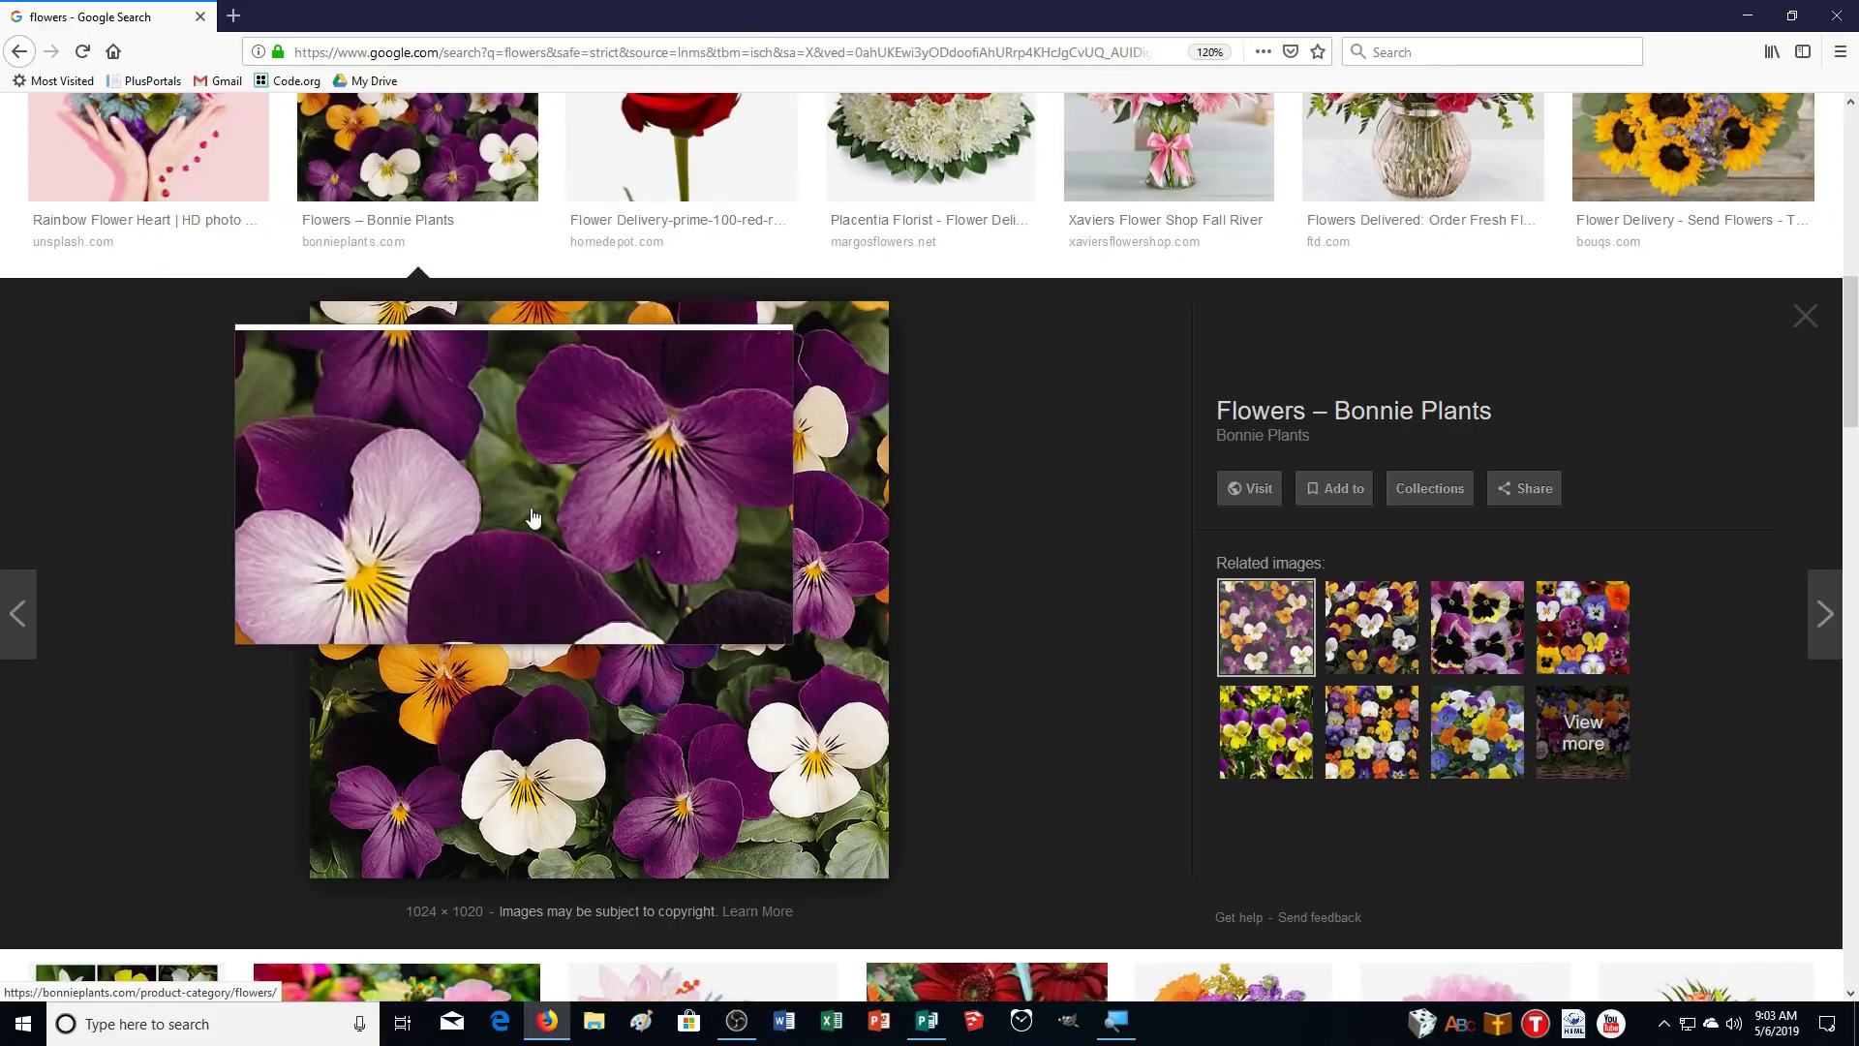
right_click(536, 516)
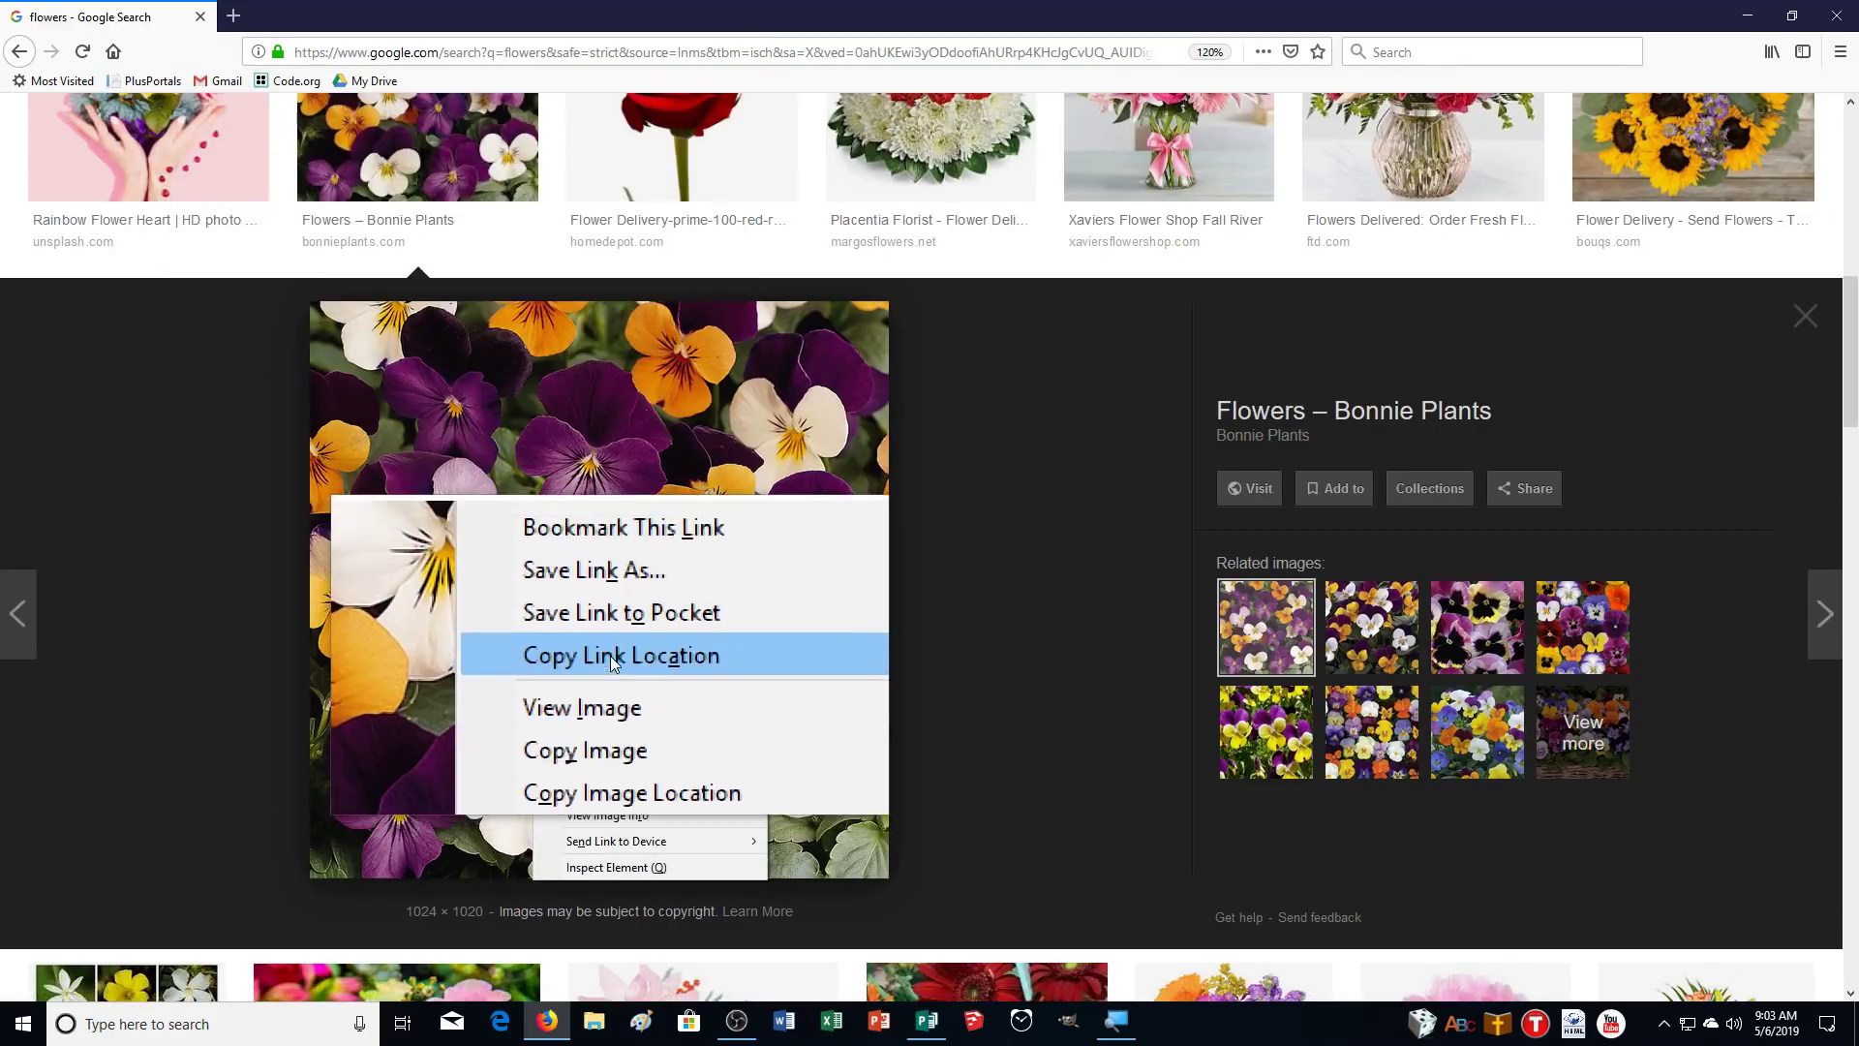
left_click(585, 699)
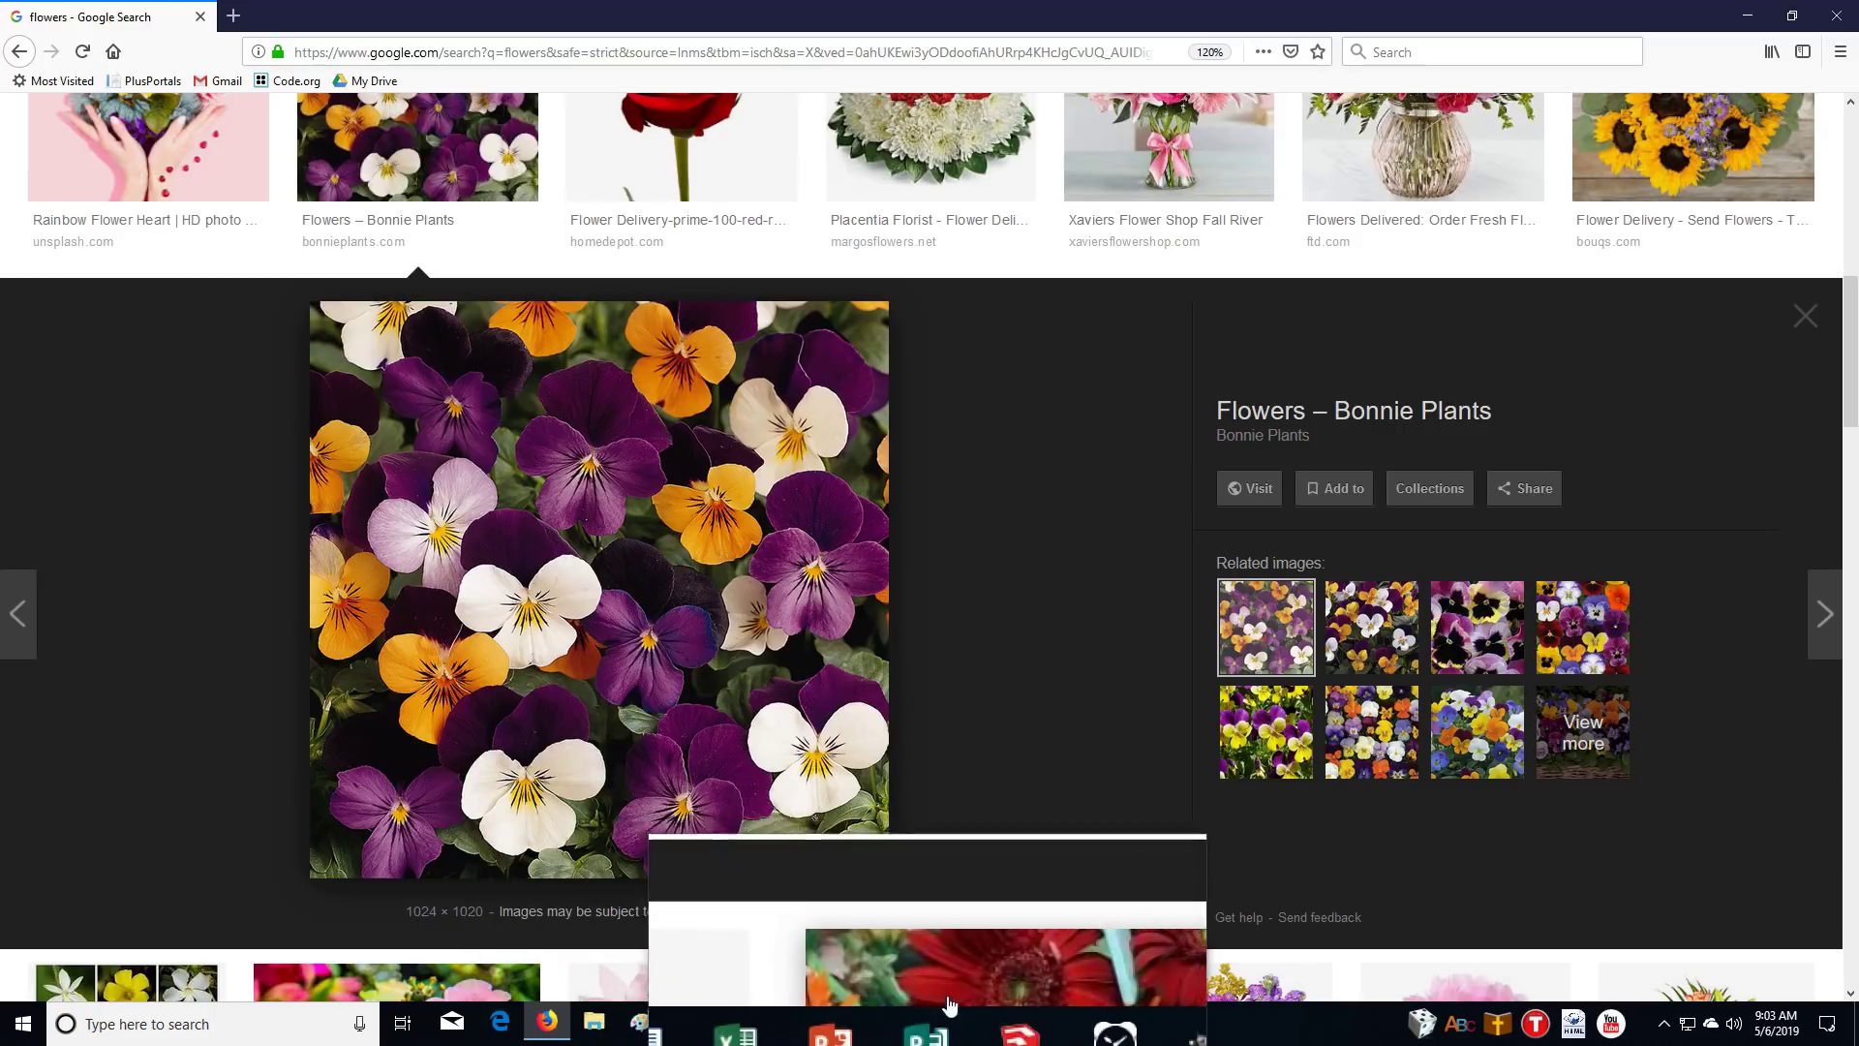
Switch back to Publisher and paste the copied pansy picture onto page 2 of the brochure
left_click(927, 1021)
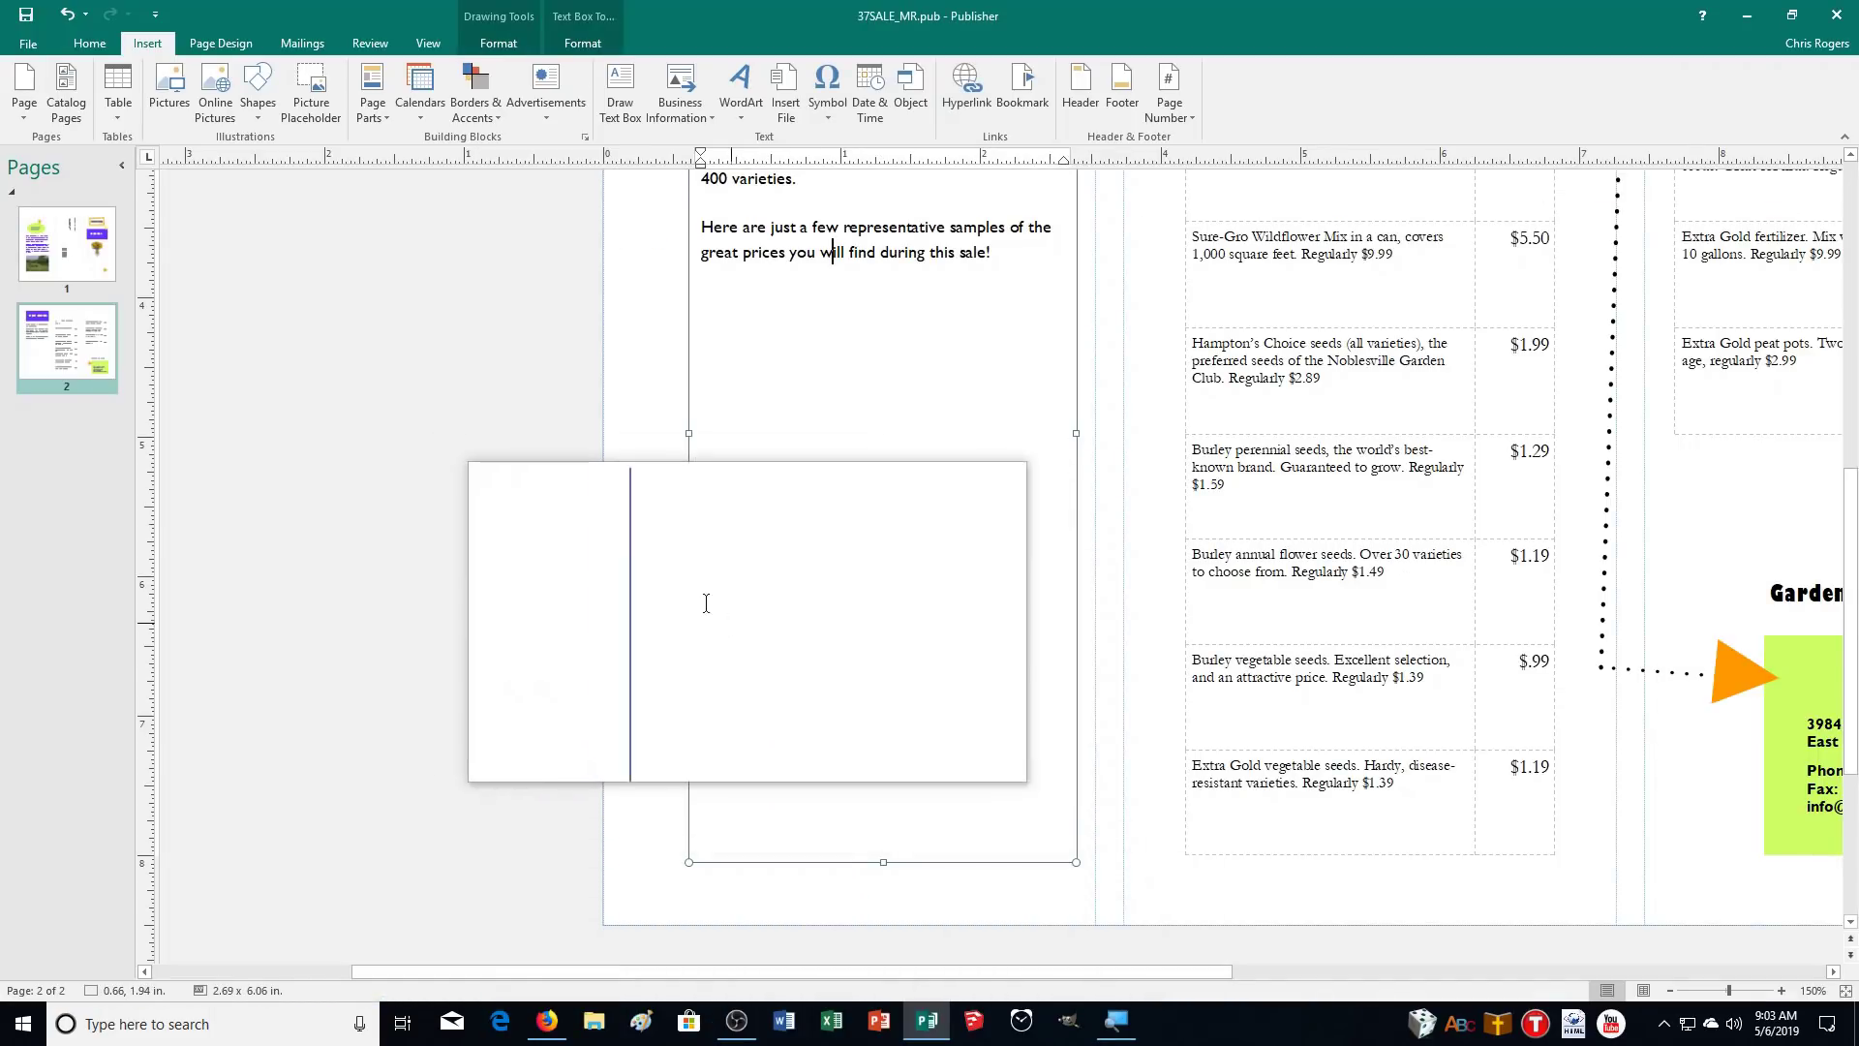
left_click(673, 590)
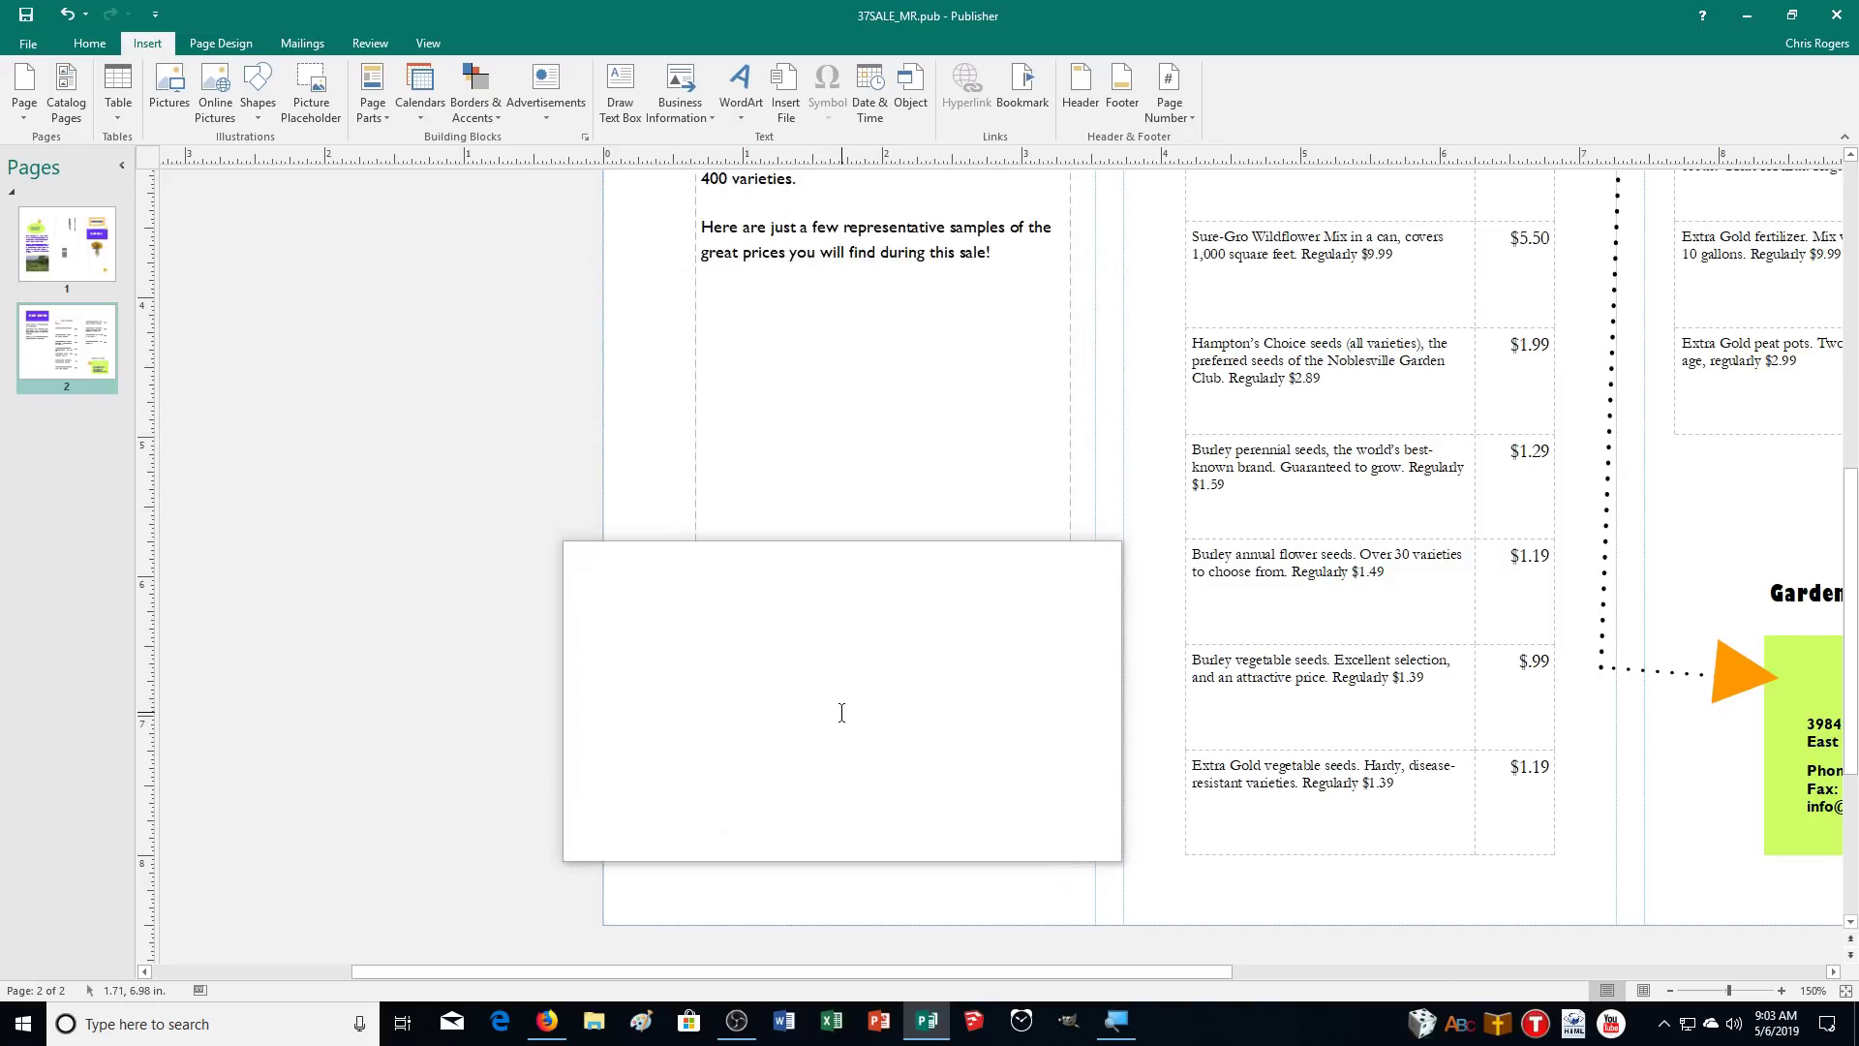
key("ctrl+v")
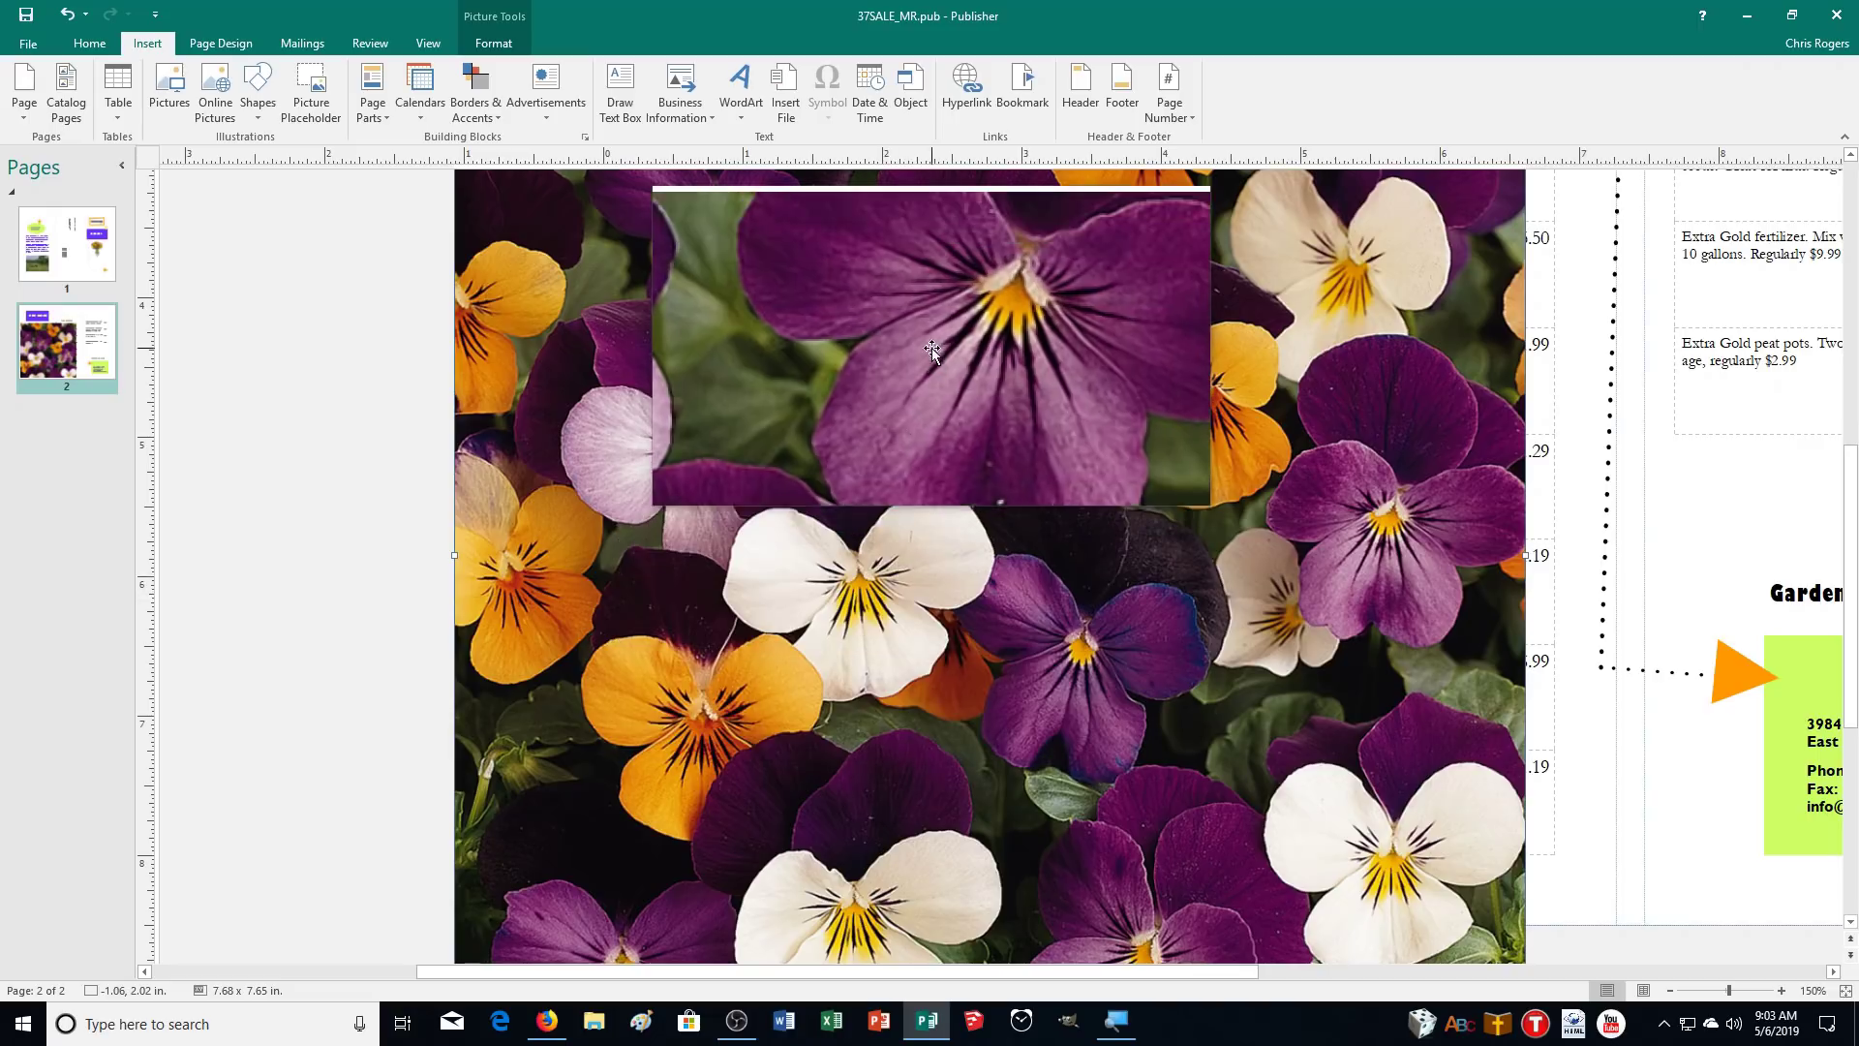
Scale the pansy picture down to about 2.19 by 2.18 in and place it in the empty area beneath the "great prices" paragraph
left_click_drag(930, 339, 939, 536)
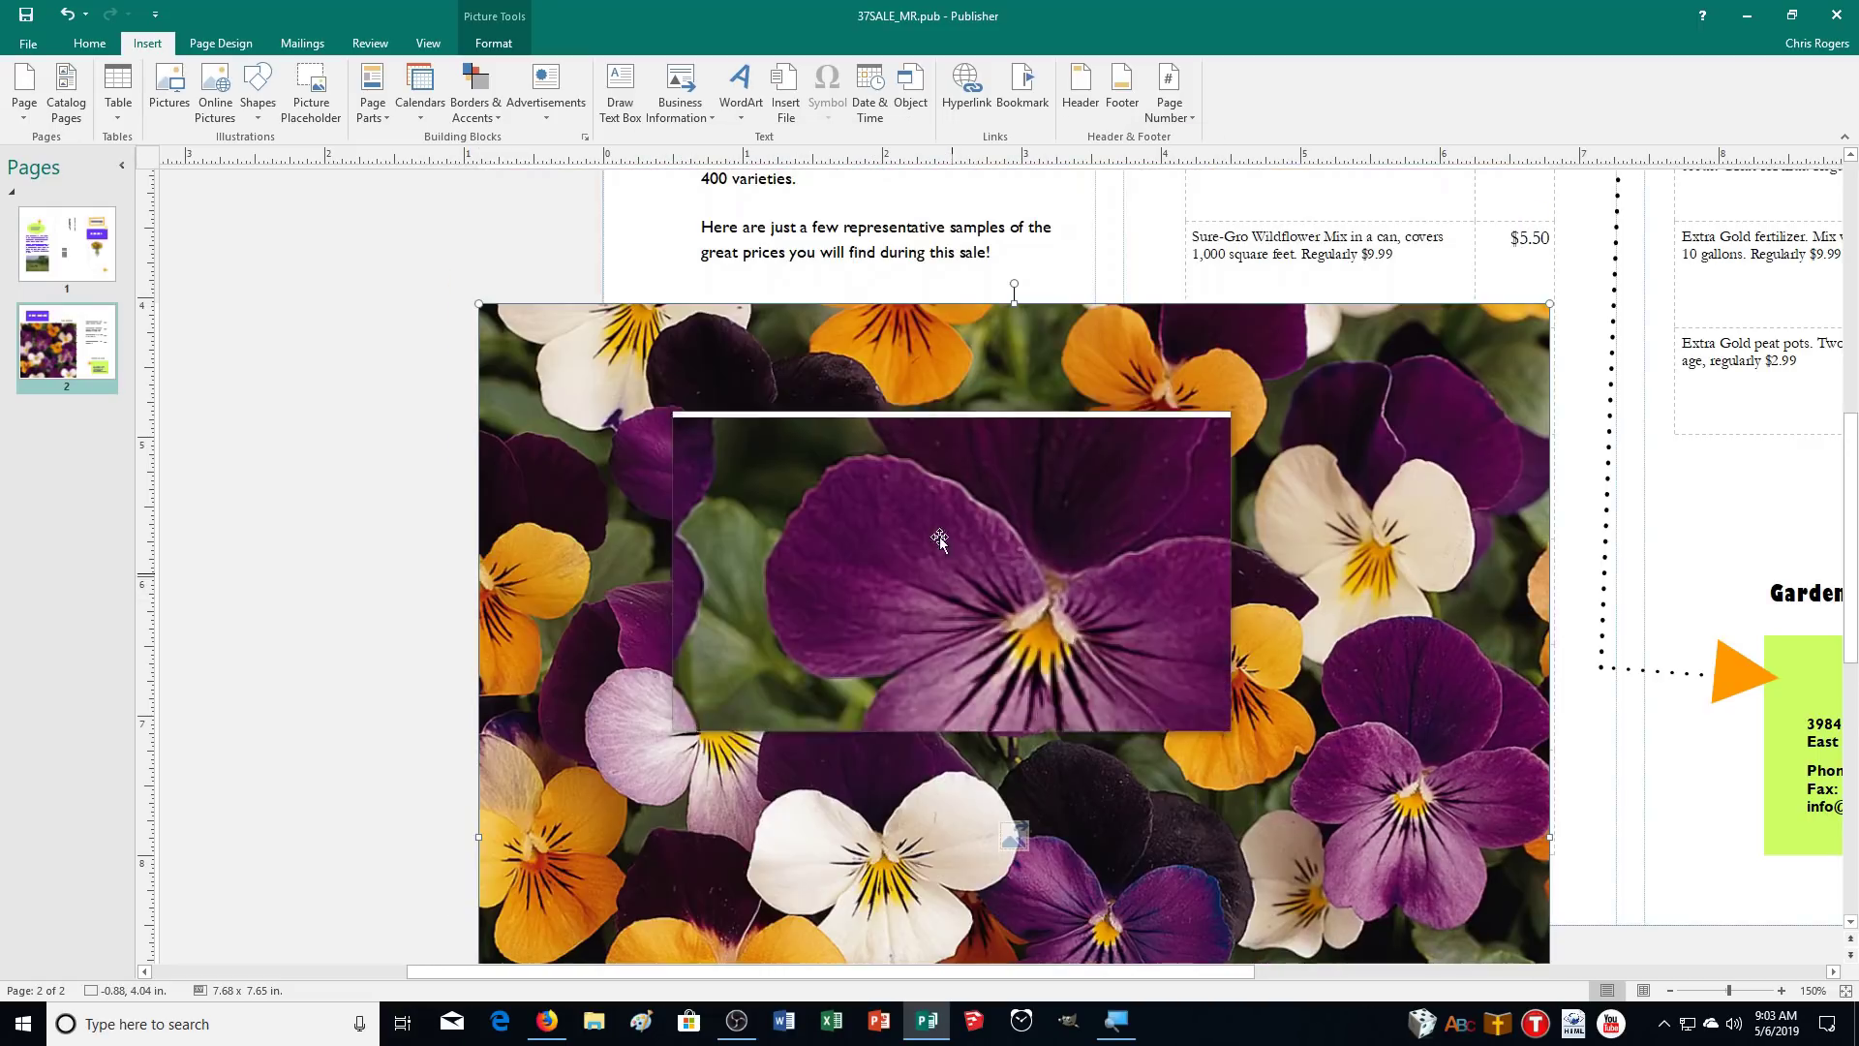
left_click_drag(770, 546, 1252, 874)
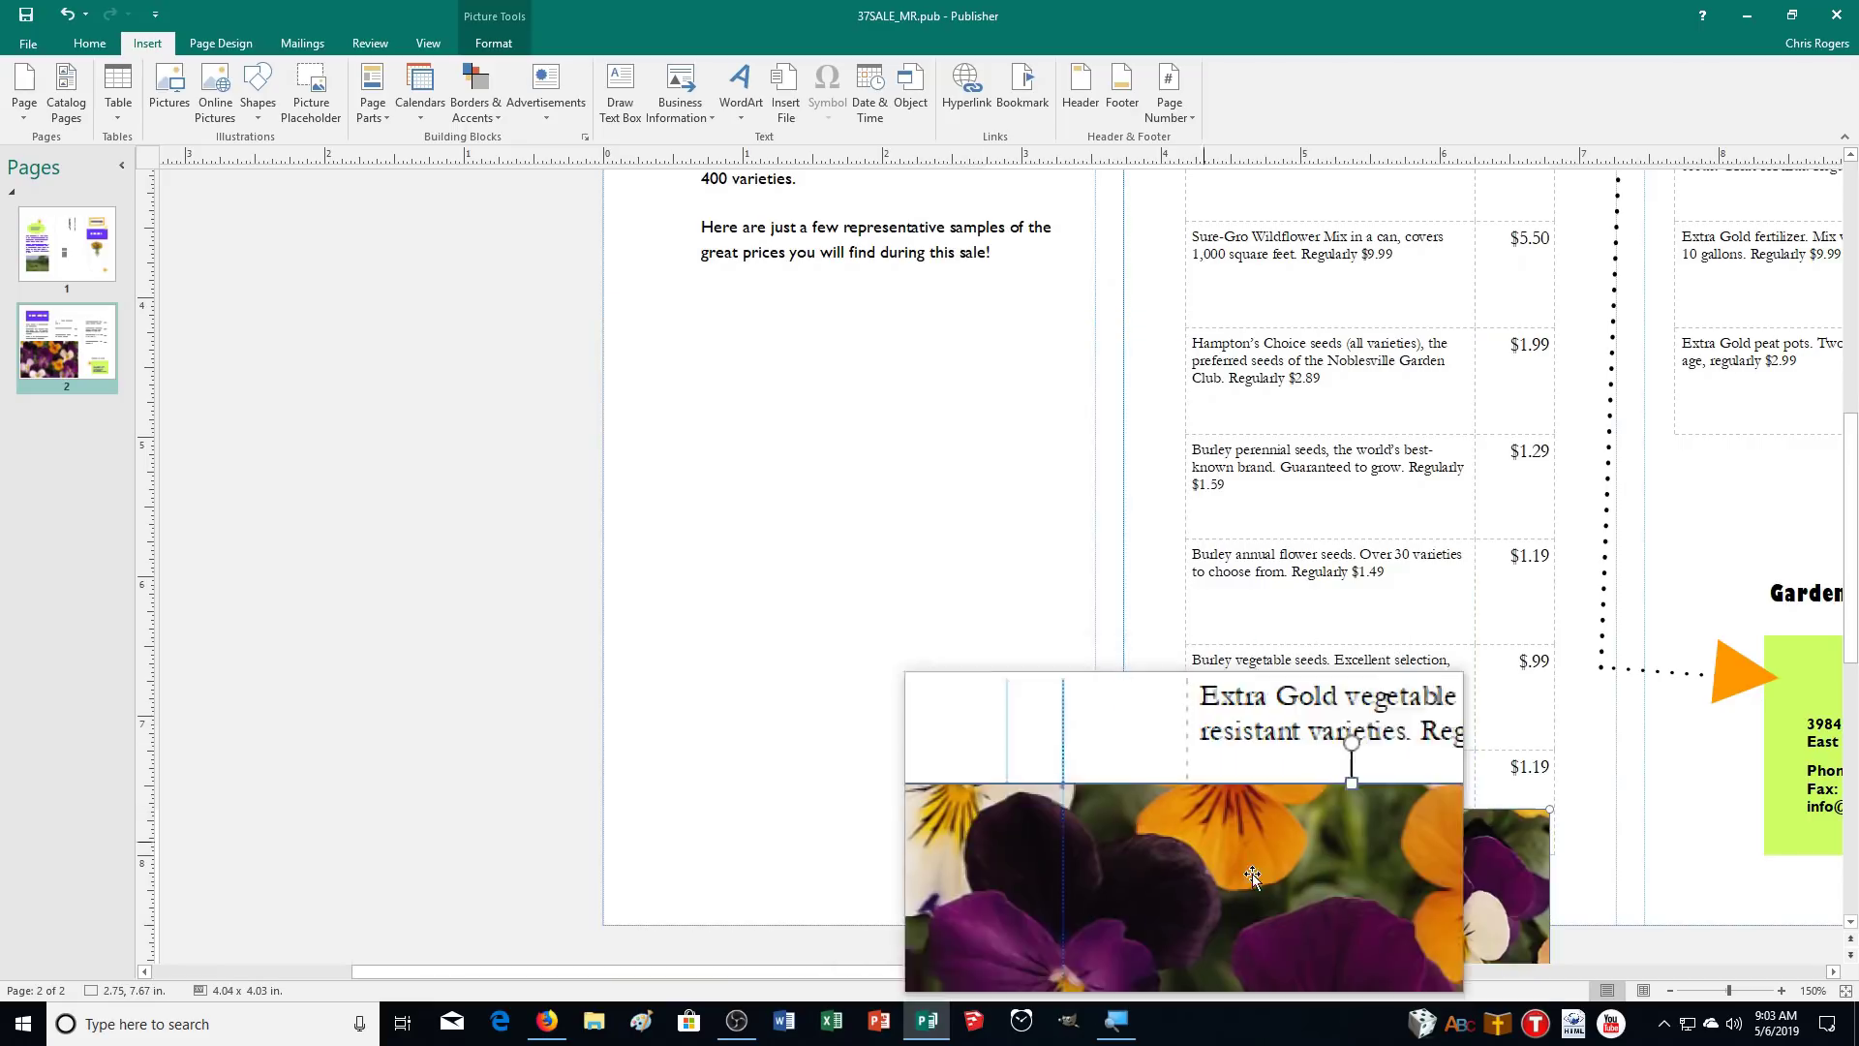
left_click_drag(1272, 730, 867, 600)
left_click_drag(1065, 794, 937, 568)
key("super+plus")
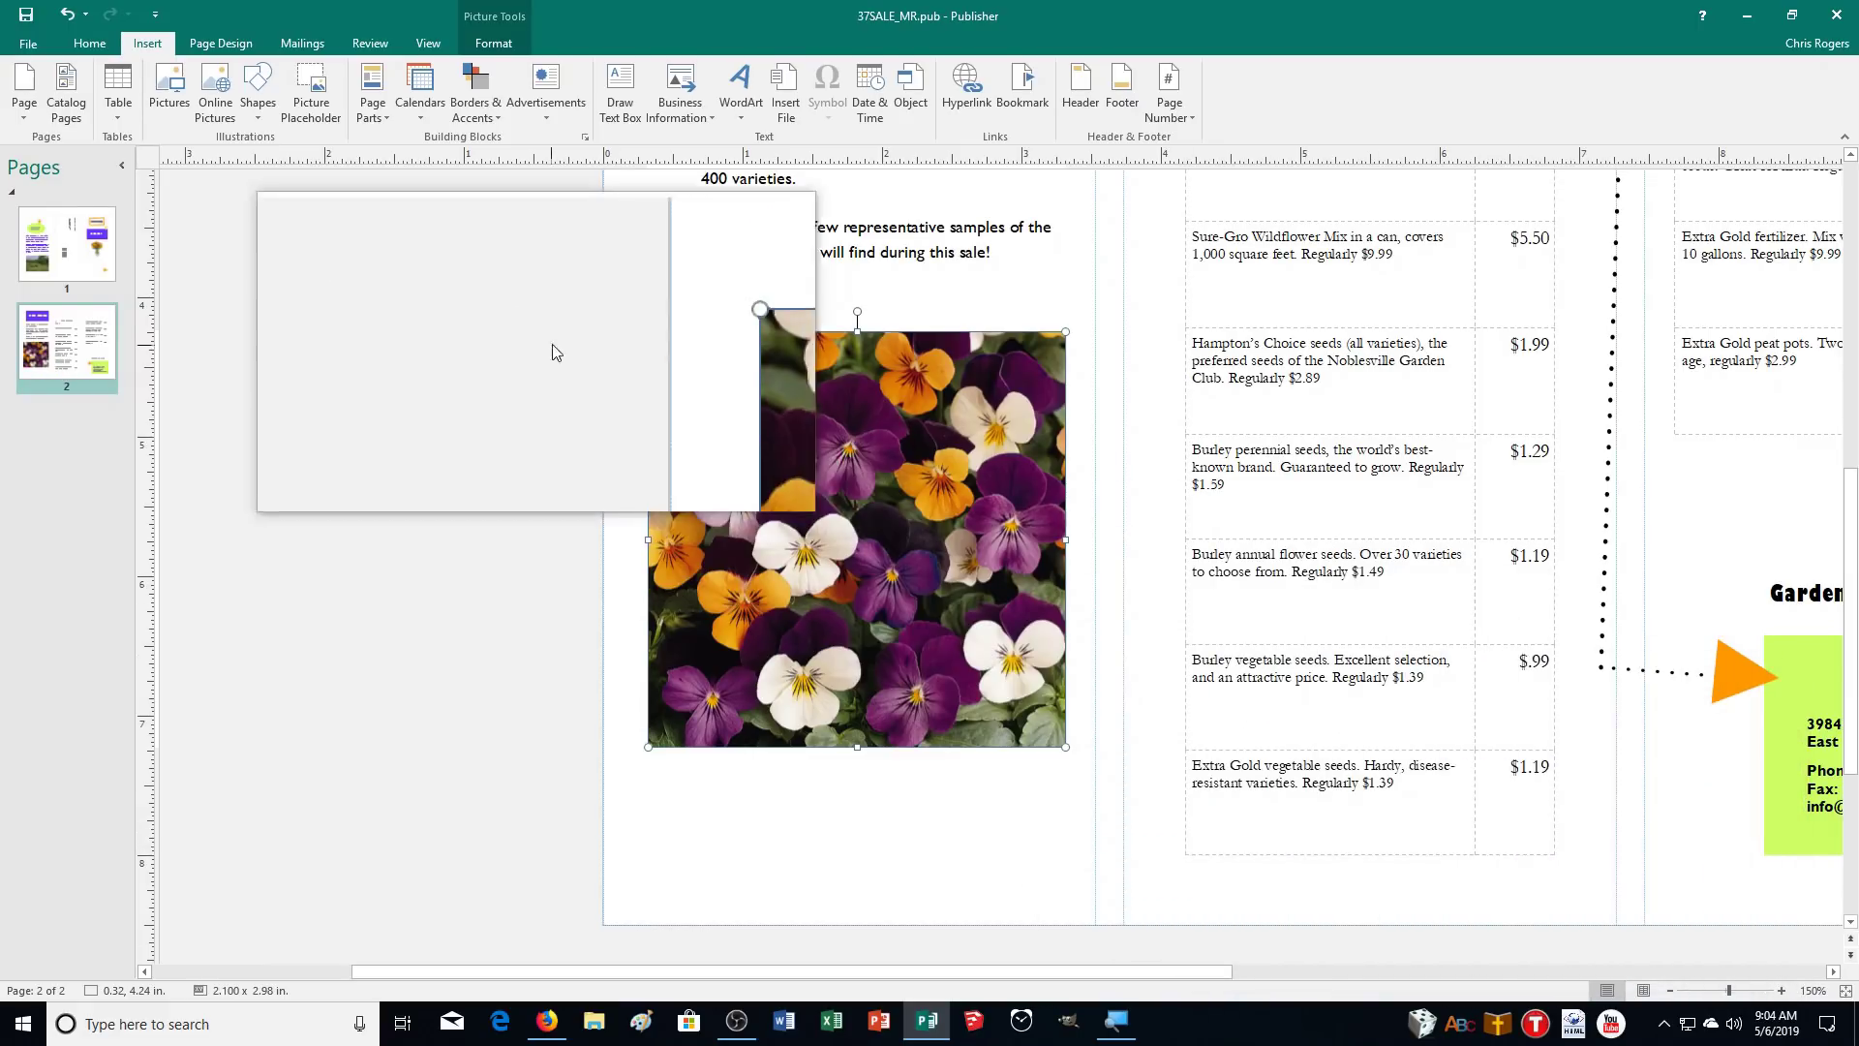
left_click_drag(648, 330, 677, 360)
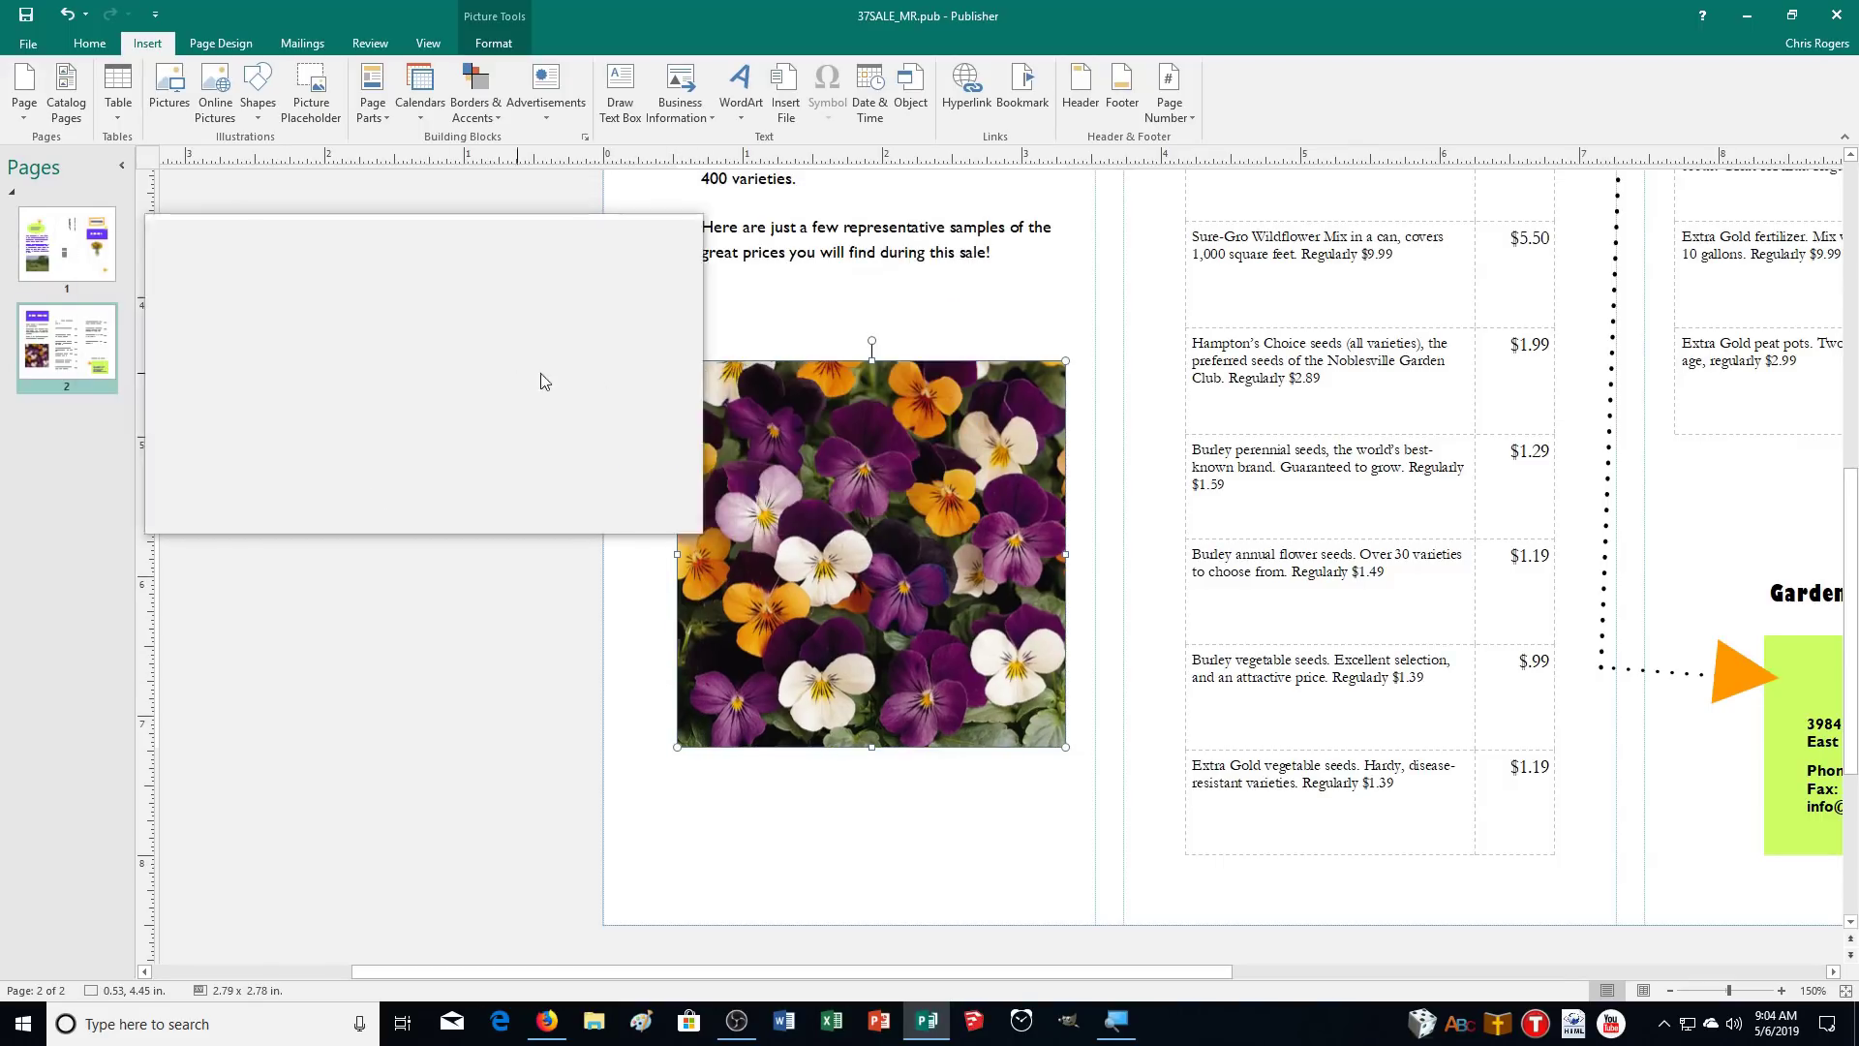
left_click_drag(677, 361, 707, 390)
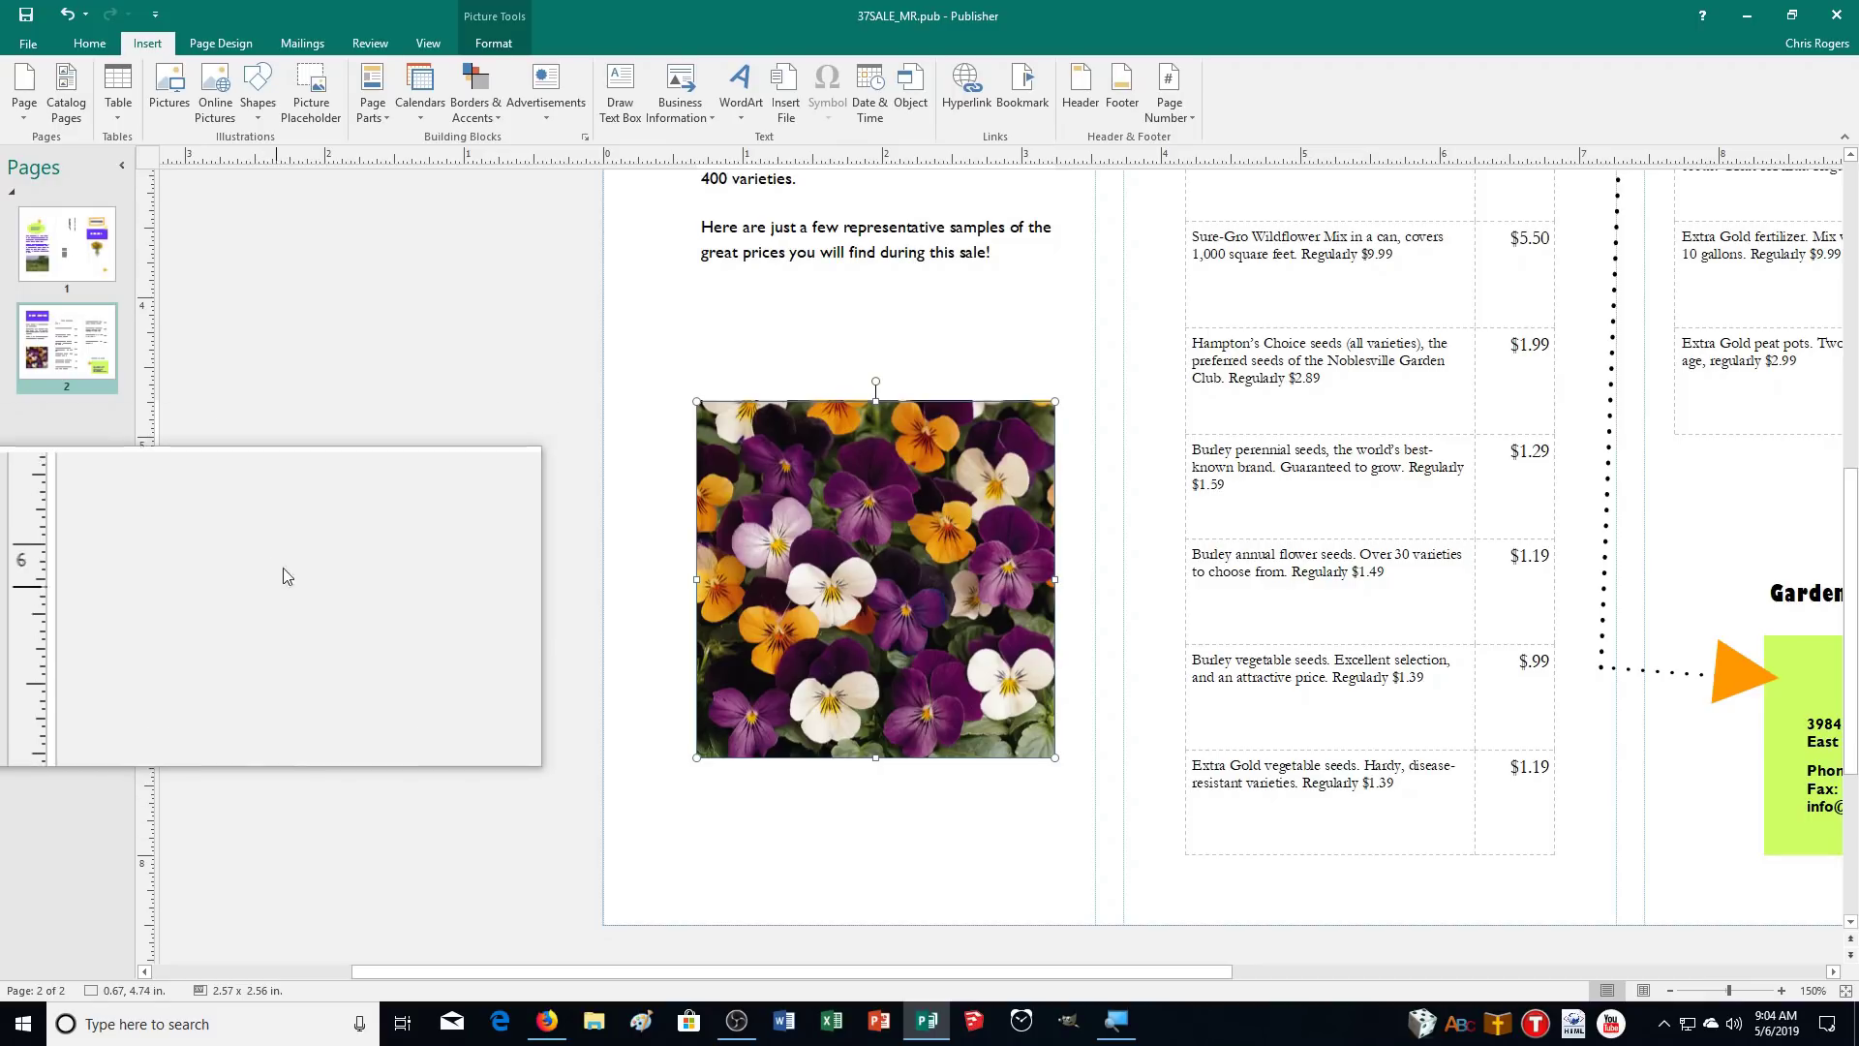
left_click_drag(695, 401, 772, 458)
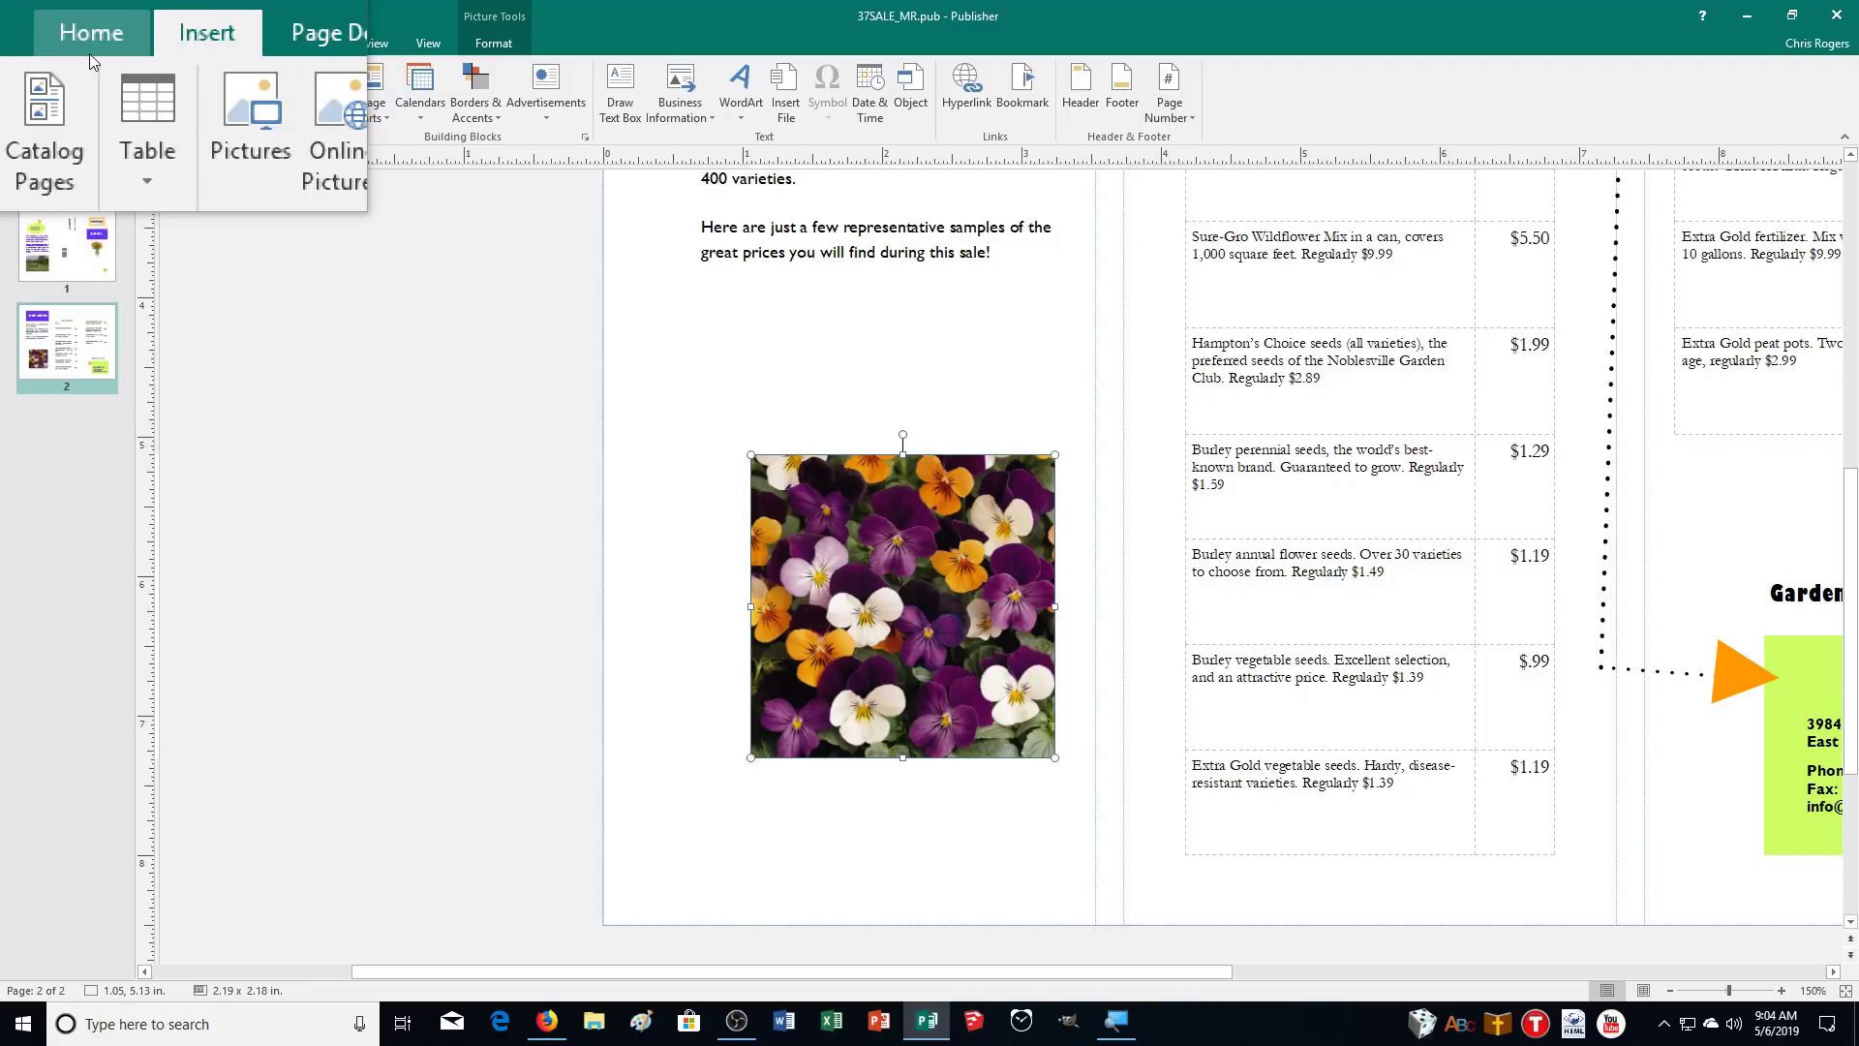
Draw a rounded rectangle about 2.70 in wide and 2.87 in high around the pansy picture
left_click(275, 83)
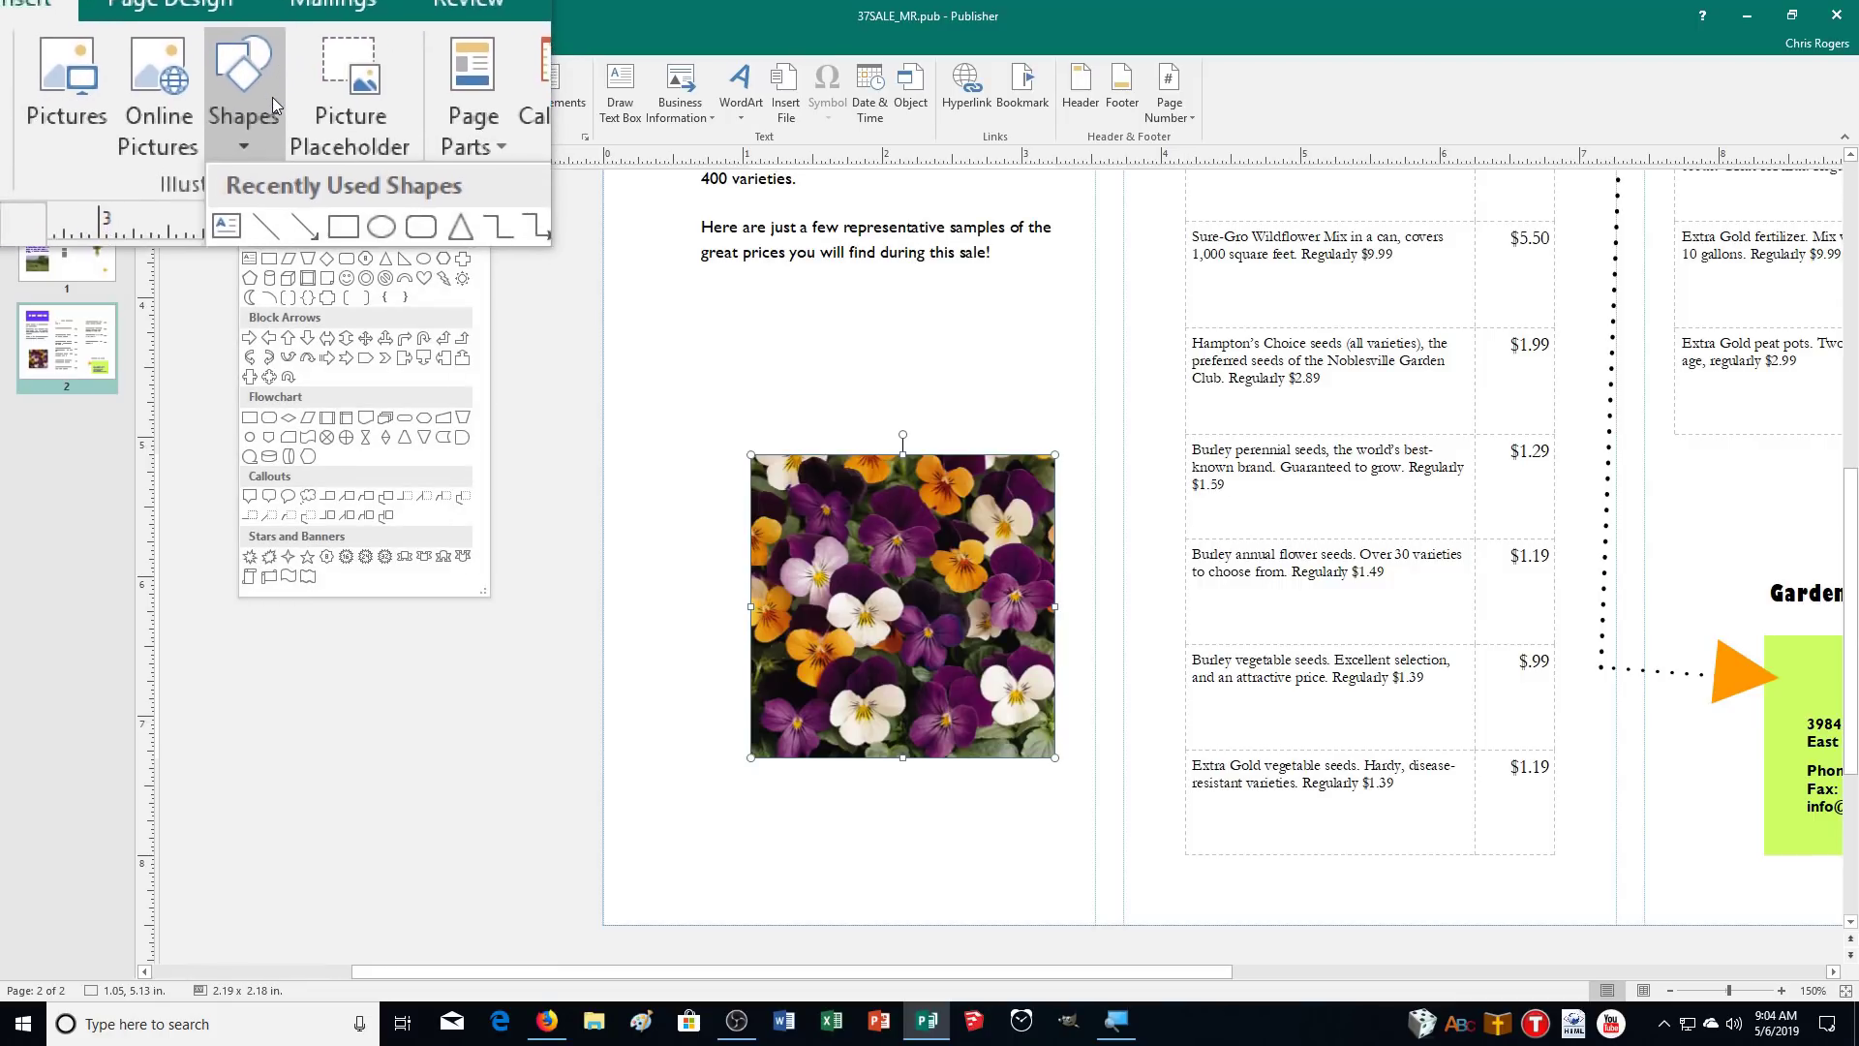
left_click(348, 162)
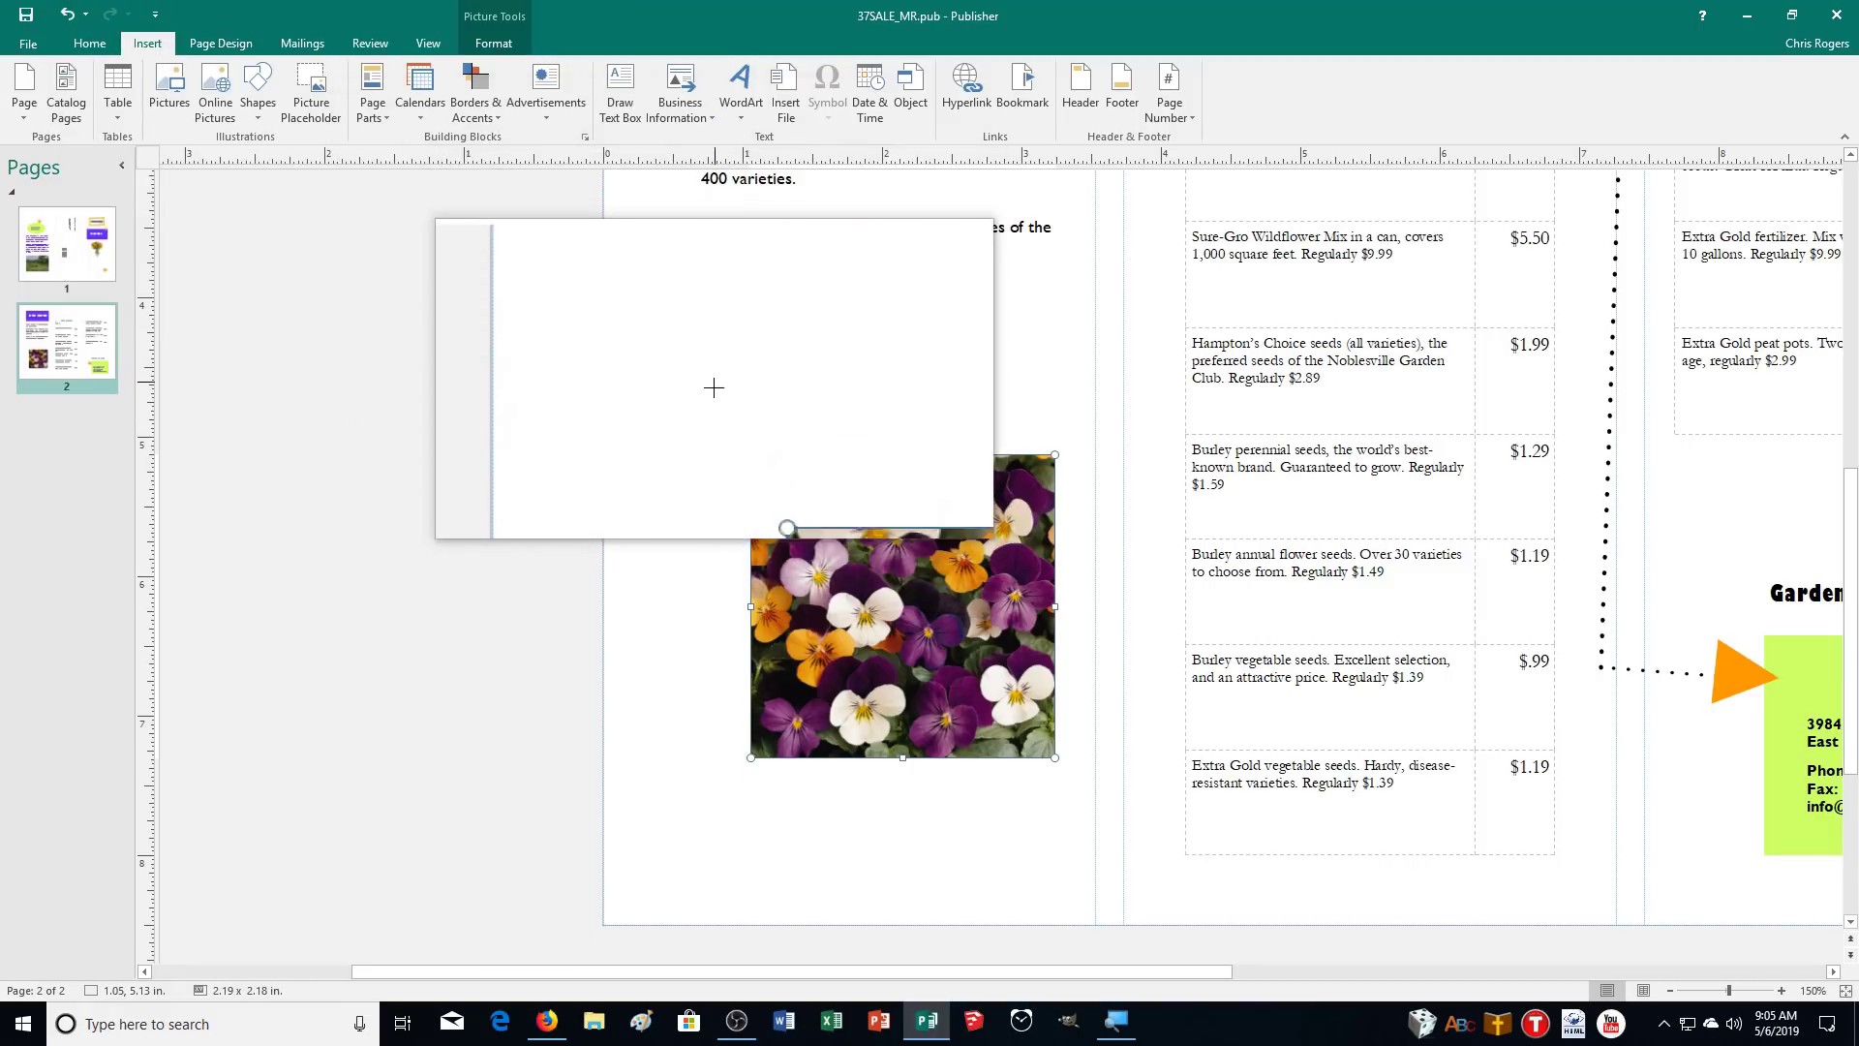
left_click_drag(712, 410, 1089, 810)
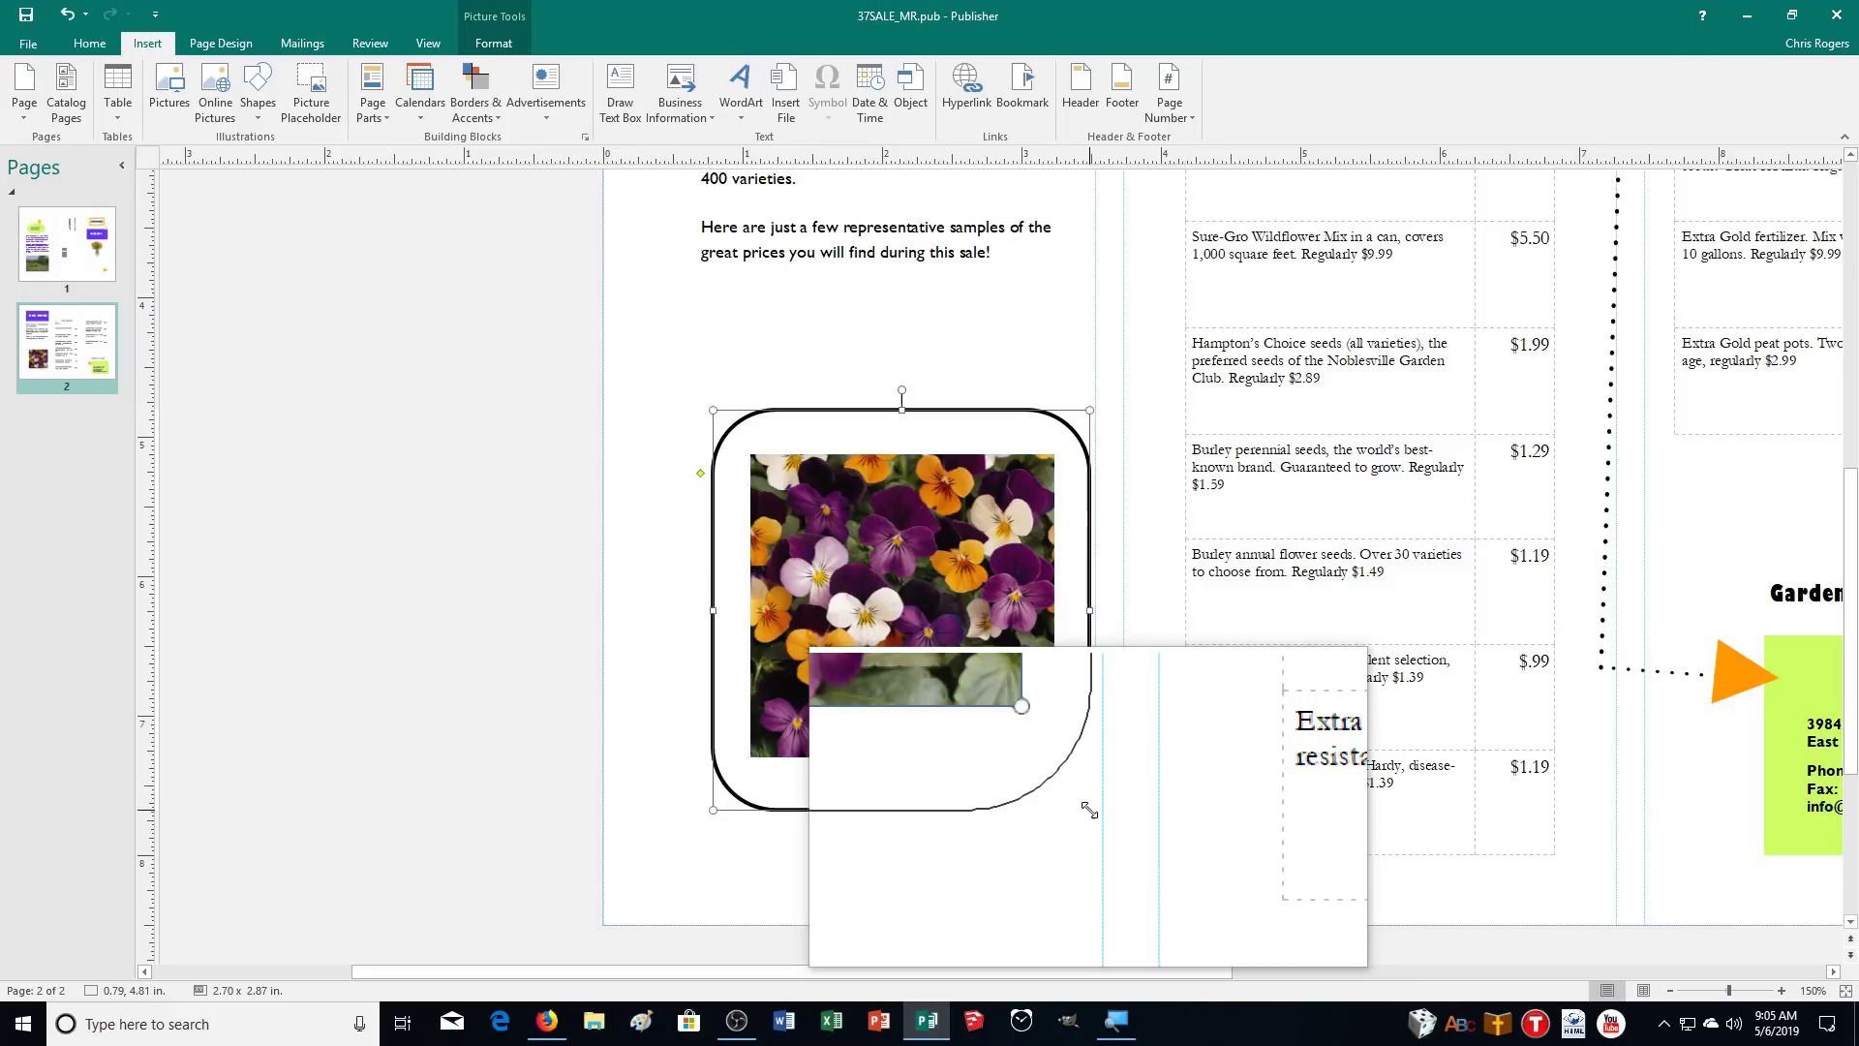
left_click_drag(1089, 810, 1089, 810)
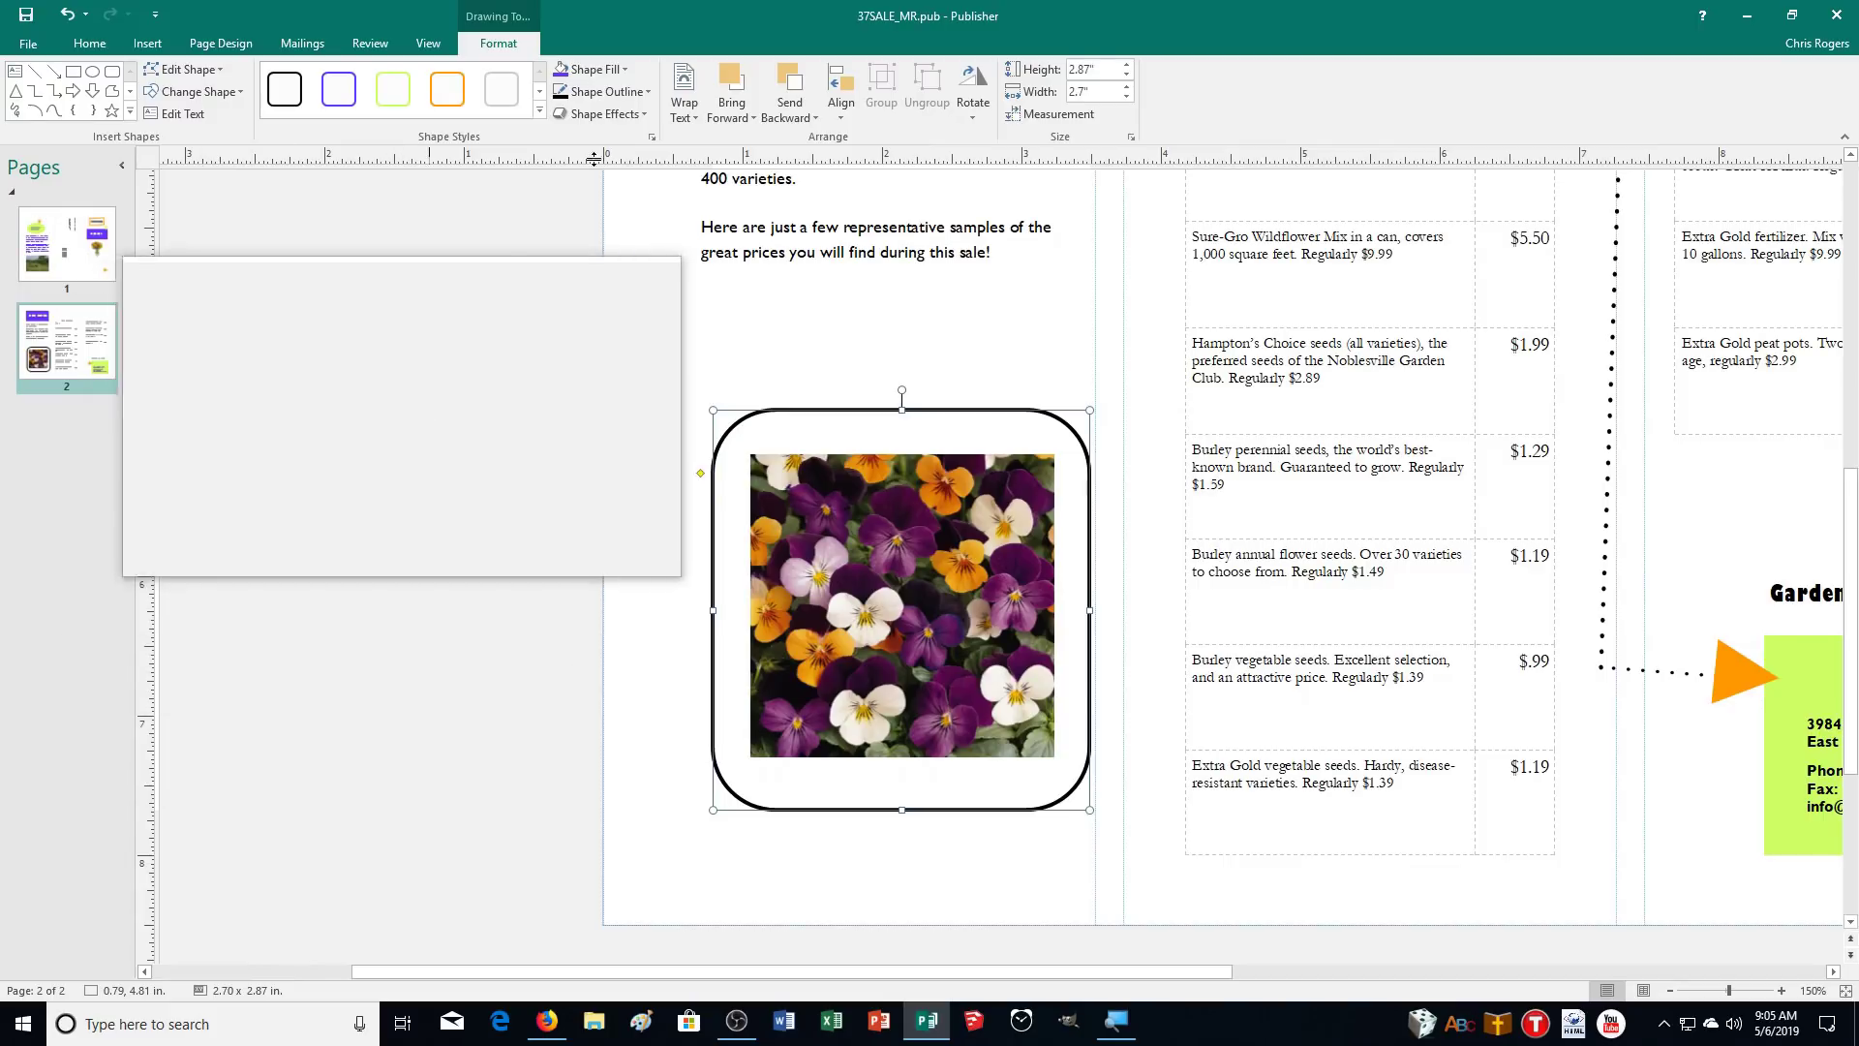
Send the rounded rectangle behind the pansy picture and move the paragraph's text box behind the rectangle
left_click(589, 70)
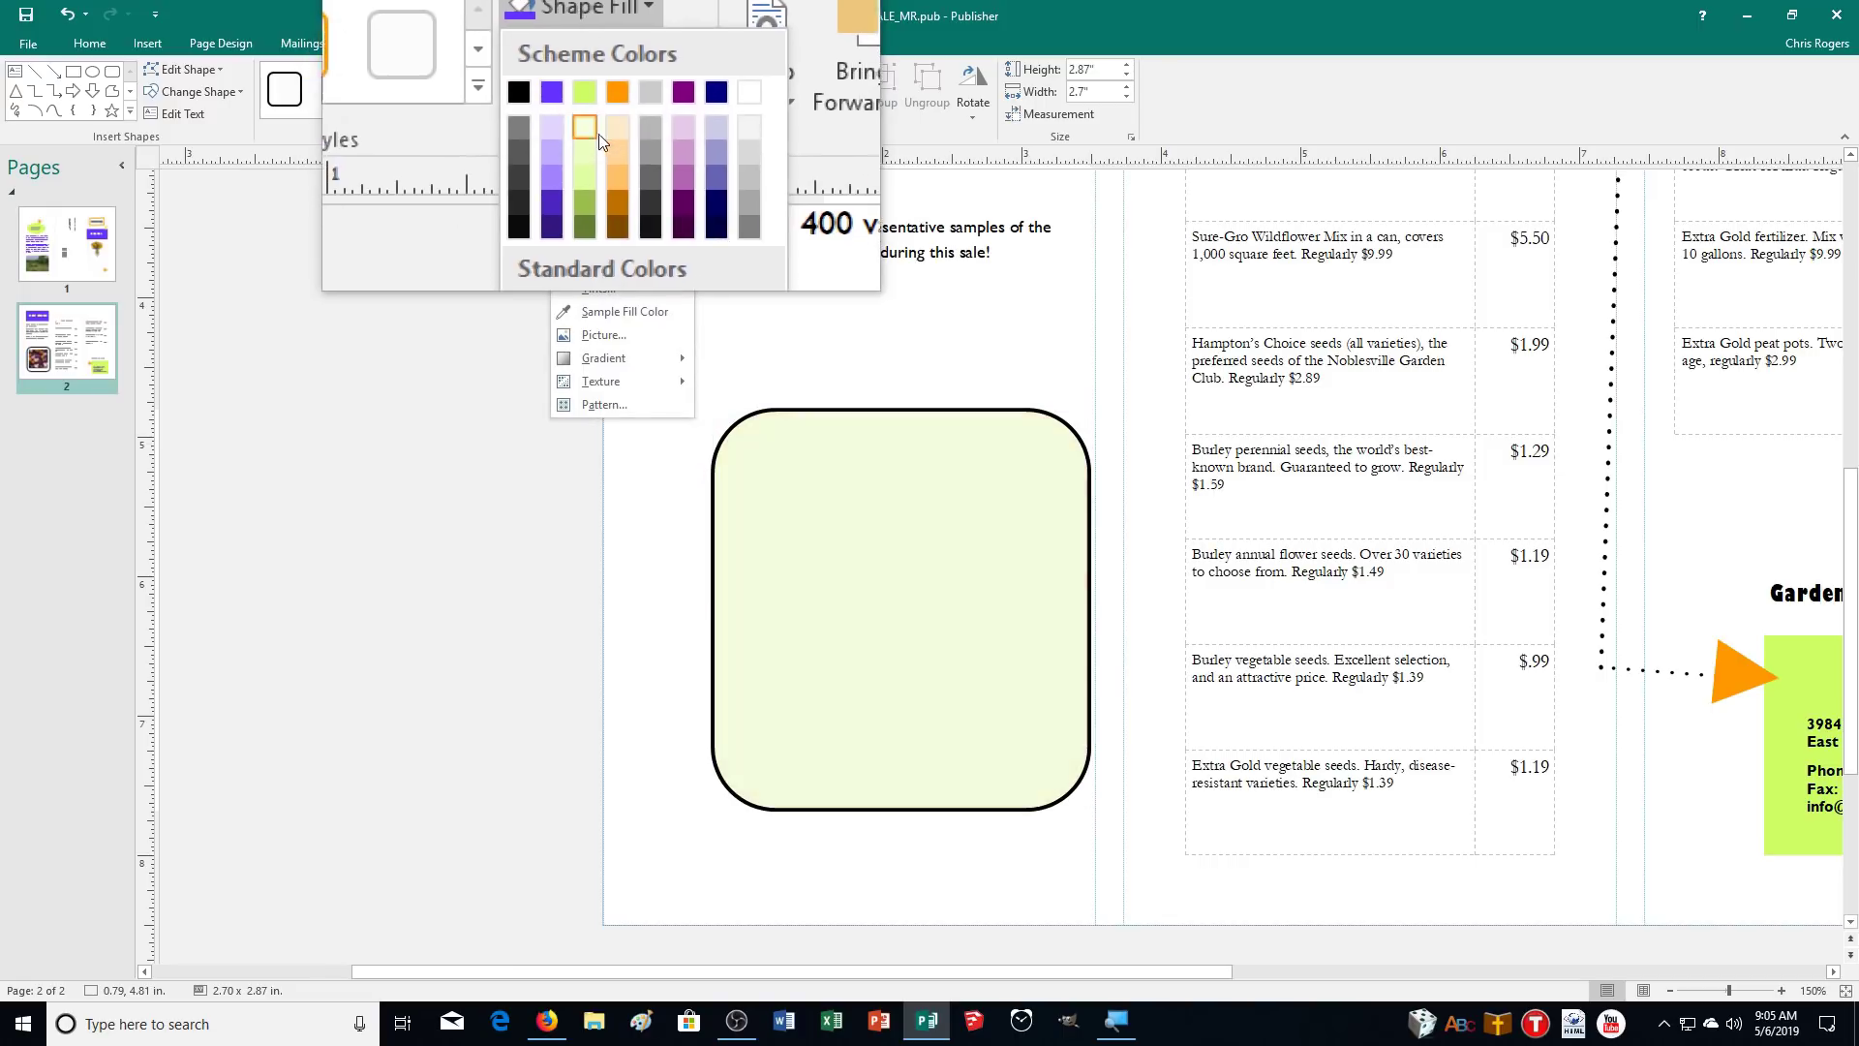
left_click(589, 67)
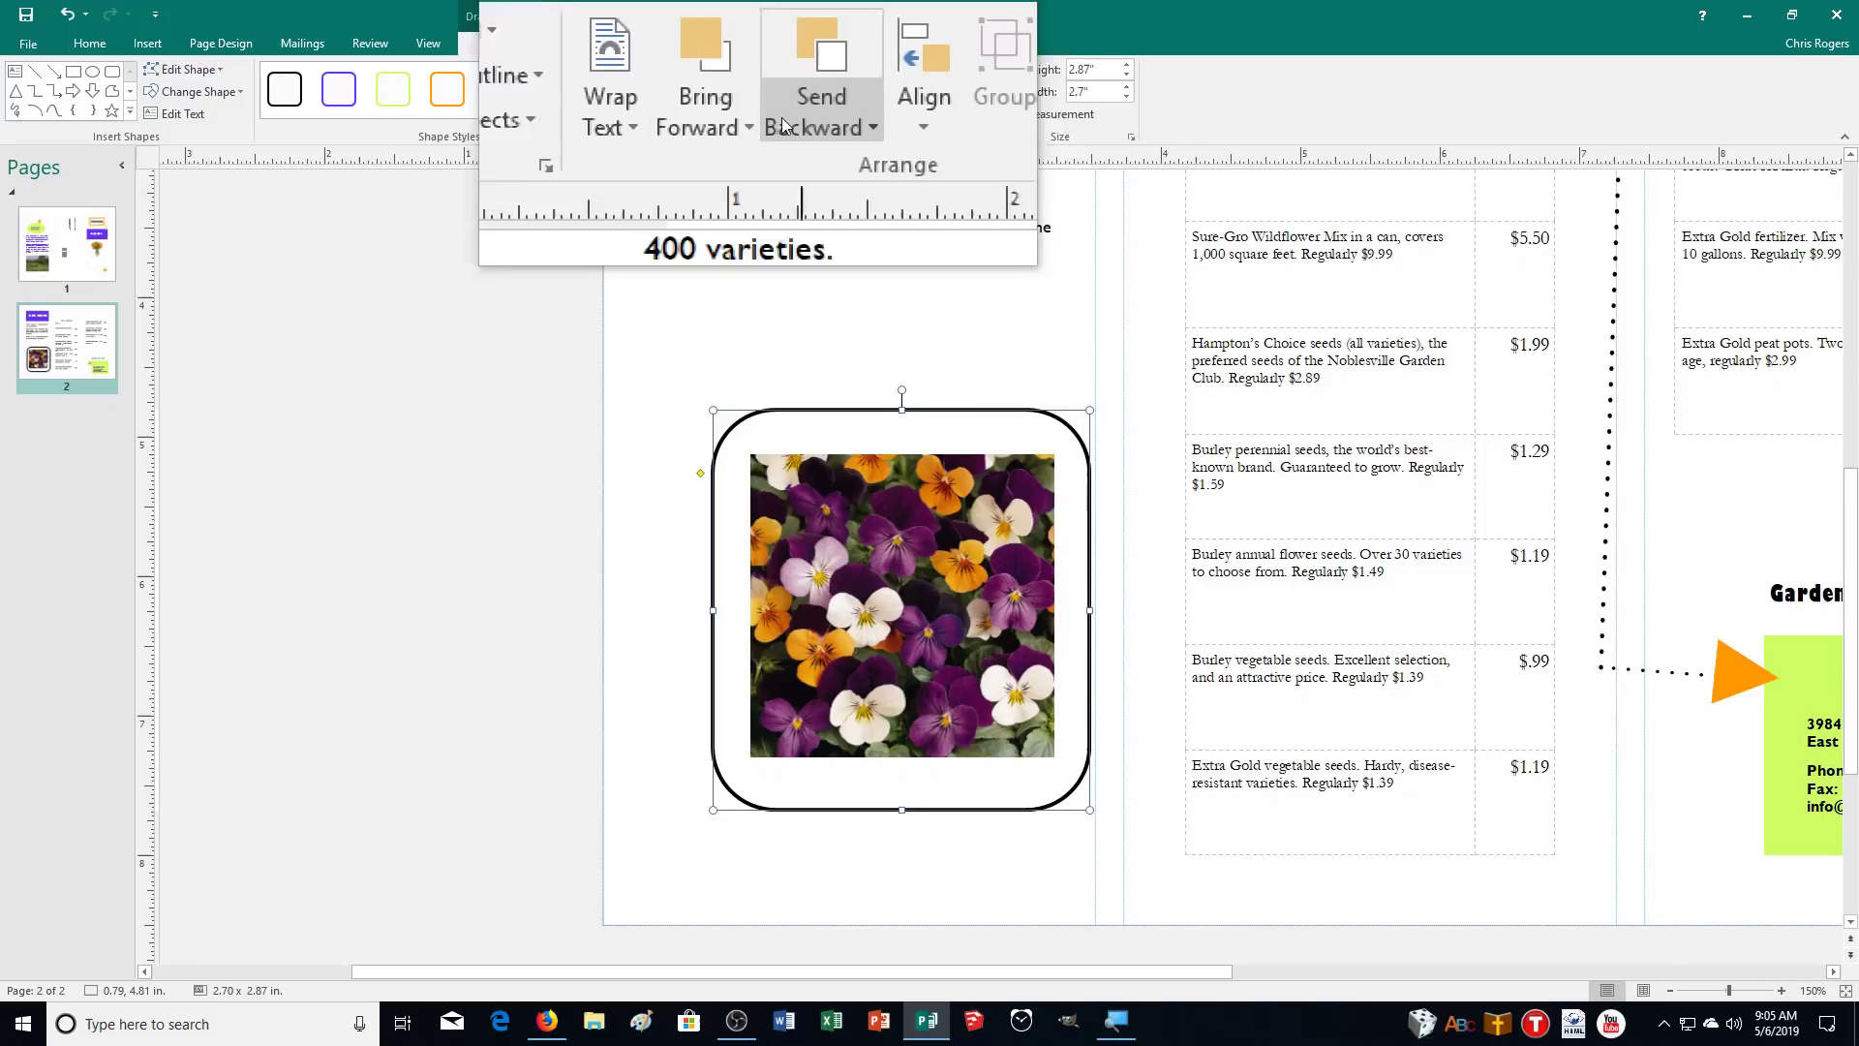
left_click(792, 118)
left_click(812, 161)
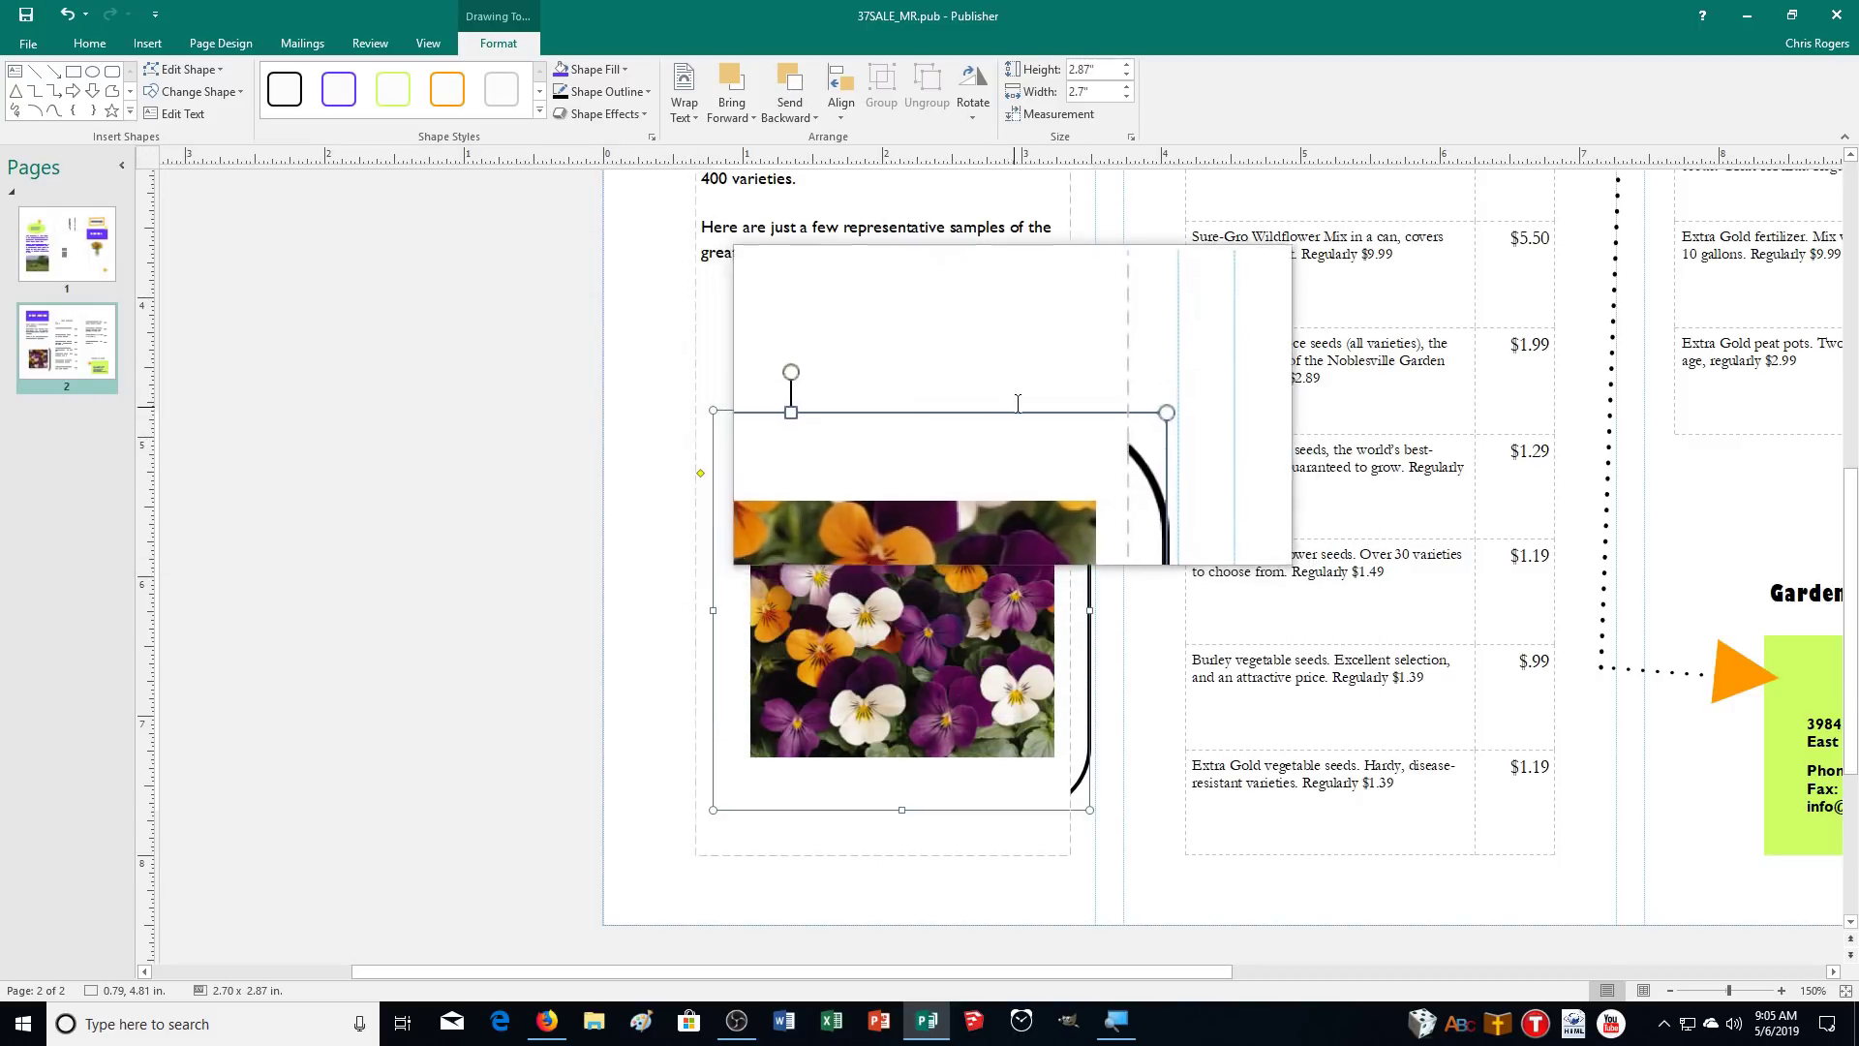
left_click(1066, 386)
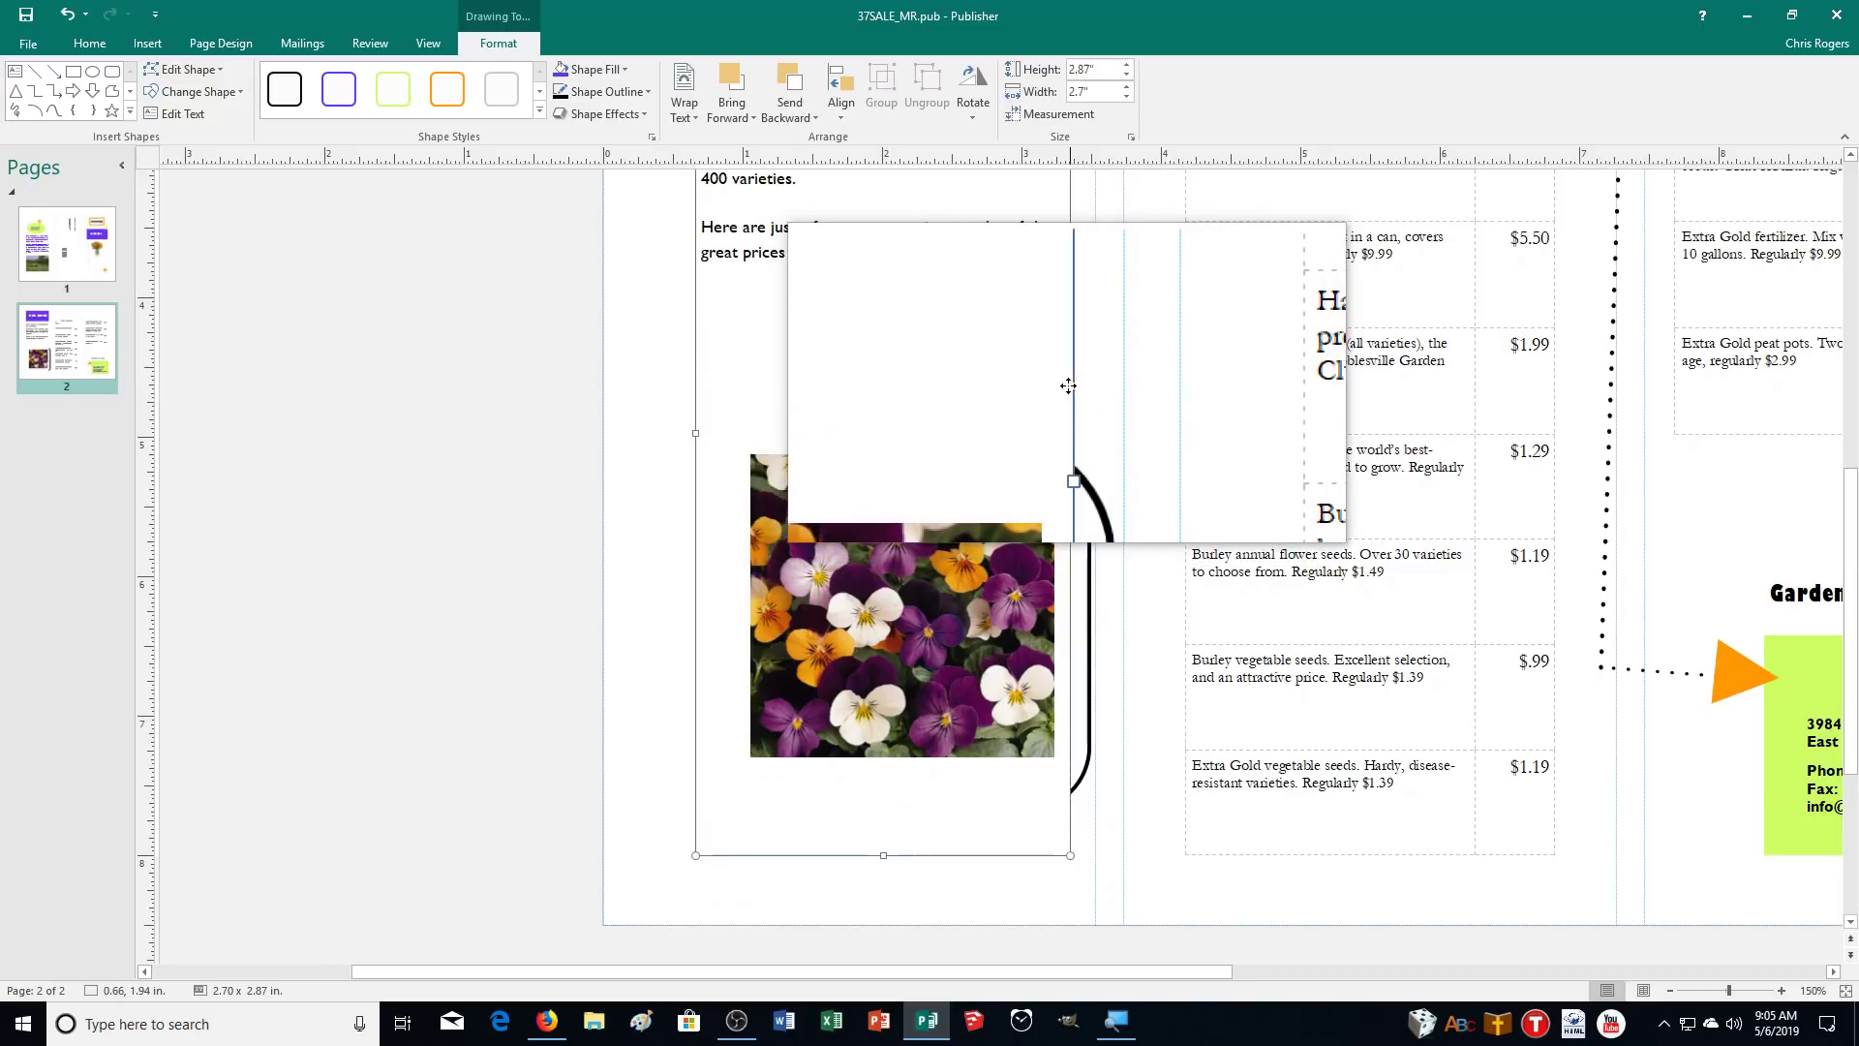
left_click(796, 86)
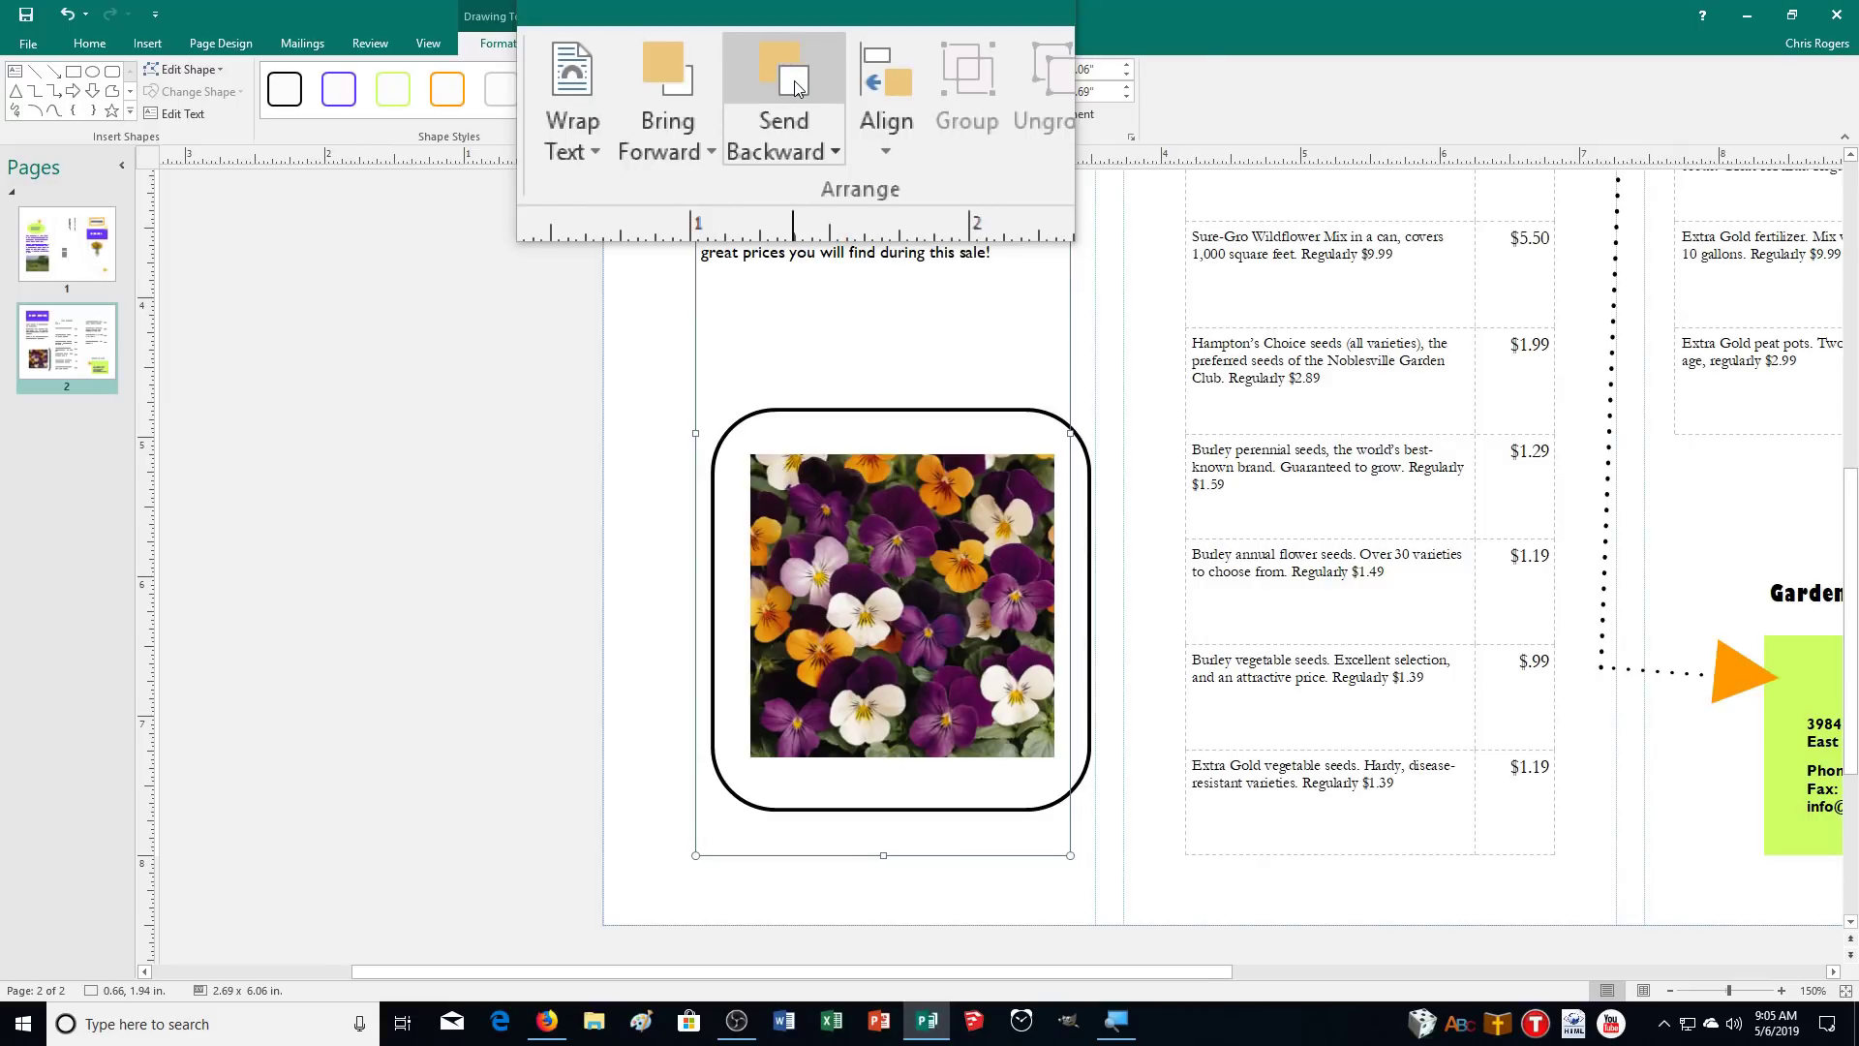
Fill the rounded rectangle with a darker shade of the Accent 2 green scheme color
left_click(1088, 465)
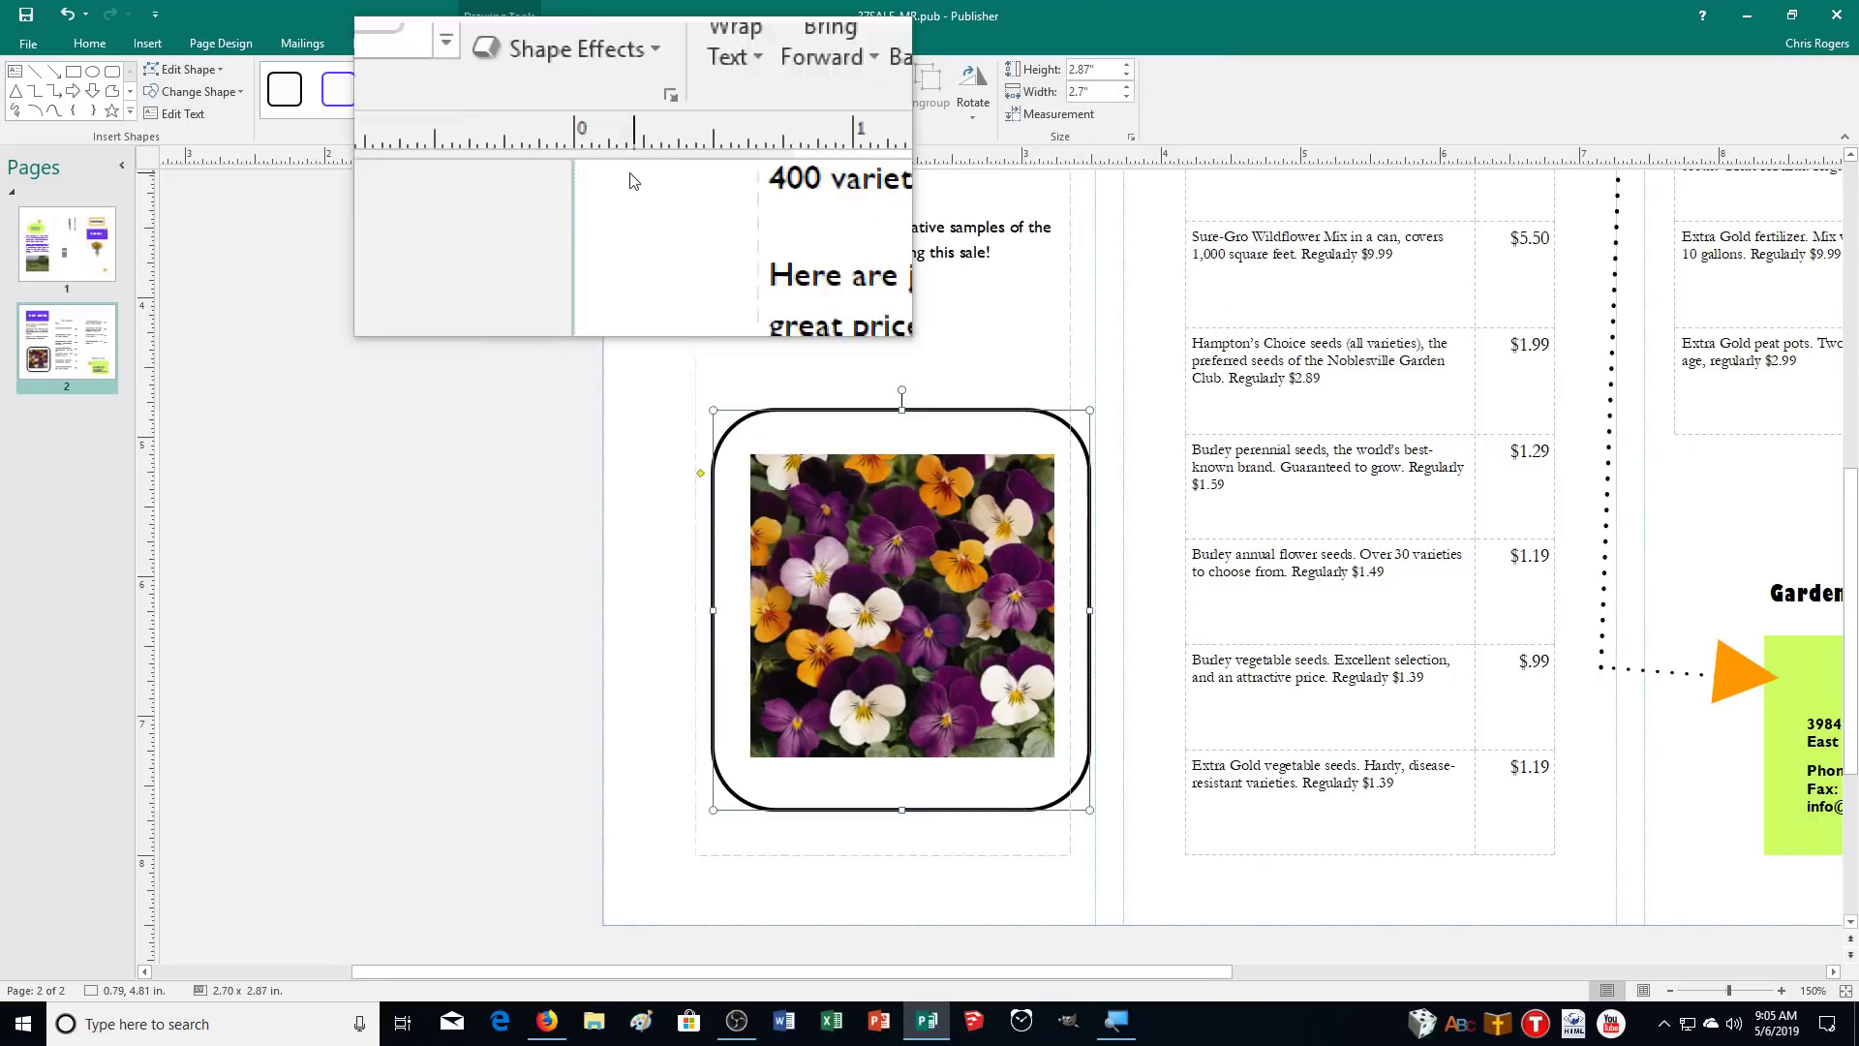
left_click(601, 70)
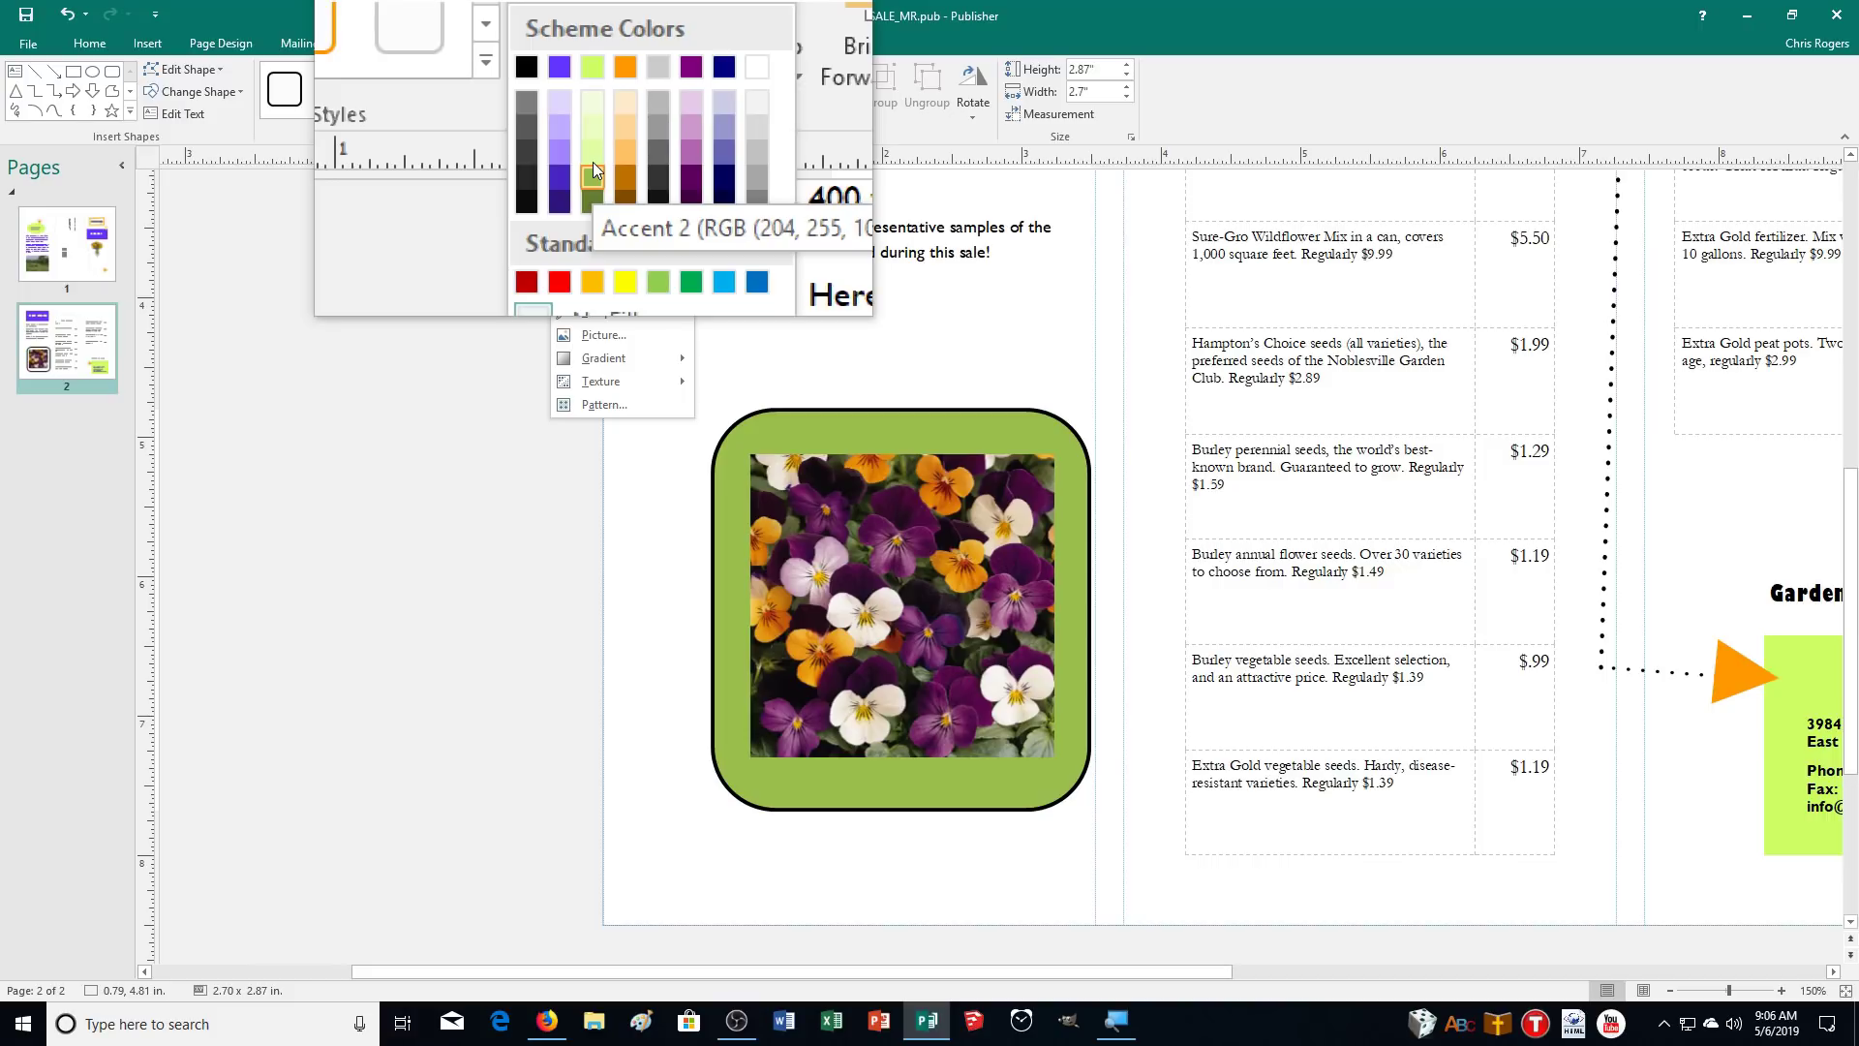
left_click(593, 166)
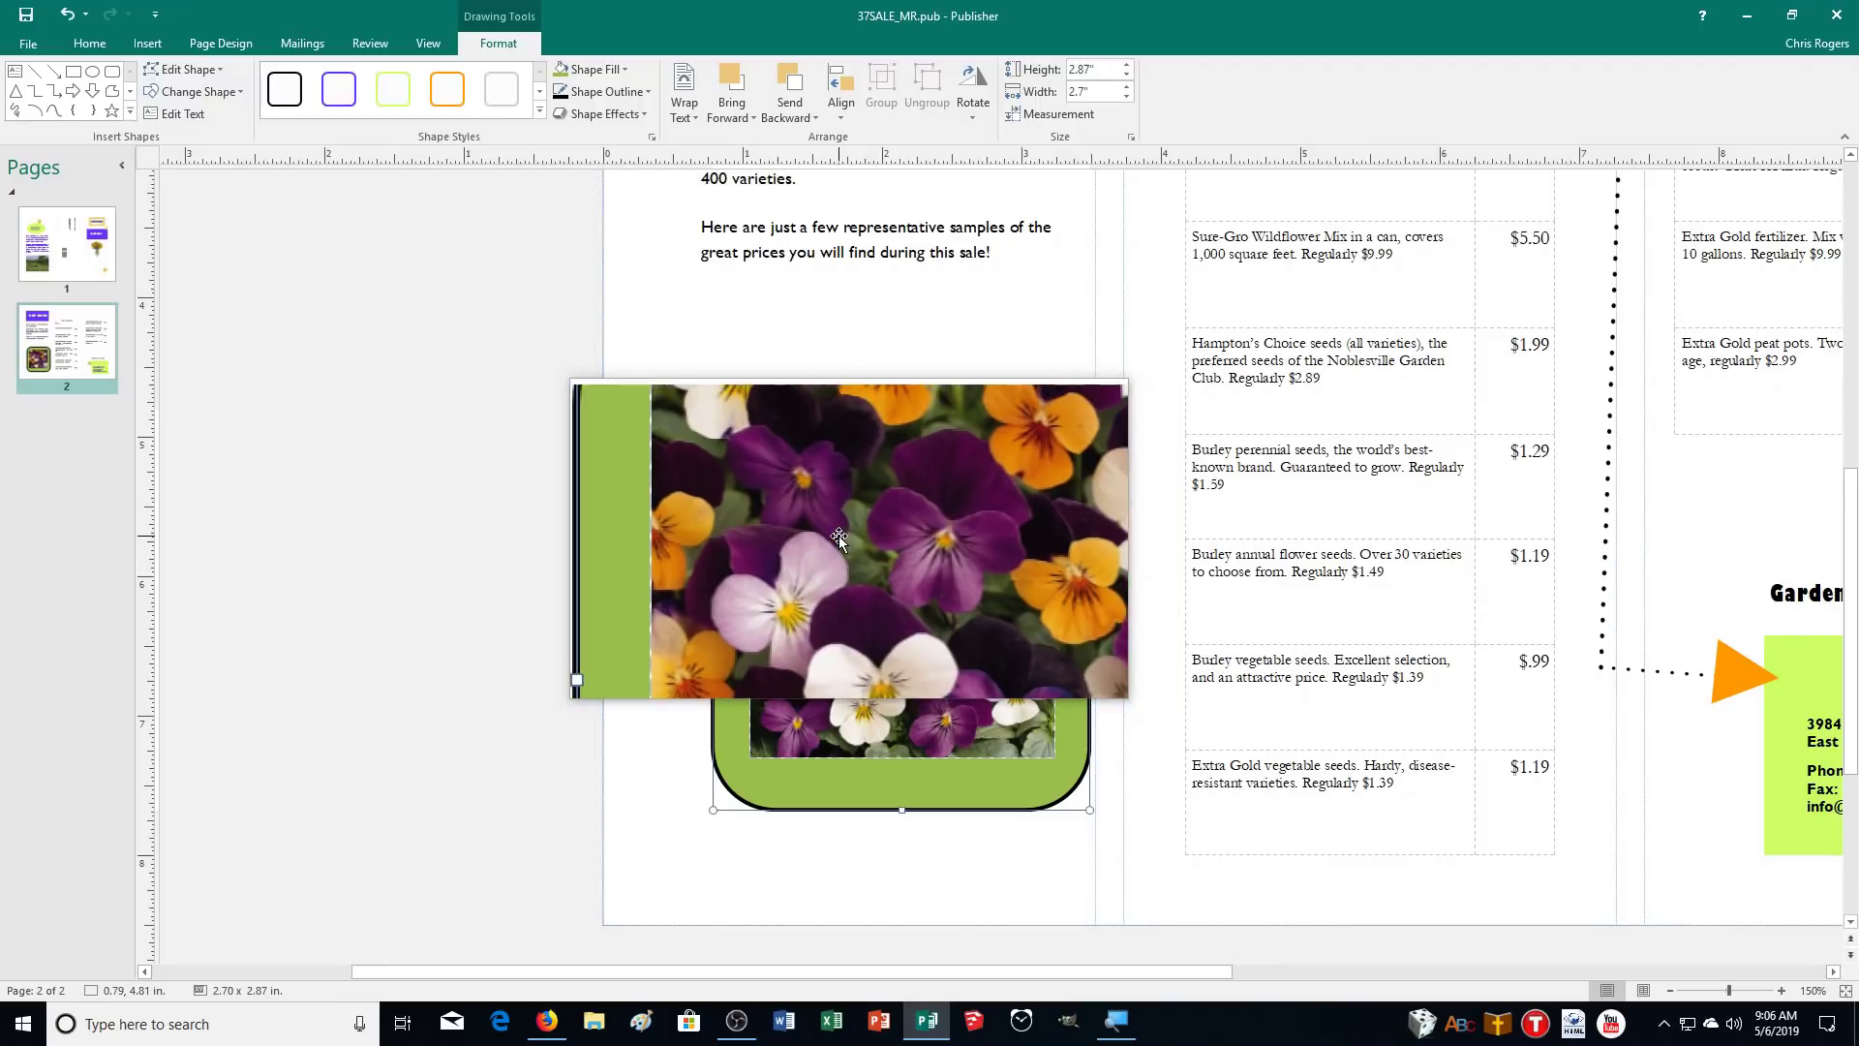
Apply an outer shadow falling to the lower left to the green rounded rectangle behind the pansy picture
left_click(839, 536)
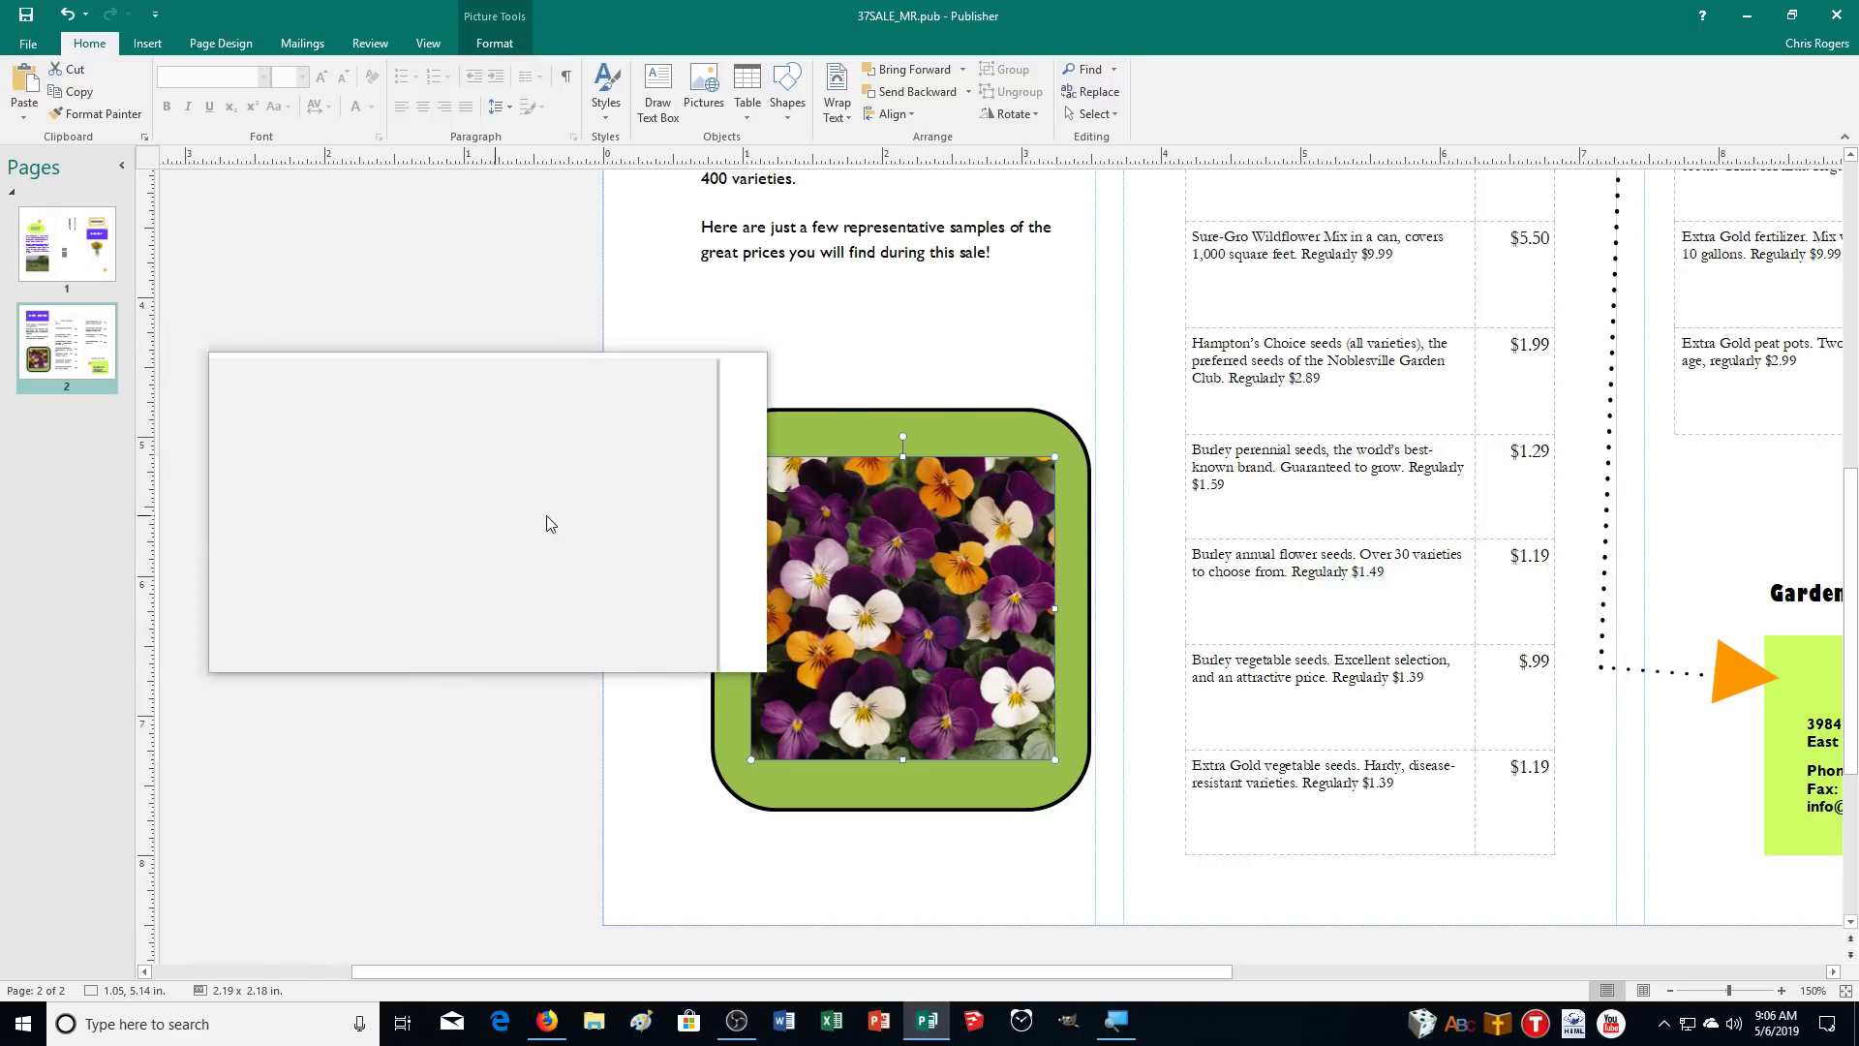
left_click(828, 414)
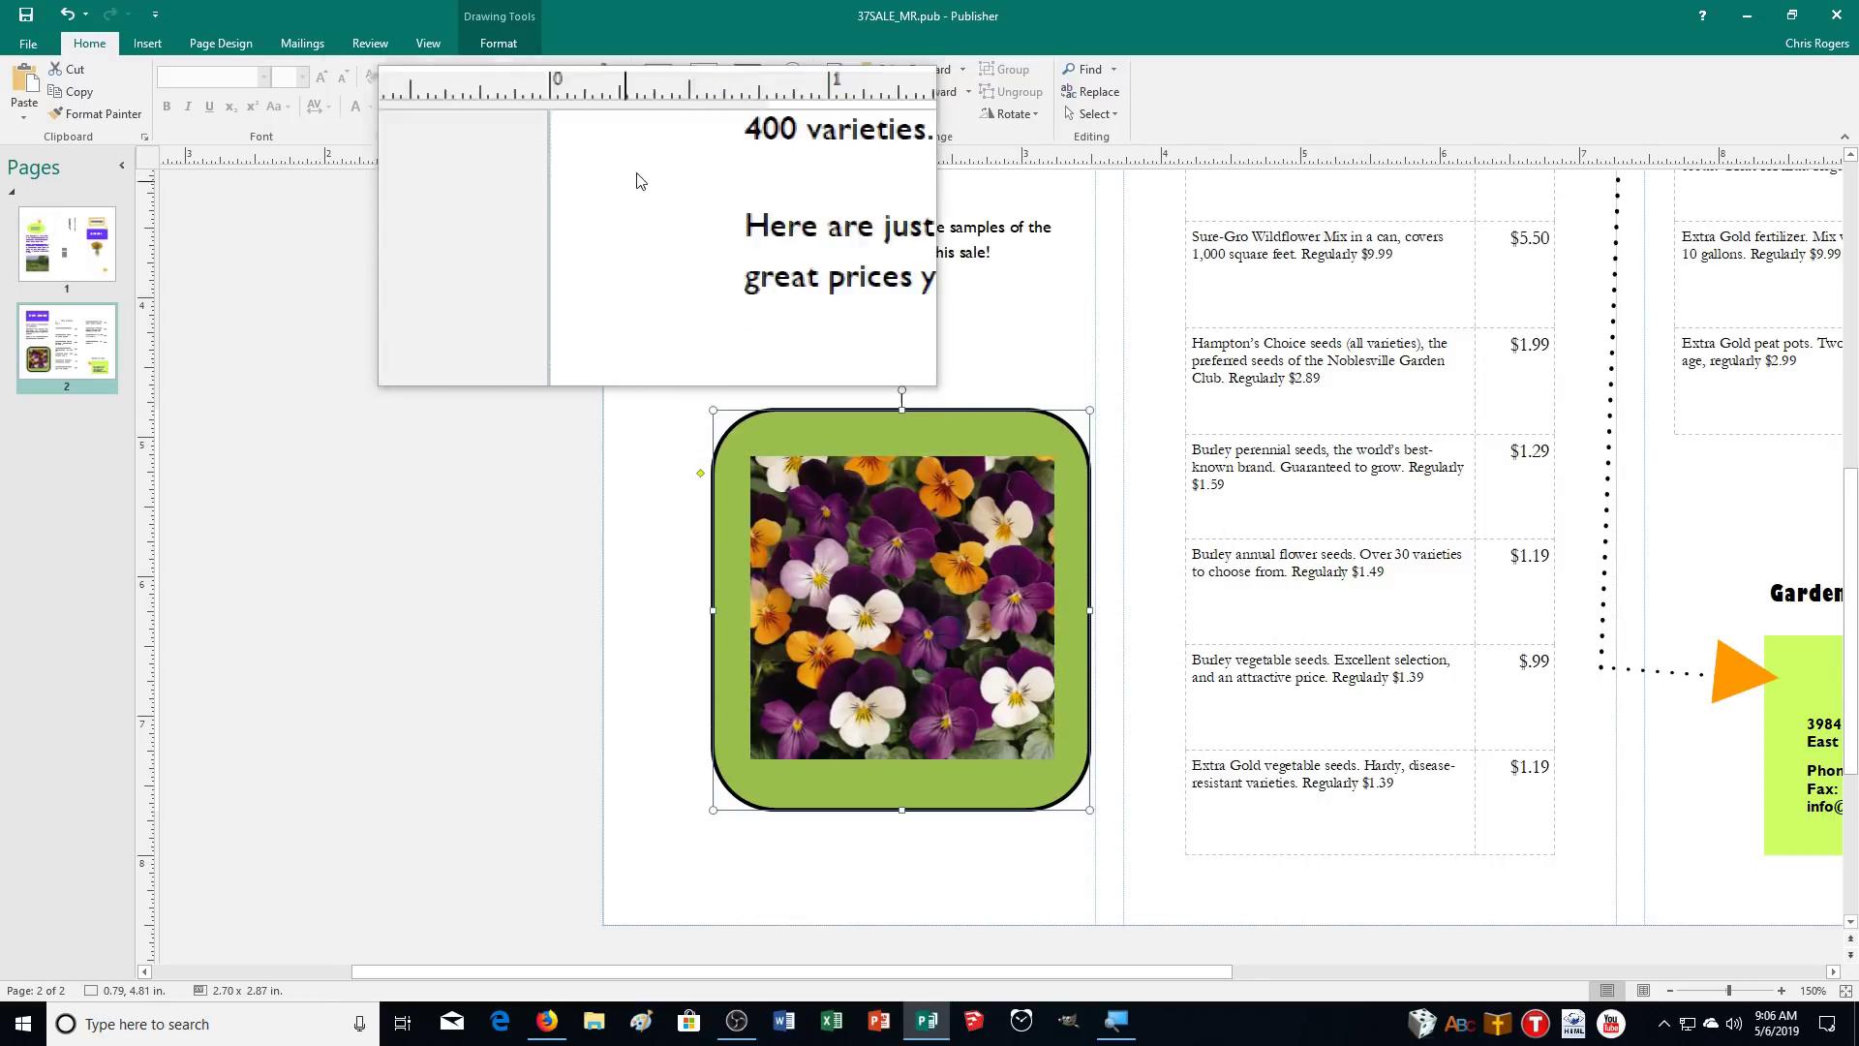
left_click(498, 43)
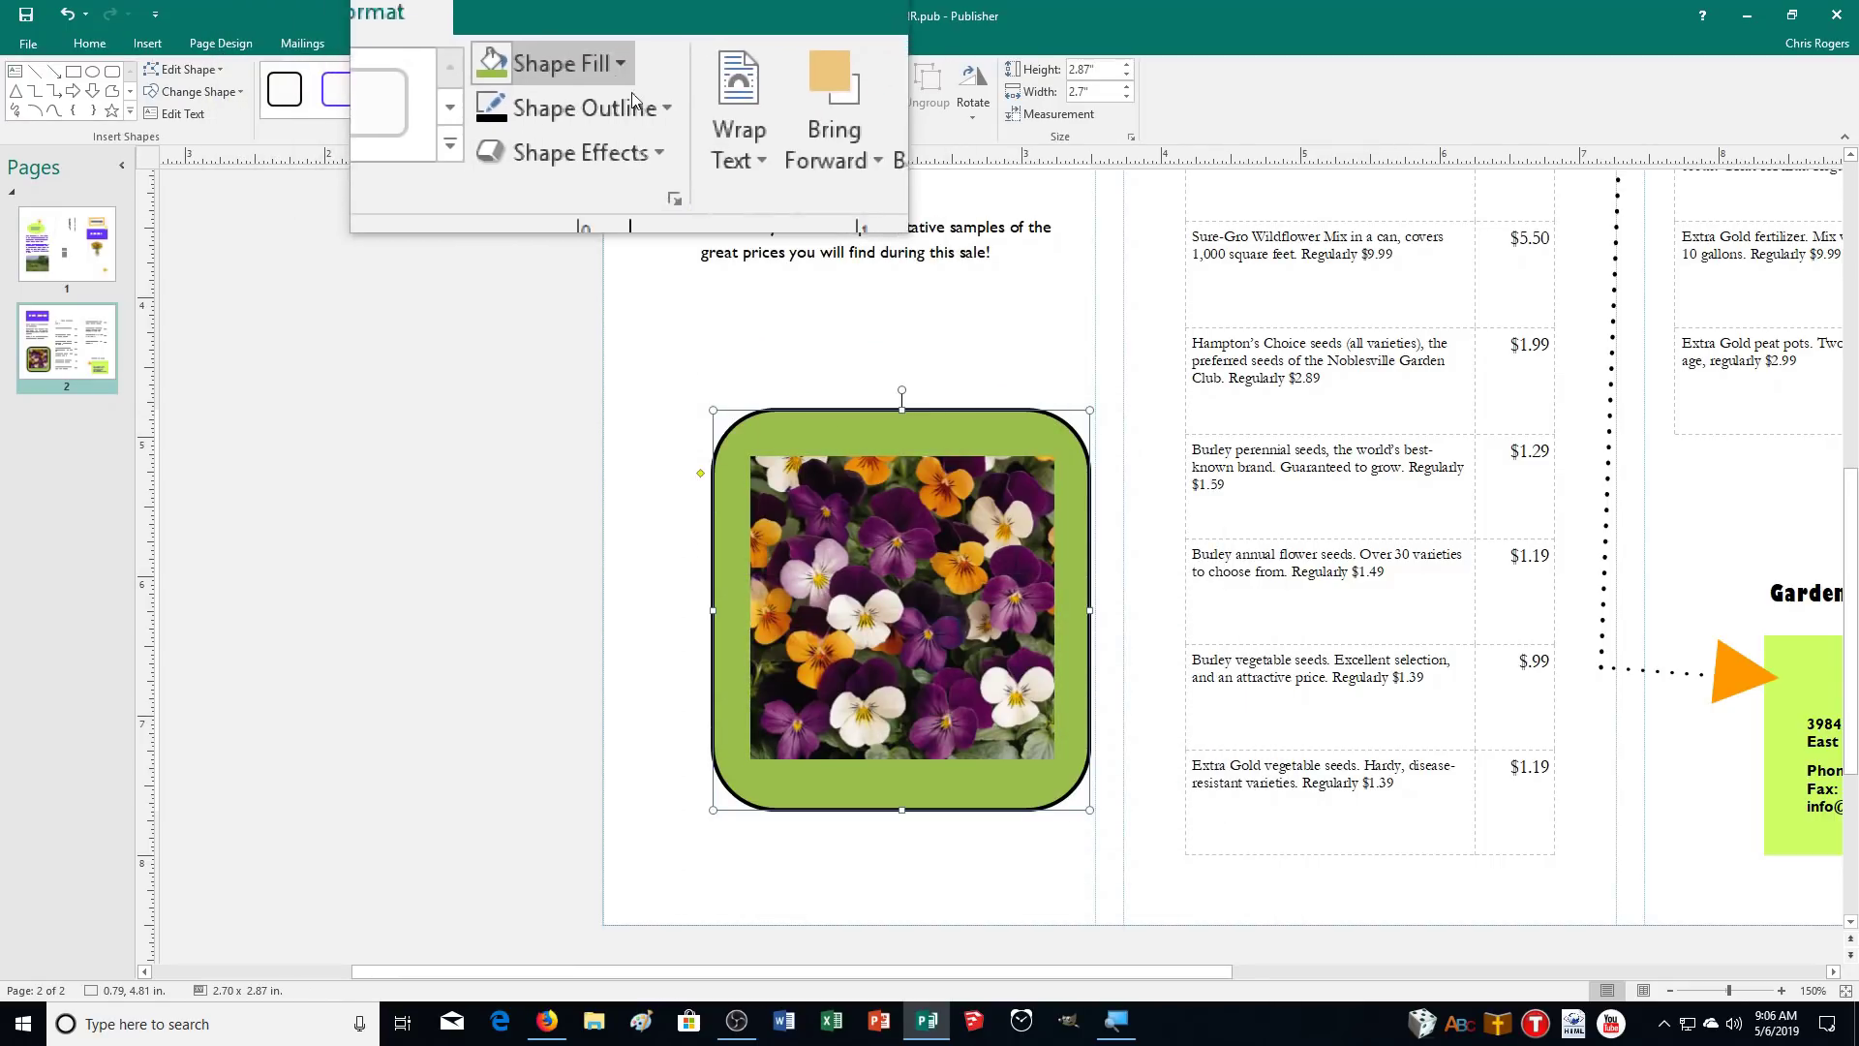
left_click(631, 114)
mouse_move(625, 161)
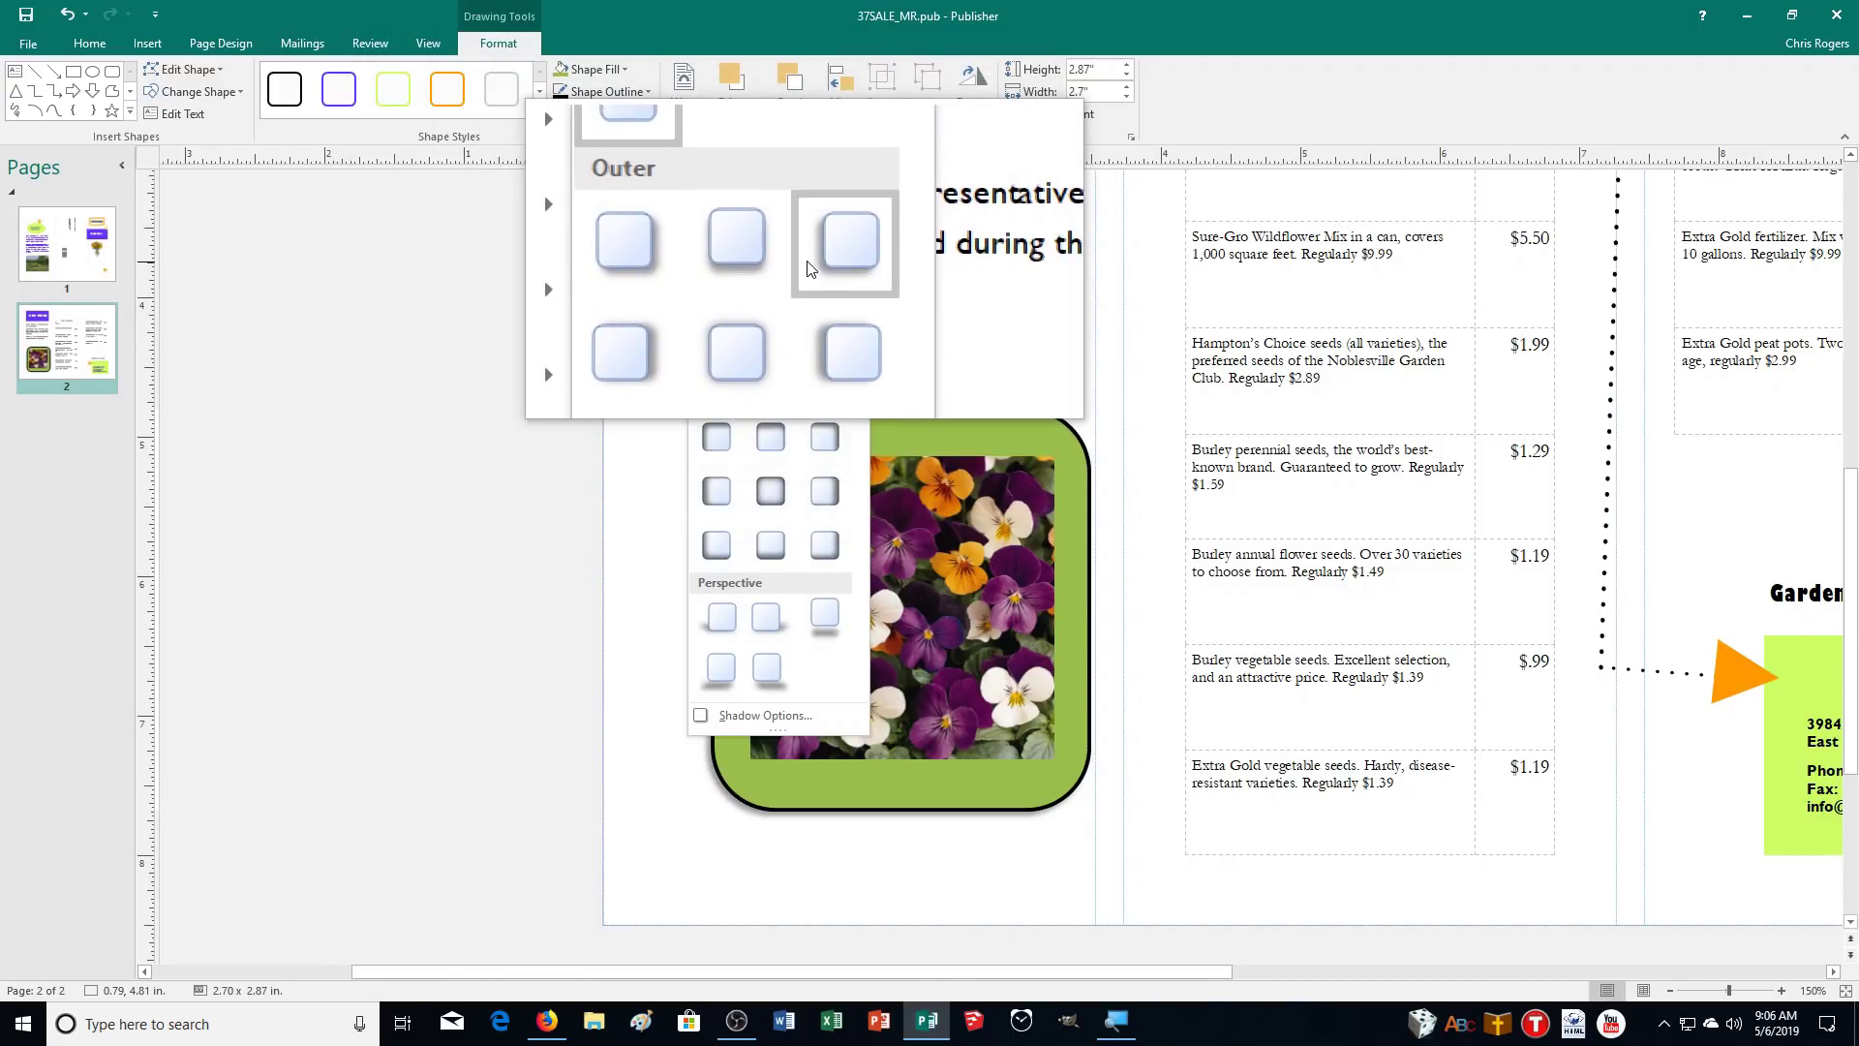
left_click(811, 269)
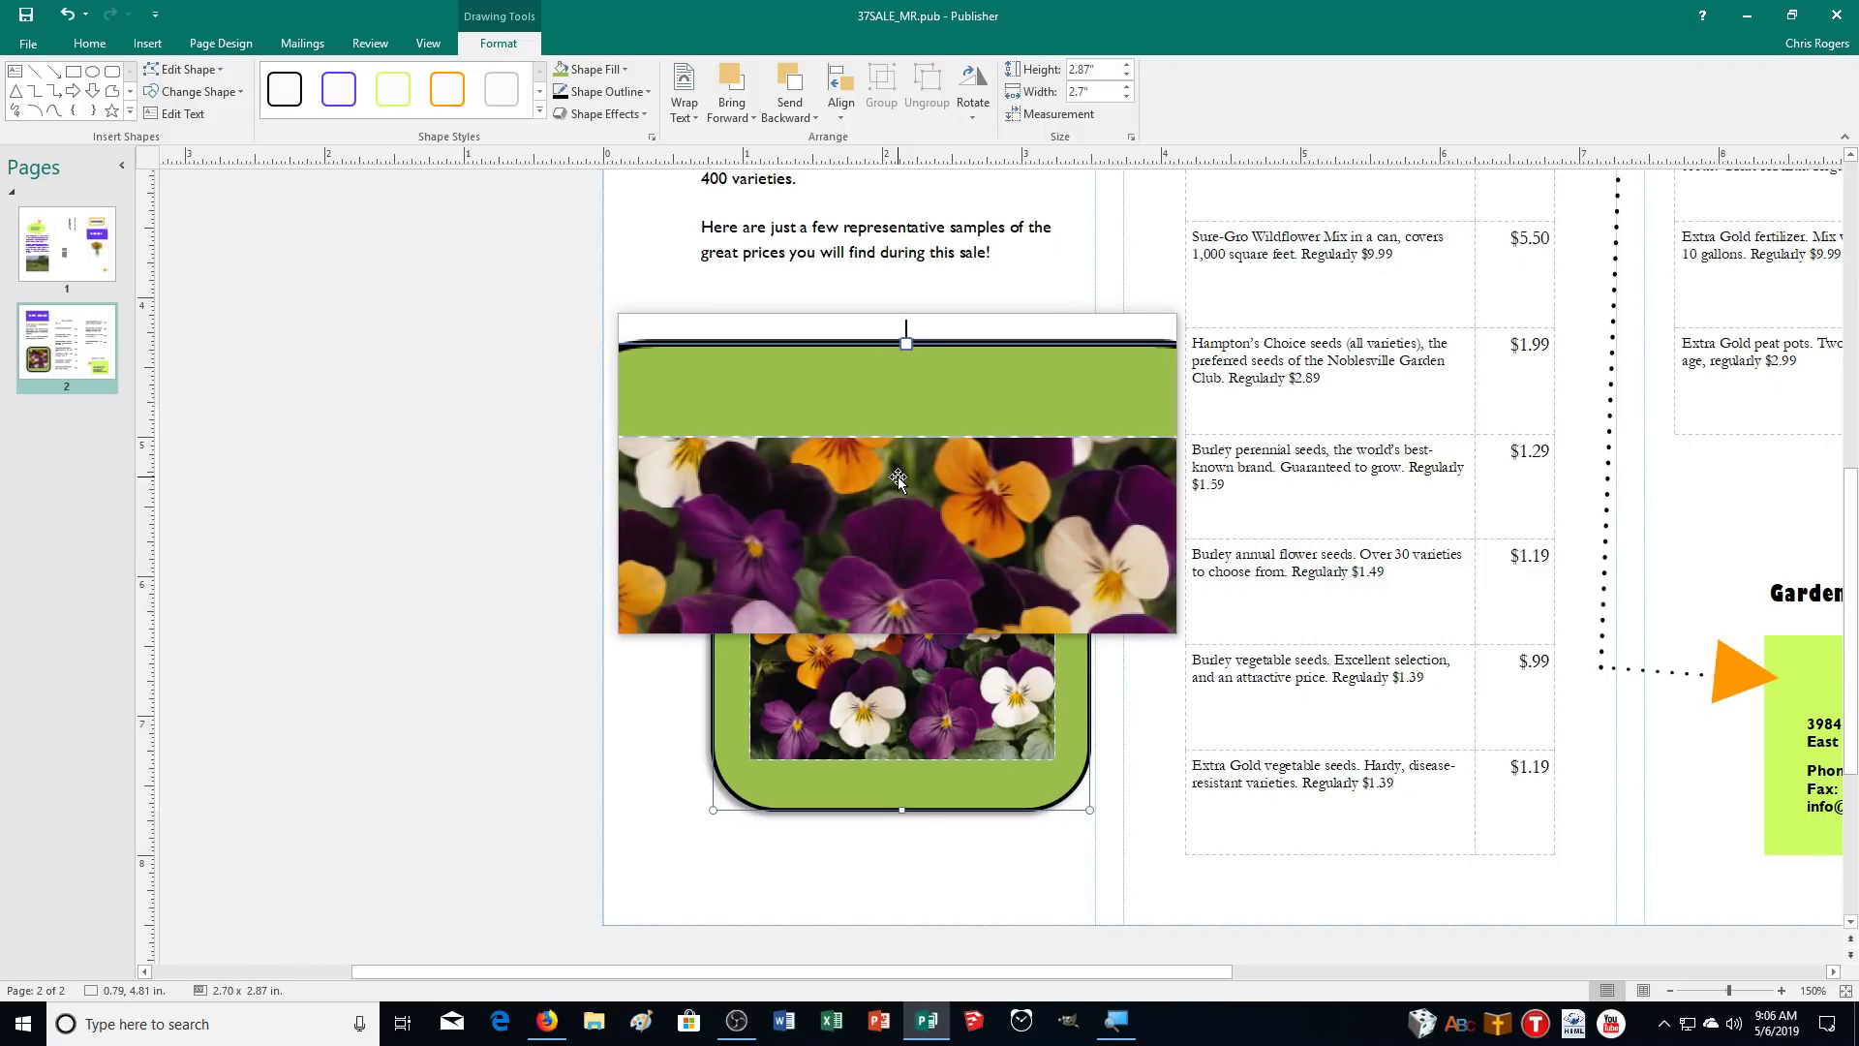
Group the pansy picture with its rounded rectangle and nudge the group slightly left and up to about 0.63, 4.70 in
left_click(897, 476)
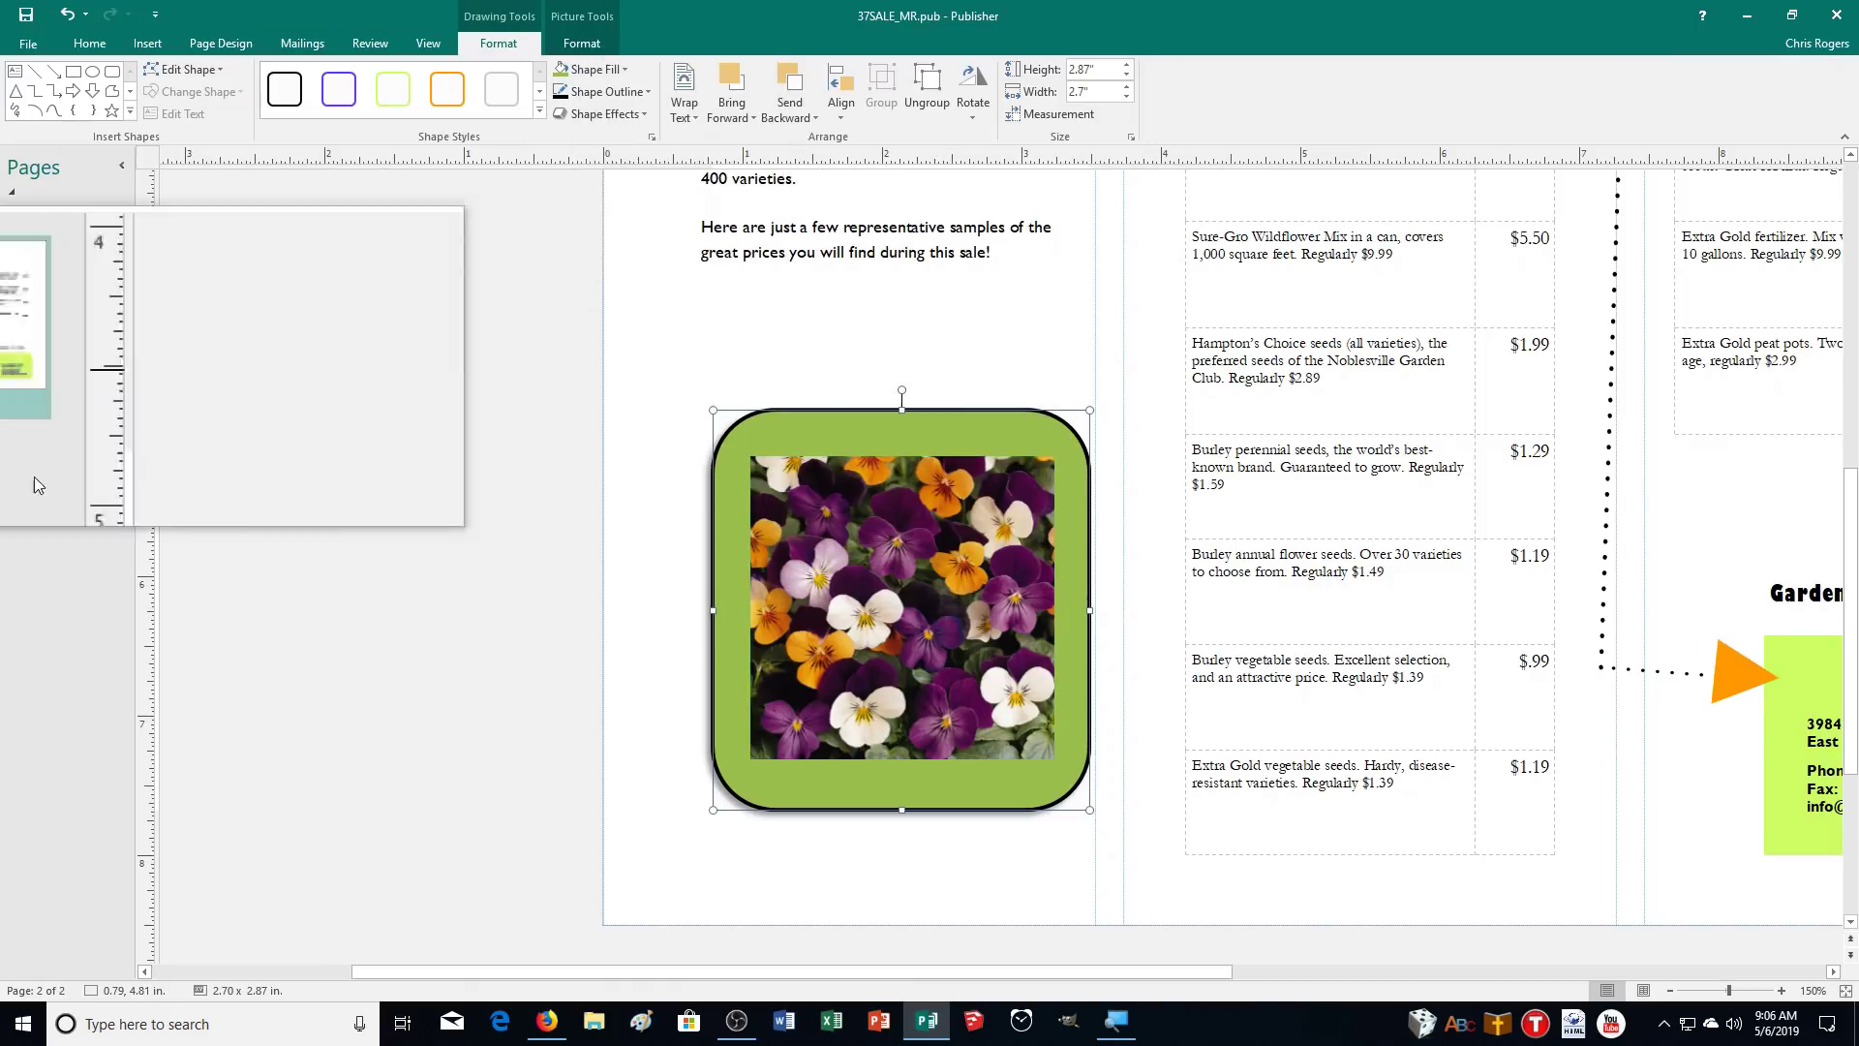
key("Left")
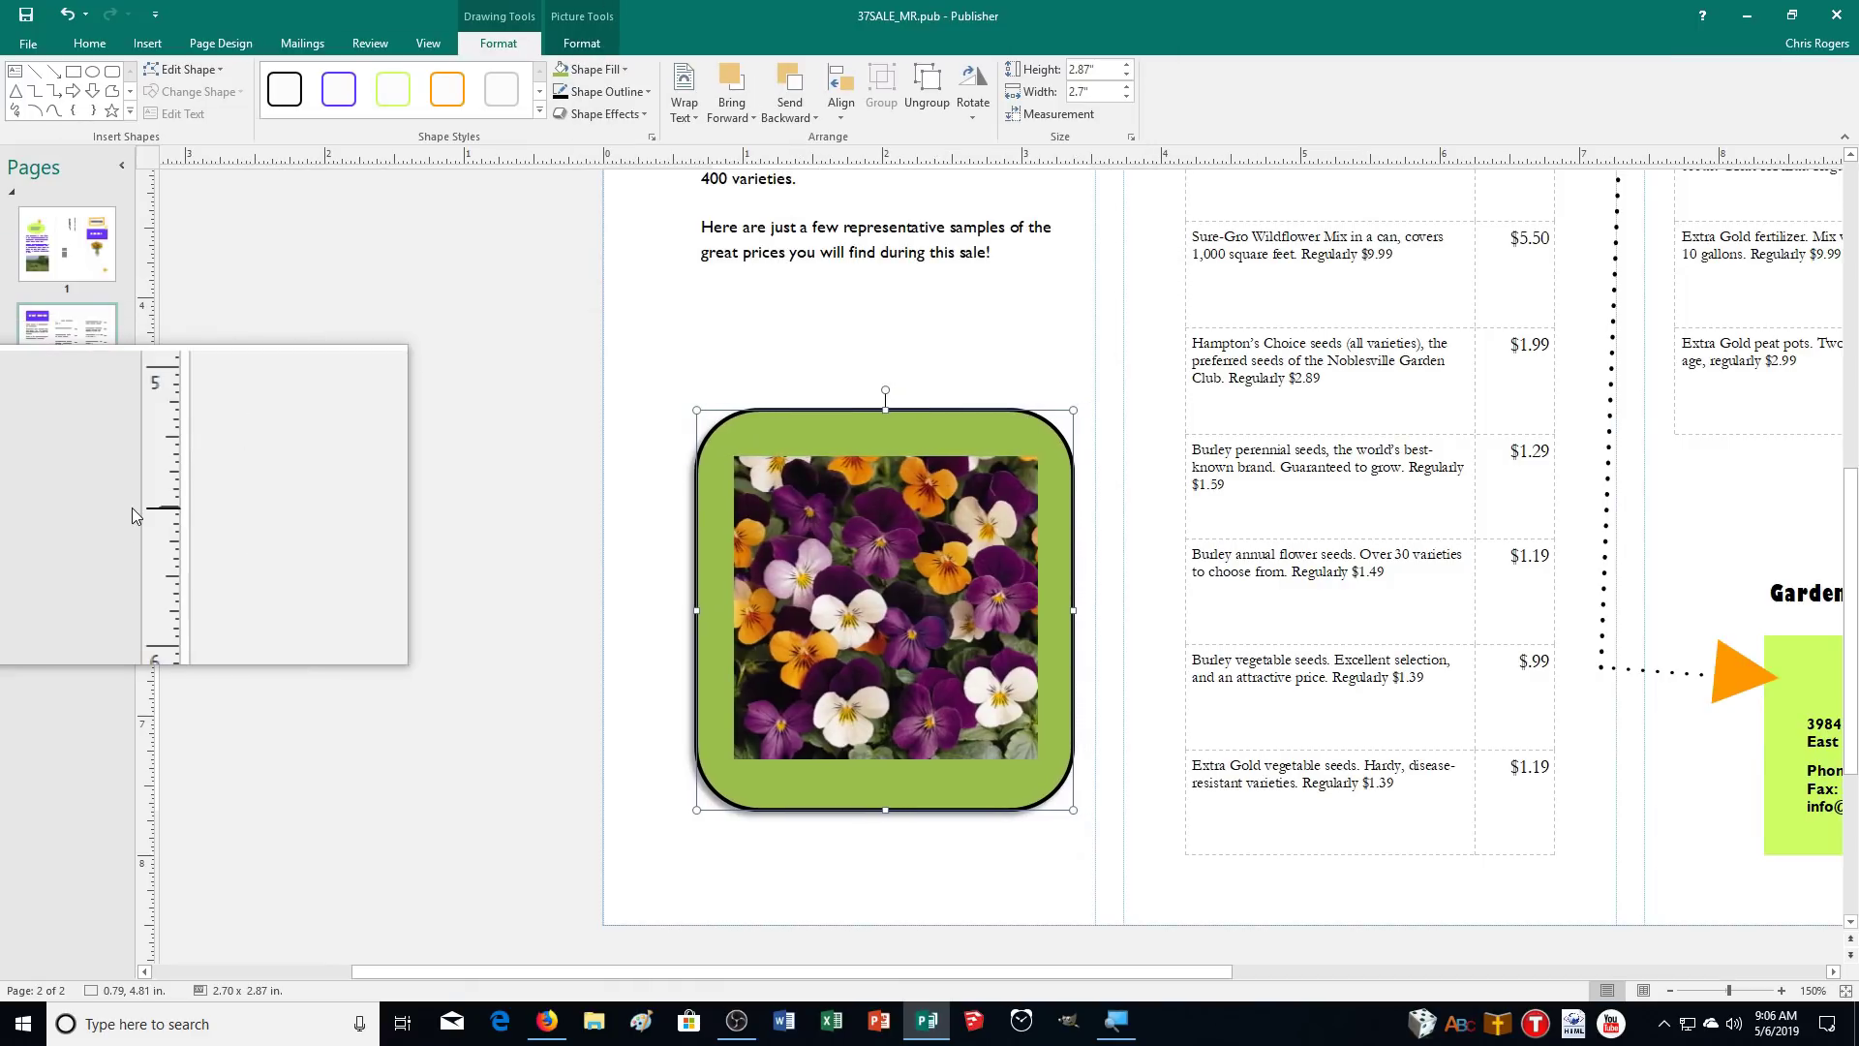
key("Left")
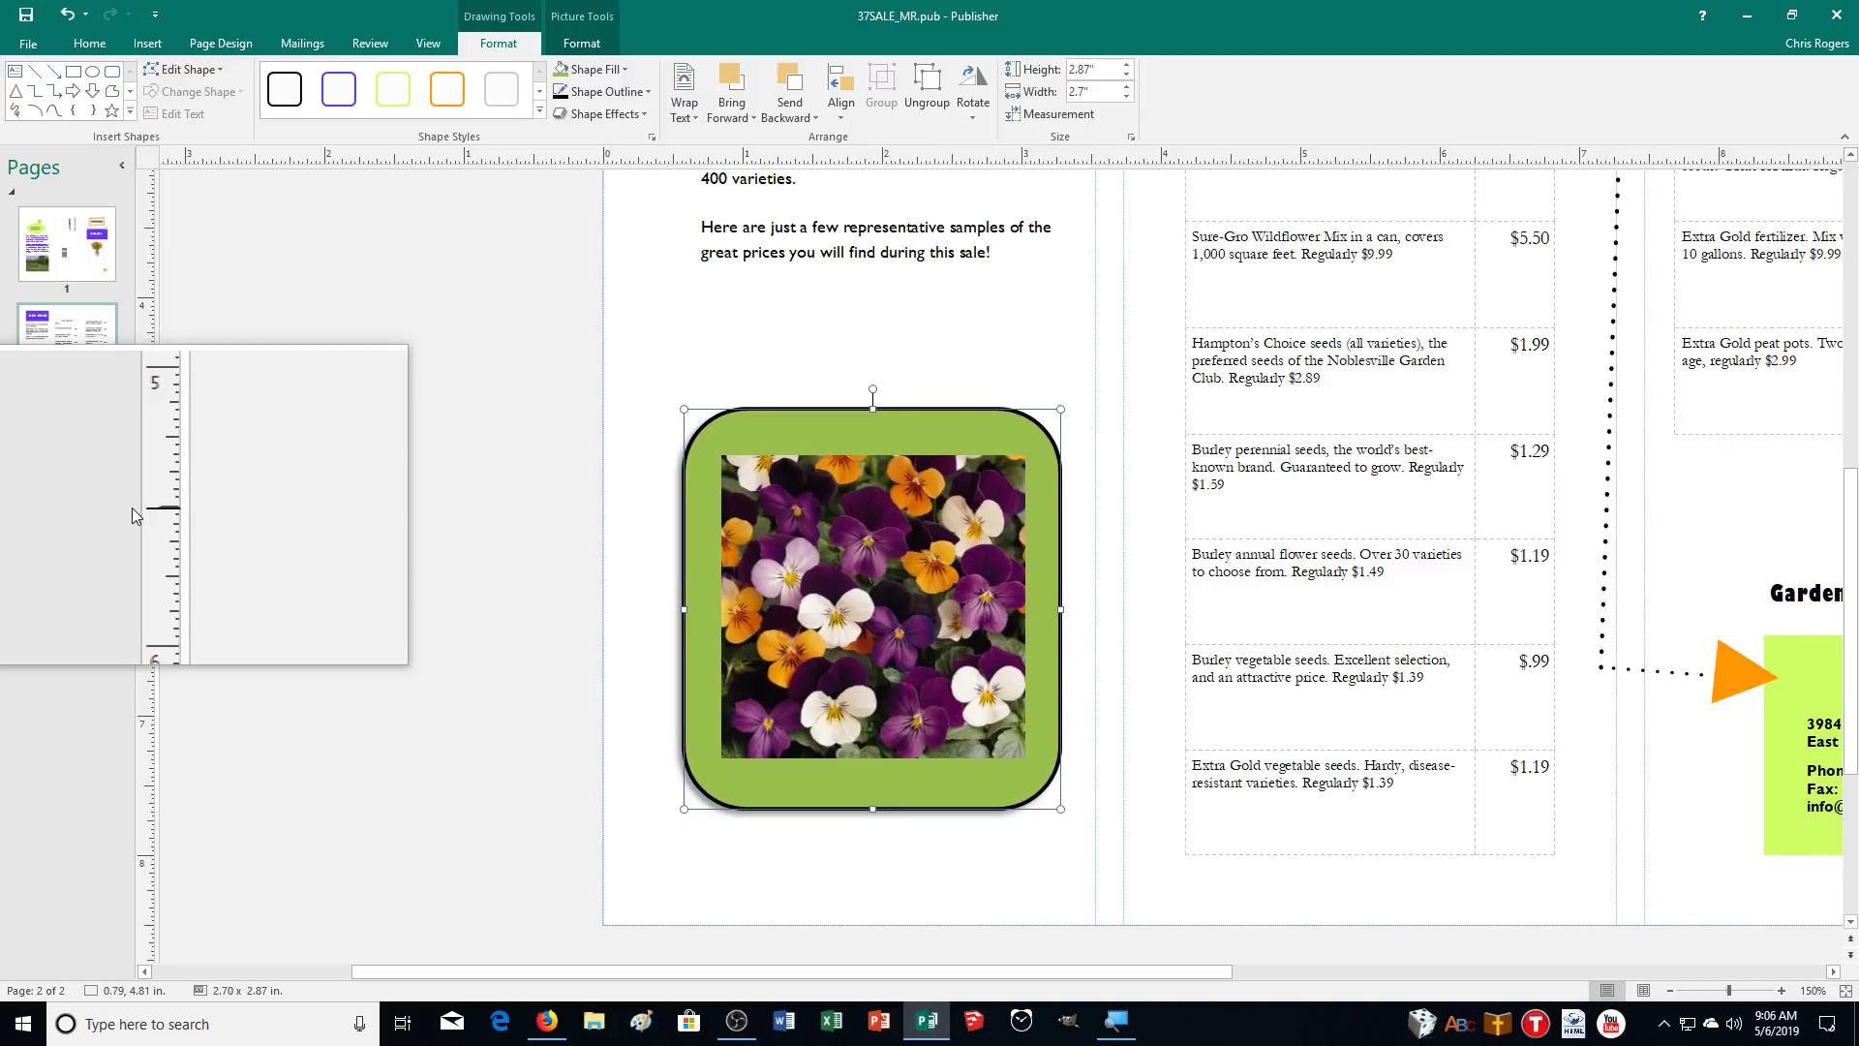
key("Up")
key("Right")
key("Right")
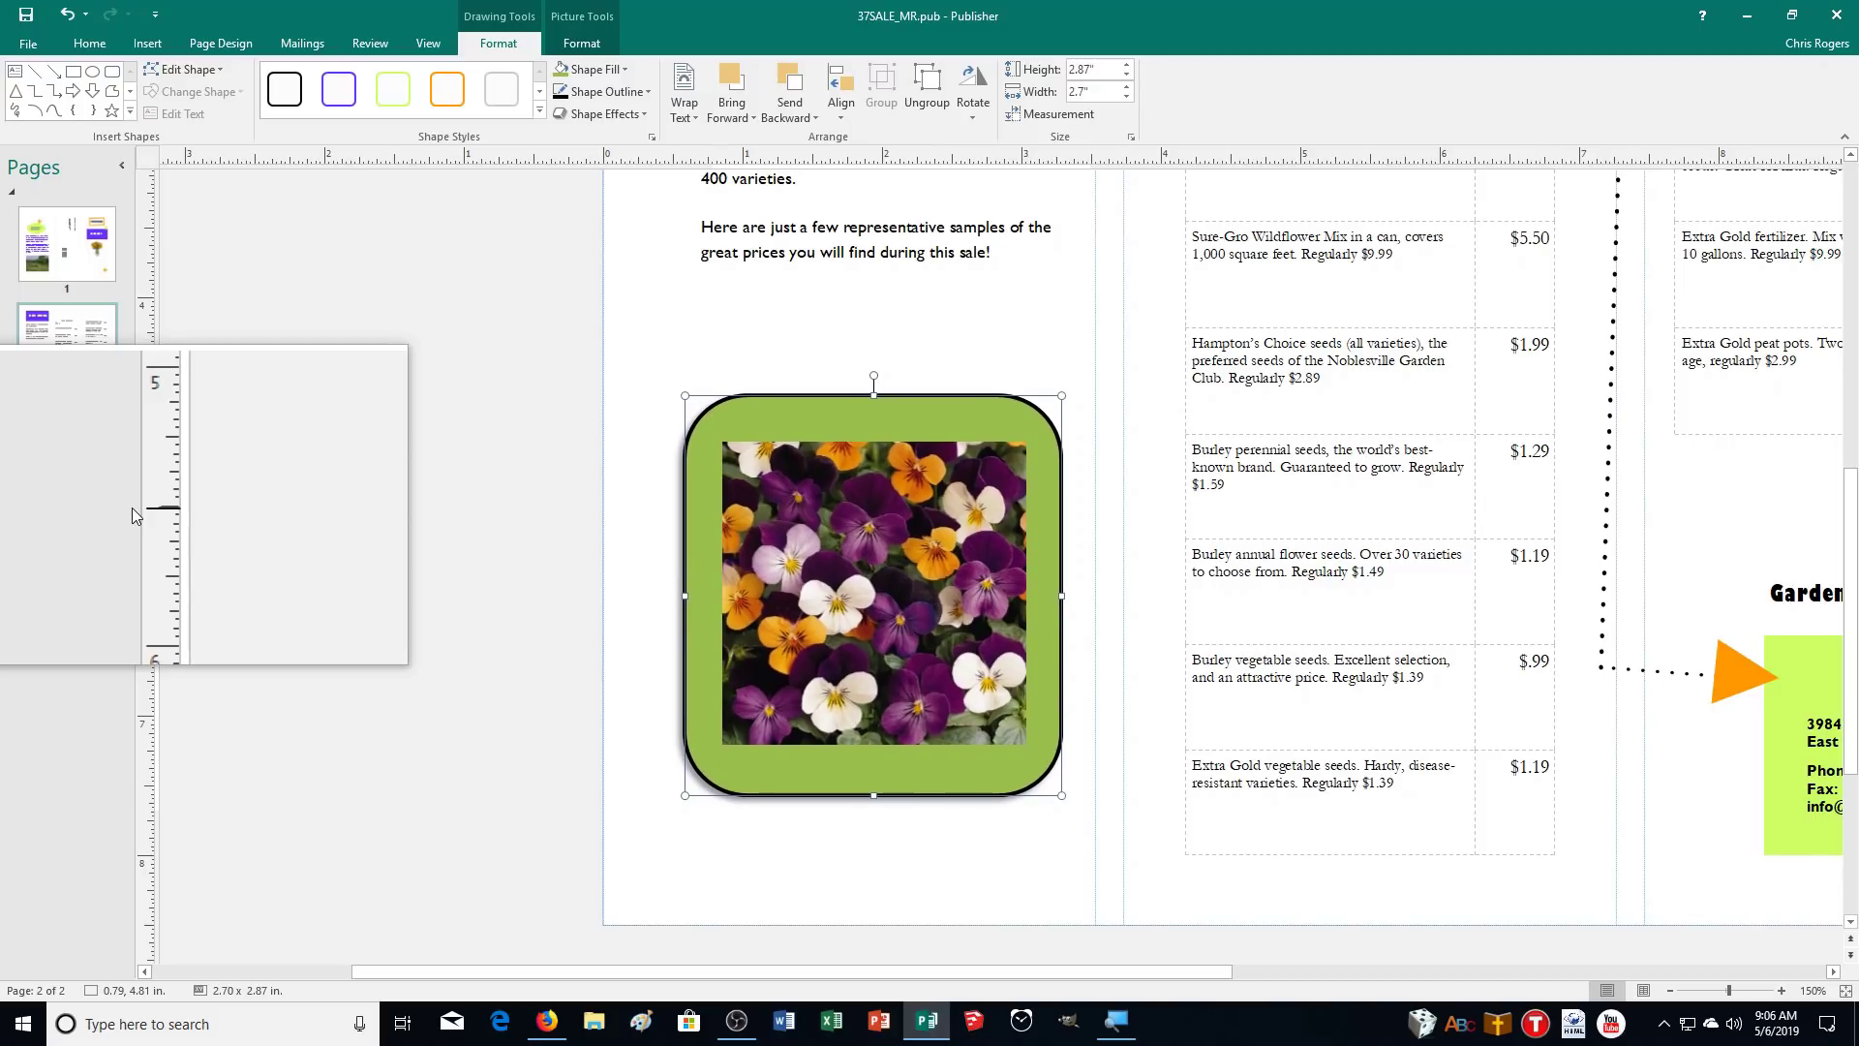
key("Right")
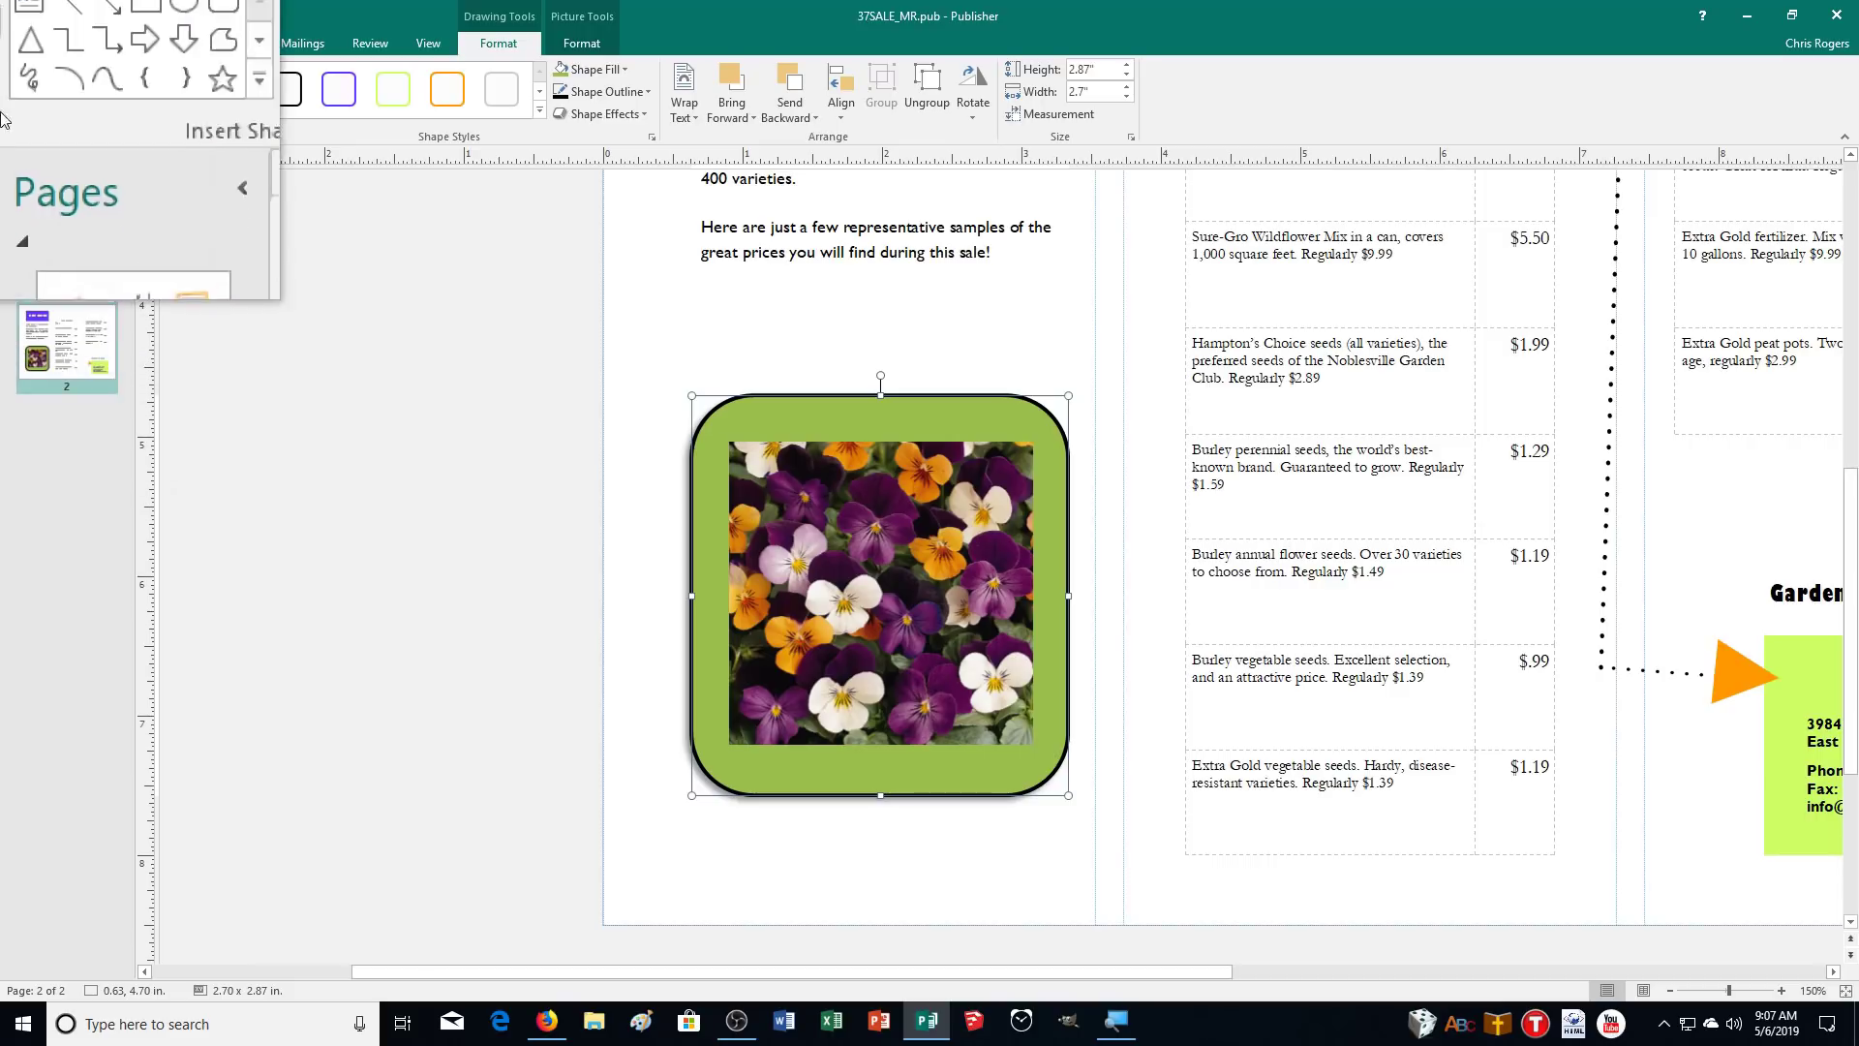
Print the entire publication with Microsoft Print to PDF and save the output as 37SALE_MR in the CADemonstration2 folder
left_click(29, 43)
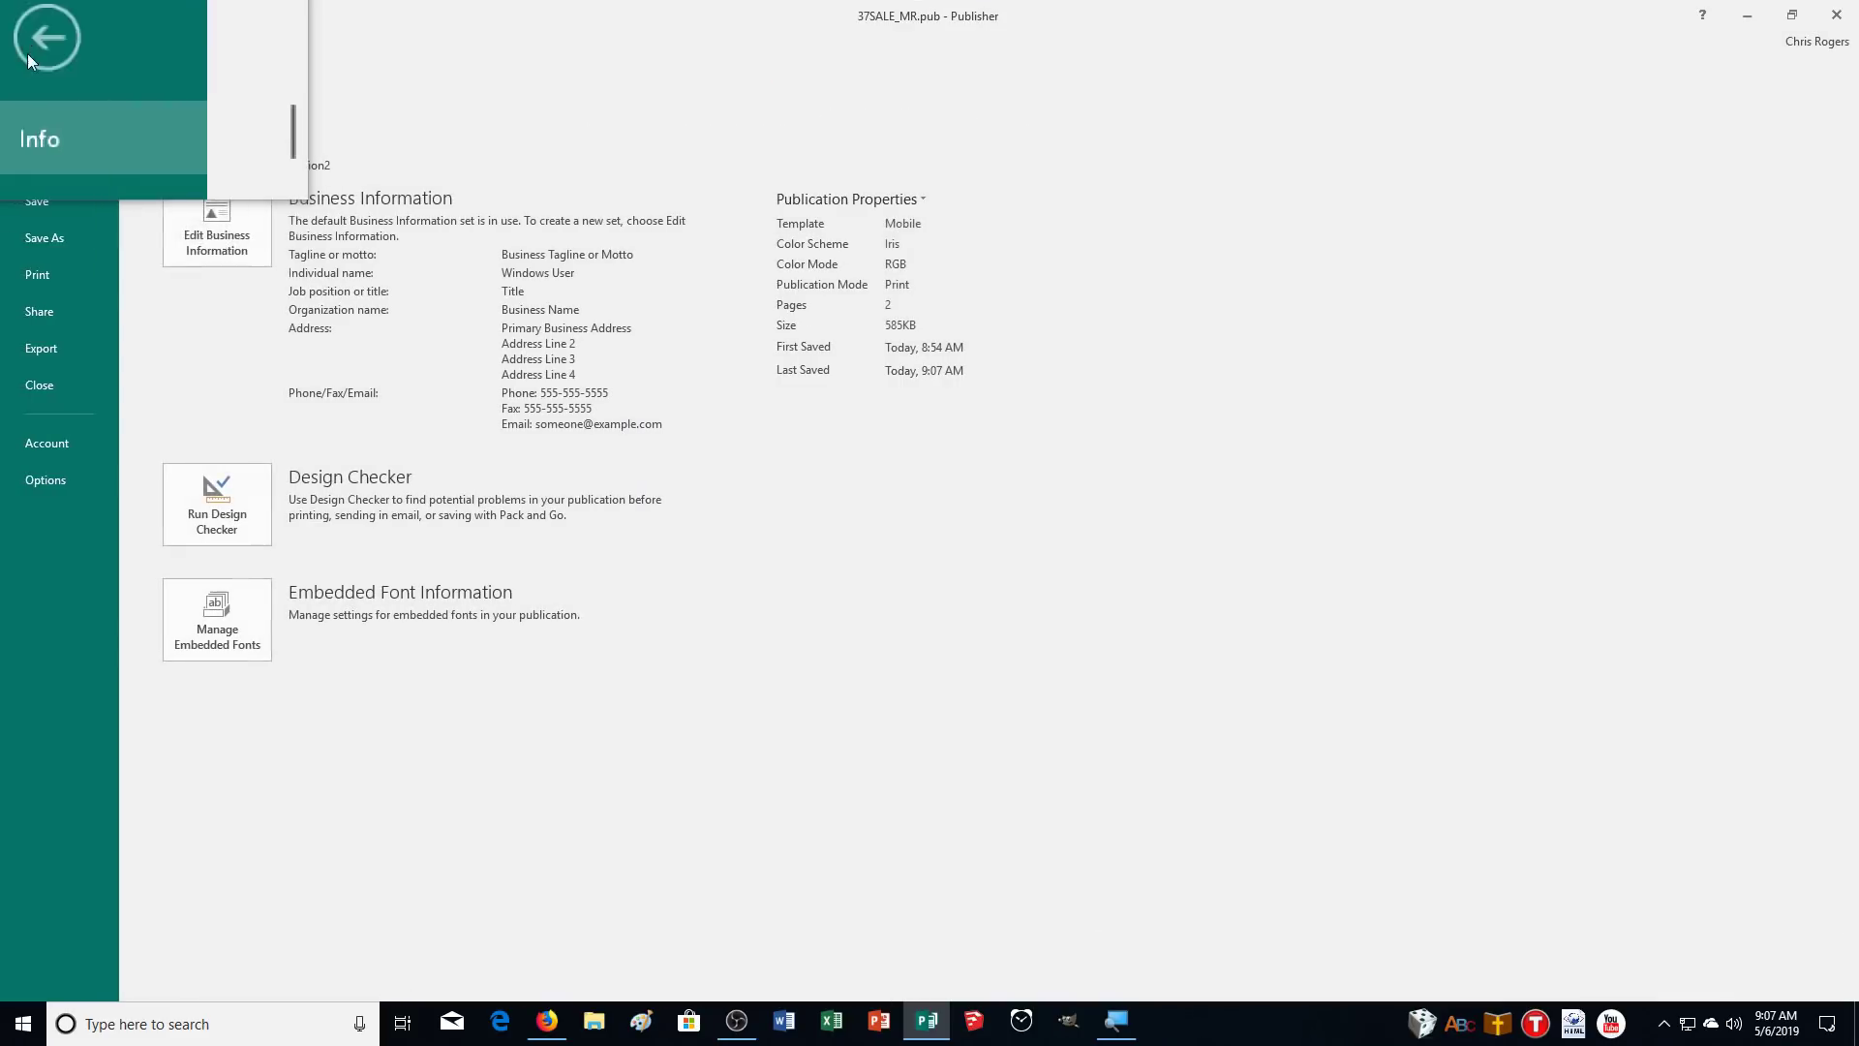
left_click(15, 274)
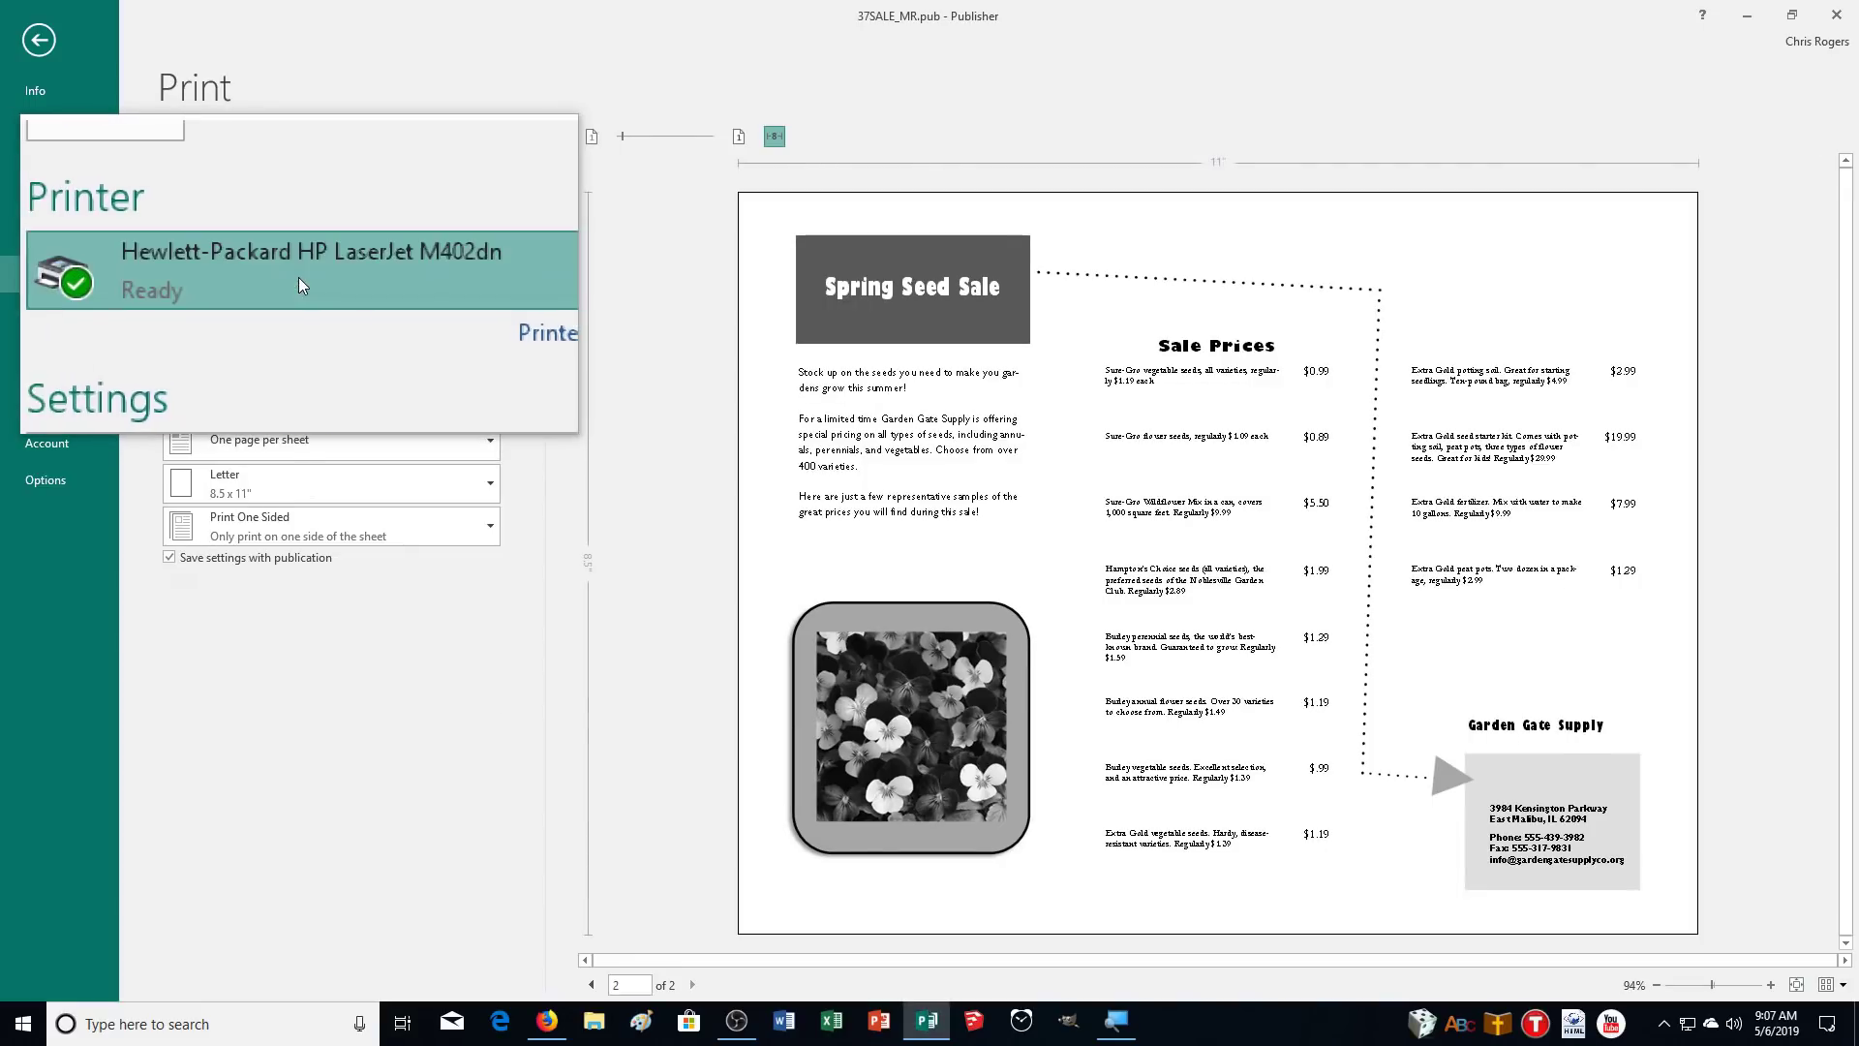
left_click(298, 277)
left_click(312, 428)
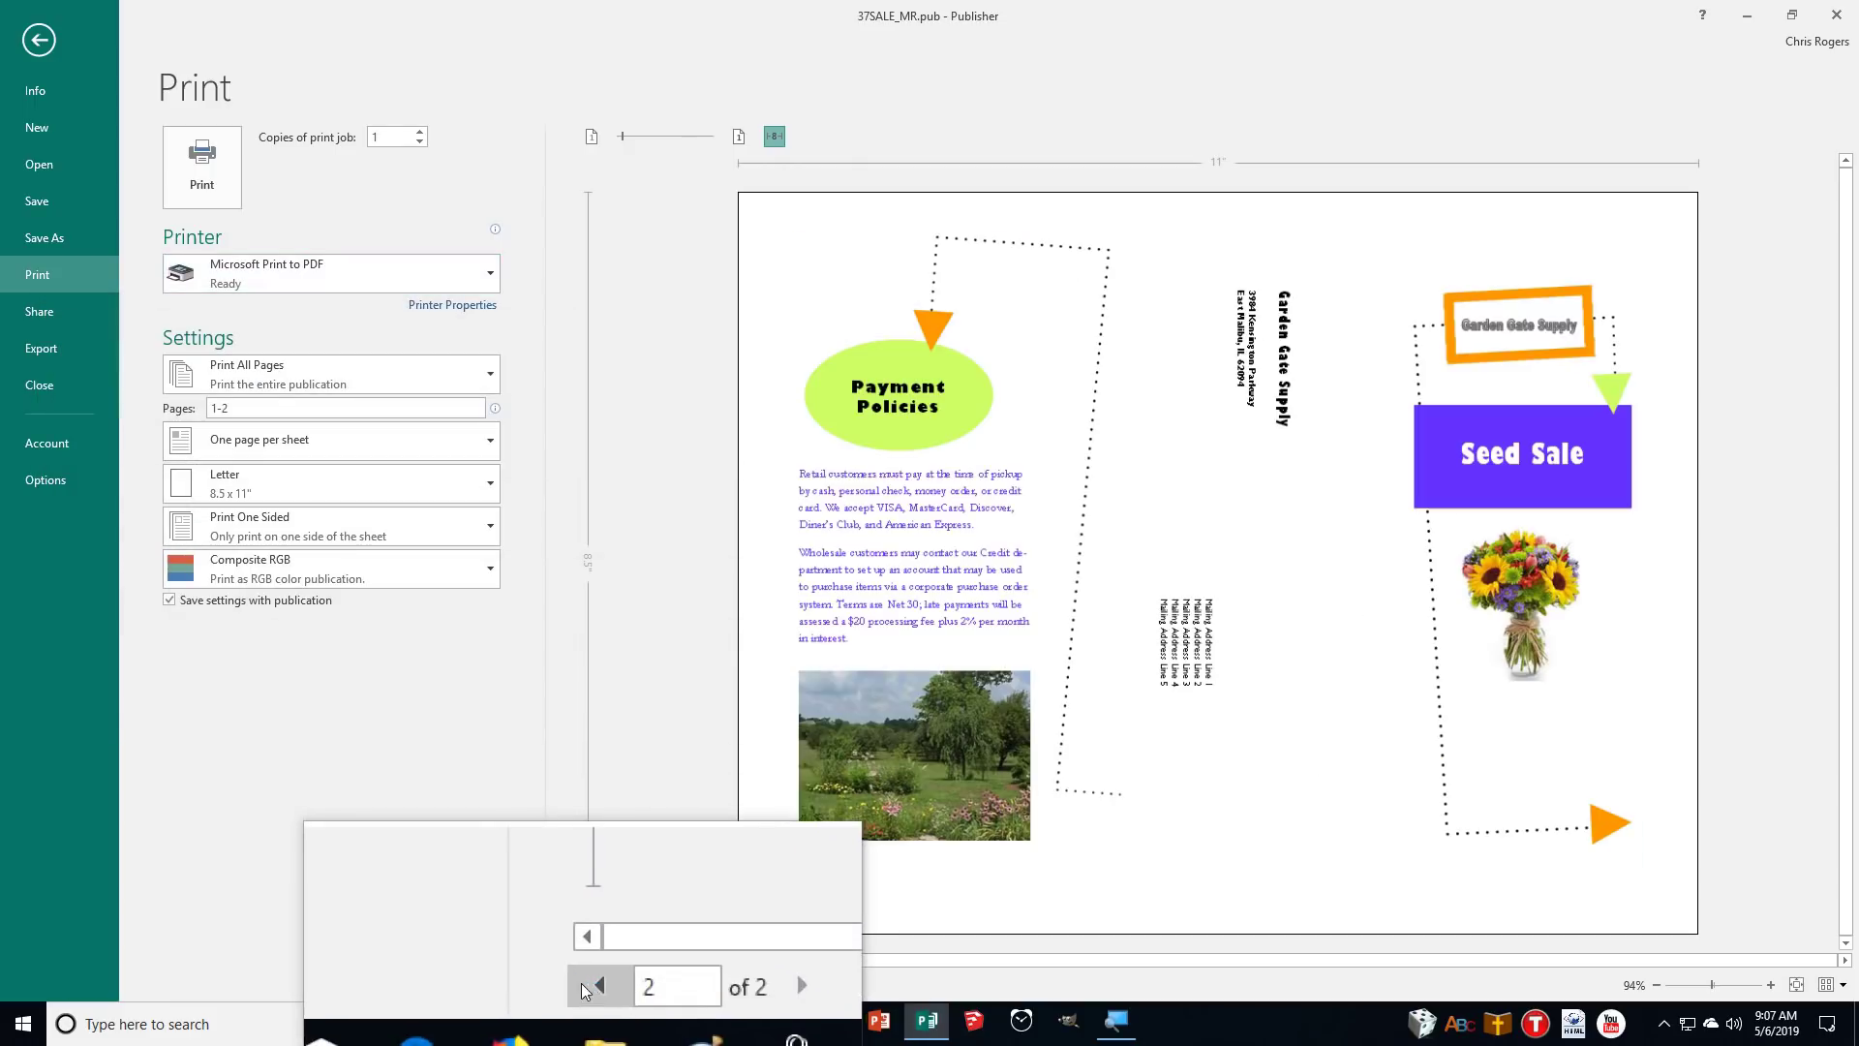
left_click(203, 169)
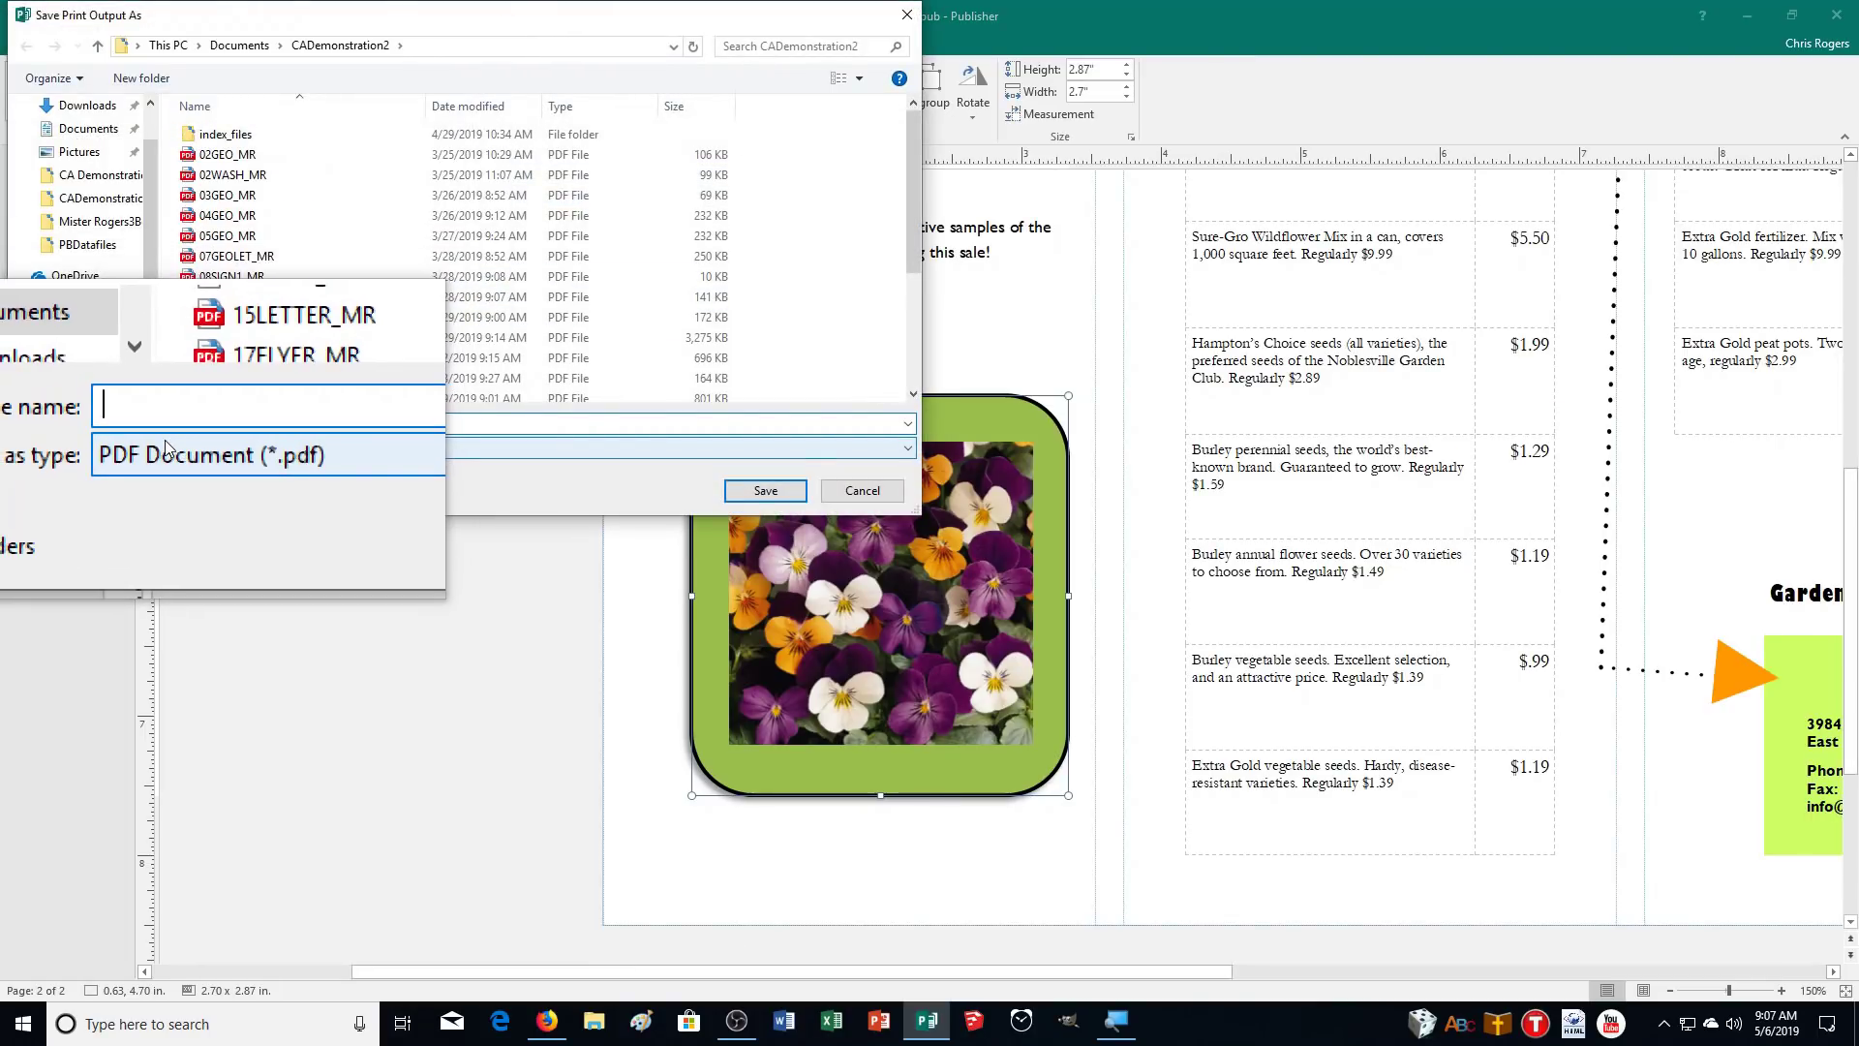
type("3")
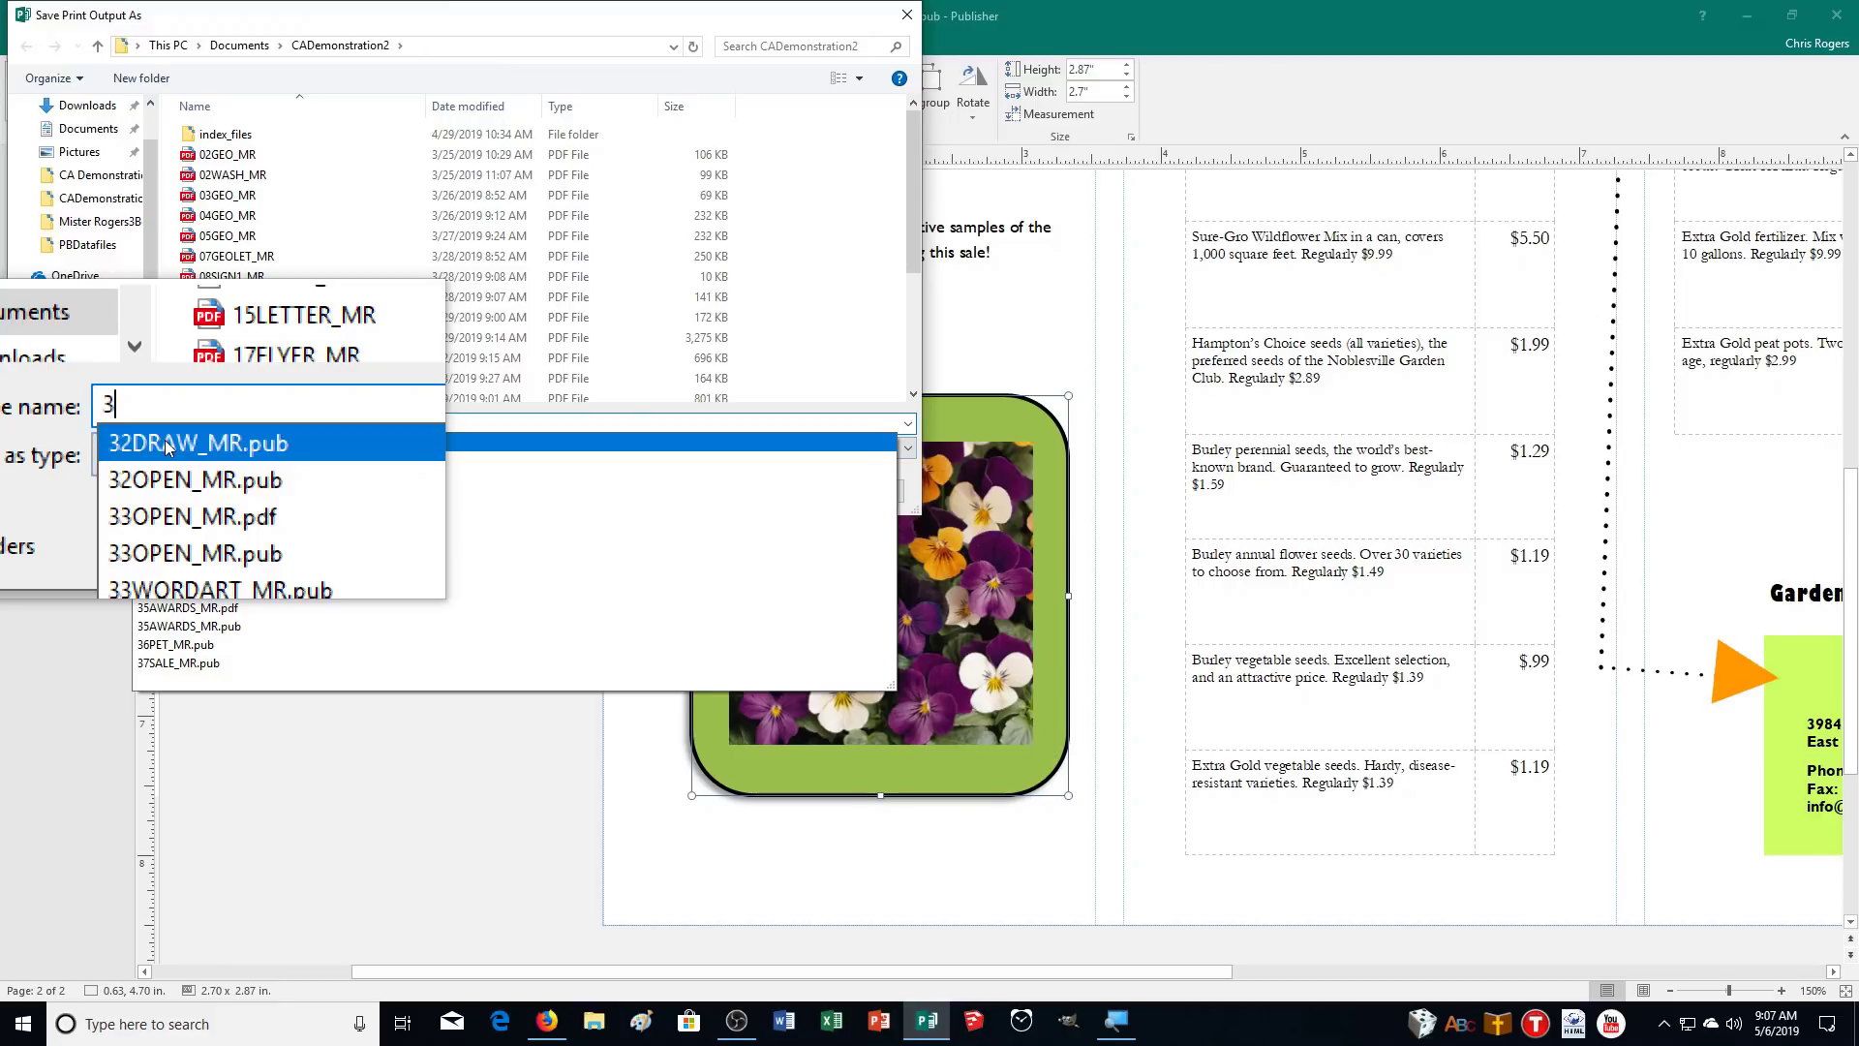
type("7SALE_MR")
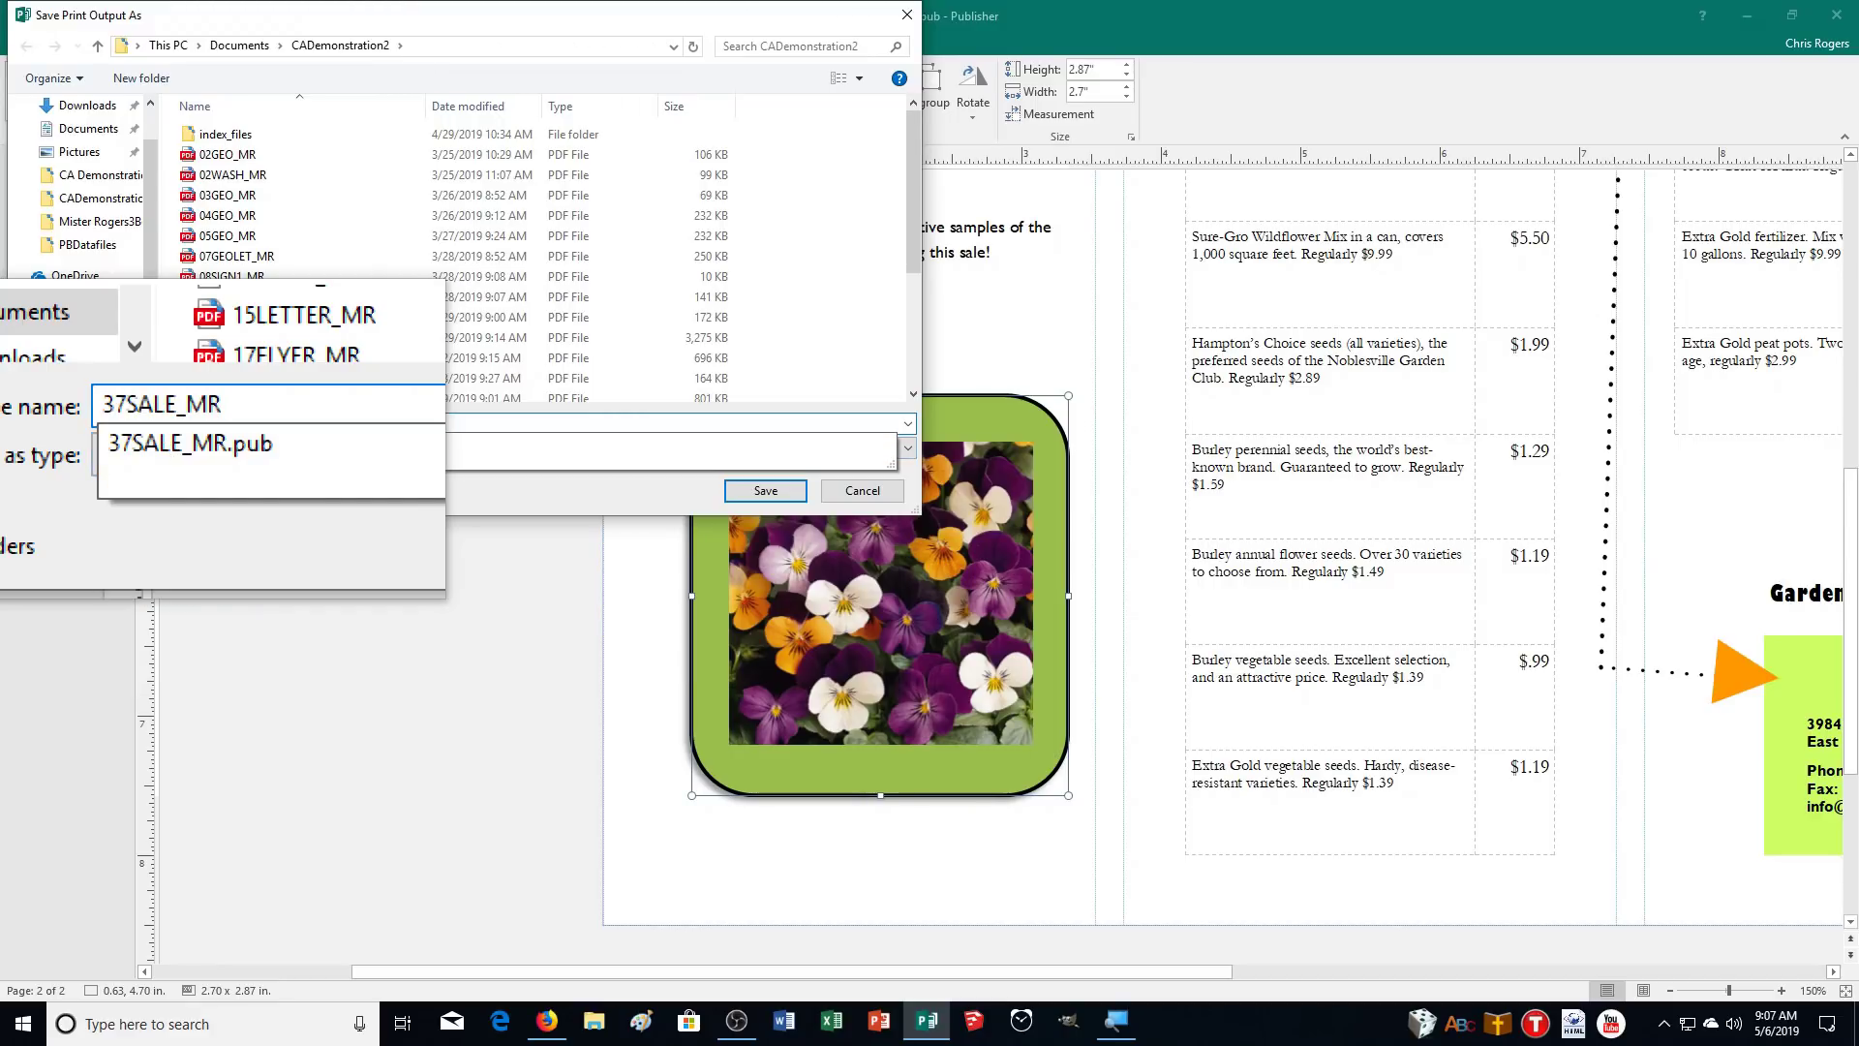
key("Return")
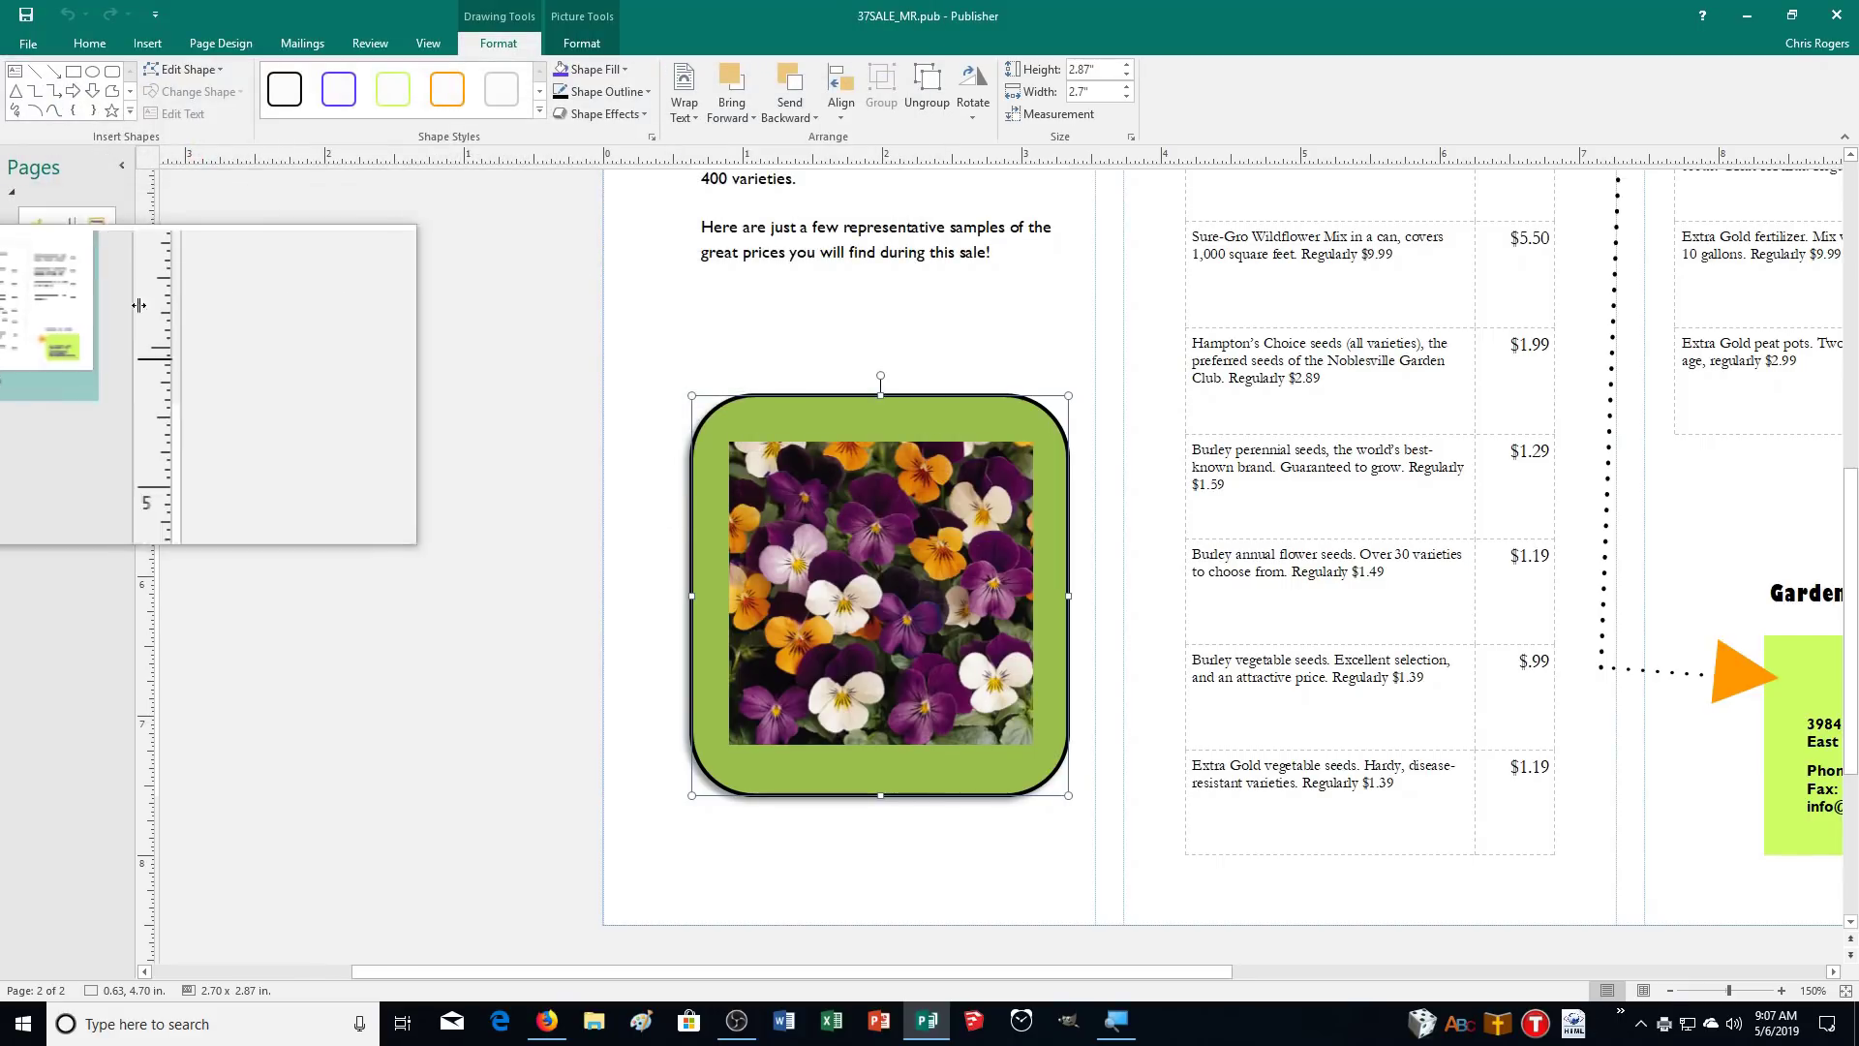
Review the full layout of both brochure pages, checking the placement of the pictures, text and shapes
left_click(1672, 989)
left_click(1673, 989)
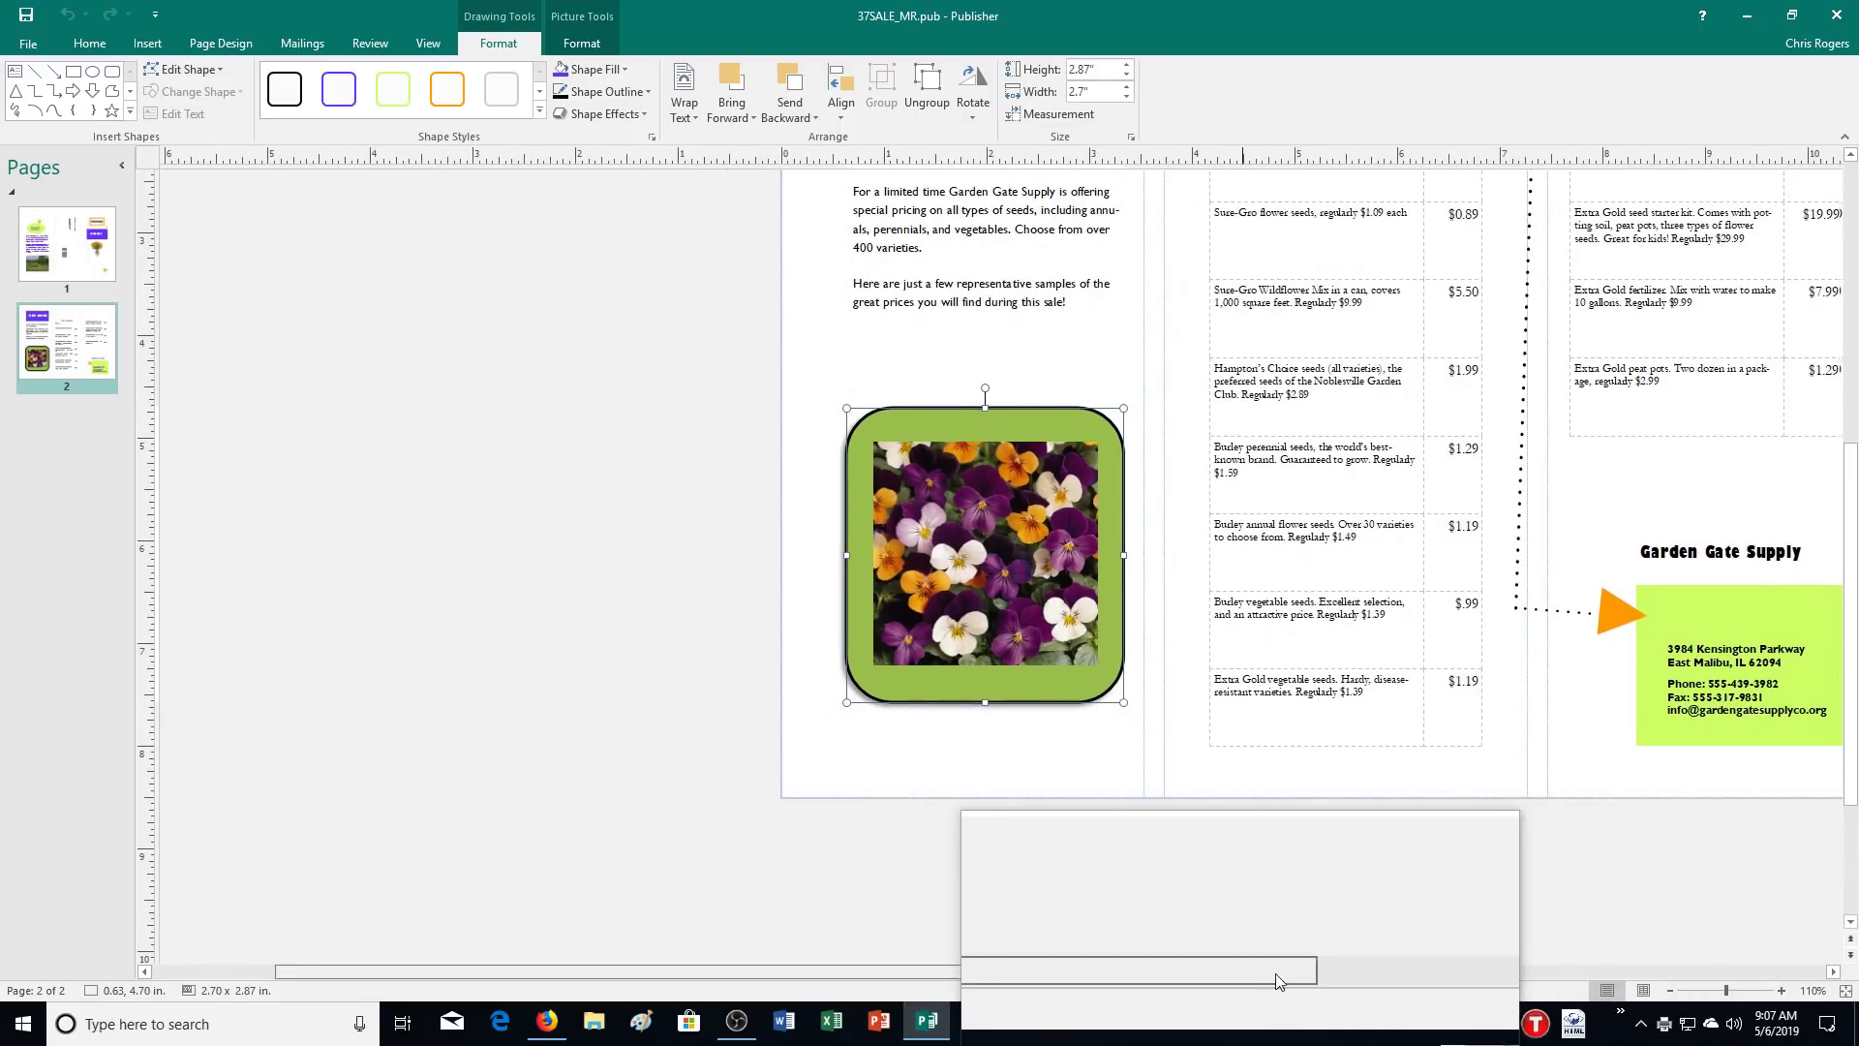
left_click_drag(1275, 973, 1455, 970)
scroll(1282, 854, "up", 3)
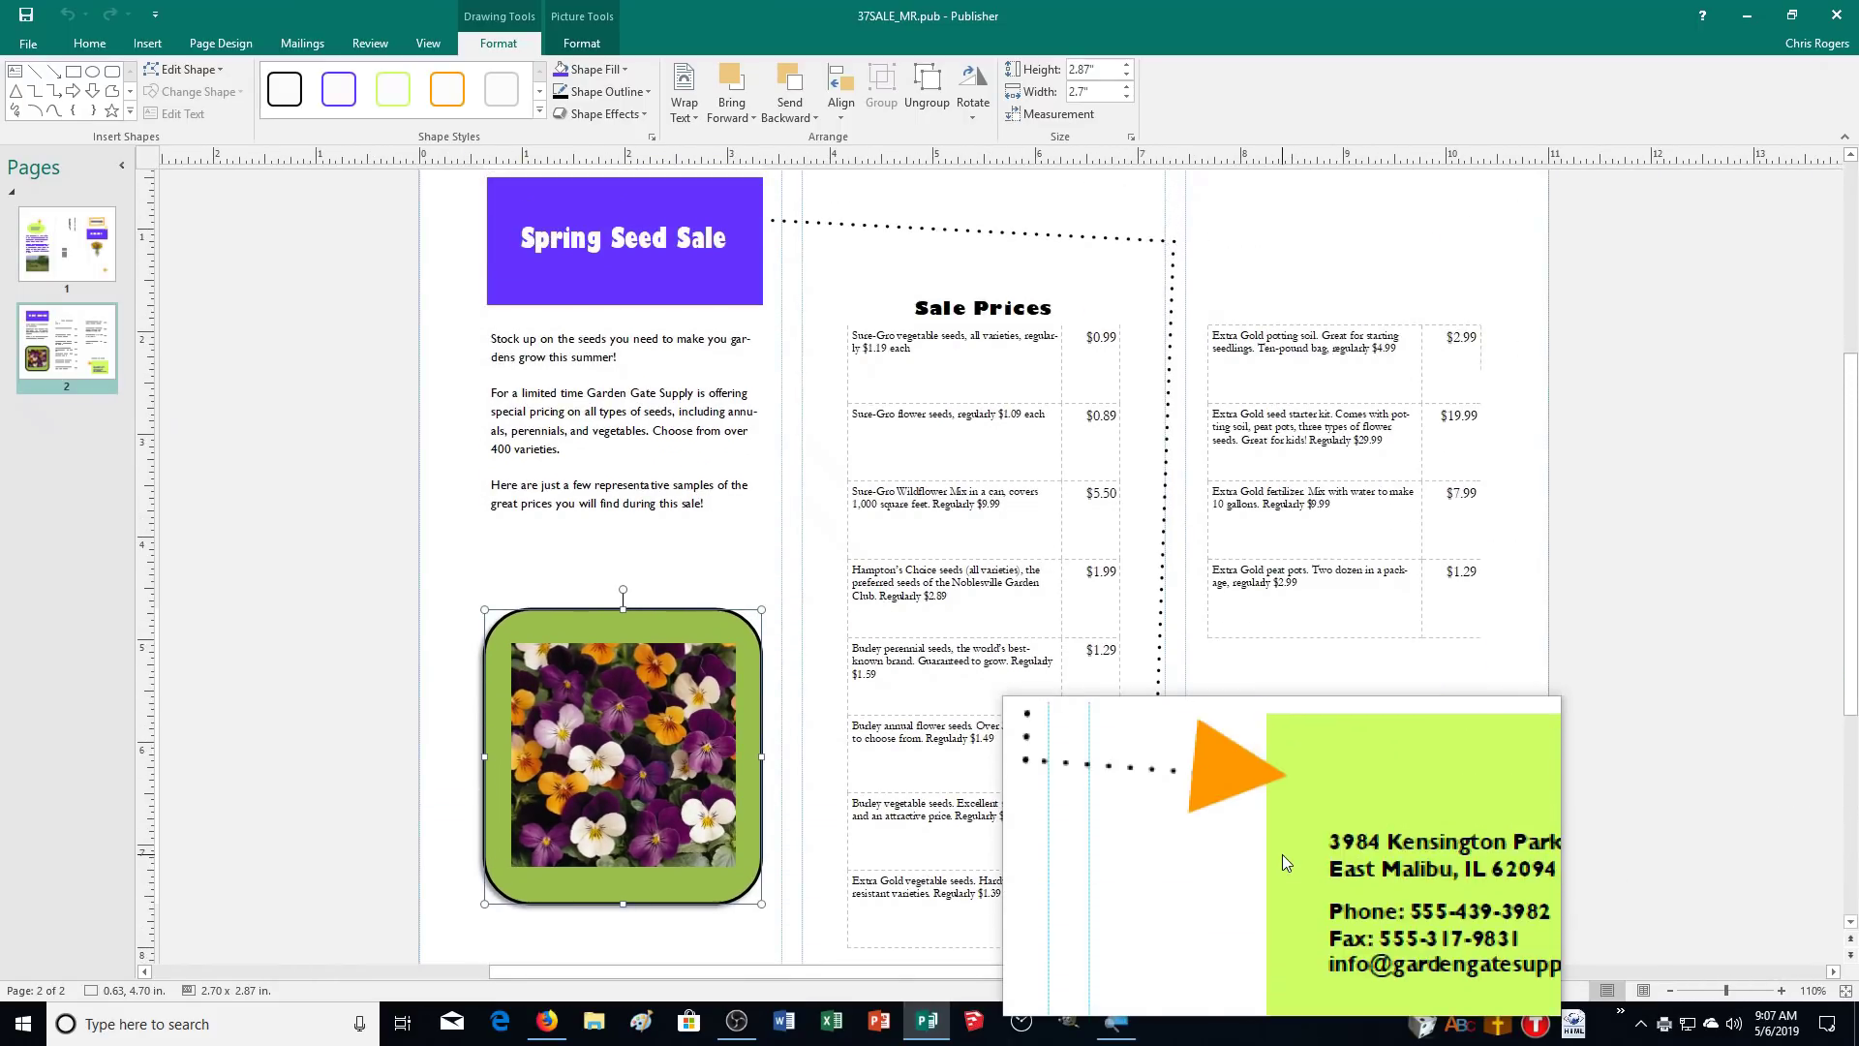
left_click(1670, 989)
left_click(1670, 990)
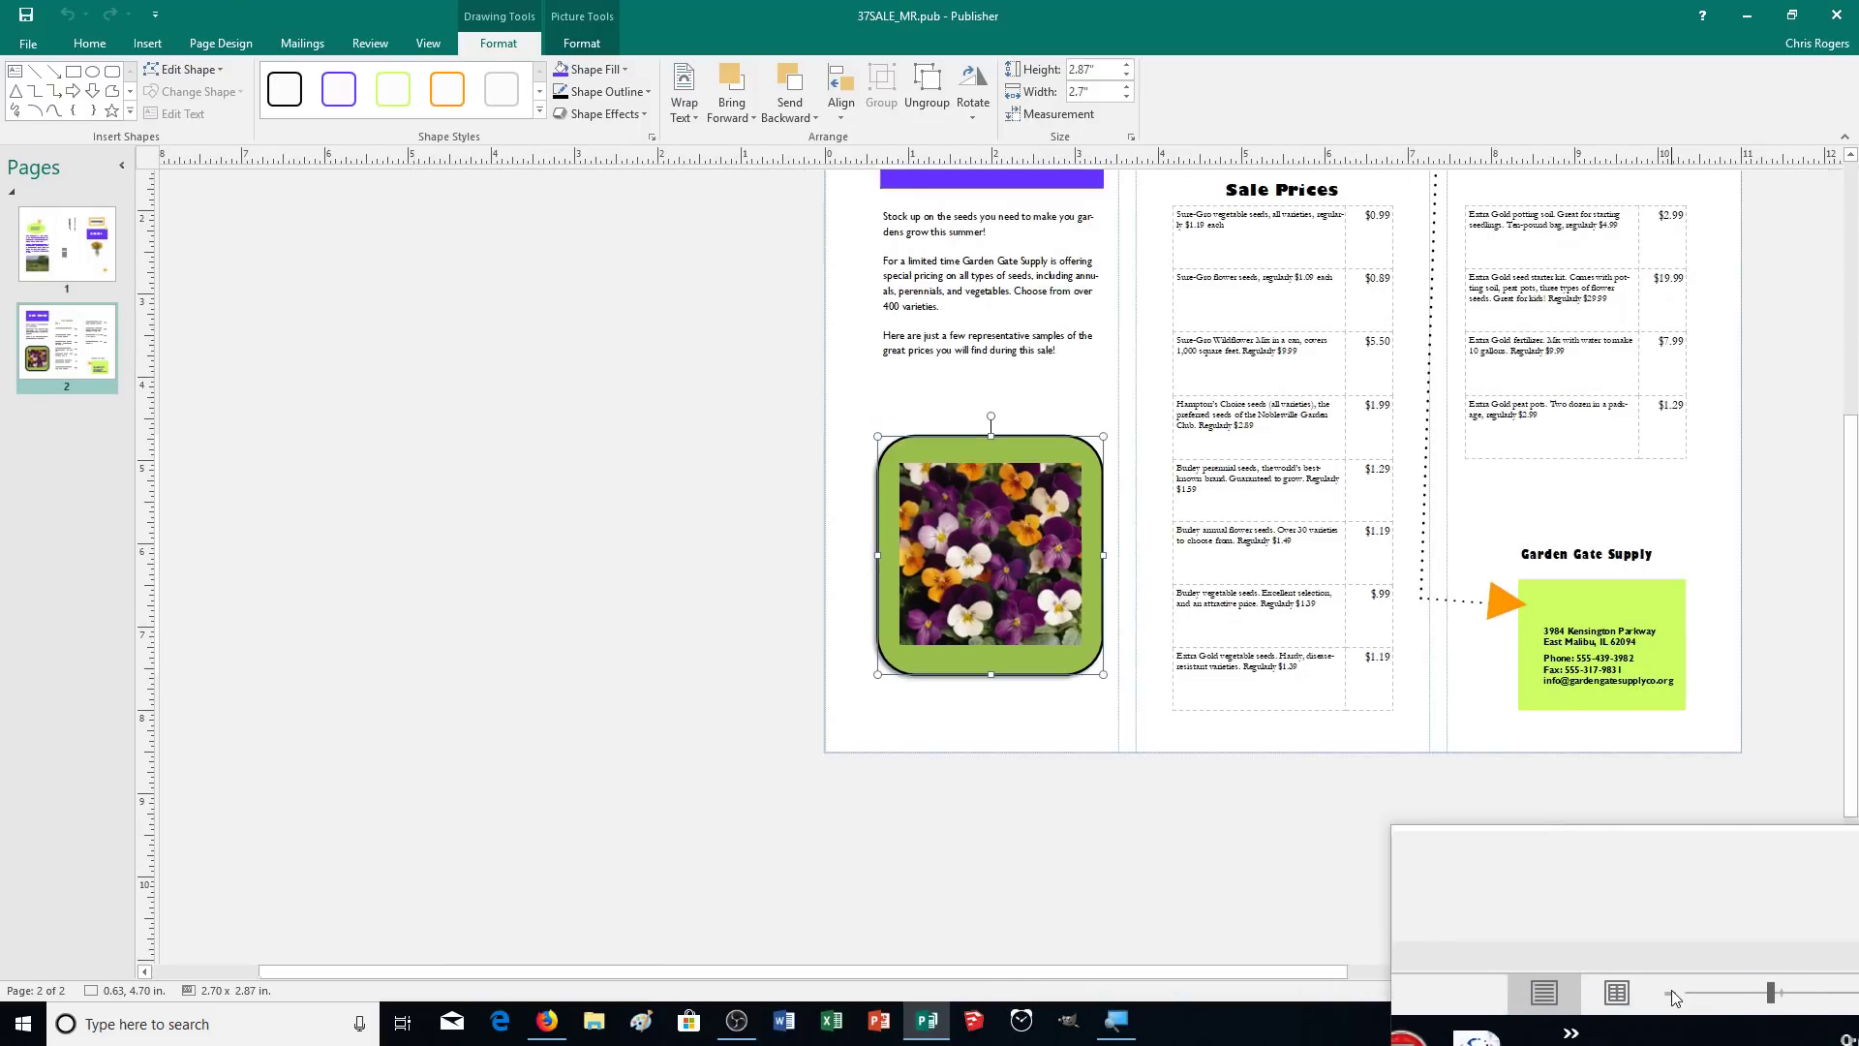
left_click_drag(1129, 974, 1309, 998)
scroll(1160, 889, "up", 3)
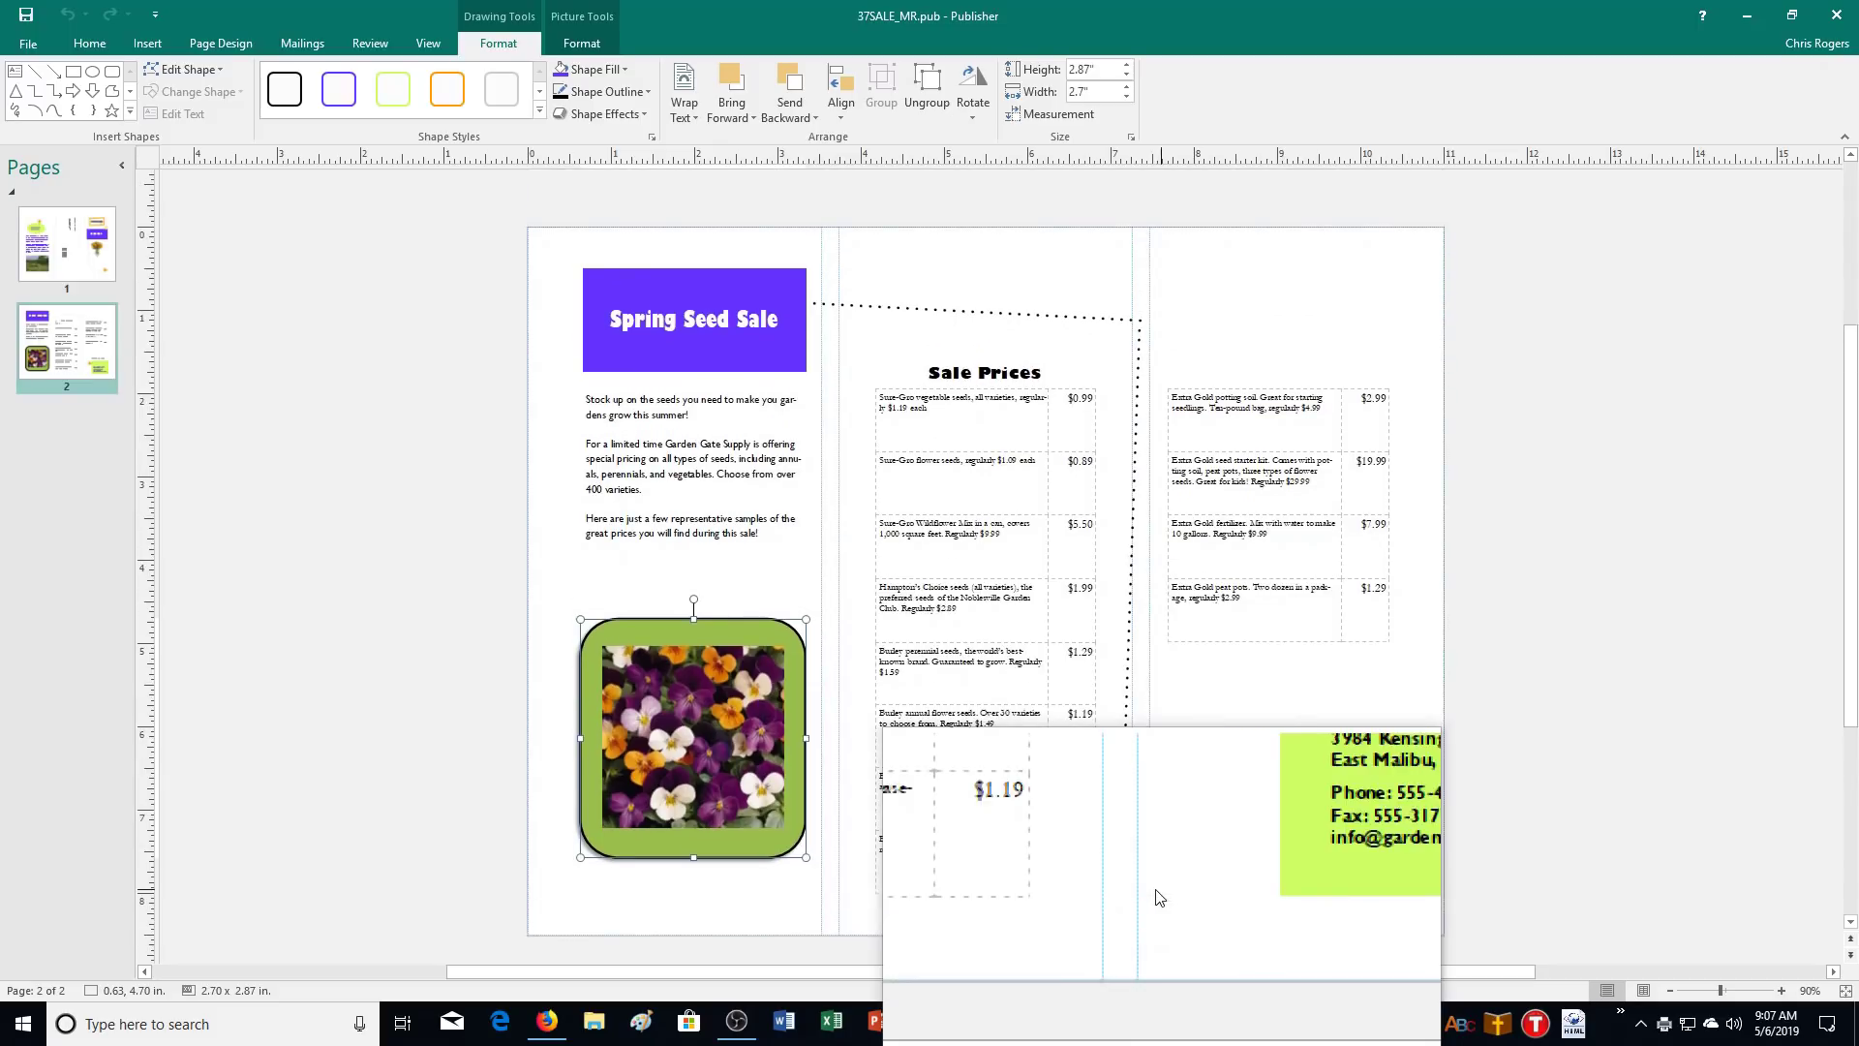
left_click(67, 242)
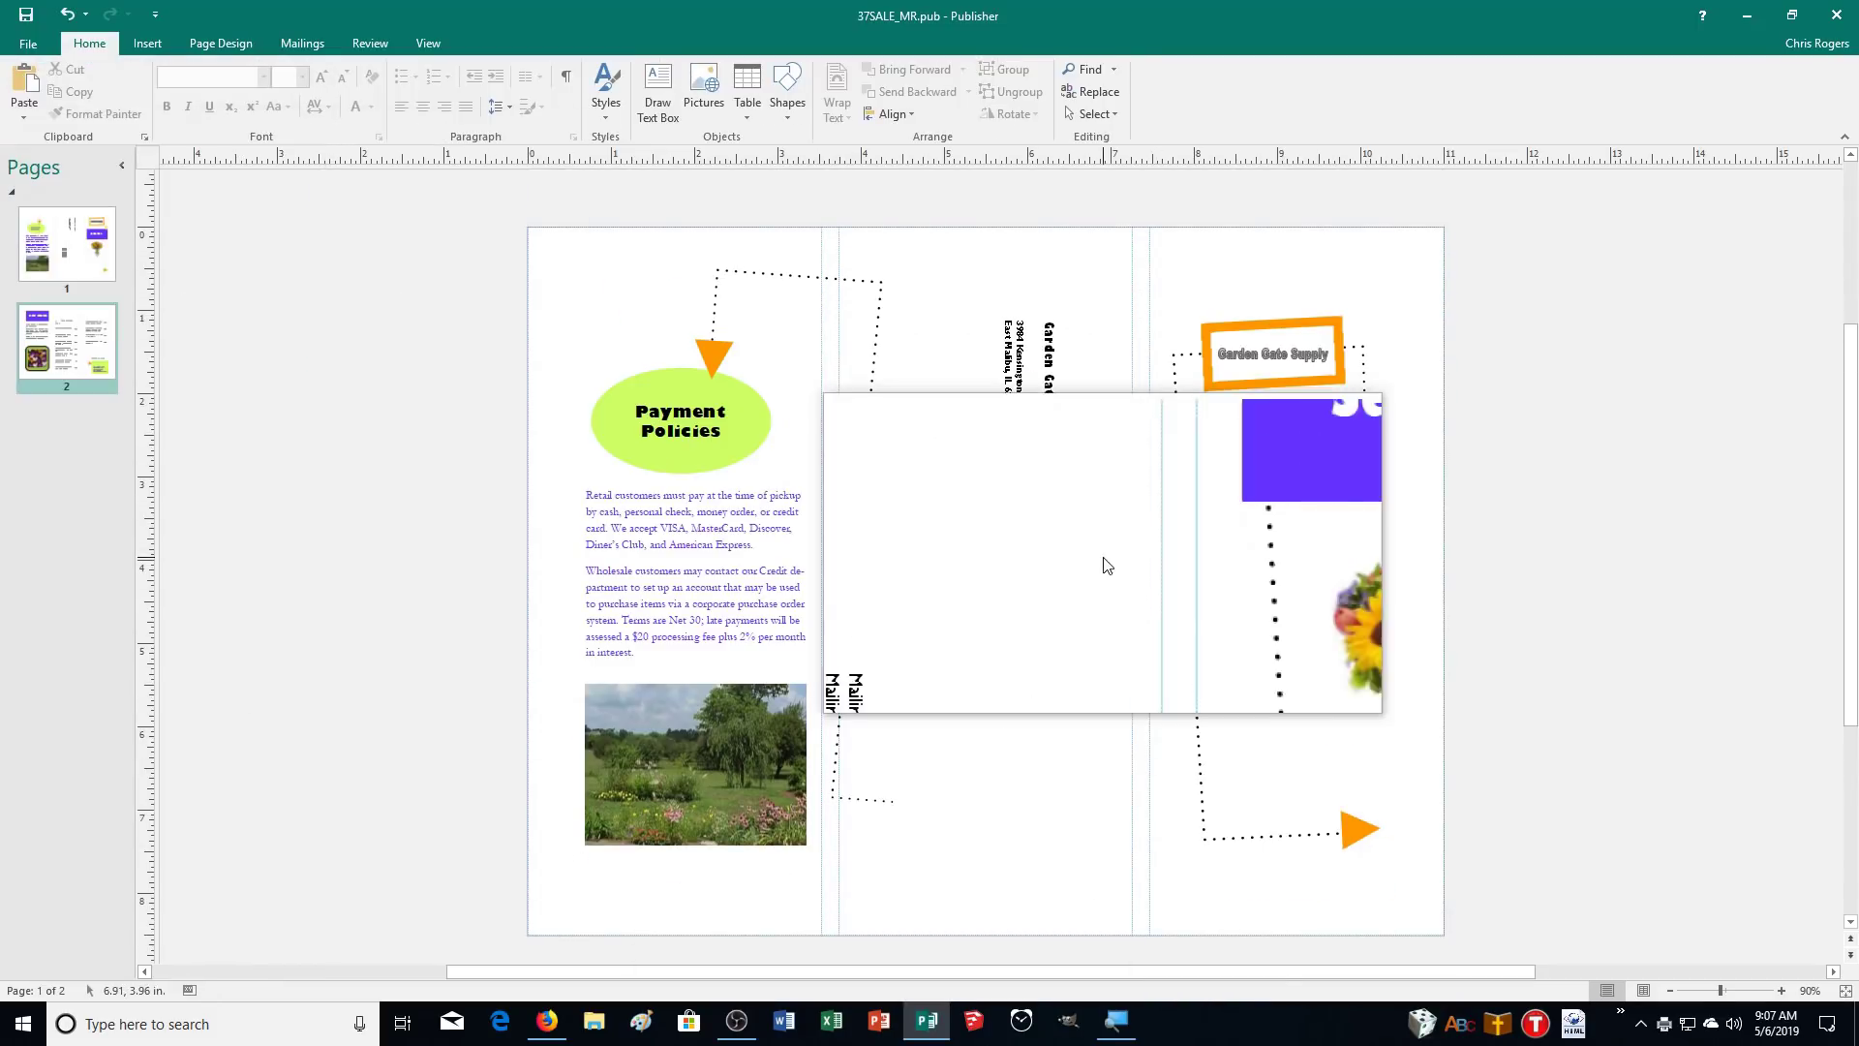
left_click(1786, 992)
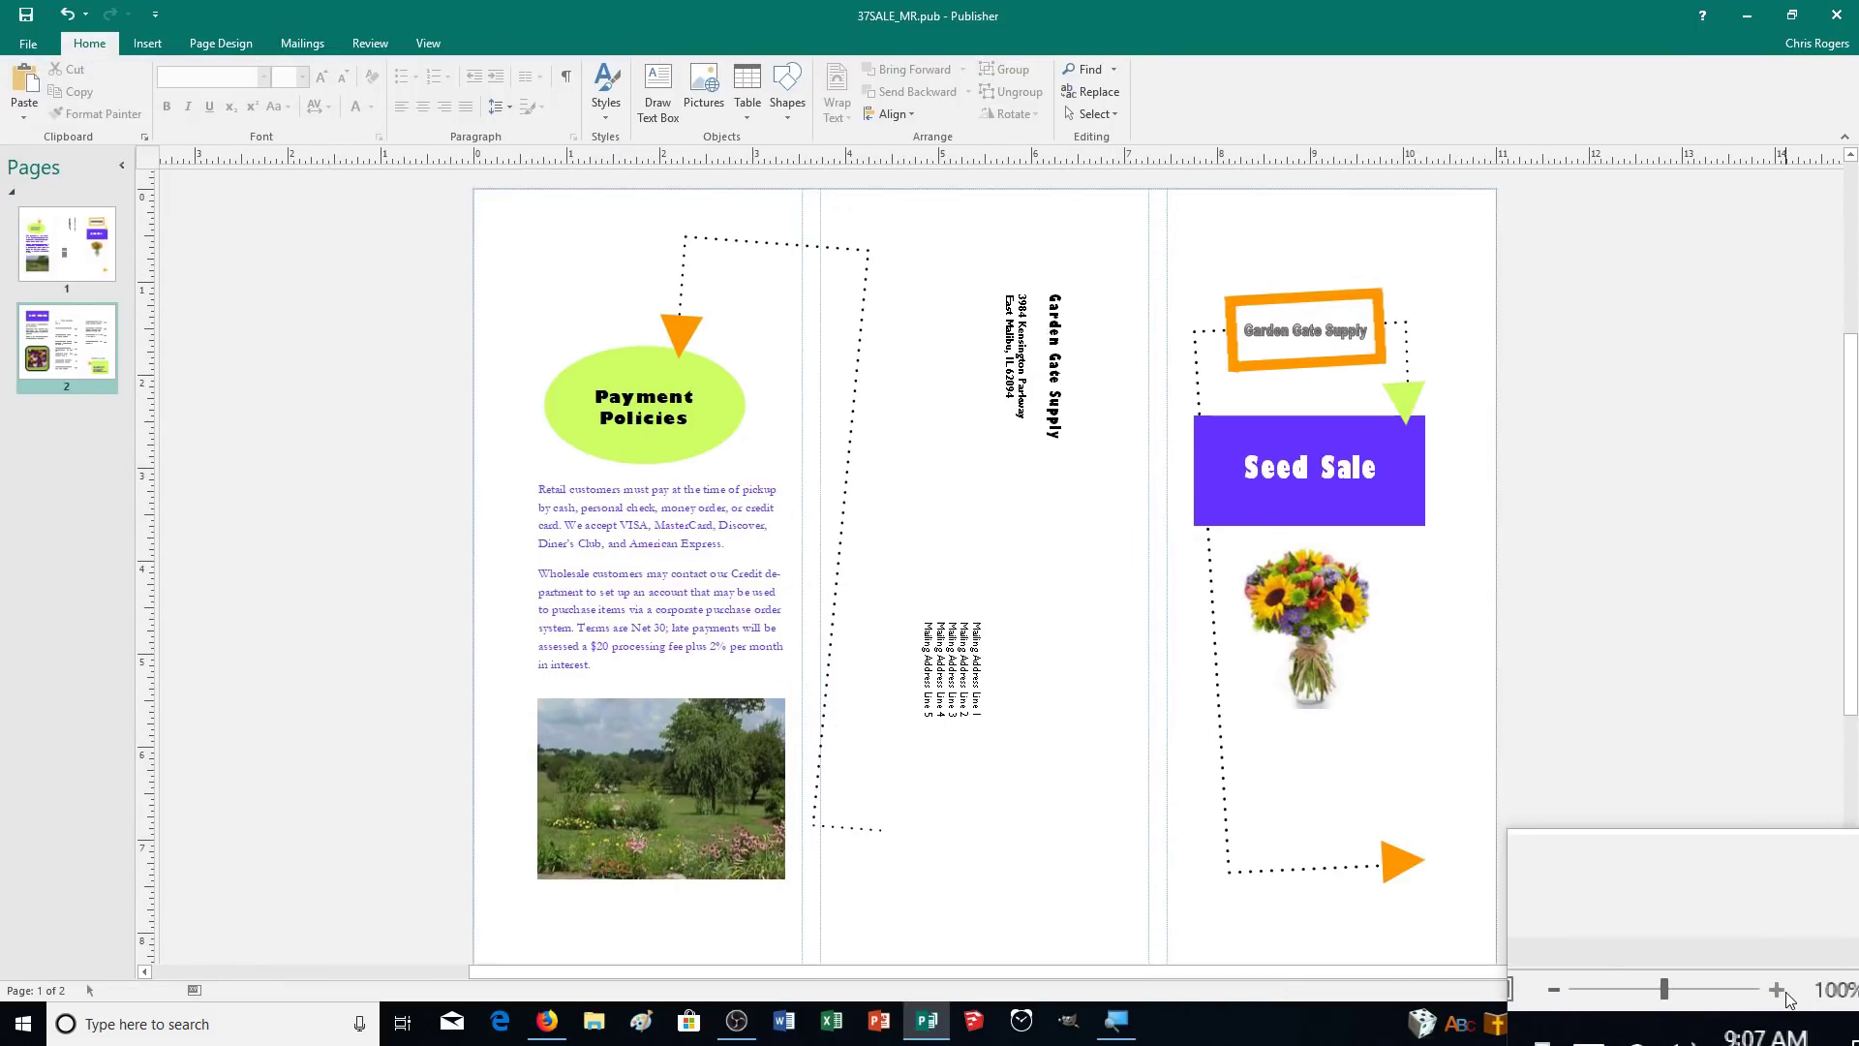
left_click(1786, 992)
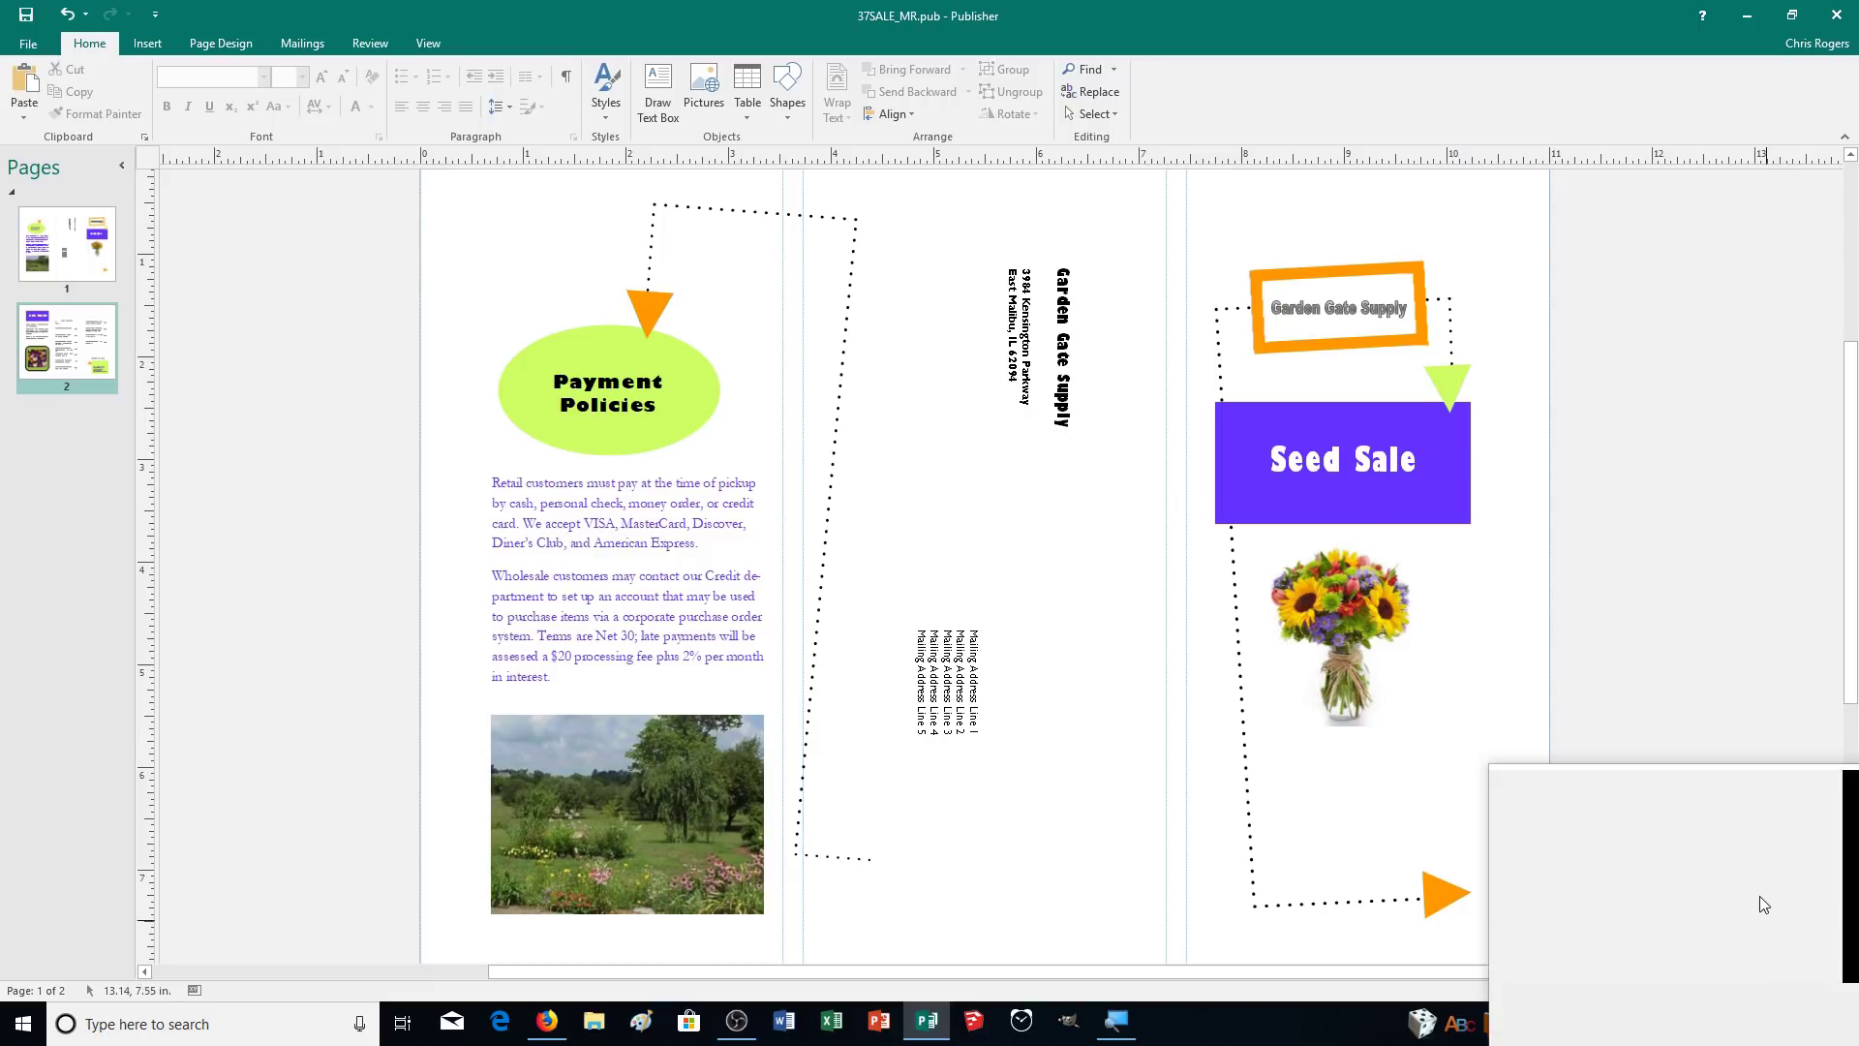
scroll(1757, 889, "down", 1)
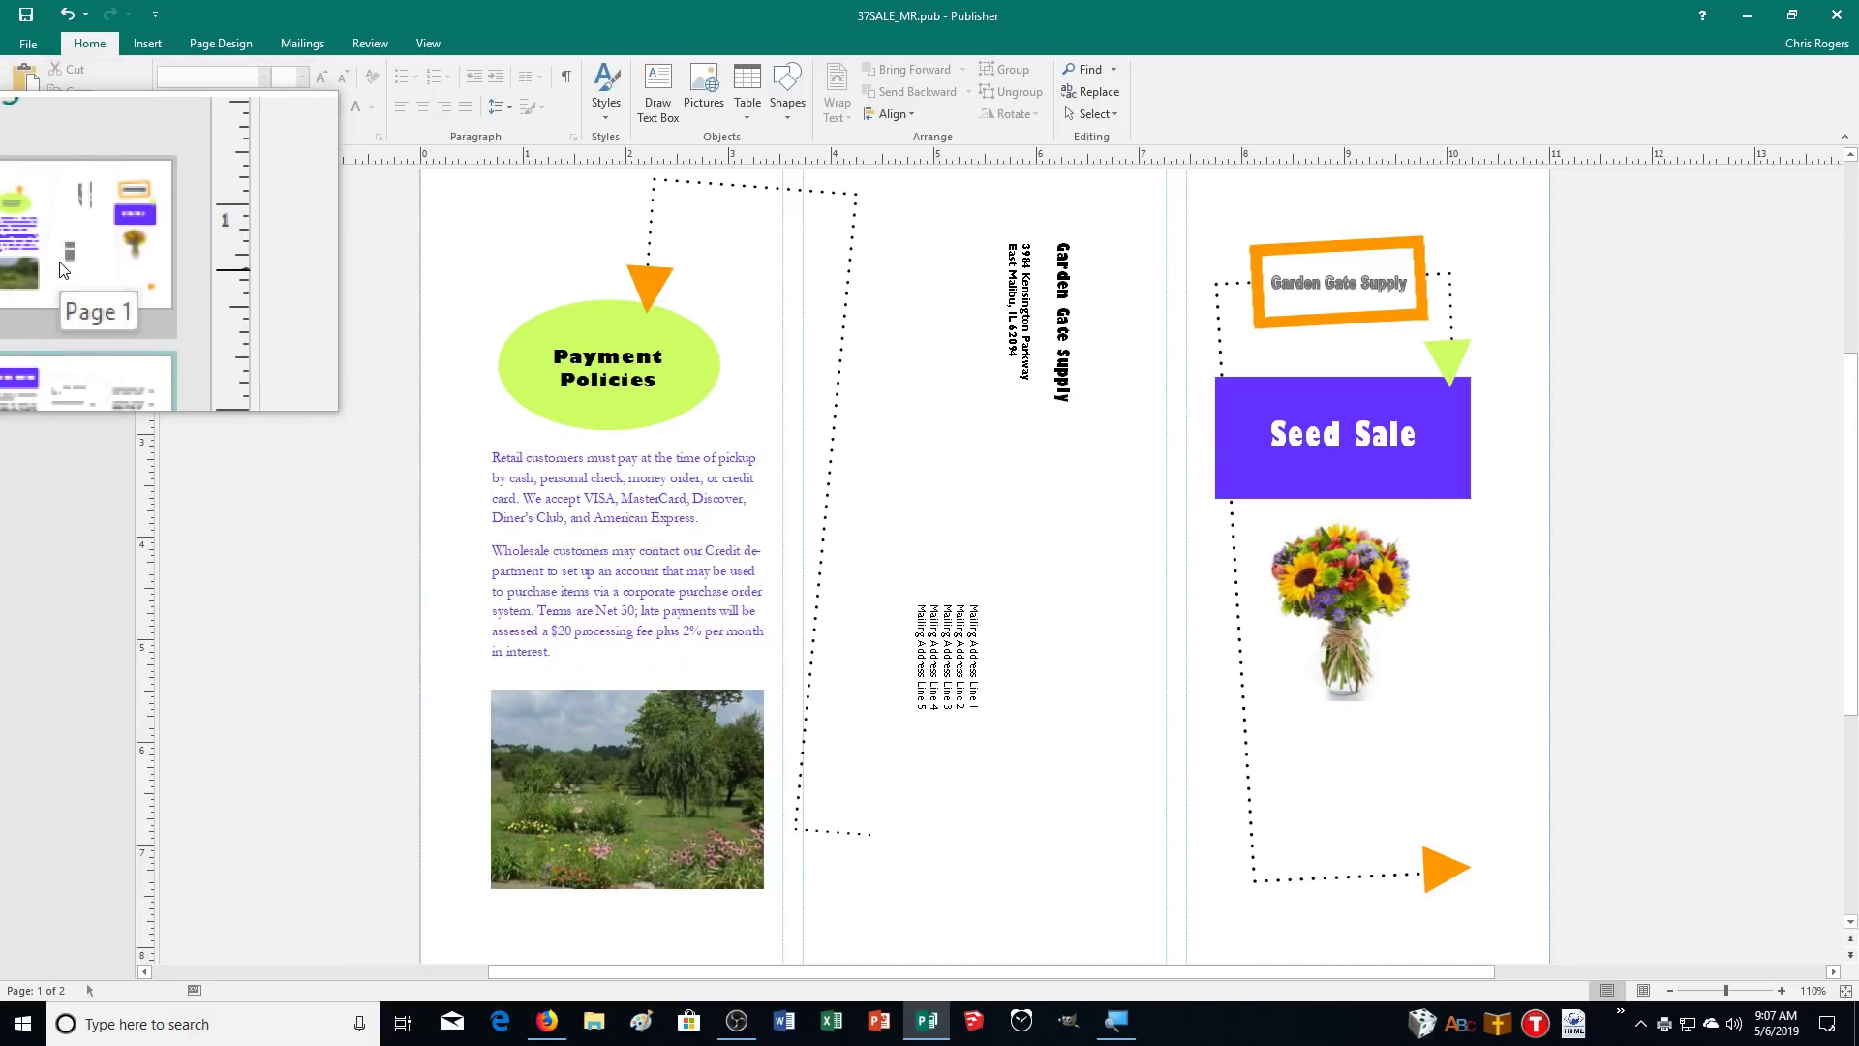
left_click(51, 334)
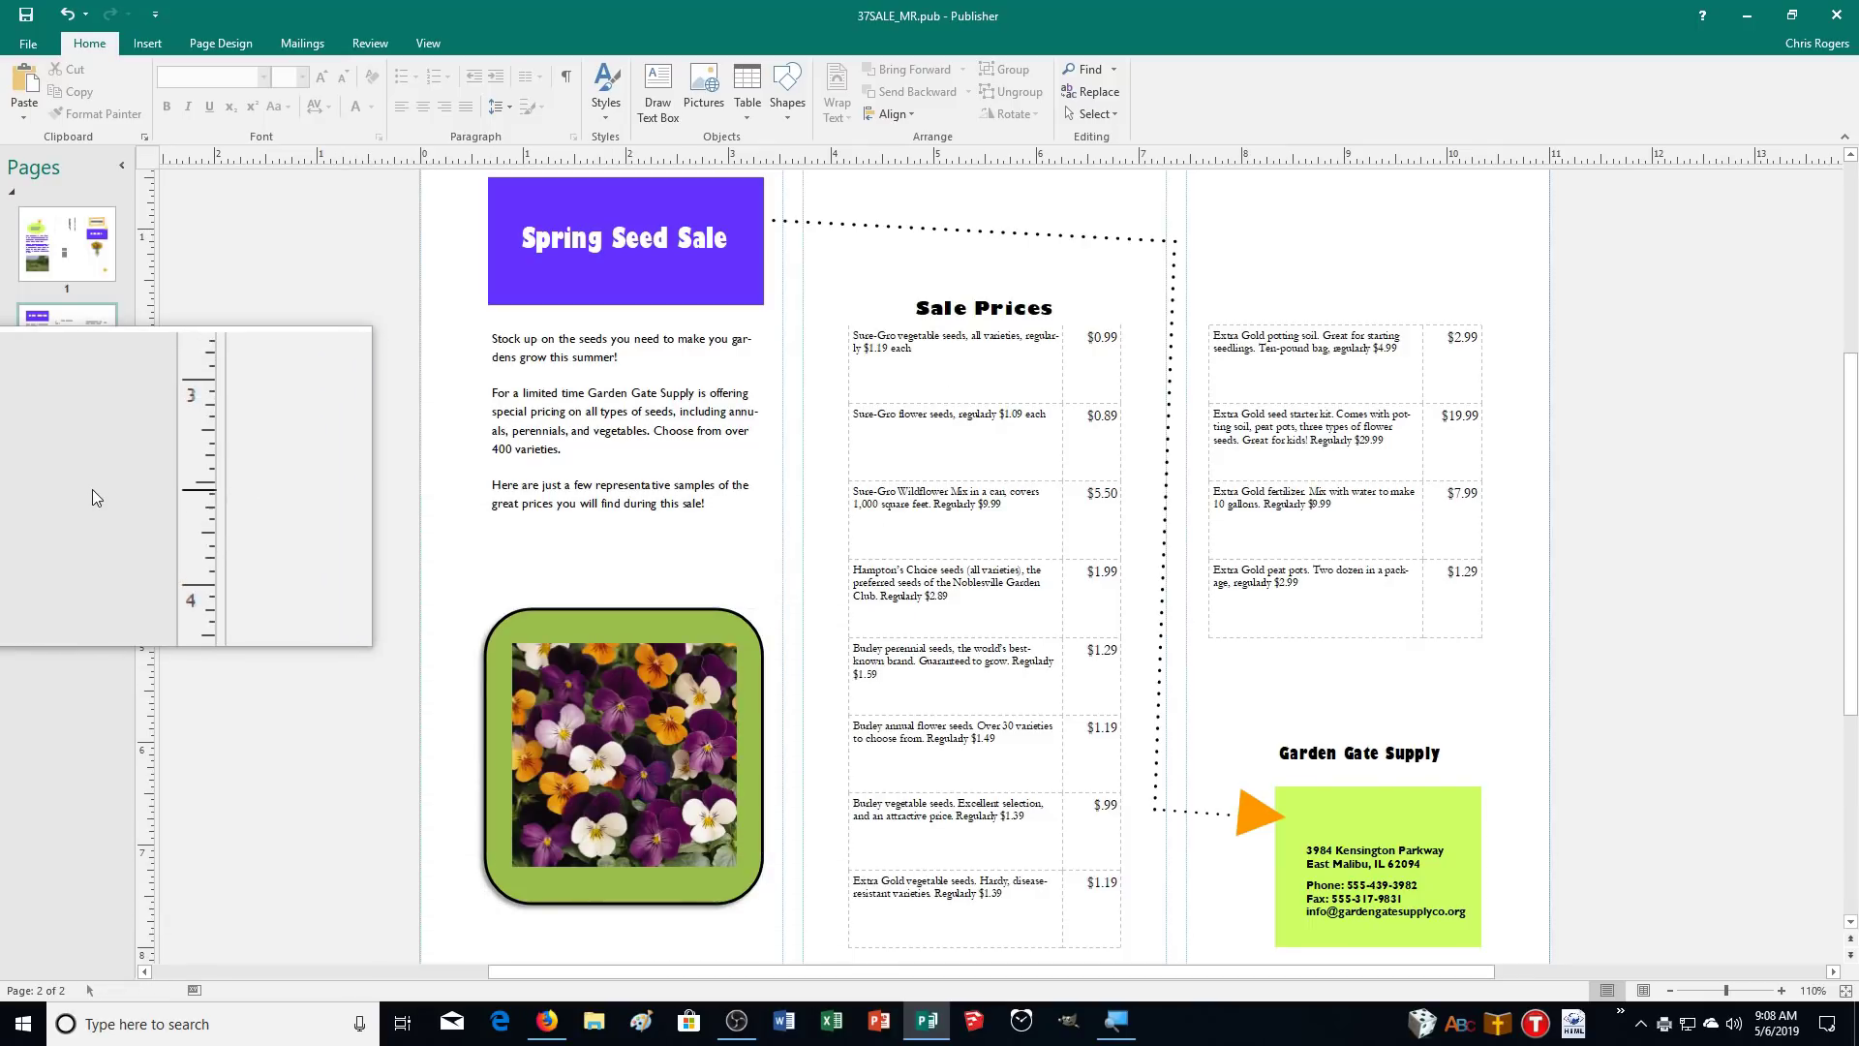
Switch to File Explorer and check the CADemonstration2 folder for the PDF and Publisher versions of 37SALE_MR
left_click(586, 1017)
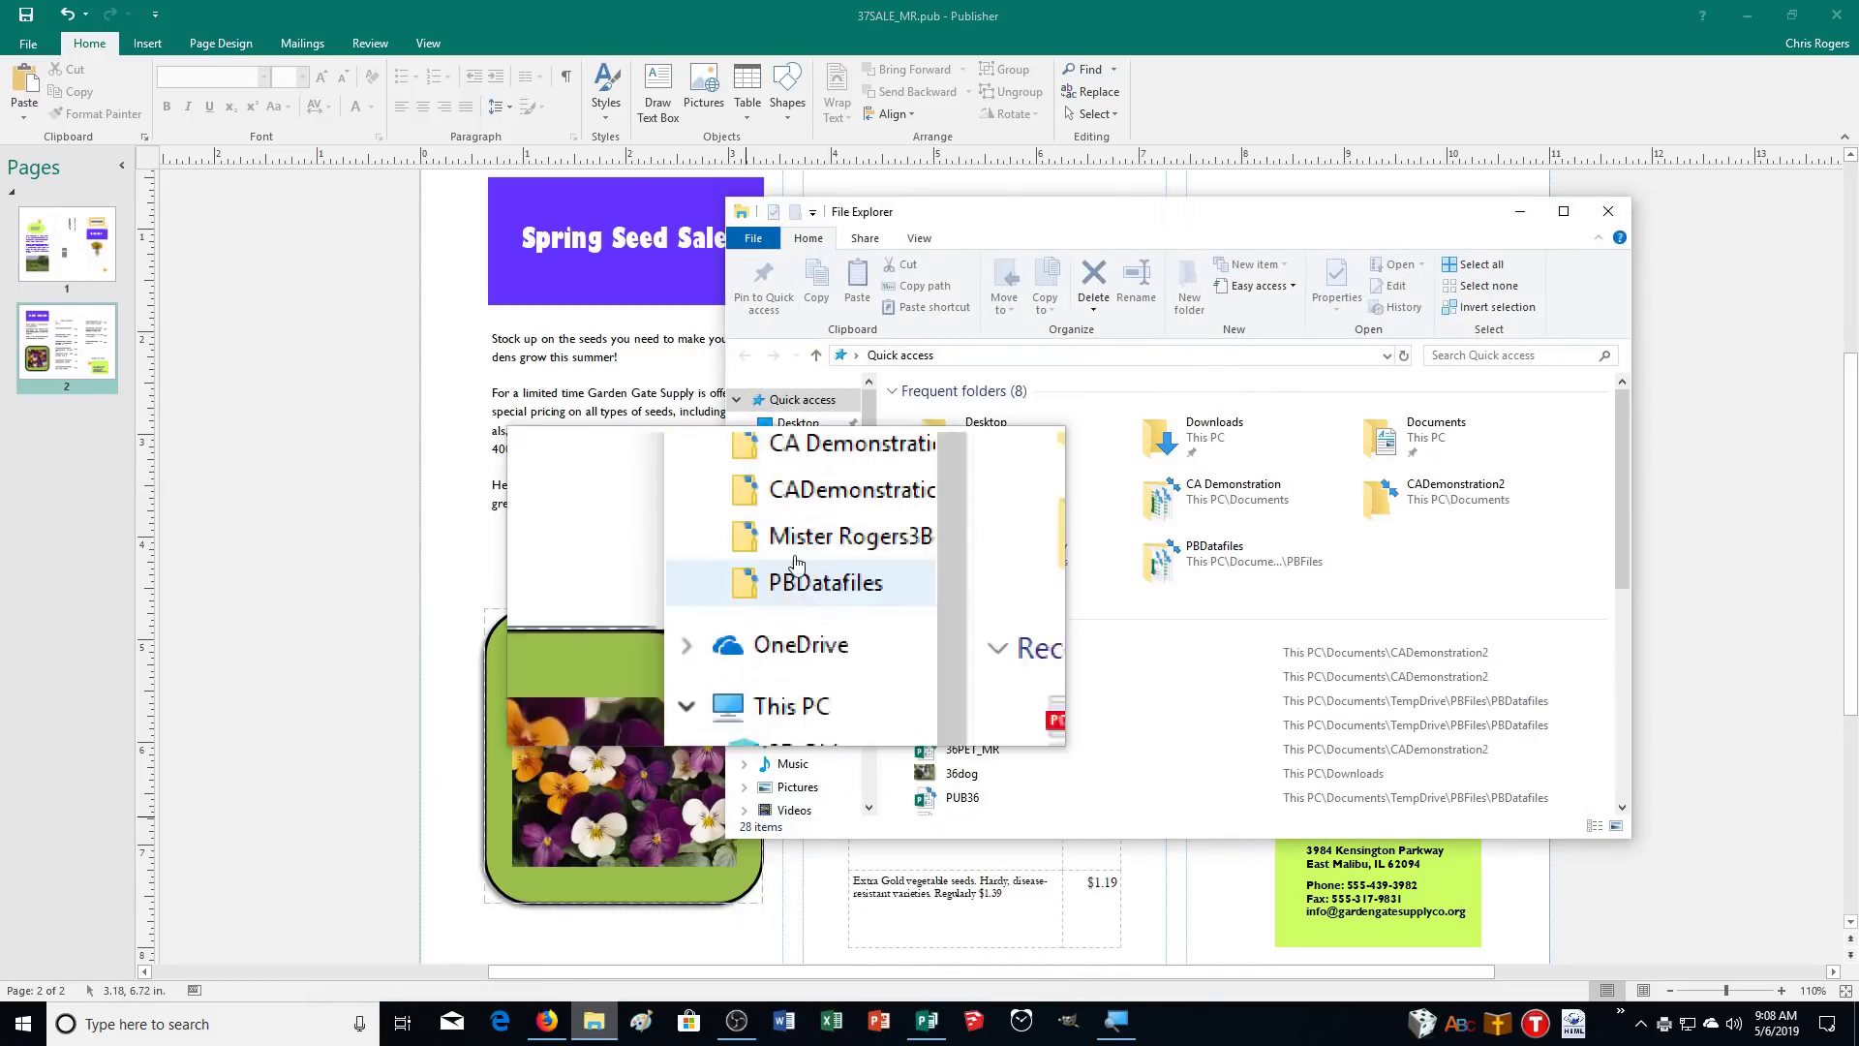
left_click(814, 538)
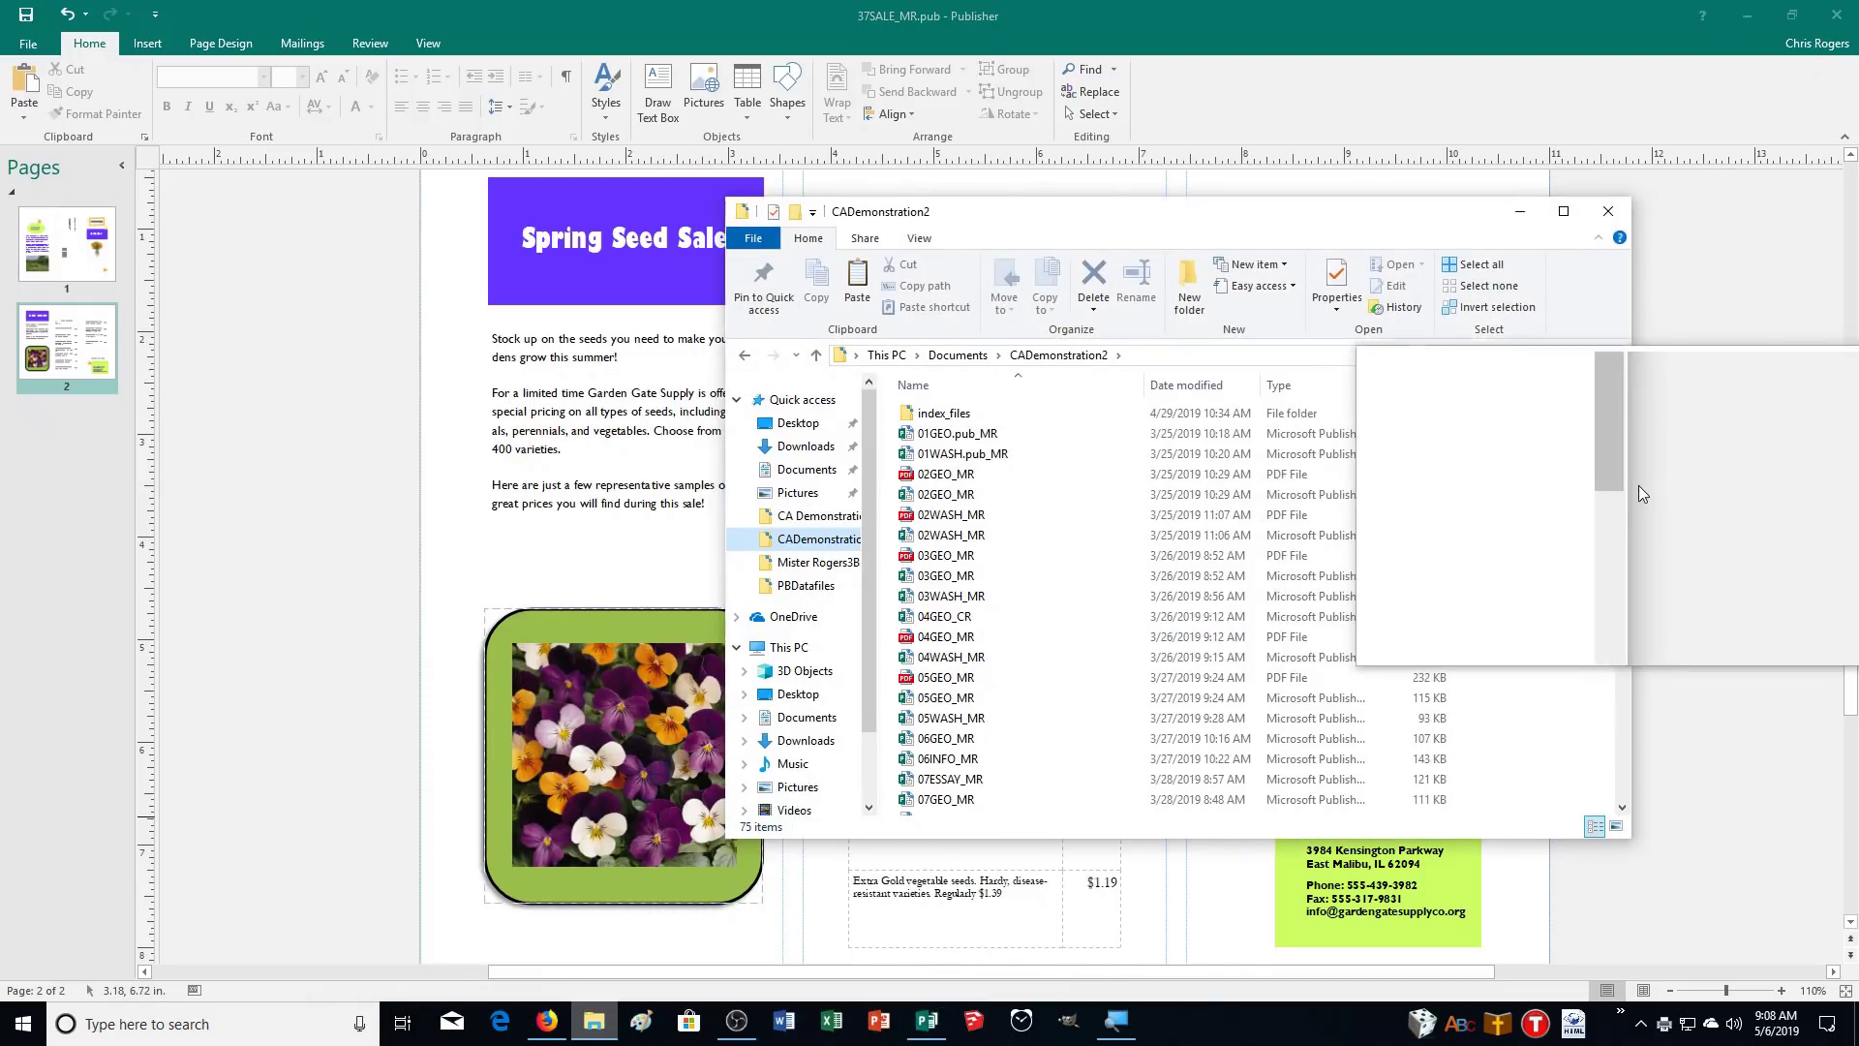
left_click_drag(1620, 481, 1640, 792)
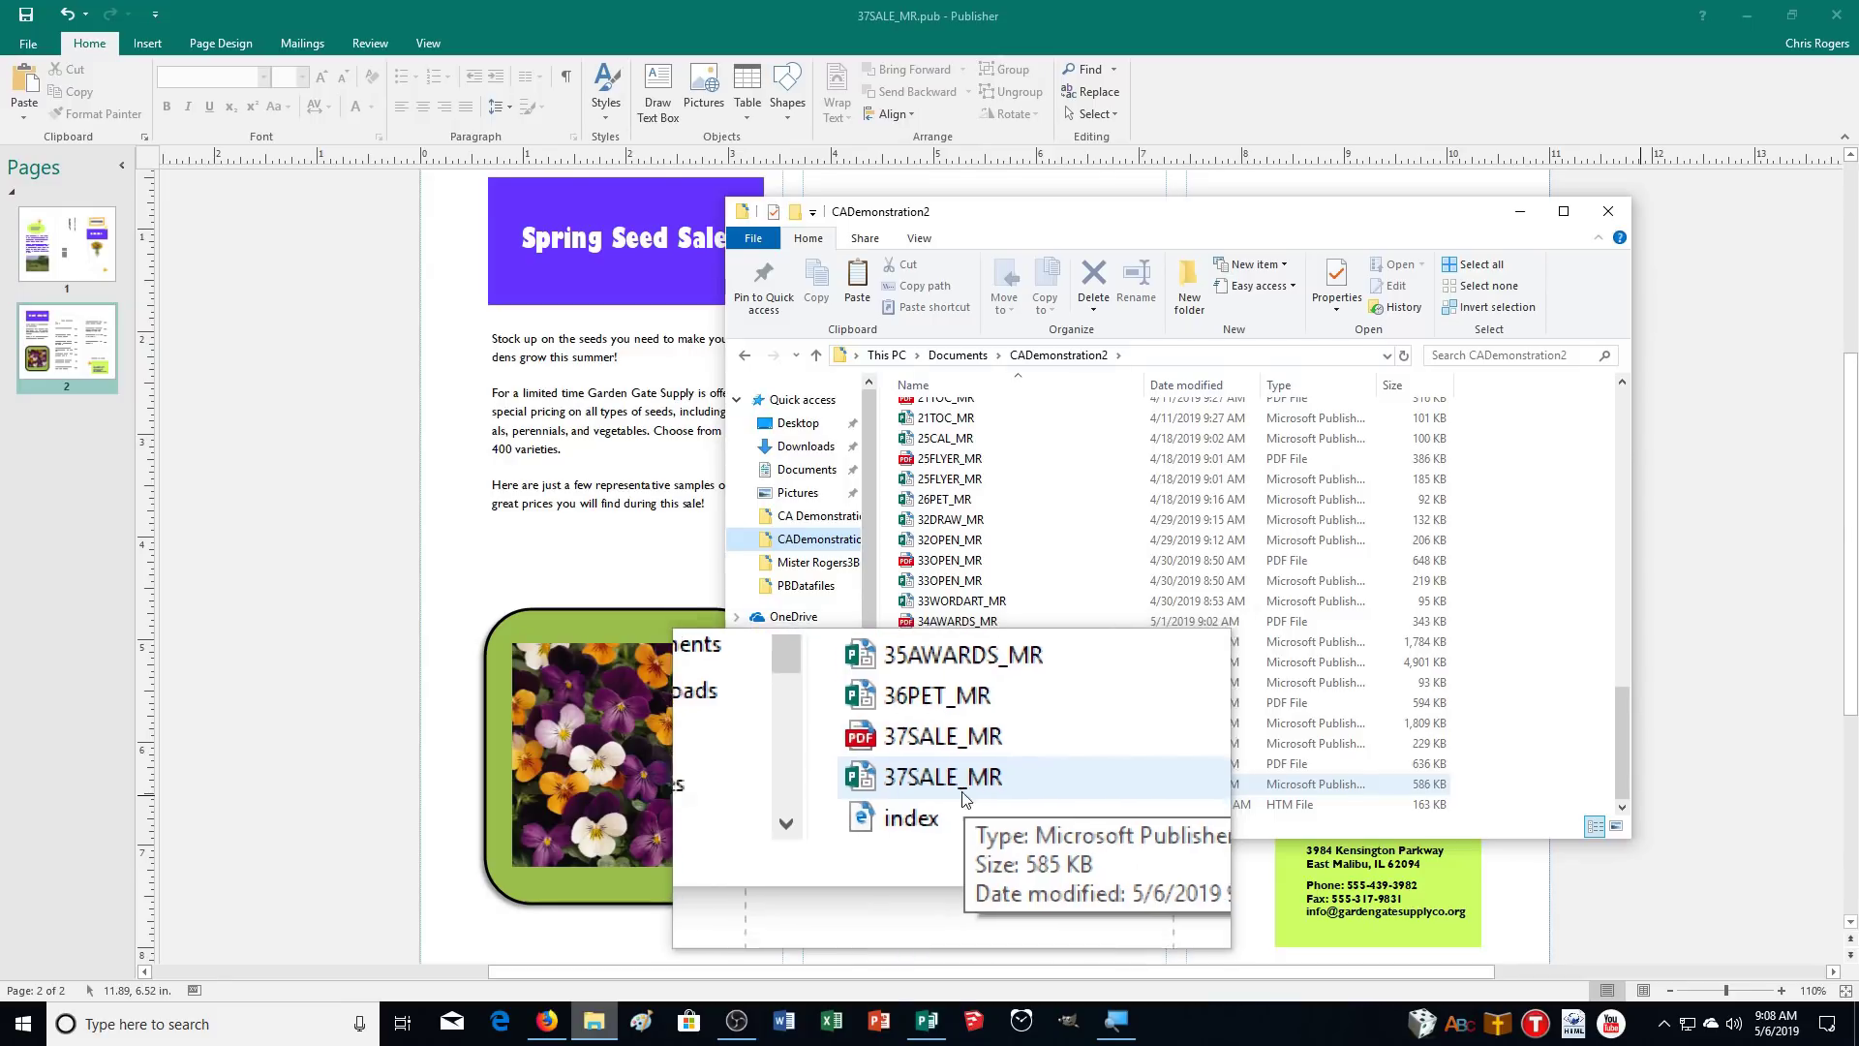
left_click(1662, 1024)
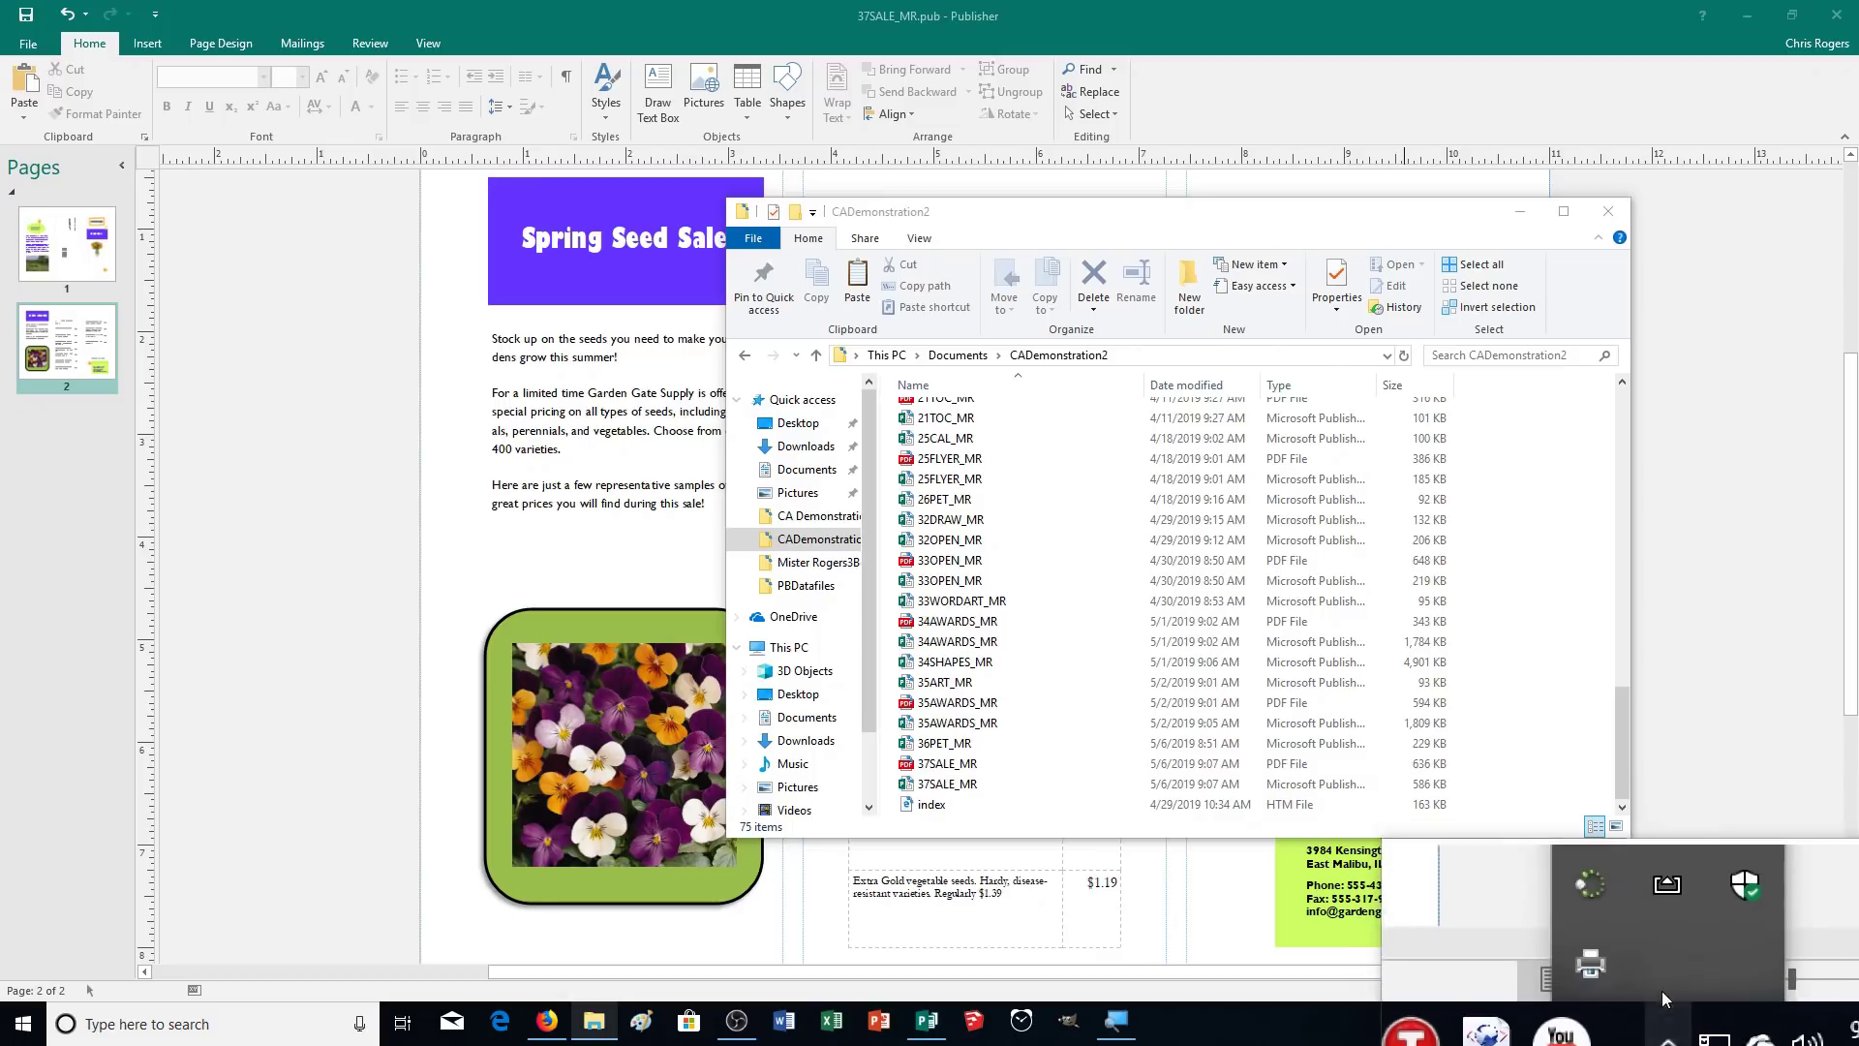
right_click(1693, 914)
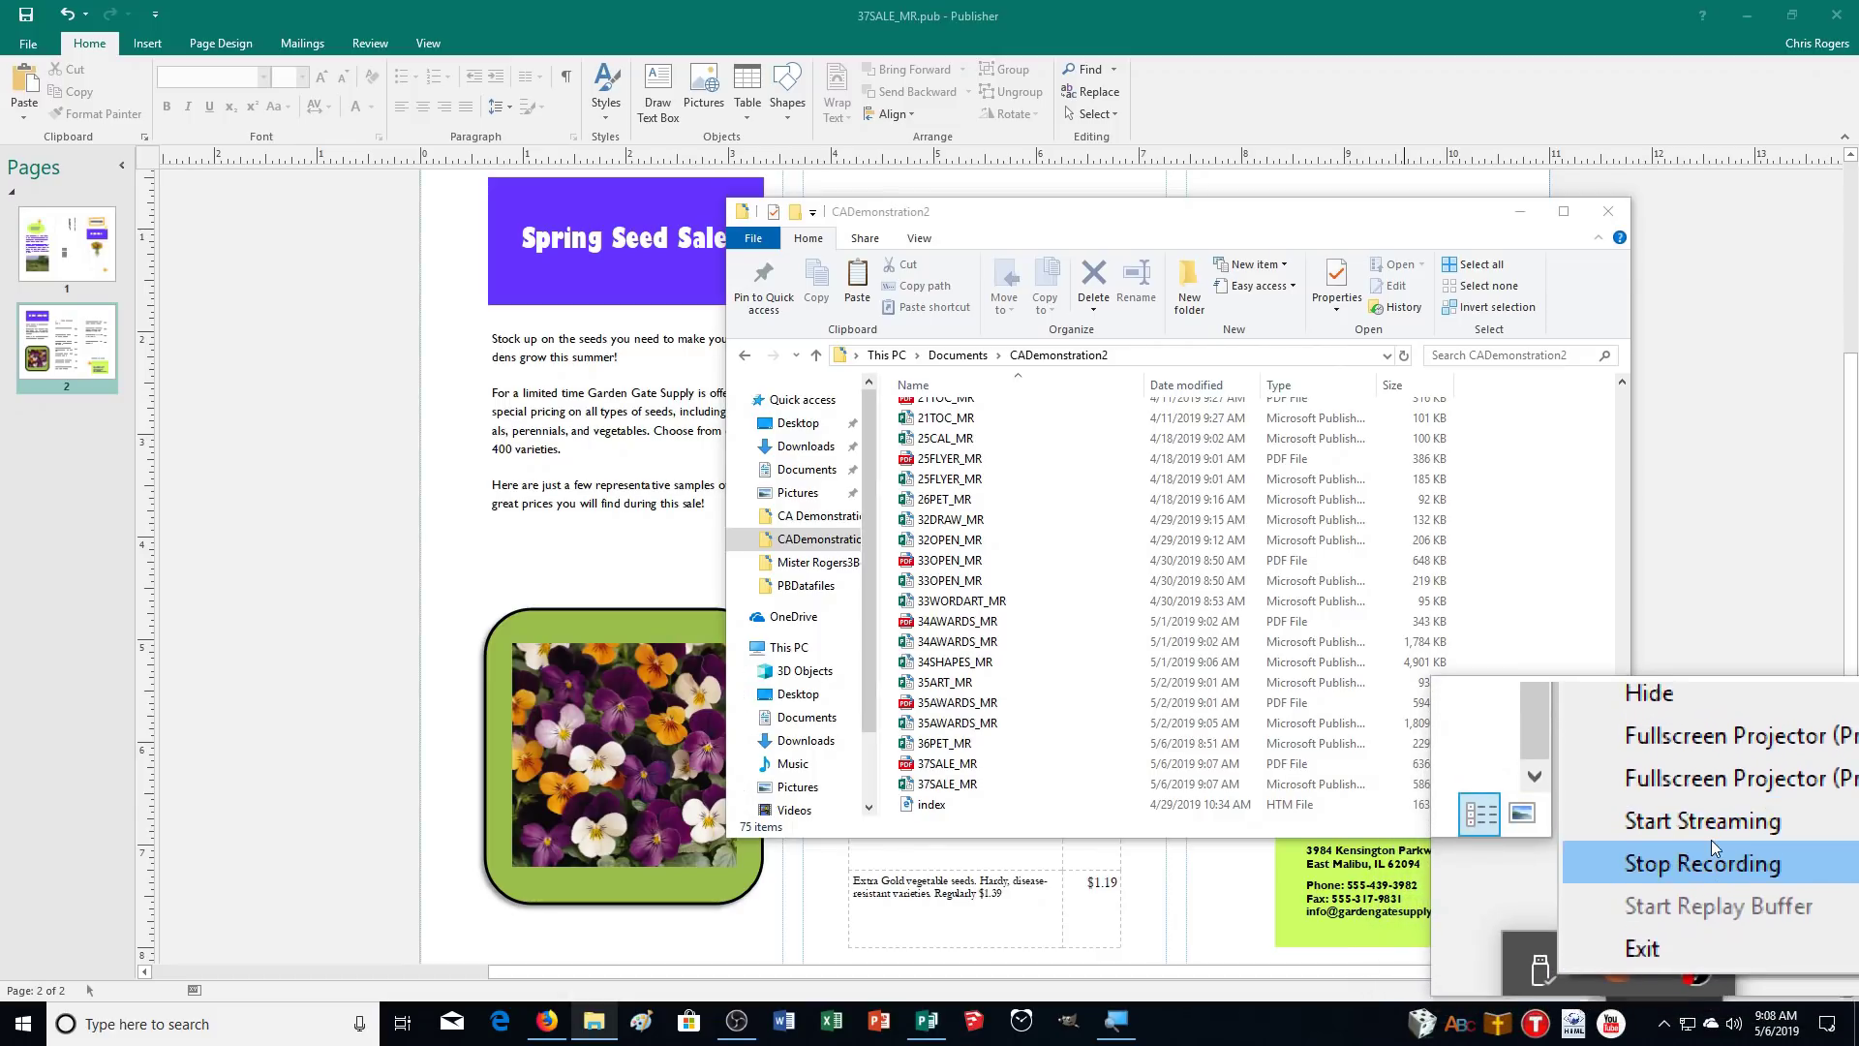